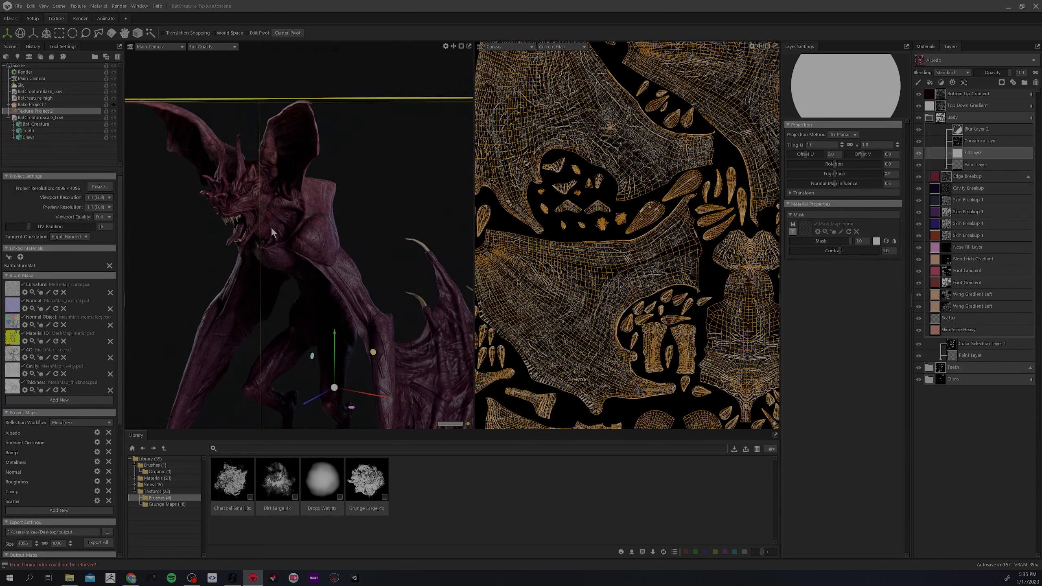
# - Look at the Beta Updates option in the preferences, then close the dialog without changing anything
pyautogui.moveTo(270, 226); pyautogui.dragTo(300, 227)
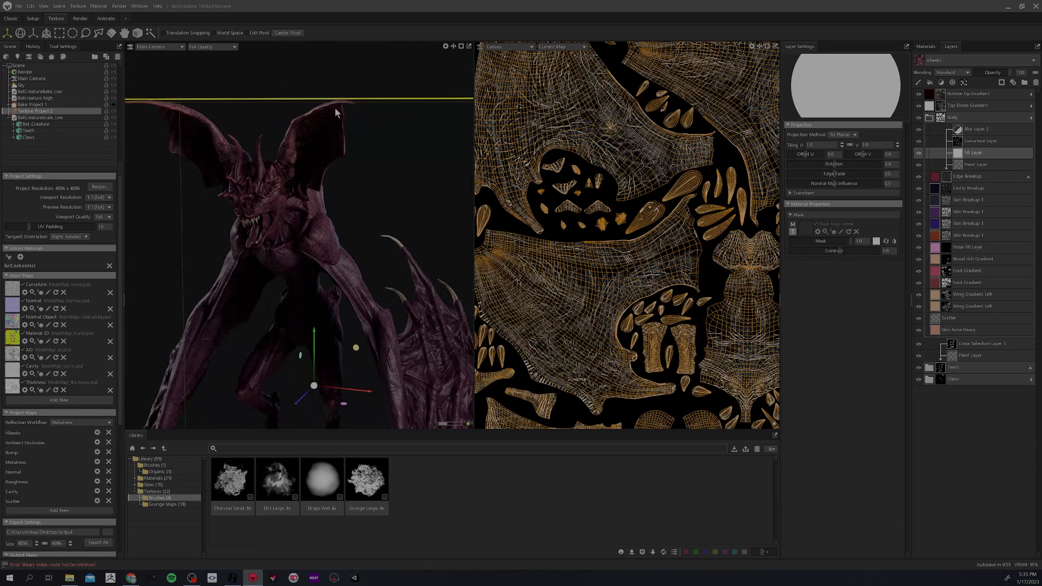
pyautogui.scroll(-1, 341, 178)
pyautogui.moveTo(352, 205); pyautogui.dragTo(358, 185, button='middle')
pyautogui.click(32, 6)
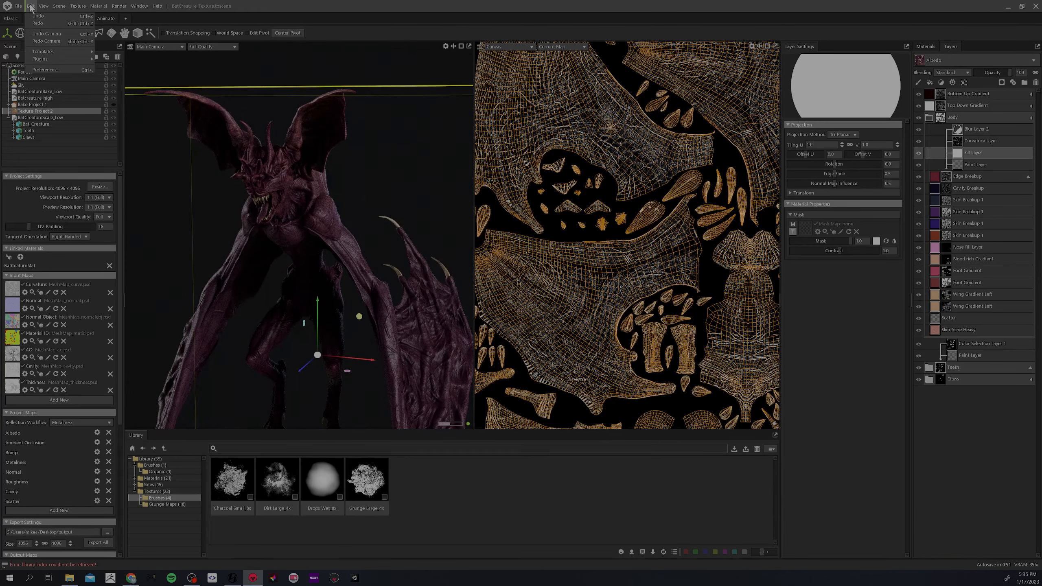
pyautogui.click(44, 70)
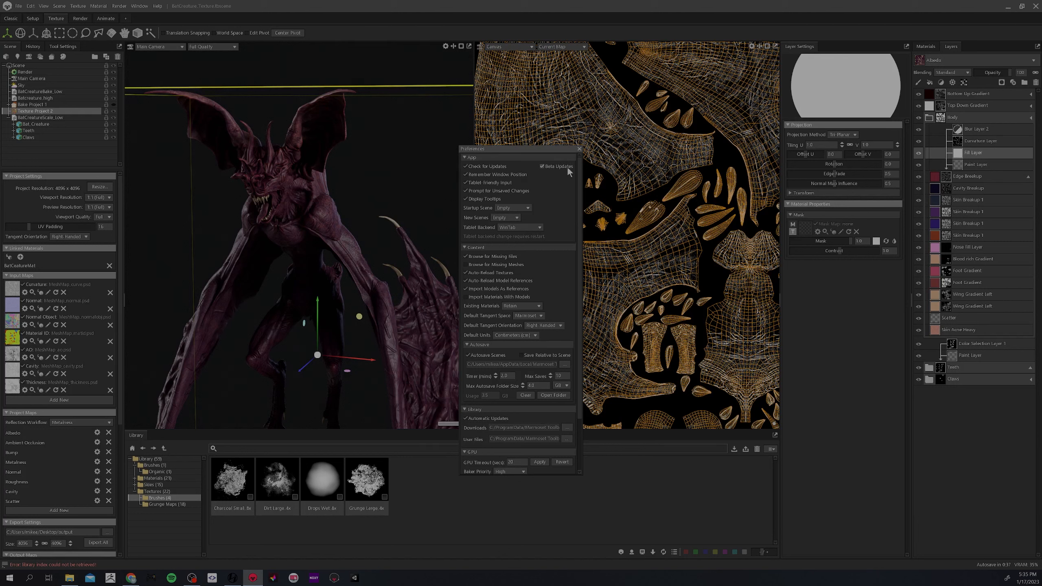
pyautogui.click(579, 149)
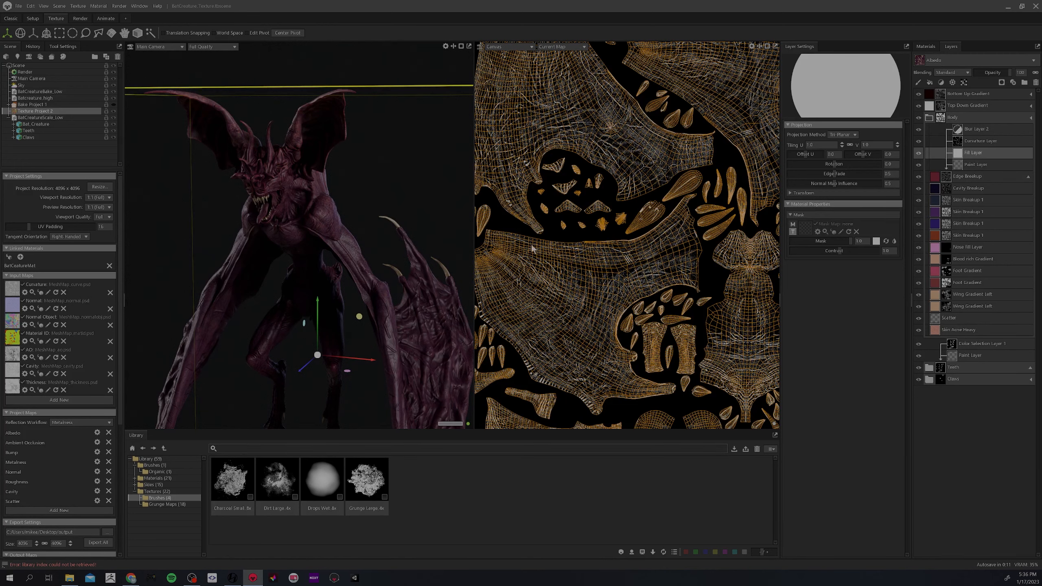
# - Examine the Body mask on the UV canvas and the creature's skin from the front and sides
pyautogui.scroll(6, 560, 329)
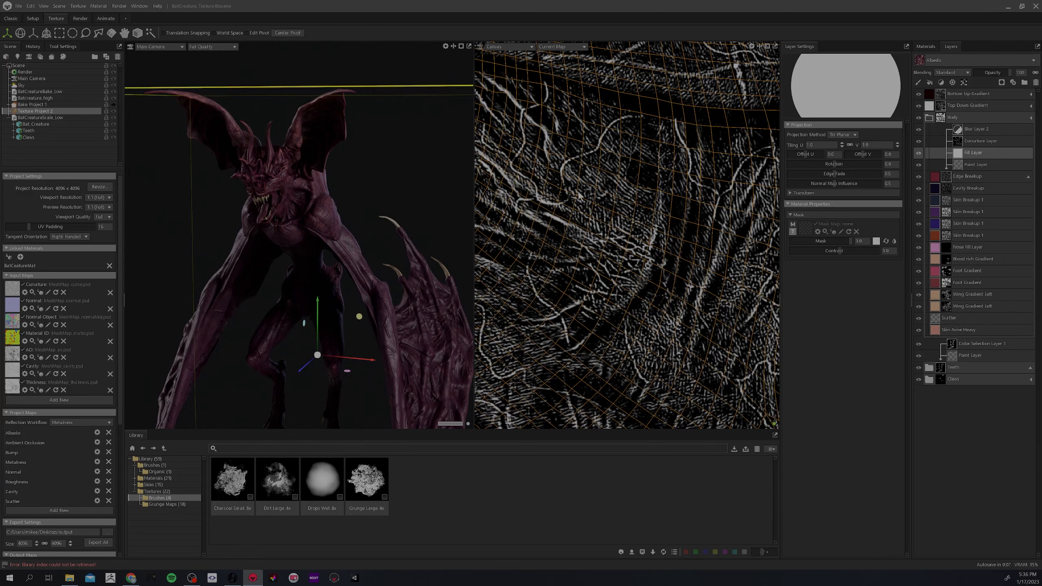
pyautogui.scroll(-4, 592, 184)
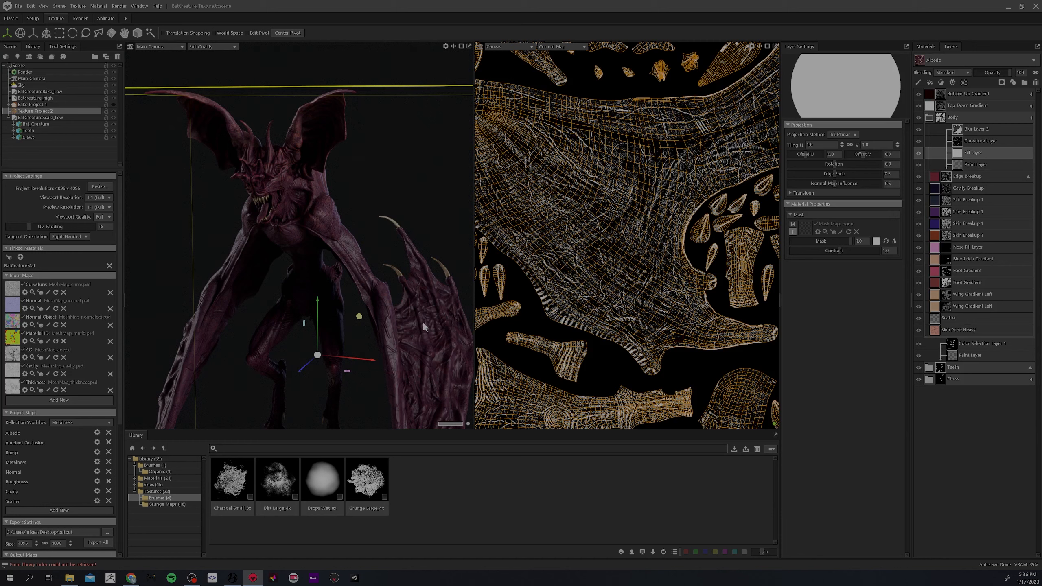
pyautogui.moveTo(319, 246); pyautogui.dragTo(326, 242)
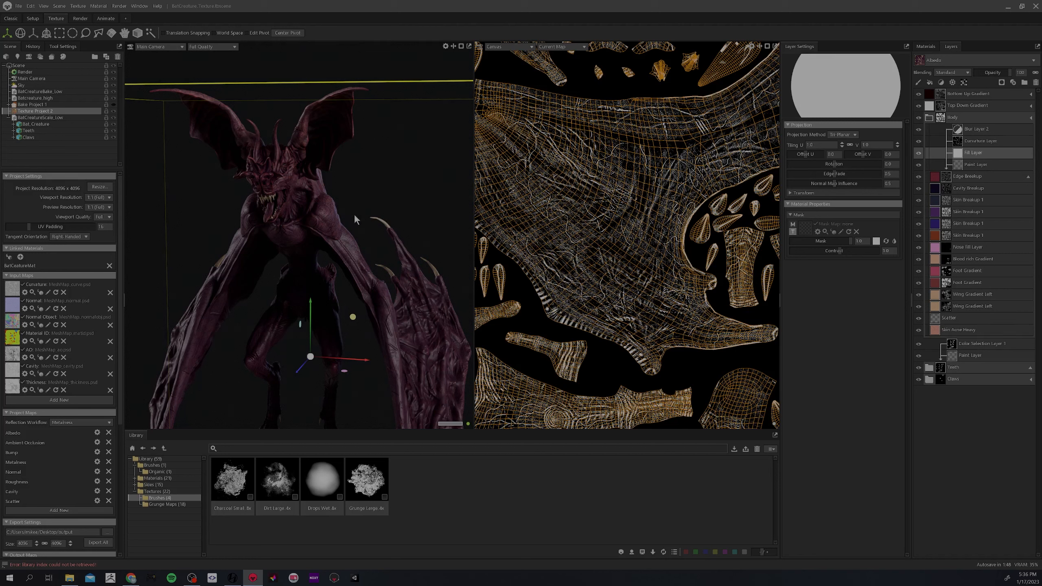
pyautogui.moveTo(318, 210); pyautogui.dragTo(381, 241)
pyautogui.scroll(5, 300, 243)
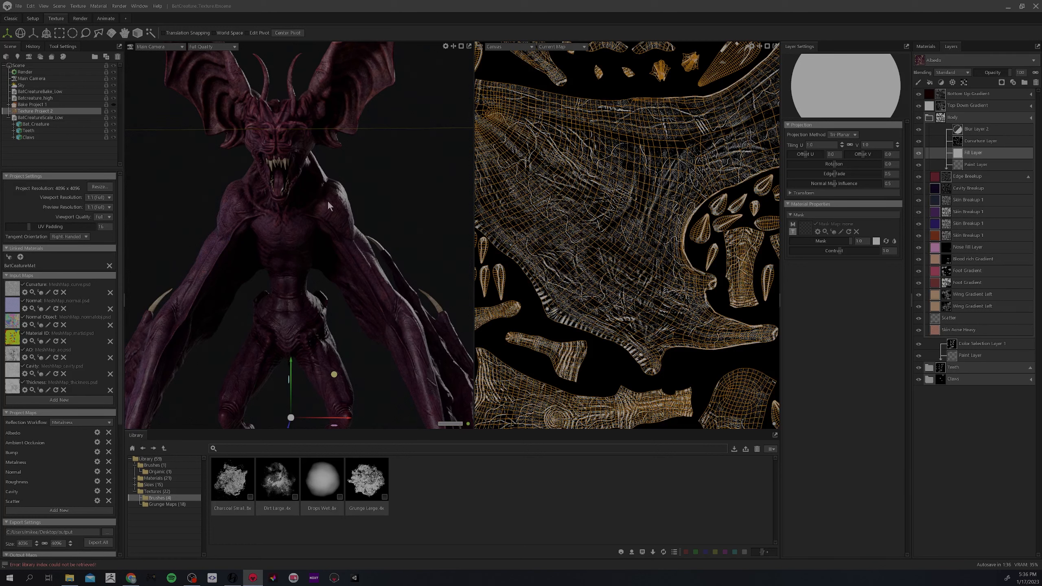
pyautogui.moveTo(386, 204); pyautogui.dragTo(323, 234)
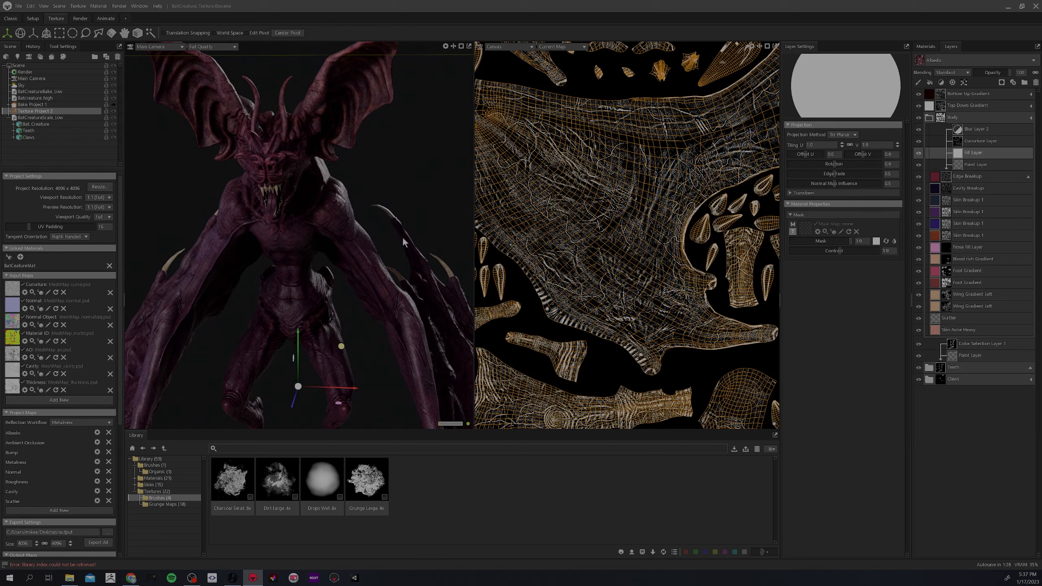
pyautogui.moveTo(346, 215); pyautogui.dragTo(365, 196)
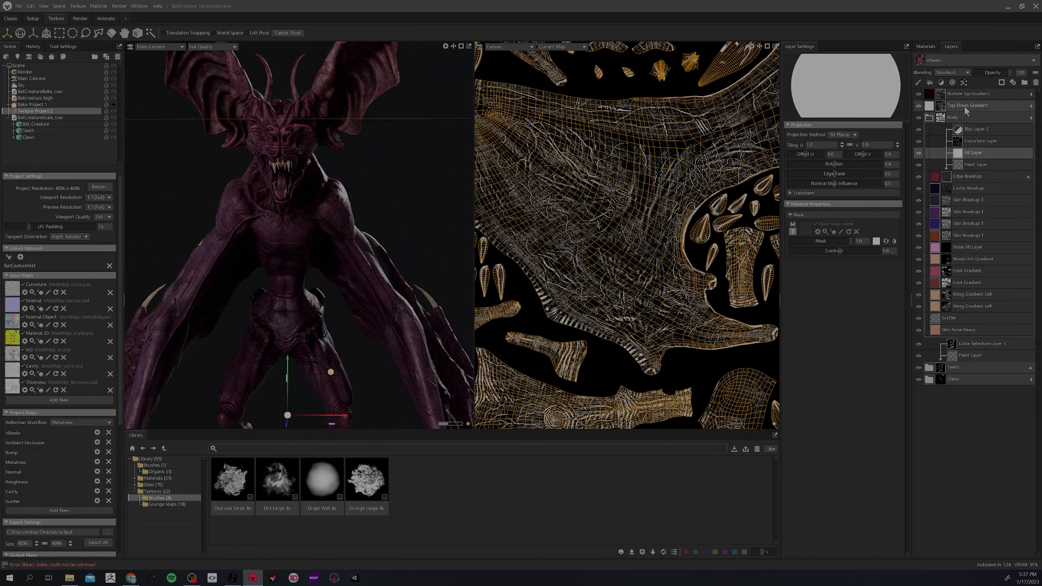
pyautogui.click(968, 94)
pyautogui.click(940, 82)
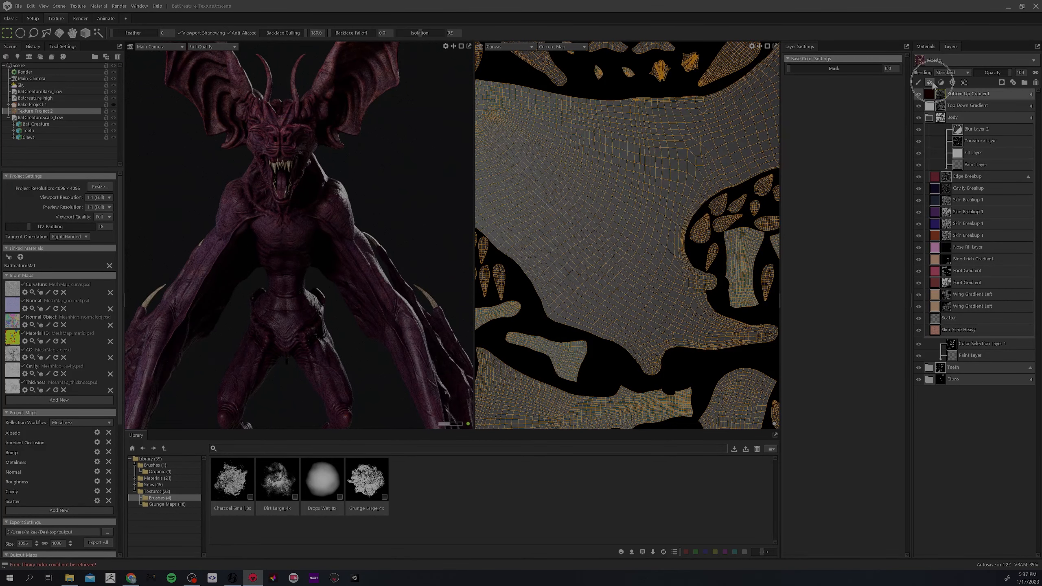
pyautogui.click(949, 93)
pyautogui.click(950, 105)
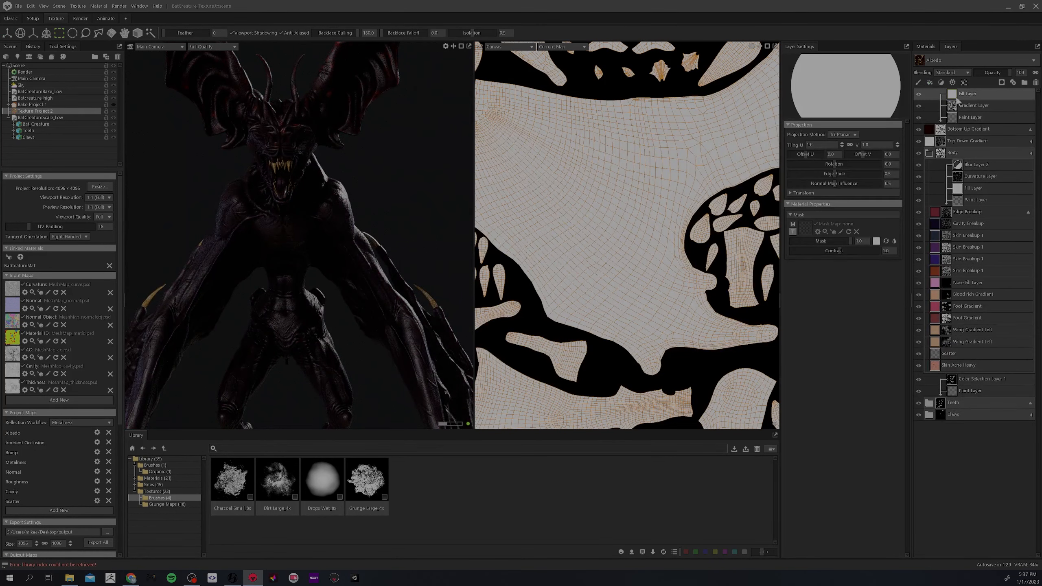
pyautogui.click(940, 117)
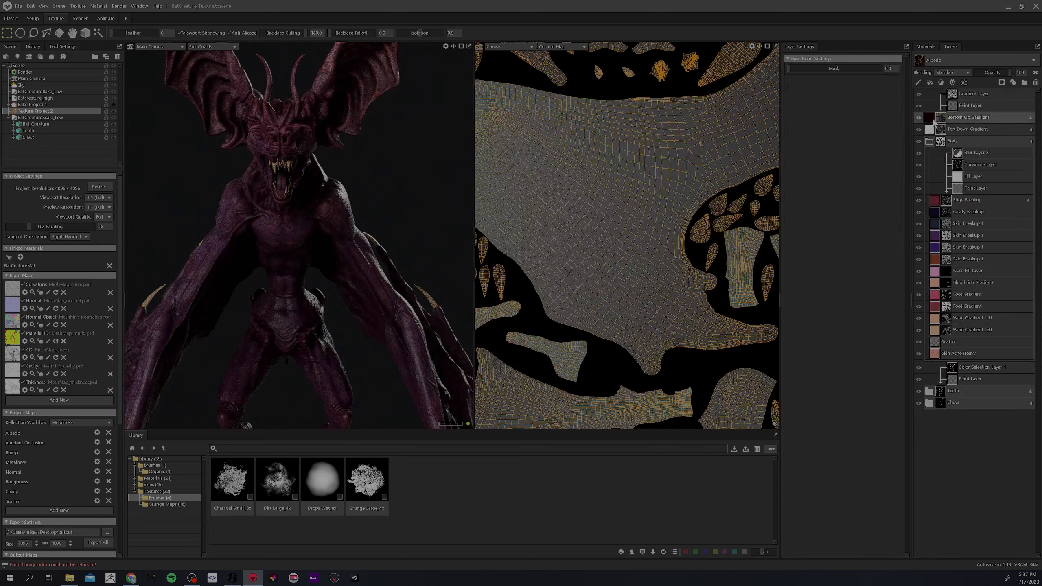
# - Add a new fill layer above the Bottom Up Gradient layer and limit its active maps to Albedo
pyautogui.click(931, 117)
pyautogui.click(929, 82)
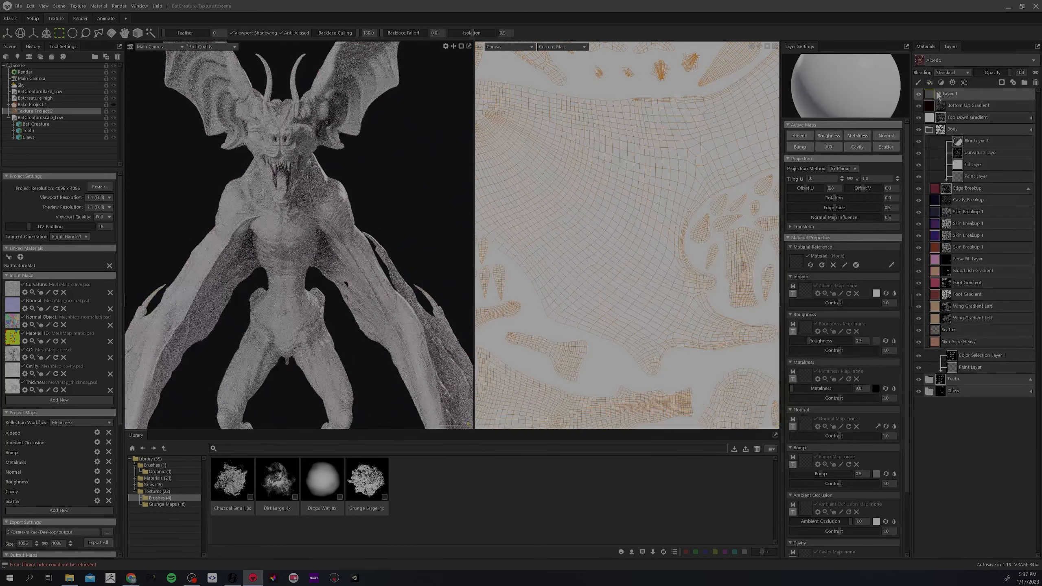
pyautogui.click(800, 136)
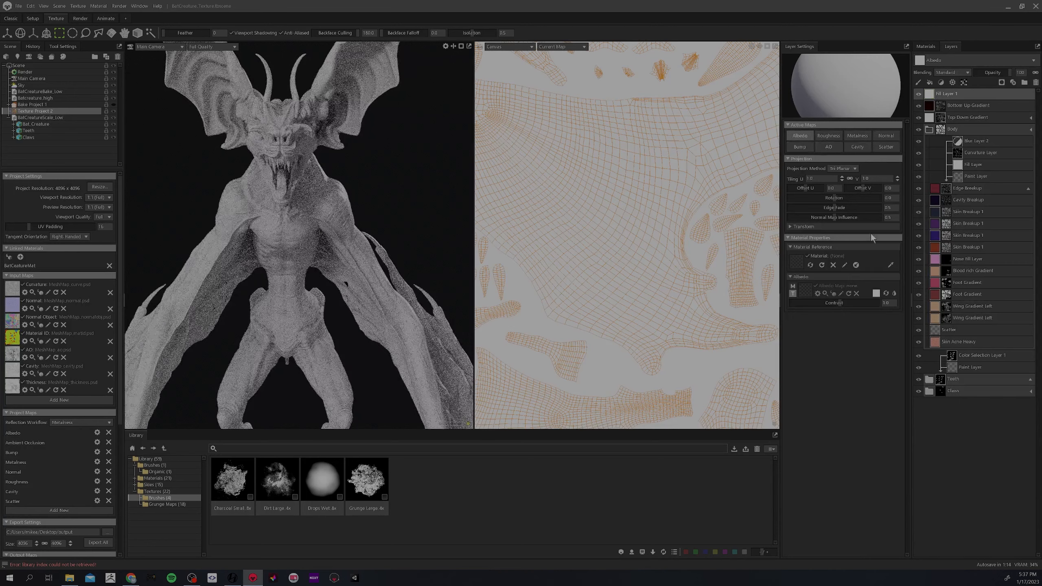
# - Set the new fill layer's albedo colour to a bright, fully saturated yellow
pyautogui.click(876, 293)
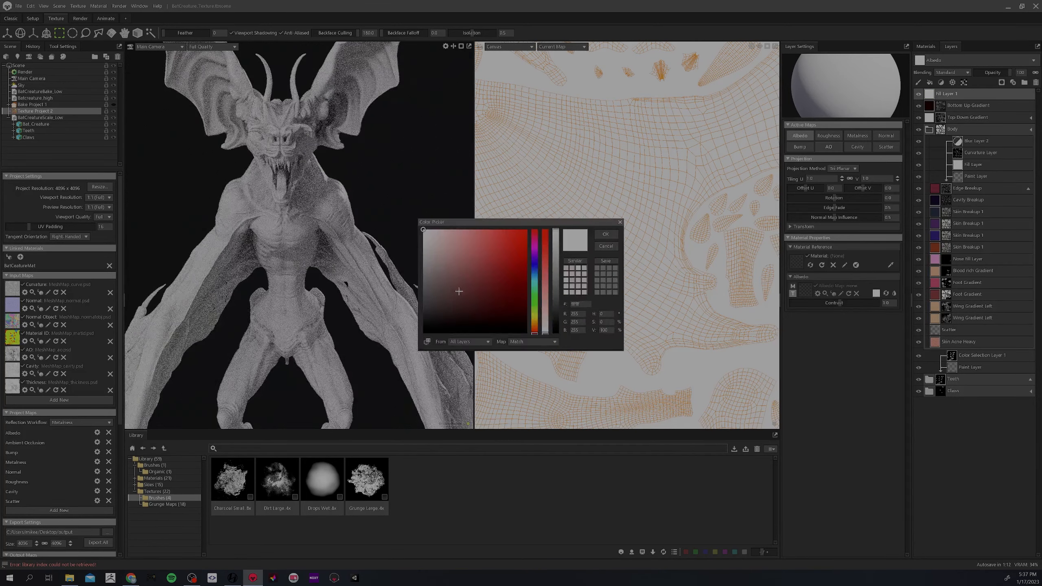
pyautogui.click(535, 319)
pyautogui.click(535, 323)
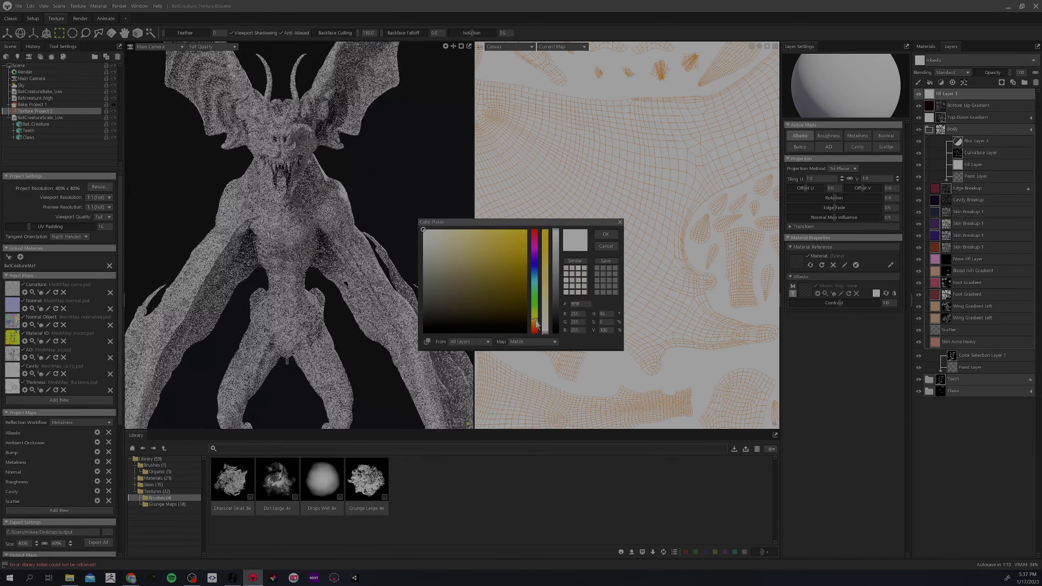
pyautogui.click(499, 230)
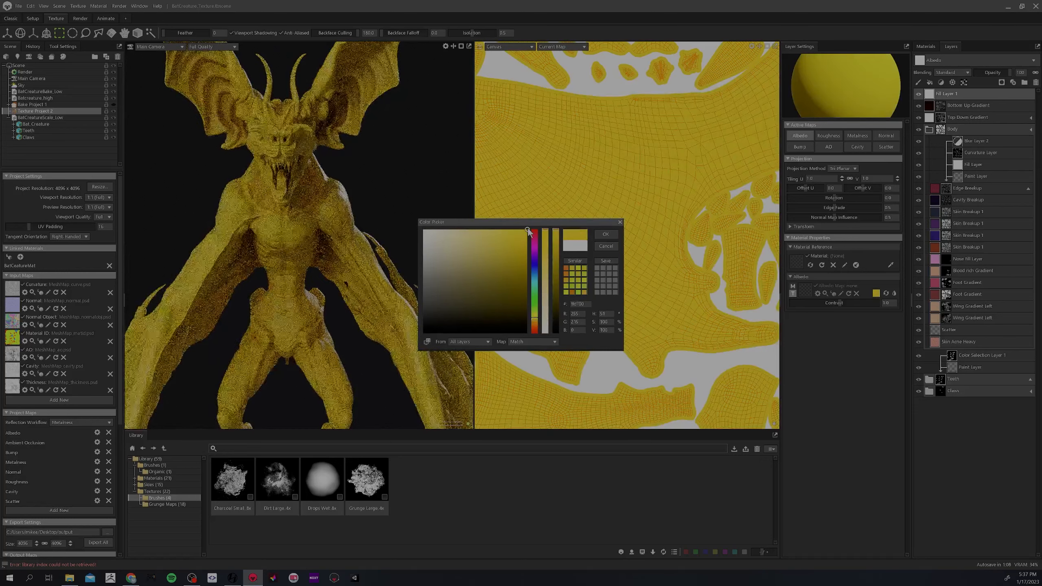
pyautogui.click(605, 234)
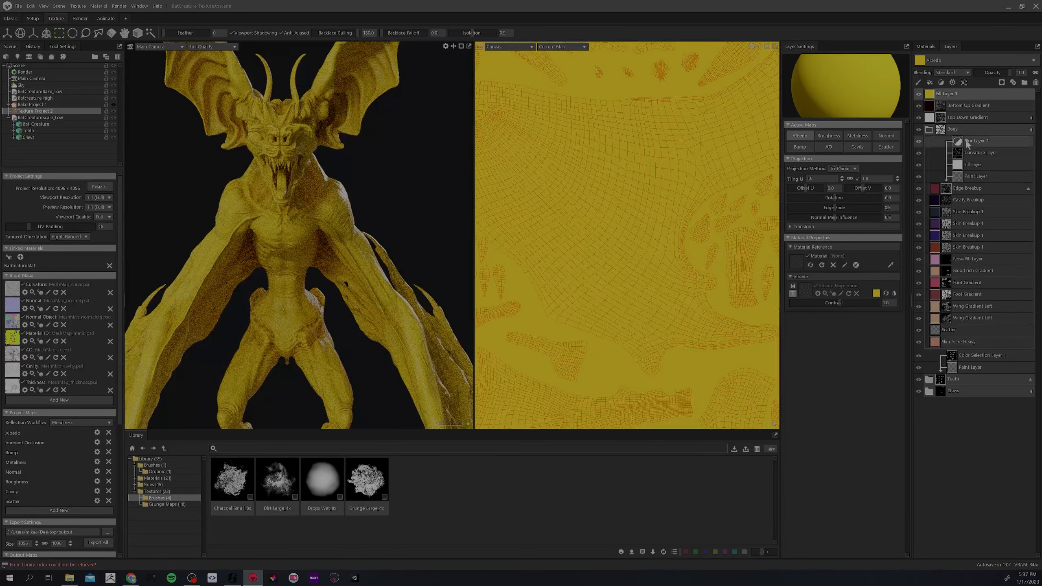
# - Set the yellow fill layer's blending to Overlay and rename it Stomach Yellow Overlay
pyautogui.click(945, 72)
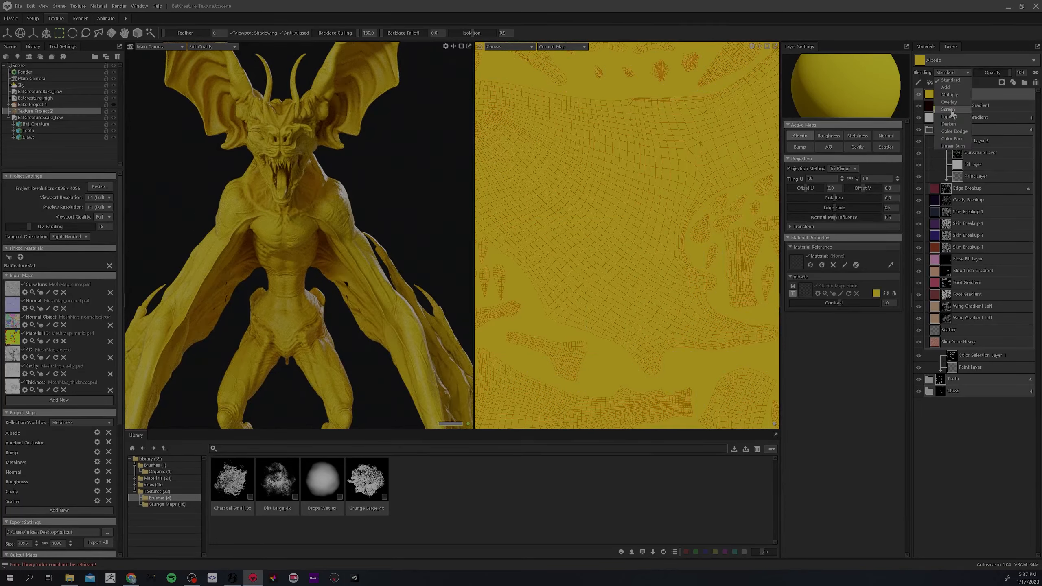
pyautogui.click(948, 103)
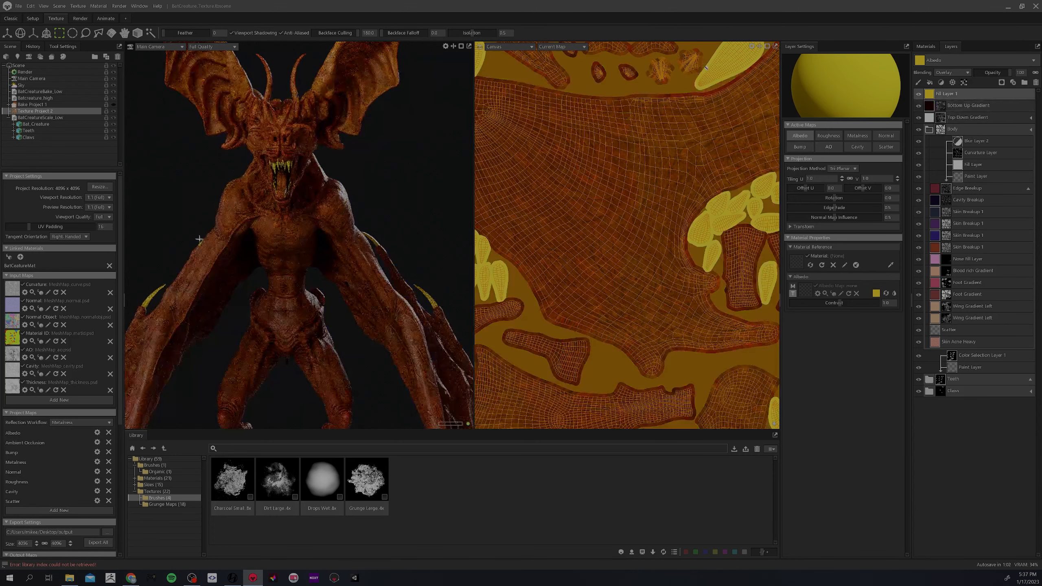
pyautogui.scroll(5, 322, 231)
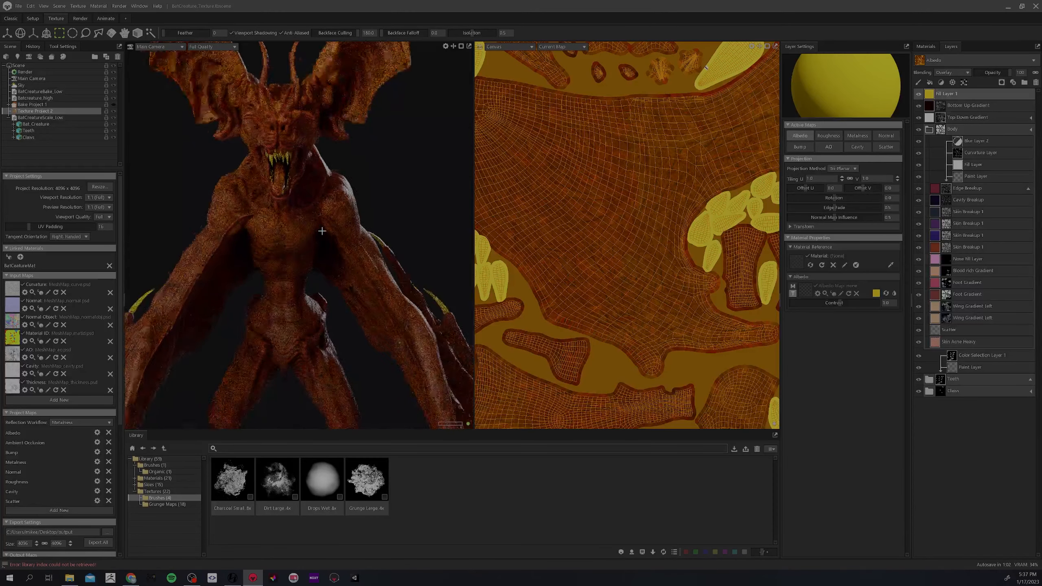
pyautogui.doubleClick(944, 94)
pyautogui.write('Stomach Yellow Overlay')
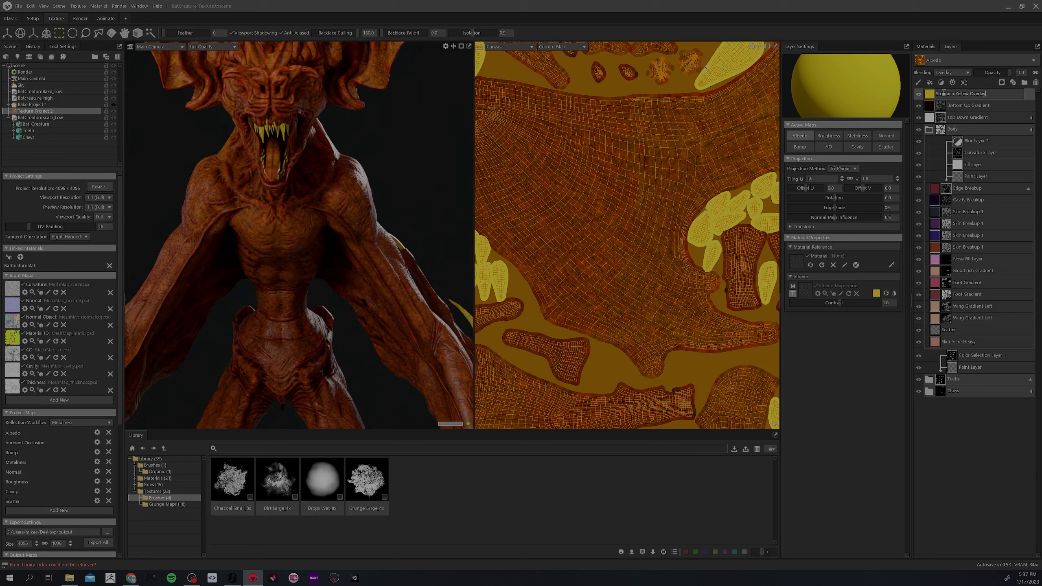
pyautogui.press('Return')
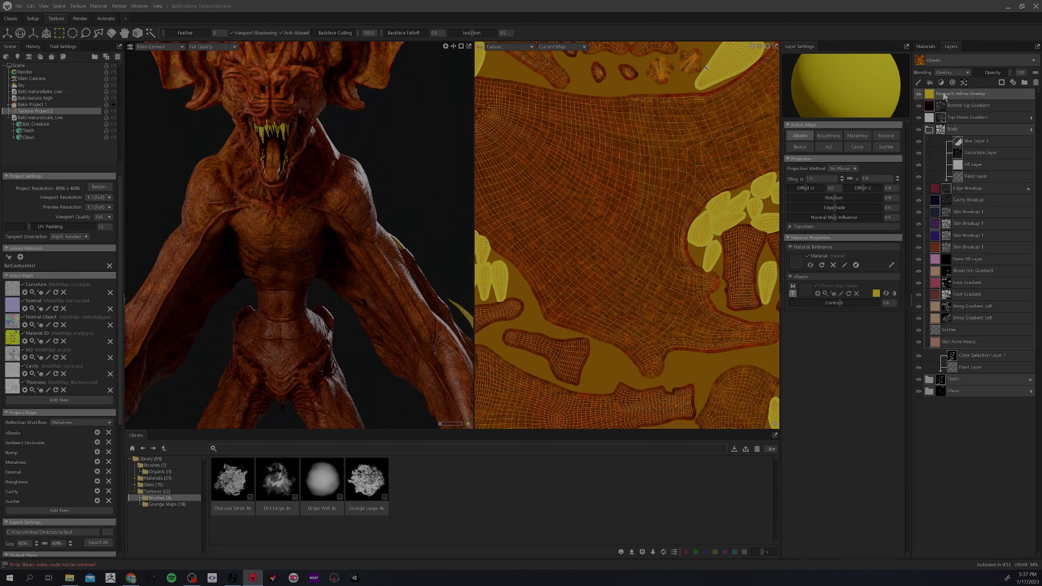
# - Add a black paint mask to the Stomach Yellow Overlay layer
pyautogui.rightClick(936, 96)
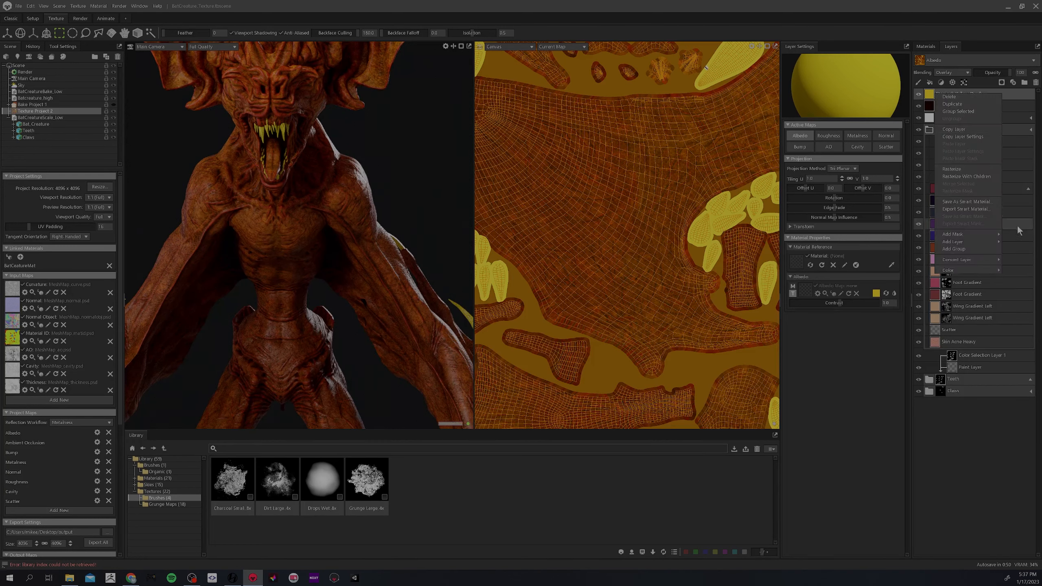
pyautogui.moveTo(940, 237)
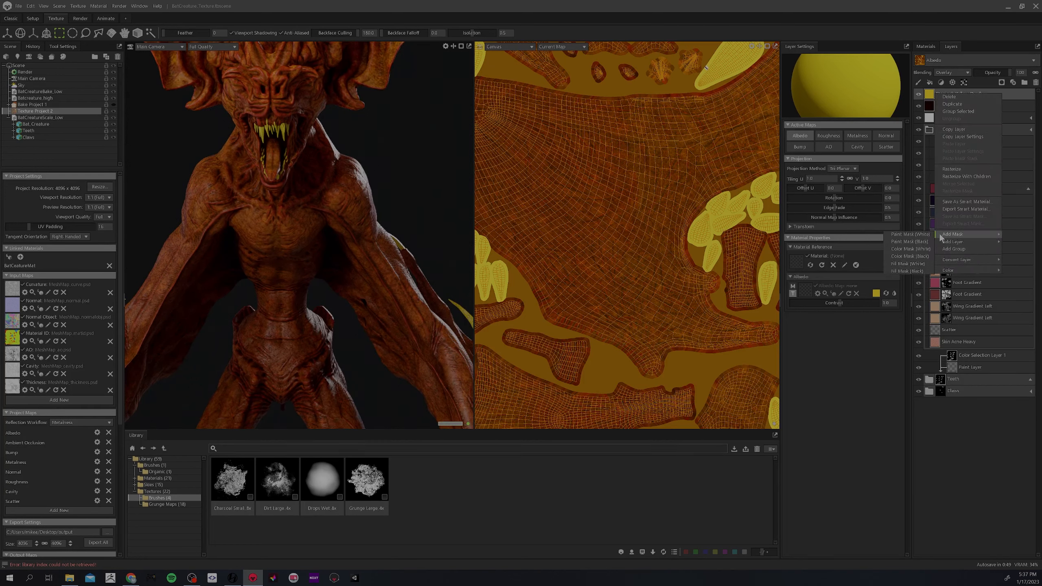
pyautogui.click(916, 243)
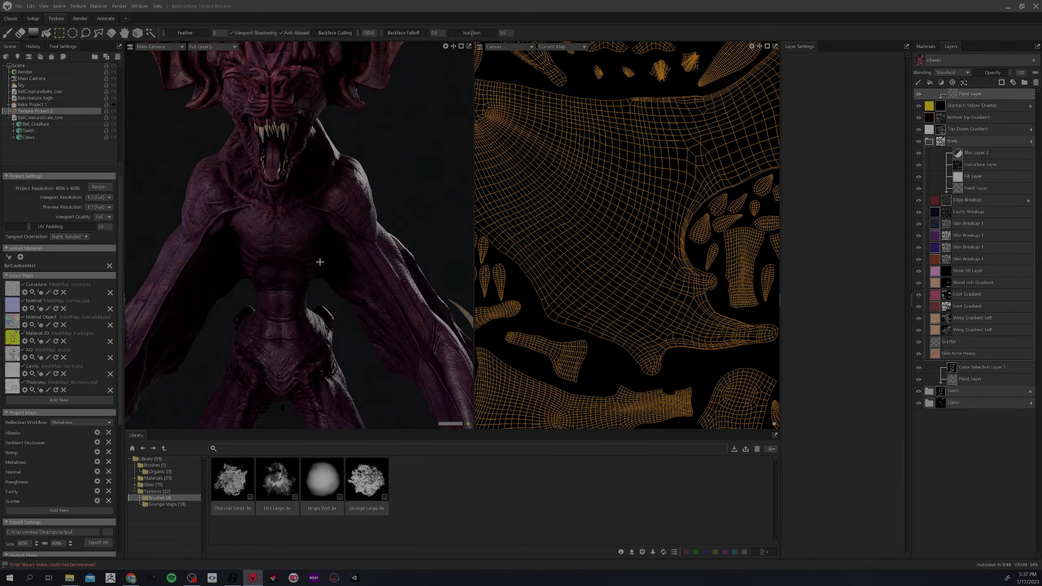
# - Activate the Paint brush, enlarge it, and set its symmetry to Mirror
pyautogui.click(8, 35)
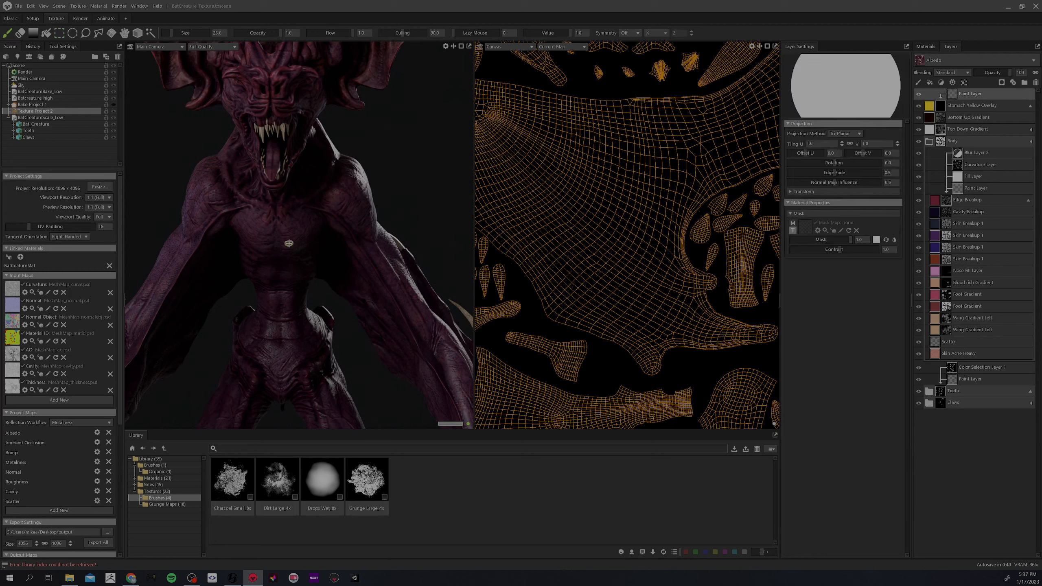
pyautogui.press(']')
pyautogui.press(']')
pyautogui.press(']')
pyautogui.click(629, 33)
pyautogui.click(632, 48)
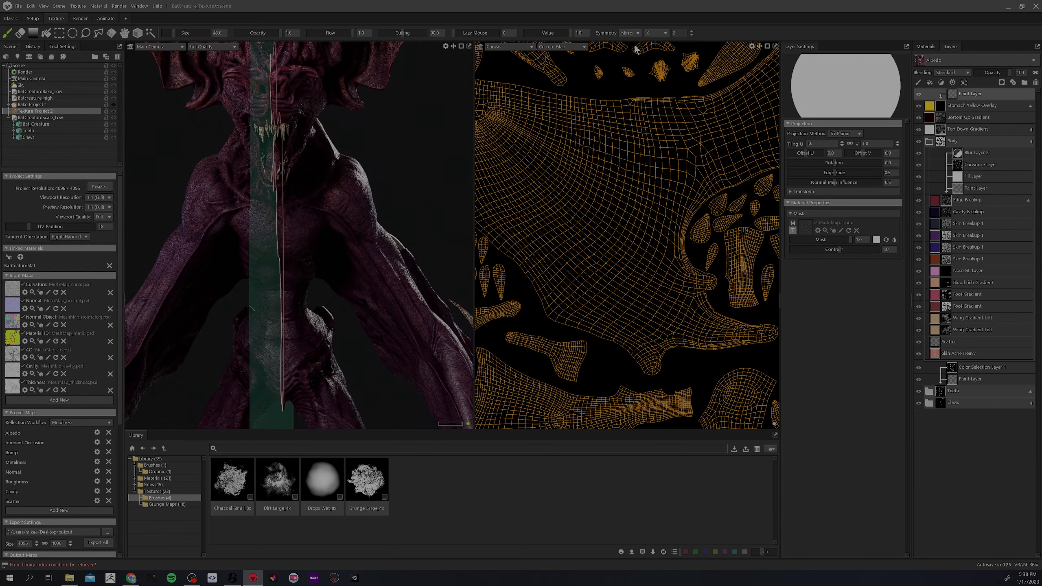
# - Paint the Stomach Yellow Overlay mask in white over the creature's chest and belly with mirrored strokes
pyautogui.scroll(-3, 304, 246)
pyautogui.moveTo(328, 235)
pyautogui.keyDown('alt'); pyautogui.mouseDown()
pyautogui.moveTo(400, 236)
pyautogui.moveTo(330, 233)
pyautogui.mouseUp(); pyautogui.keyUp('alt')
pyautogui.scroll(6, 298, 230)
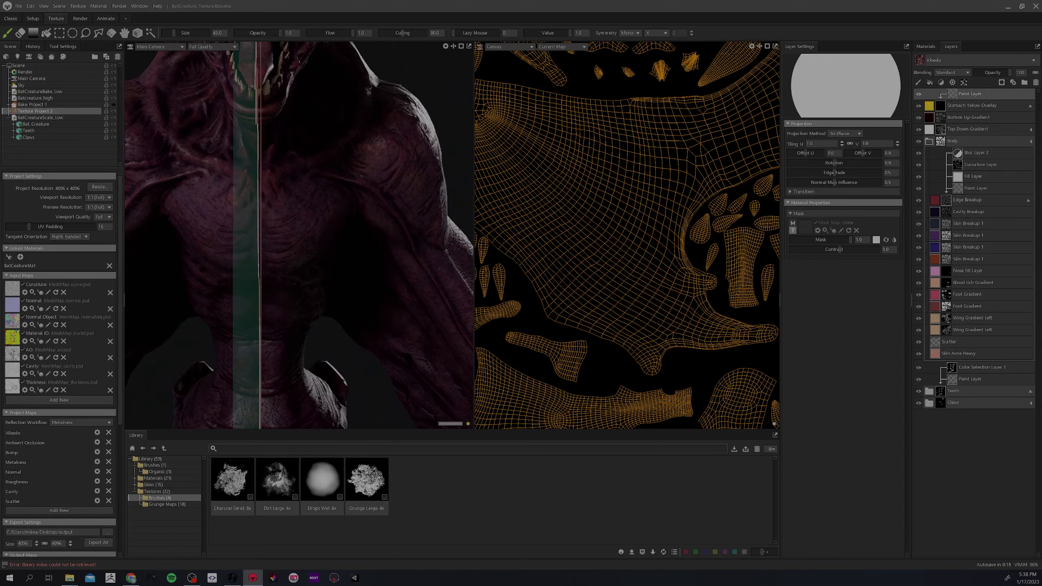
pyautogui.moveTo(316, 227)
pyautogui.mouseDown()
pyautogui.moveTo(297, 215)
pyautogui.moveTo(271, 224)
pyautogui.moveTo(256, 203)
pyautogui.moveTo(265, 193)
pyautogui.moveTo(335, 202)
pyautogui.moveTo(299, 235)
pyautogui.moveTo(287, 236)
pyautogui.moveTo(302, 195)
pyautogui.mouseUp()
pyautogui.keyDown('ctrl'); pyautogui.moveTo(269, 232); pyautogui.dragTo(280, 243, button='right'); pyautogui.keyUp('ctrl')
pyautogui.moveTo(280, 243)
pyautogui.mouseDown()
pyautogui.moveTo(267, 260)
pyautogui.moveTo(261, 333)
pyautogui.moveTo(311, 234)
pyautogui.moveTo(309, 179)
pyautogui.moveTo(263, 238)
pyautogui.mouseUp()
pyautogui.moveTo(279, 338)
pyautogui.keyDown('alt'); pyautogui.mouseDown()
pyautogui.moveTo(284, 232)
pyautogui.moveTo(284, 244)
pyautogui.moveTo(332, 242)
pyautogui.moveTo(303, 210)
pyautogui.moveTo(274, 240)
pyautogui.moveTo(295, 271)
pyautogui.mouseUp(); pyautogui.keyUp('alt')
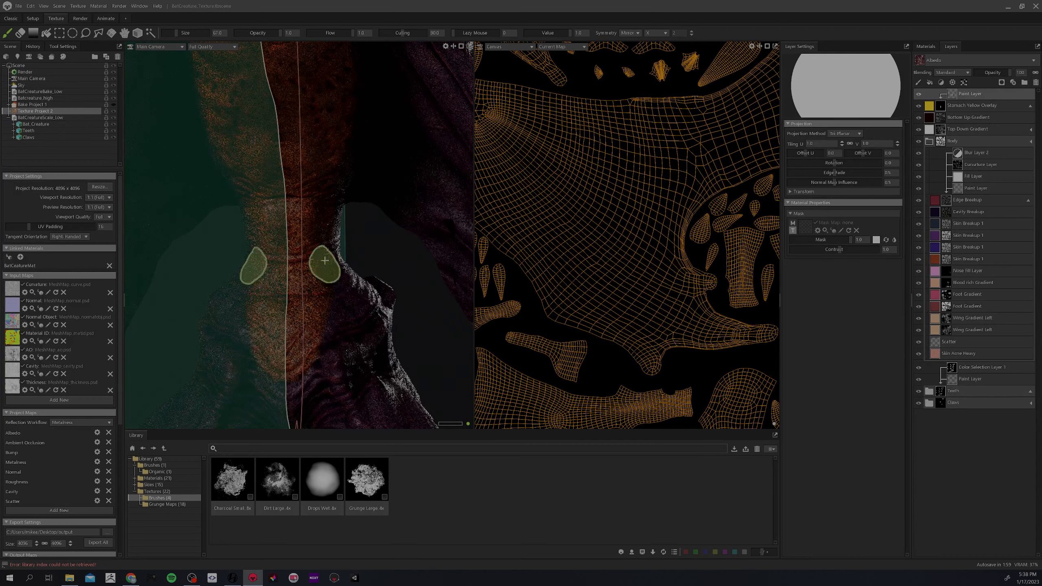
pyautogui.moveTo(329, 235)
pyautogui.keyDown('alt'); pyautogui.mouseDown()
pyautogui.moveTo(325, 266)
pyautogui.moveTo(314, 210)
pyautogui.moveTo(332, 304)
pyautogui.moveTo(358, 255)
pyautogui.moveTo(303, 244)
pyautogui.moveTo(319, 275)
pyautogui.moveTo(360, 270)
pyautogui.moveTo(336, 236)
pyautogui.moveTo(389, 346)
pyautogui.moveTo(320, 279)
pyautogui.moveTo(326, 232)
pyautogui.moveTo(279, 242)
pyautogui.moveTo(284, 219)
pyautogui.moveTo(306, 235)
pyautogui.mouseUp(); pyautogui.keyUp('alt')
pyautogui.keyDown('alt'); pyautogui.moveTo(305, 216); pyautogui.dragTo(305, 246); pyautogui.keyUp('alt')
pyautogui.moveTo(343, 153)
pyautogui.keyDown('alt'); pyautogui.mouseDown()
pyautogui.moveTo(325, 200)
pyautogui.moveTo(304, 203)
pyautogui.moveTo(336, 175)
pyautogui.moveTo(342, 293)
pyautogui.moveTo(349, 191)
pyautogui.moveTo(341, 164)
pyautogui.moveTo(323, 159)
pyautogui.moveTo(349, 182)
pyautogui.moveTo(350, 172)
pyautogui.moveTo(414, 281)
pyautogui.moveTo(437, 264)
pyautogui.moveTo(384, 241)
pyautogui.moveTo(295, 277)
pyautogui.moveTo(305, 340)
pyautogui.mouseUp(); pyautogui.keyUp('alt')
# - Shrink the brush and refine the overlay mask along the shoulder and inner wing arm, swapping the mask value to black for erasing
pyautogui.scroll(5, 383, 240)
pyautogui.press('[')
pyautogui.press('[')
pyautogui.press('[')
pyautogui.press('[')
pyautogui.press('[')
pyautogui.press('x')
pyautogui.keyDown('alt'); pyautogui.moveTo(313, 340); pyautogui.dragTo(300, 277, button='right'); pyautogui.keyUp('alt')
pyautogui.moveTo(327, 258)
pyautogui.keyDown('alt'); pyautogui.mouseDown()
pyautogui.moveTo(302, 265)
pyautogui.moveTo(316, 244)
pyautogui.mouseUp(); pyautogui.keyUp('alt')
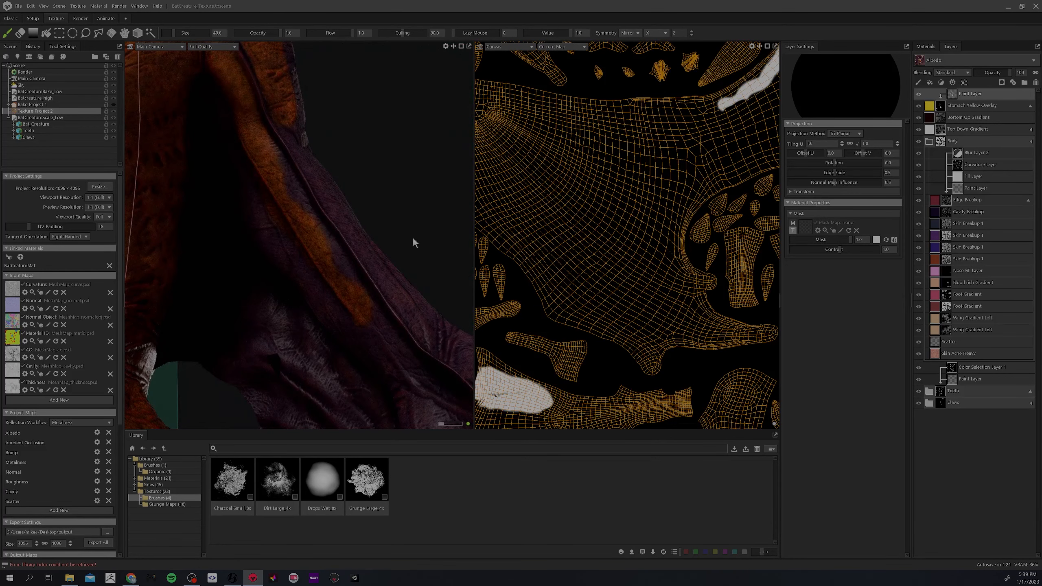
# - Swap the brush back to white and extend the yellow overlay strip along the inner wing arm
pyautogui.press('x')
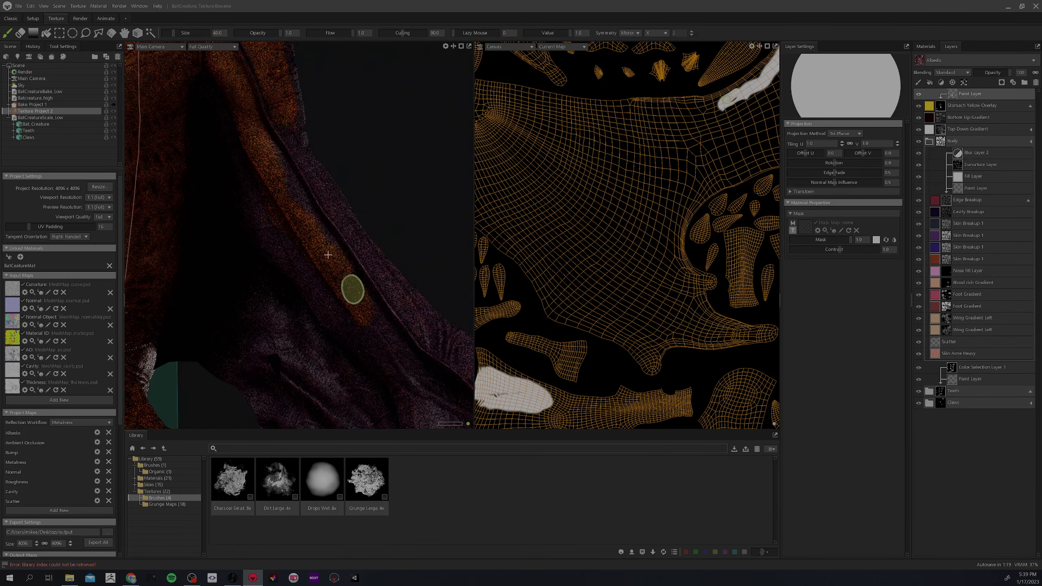
pyautogui.moveTo(328, 255)
pyautogui.mouseDown()
pyautogui.moveTo(283, 184)
pyautogui.moveTo(304, 204)
pyautogui.mouseUp()
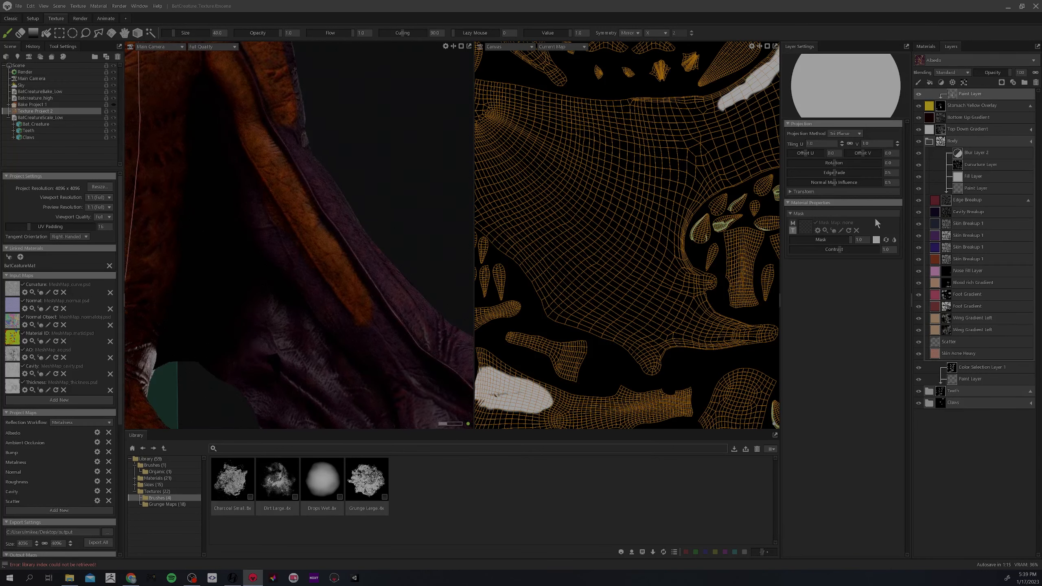
pyautogui.keyDown('alt'); pyautogui.moveTo(334, 206); pyautogui.dragTo(312, 235, button='right'); pyautogui.keyUp('alt')
pyautogui.keyDown('alt'); pyautogui.moveTo(311, 235); pyautogui.dragTo(364, 245); pyautogui.keyUp('alt')
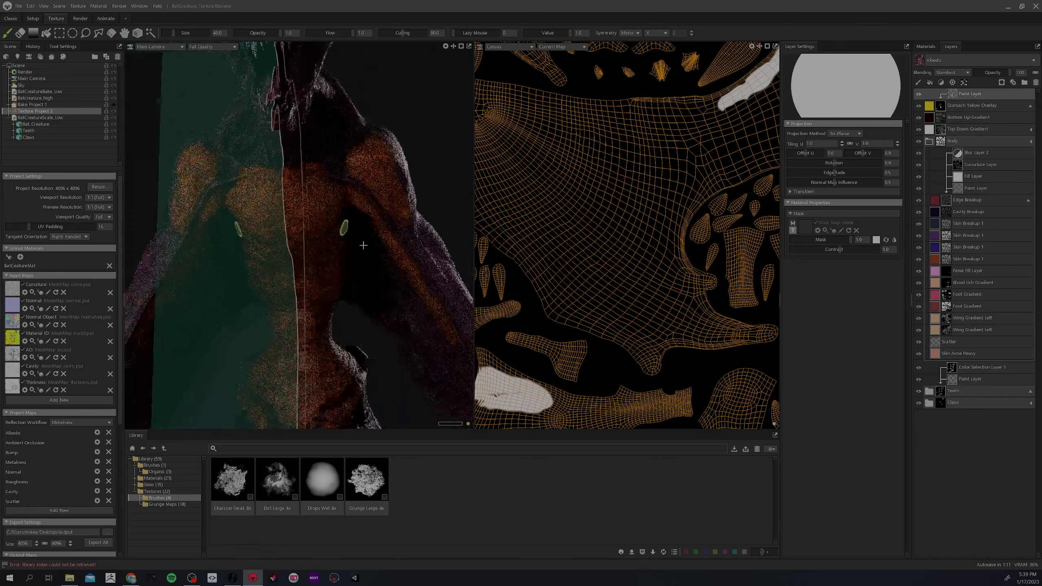
# - Extend the white Stomach Yellow Overlay mask down the hips and inner legs with mirrored strokes
pyautogui.keyDown('alt'); pyautogui.moveTo(363, 244); pyautogui.dragTo(340, 254, button='middle'); pyautogui.keyUp('alt')
pyautogui.keyDown('alt'); pyautogui.moveTo(340, 254); pyautogui.dragTo(324, 246); pyautogui.keyUp('alt')
pyautogui.keyDown('alt'); pyautogui.moveTo(324, 246); pyautogui.dragTo(293, 232, button='right'); pyautogui.keyUp('alt')
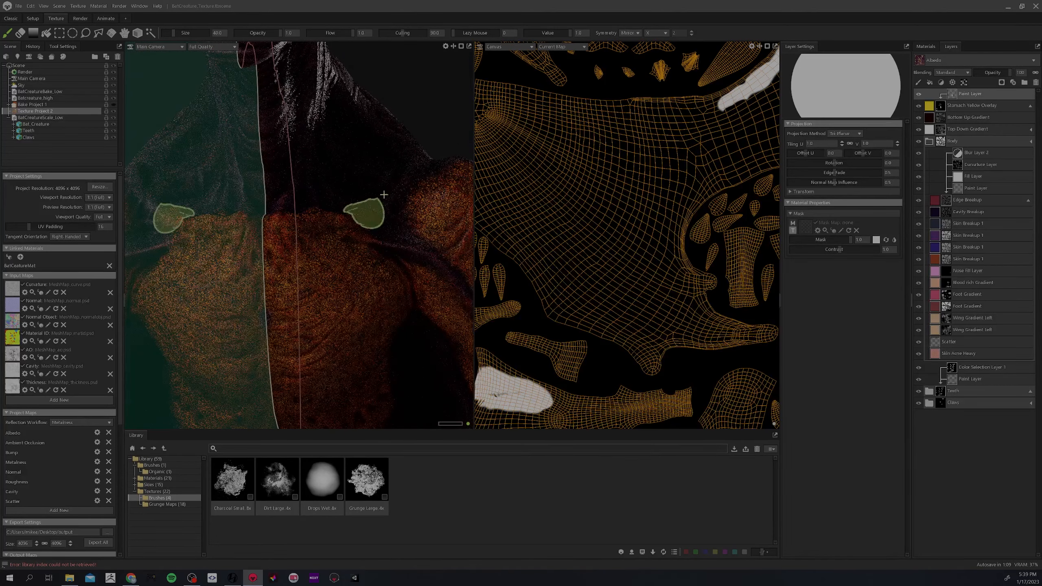
pyautogui.moveTo(383, 195)
pyautogui.keyDown('alt'); pyautogui.mouseDown()
pyautogui.moveTo(266, 148)
pyautogui.moveTo(384, 221)
pyautogui.moveTo(366, 221)
pyautogui.moveTo(374, 239)
pyautogui.moveTo(356, 240)
pyautogui.moveTo(356, 286)
pyautogui.mouseUp(); pyautogui.keyUp('alt')
pyautogui.scroll(3, 342, 320)
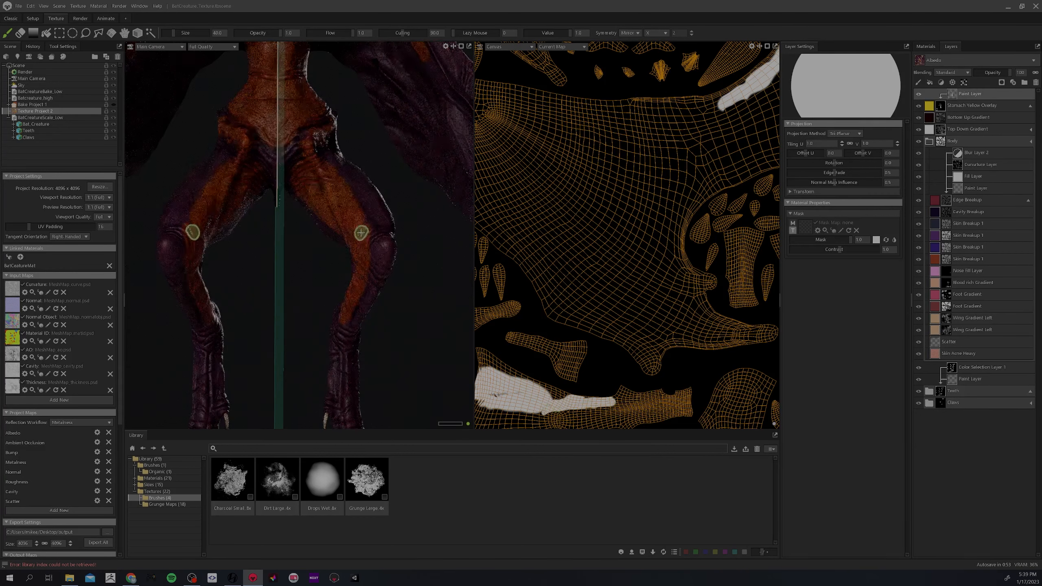
pyautogui.keyDown('alt'); pyautogui.moveTo(385, 164); pyautogui.dragTo(361, 204); pyautogui.keyUp('alt')
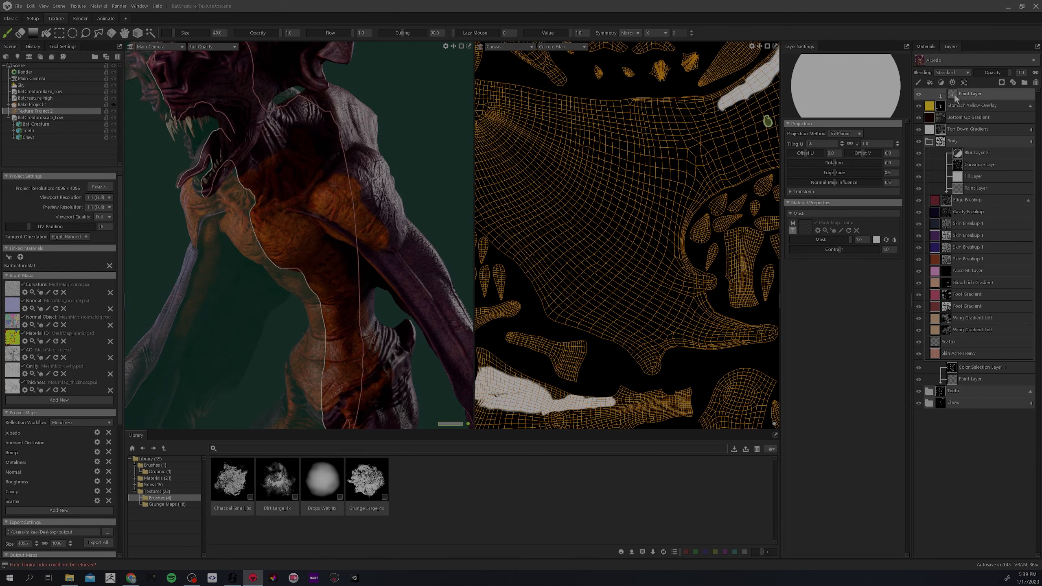
# - Add a Blur adjustment to the Stomach Yellow Overlay mask and raise its blur radius to soften the painted edges
pyautogui.click(942, 84)
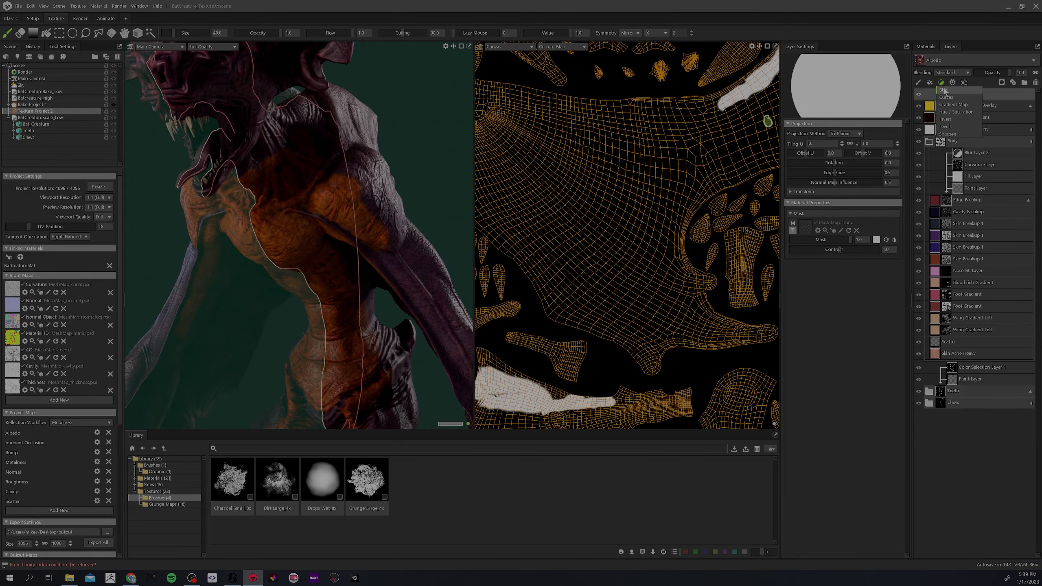
pyautogui.click(945, 89)
pyautogui.moveTo(801, 69); pyautogui.dragTo(843, 69)
pyautogui.keyDown('alt'); pyautogui.moveTo(394, 232); pyautogui.dragTo(412, 252); pyautogui.keyUp('alt')
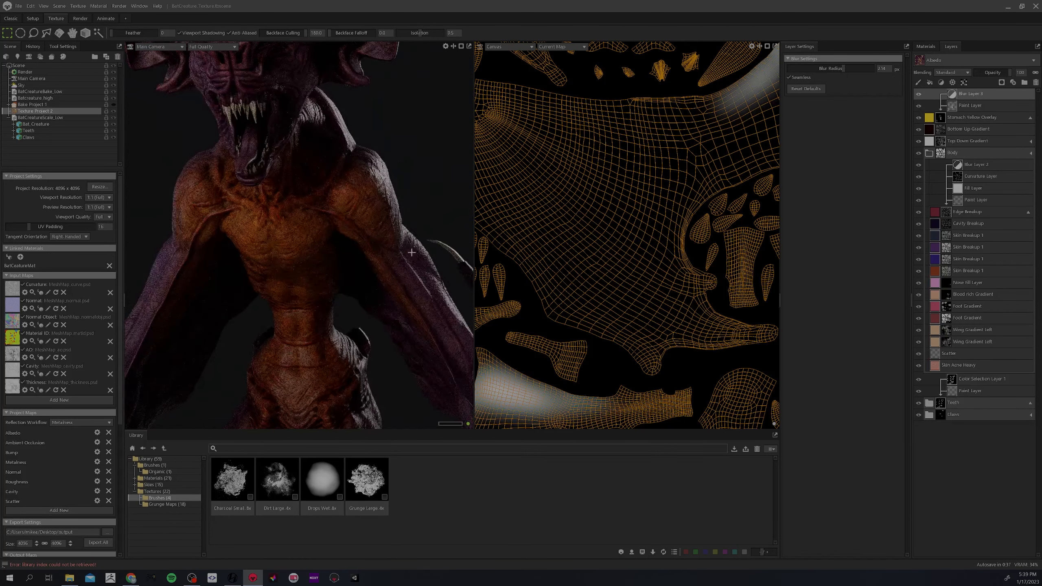
pyautogui.keyDown('alt'); pyautogui.moveTo(412, 253); pyautogui.dragTo(376, 226, button='right'); pyautogui.keyUp('alt')
pyautogui.keyDown('alt'); pyautogui.moveTo(377, 226); pyautogui.dragTo(378, 200, button='middle'); pyautogui.keyUp('alt')
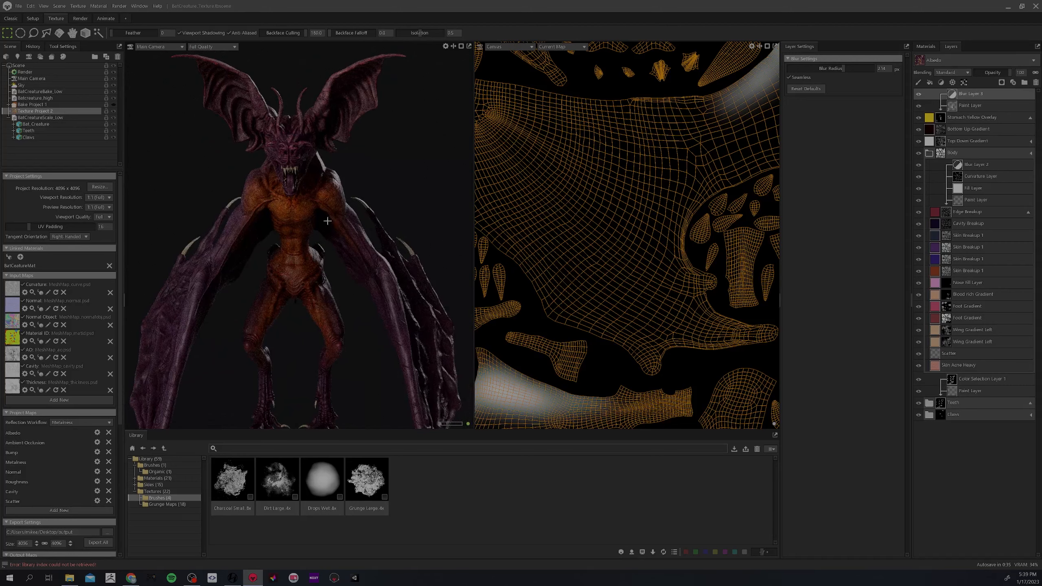
pyautogui.keyDown('alt'); pyautogui.moveTo(328, 221); pyautogui.dragTo(348, 258, button='right'); pyautogui.keyUp('alt')
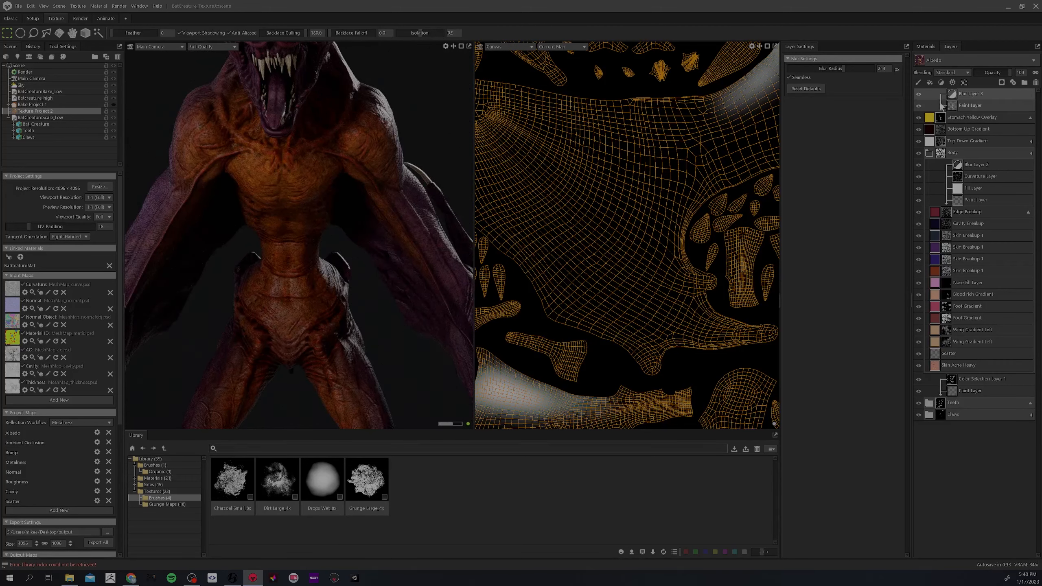
# - Try a lower opacity on the Stomach Yellow Overlay layer
pyautogui.click(943, 118)
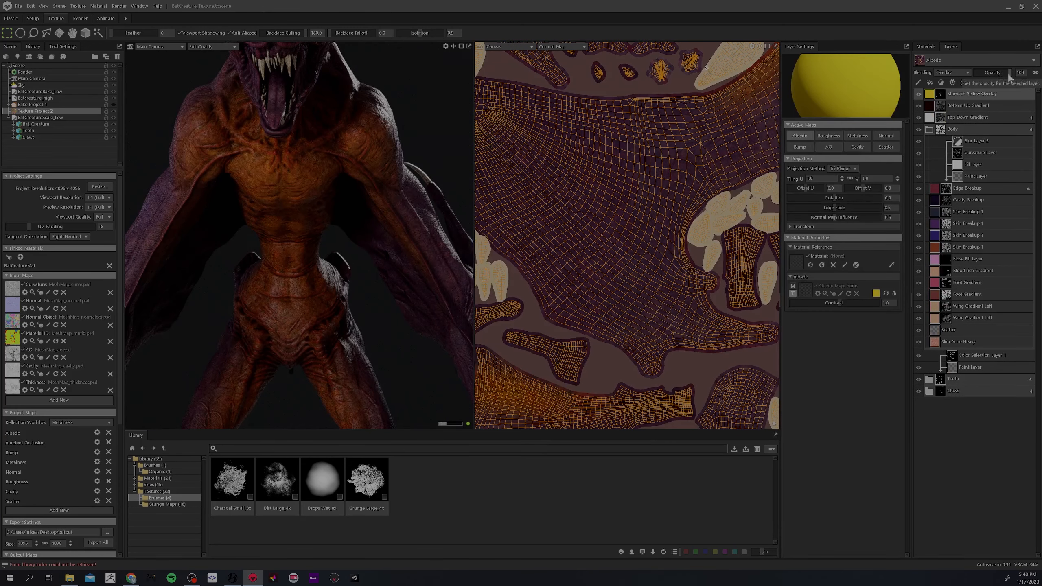
pyautogui.moveTo(1008, 73); pyautogui.dragTo(1001, 72)
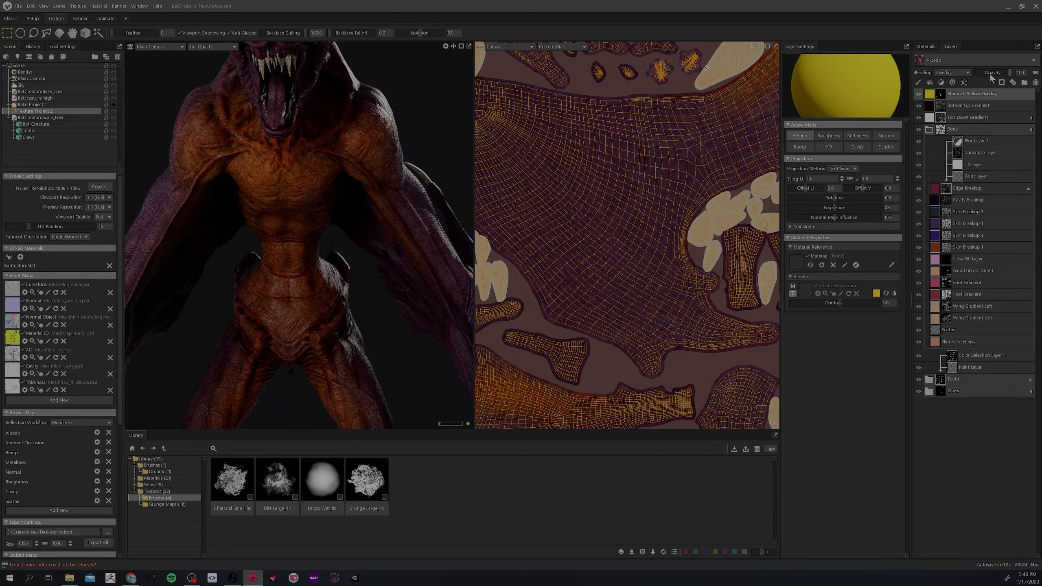
pyautogui.scroll(-3, 397, 244)
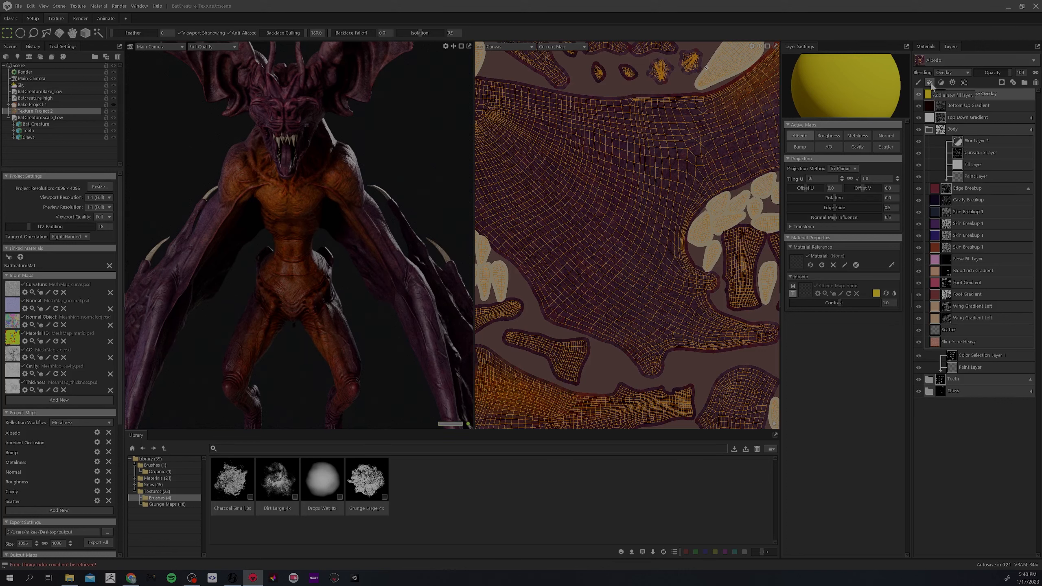
# - Add a new fill layer limited to the Albedo map and colour it a fully saturated yellow
pyautogui.click(930, 83)
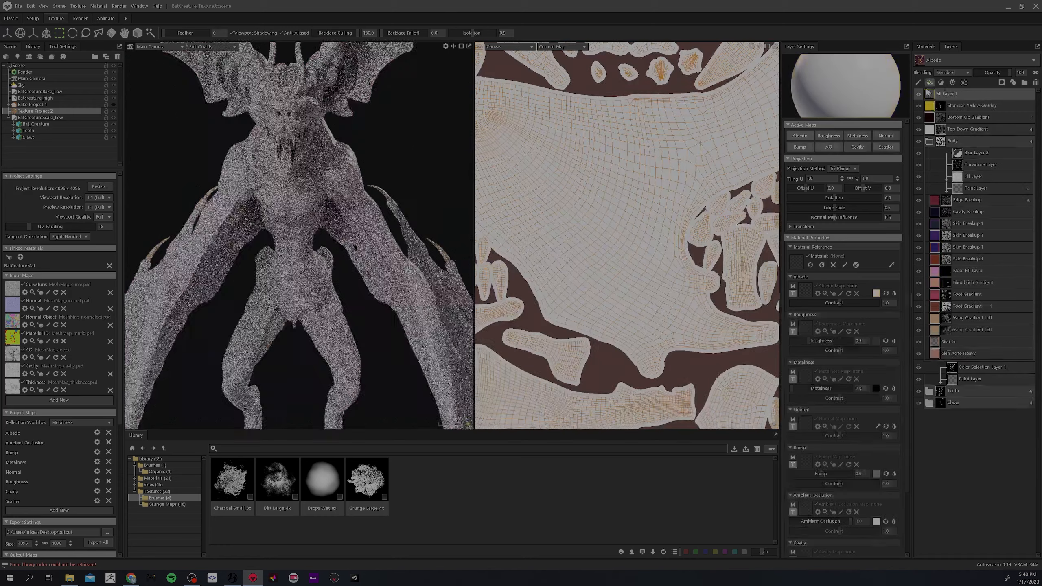
pyautogui.click(800, 136)
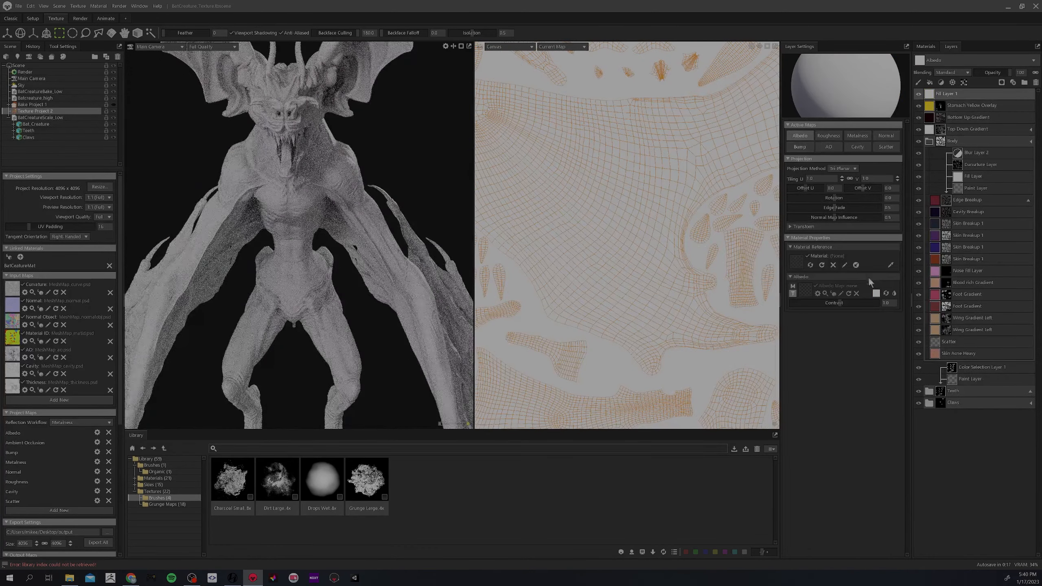
pyautogui.click(876, 294)
pyautogui.click(536, 321)
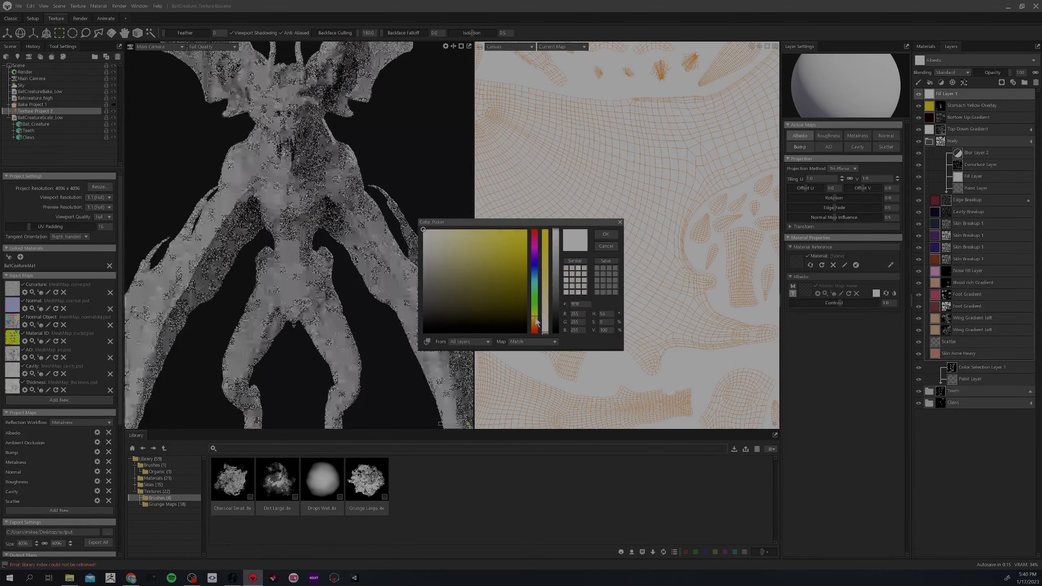
pyautogui.click(527, 230)
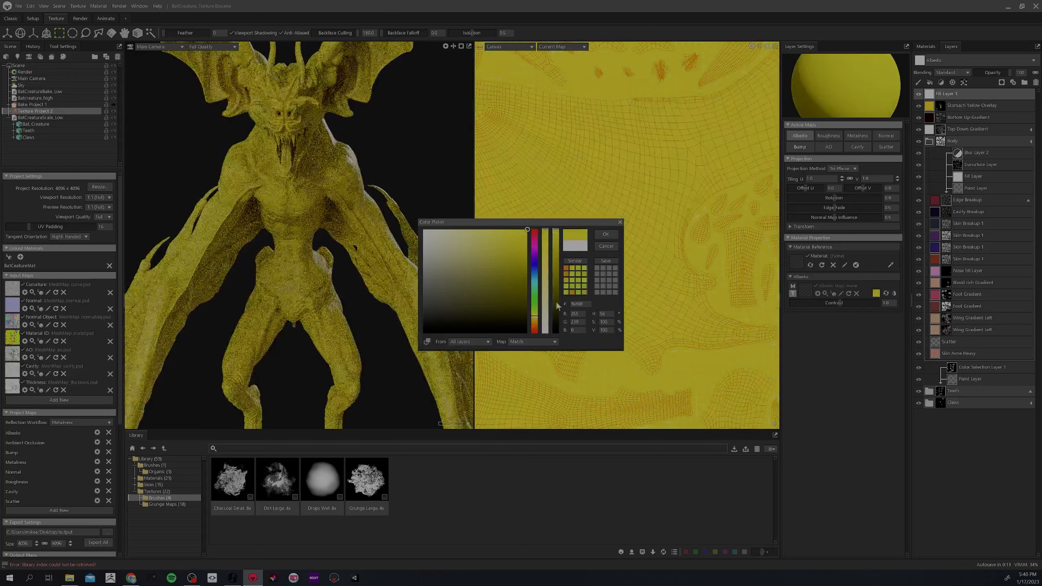
pyautogui.moveTo(535, 320); pyautogui.dragTo(535, 319)
pyautogui.click(605, 237)
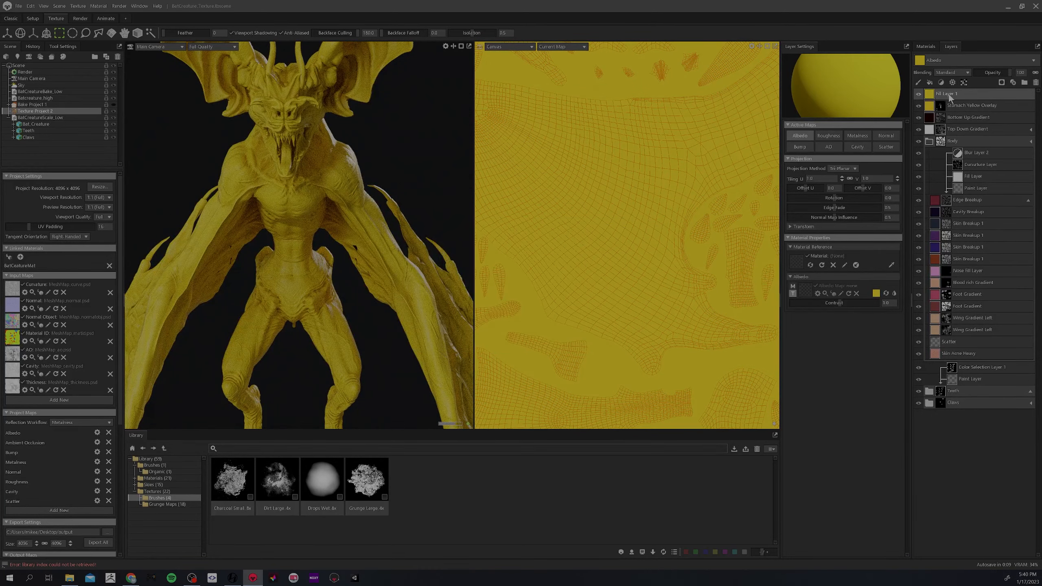
# - Rename the new fill layer Stomach Yellow Normal and give it a black paint mask
pyautogui.doubleClick(948, 96)
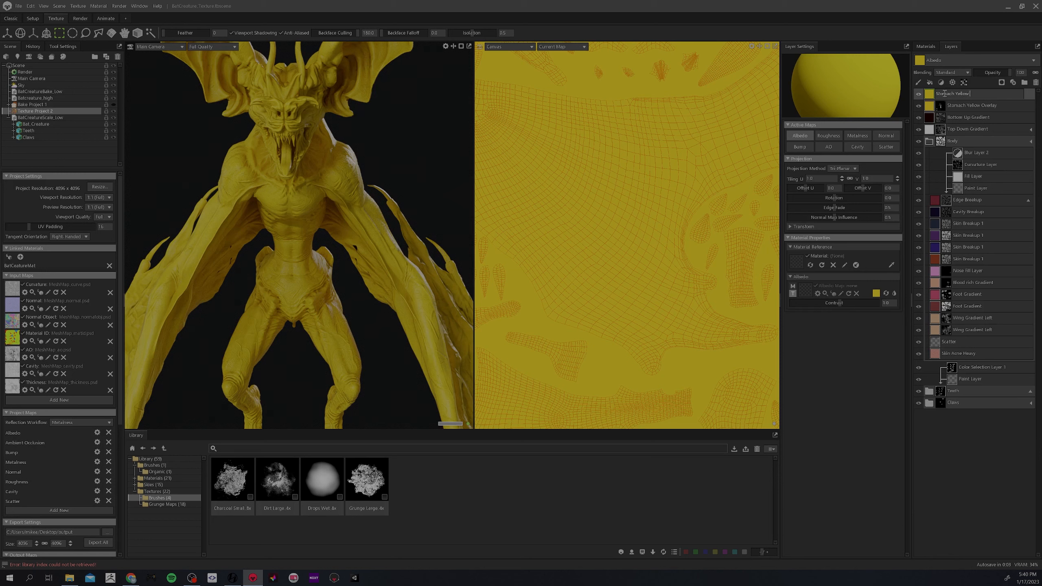
pyautogui.press('Return')
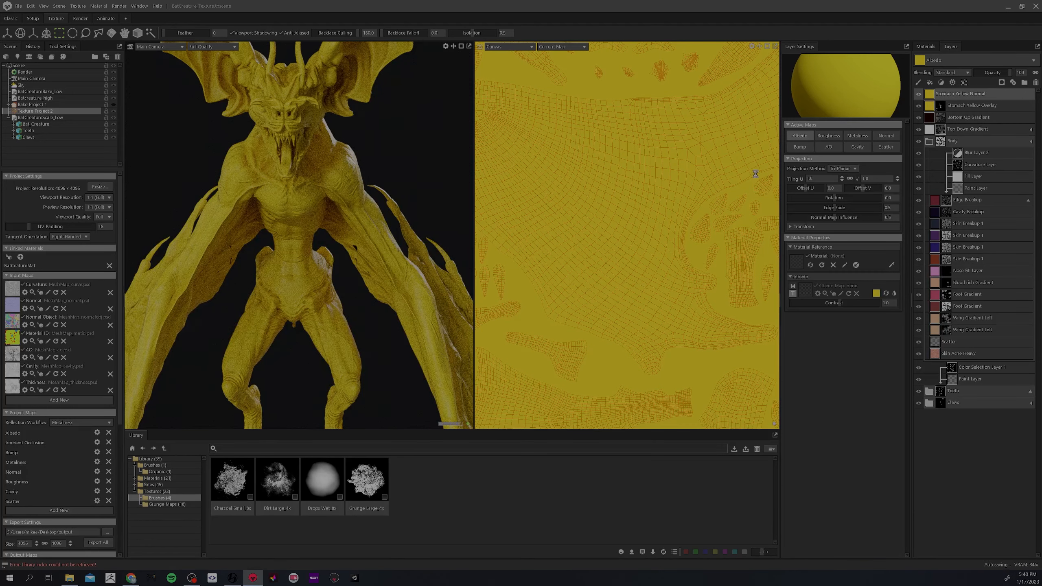
pyautogui.rightClick(934, 96)
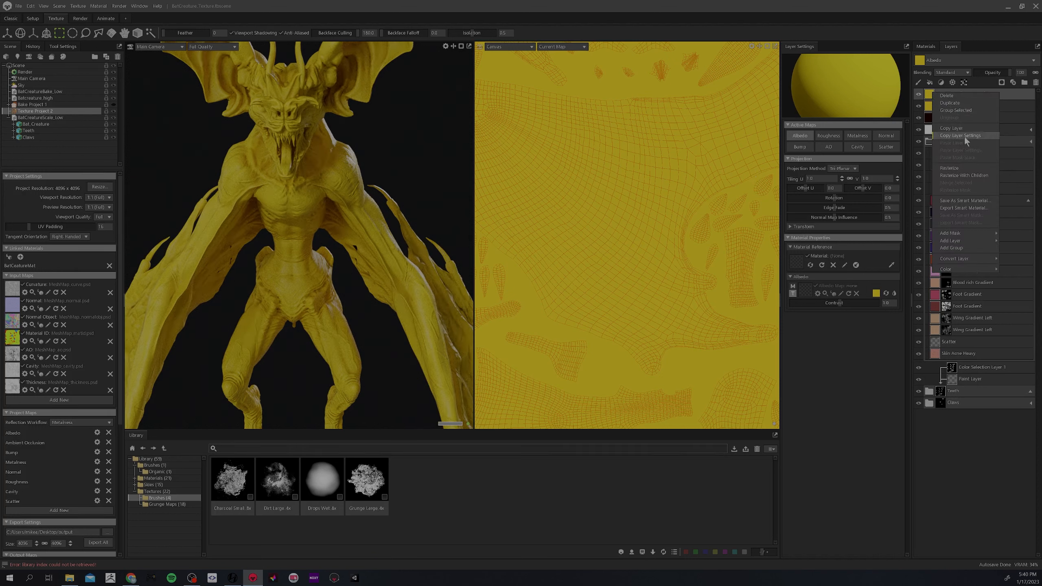
pyautogui.moveTo(963, 236)
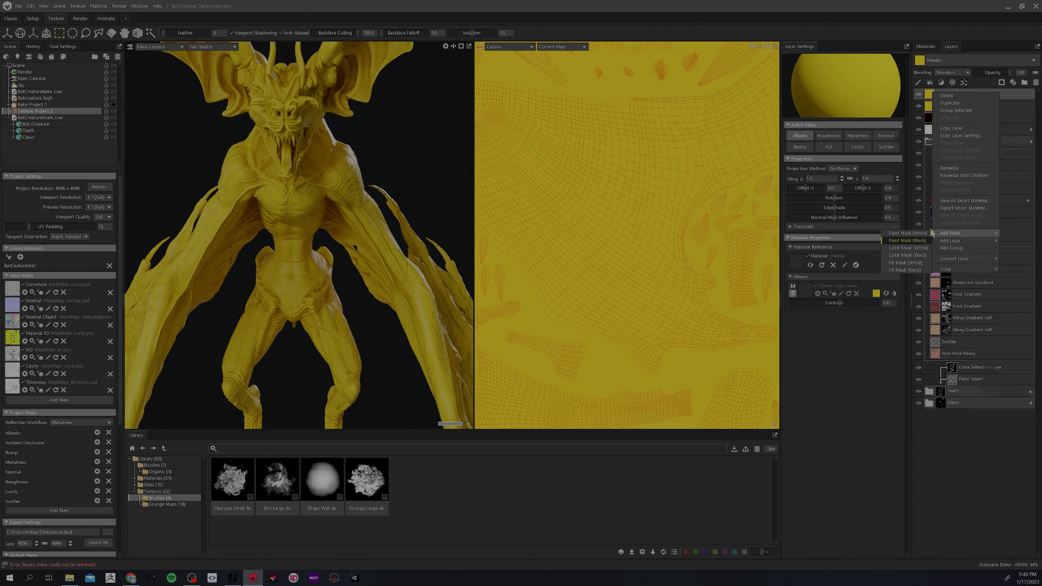
pyautogui.click(906, 240)
pyautogui.click(919, 47)
pyautogui.click(930, 85)
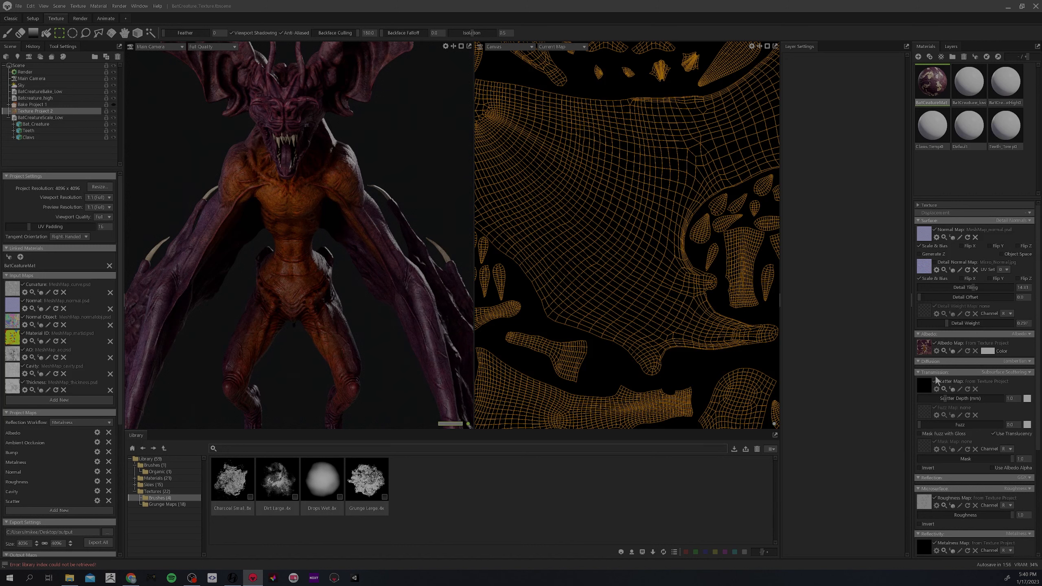
pyautogui.click(950, 47)
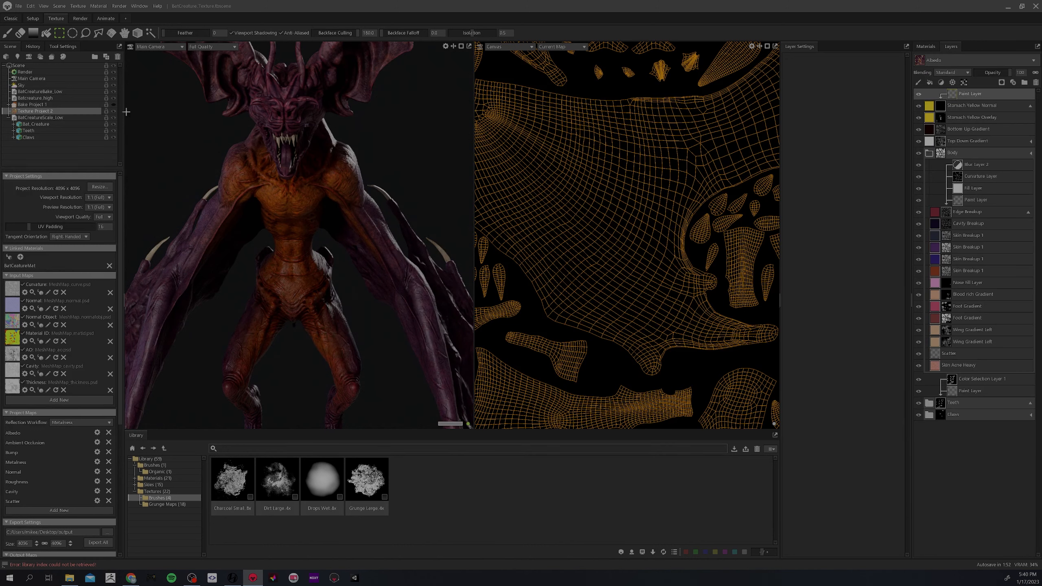
# - Activate the Paint brush for the new mask, set its symmetry to Mirror, and enlarge the brush for the chest
pyautogui.click(9, 34)
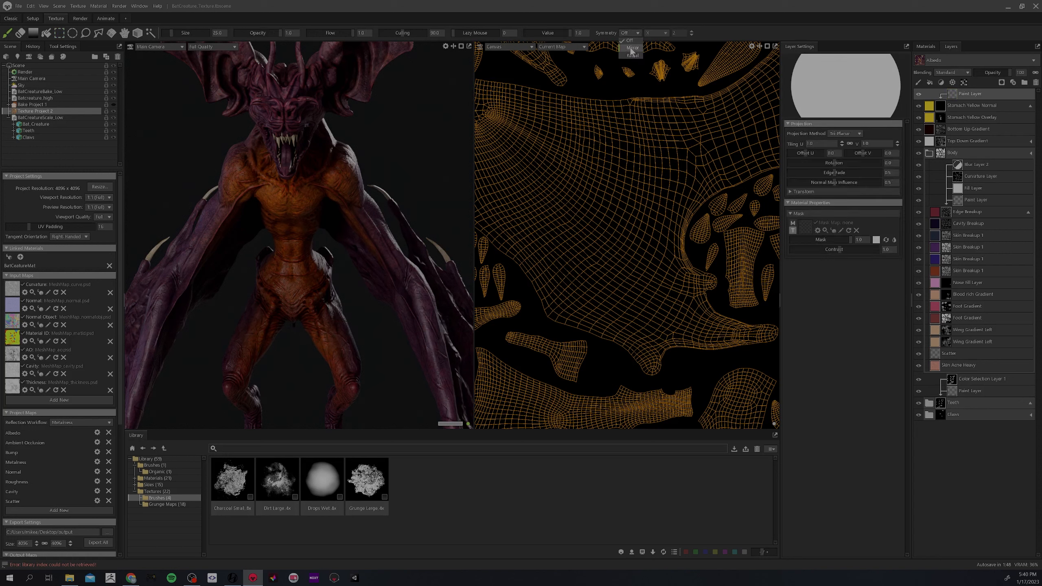
pyautogui.click(632, 48)
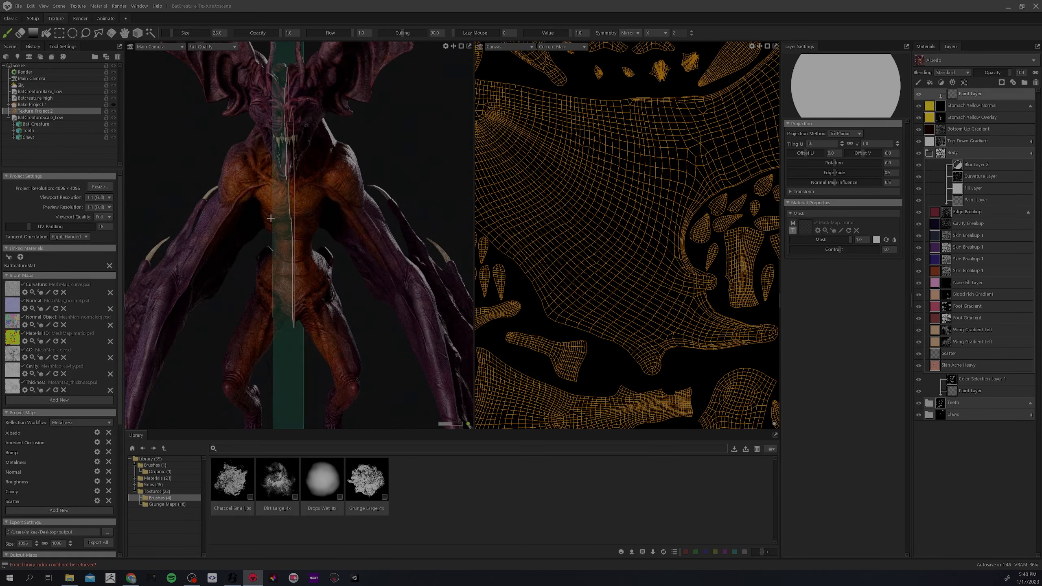
pyautogui.keyDown('alt'); pyautogui.moveTo(294, 198); pyautogui.dragTo(316, 175, button='right'); pyautogui.keyUp('alt')
pyautogui.keyDown('alt'); pyautogui.moveTo(316, 148); pyautogui.dragTo(314, 196, button='middle'); pyautogui.keyUp('alt')
pyautogui.press(']')
pyautogui.press(']')
pyautogui.press(']')
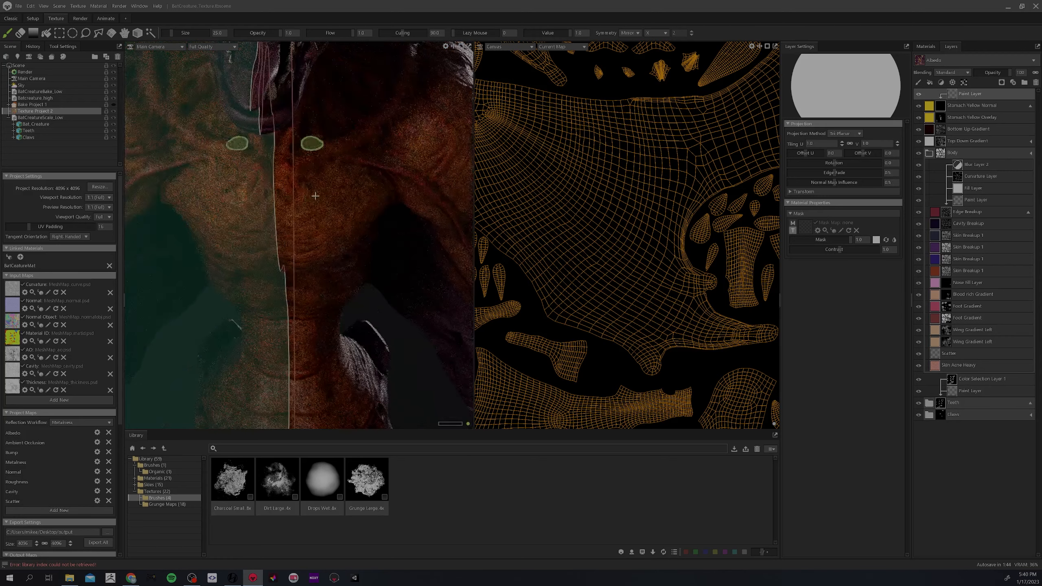
# - Paint the Stomach Yellow Normal mask in white over both chest muscles, enlarging the brush further to fill them
pyautogui.moveTo(324, 191)
pyautogui.mouseDown()
pyautogui.moveTo(312, 226)
pyautogui.moveTo(325, 210)
pyautogui.moveTo(311, 198)
pyautogui.moveTo(354, 191)
pyautogui.moveTo(347, 228)
pyautogui.moveTo(332, 224)
pyautogui.moveTo(333, 192)
pyautogui.moveTo(280, 173)
pyautogui.moveTo(328, 217)
pyautogui.moveTo(367, 174)
pyautogui.mouseUp()
pyautogui.press(']')
pyautogui.press(']')
pyautogui.press(']')
pyautogui.press(']')
pyautogui.press(']')
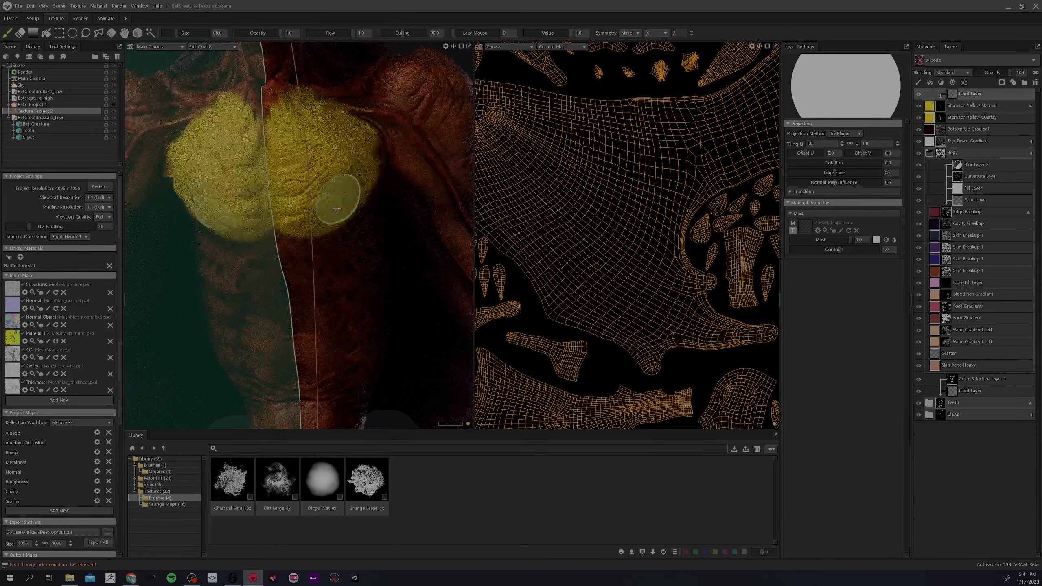
# - Shrink the brush and paint thin yellow rib stripes down the sides of the torso on the Stomach Yellow Normal mask
pyautogui.keyDown('alt'); pyautogui.moveTo(337, 202); pyautogui.dragTo(343, 182, button='middle'); pyautogui.keyUp('alt')
pyautogui.press('[')
pyautogui.press('[')
pyautogui.press('[')
pyautogui.press('[')
pyautogui.press('[')
pyautogui.press('[')
pyautogui.press('[')
pyautogui.press('[')
pyautogui.press('[')
pyautogui.moveTo(354, 154)
pyautogui.keyDown('alt'); pyautogui.mouseDown()
pyautogui.moveTo(329, 147)
pyautogui.moveTo(345, 108)
pyautogui.mouseUp(); pyautogui.keyUp('alt')
pyautogui.moveTo(310, 143); pyautogui.dragTo(384, 222)
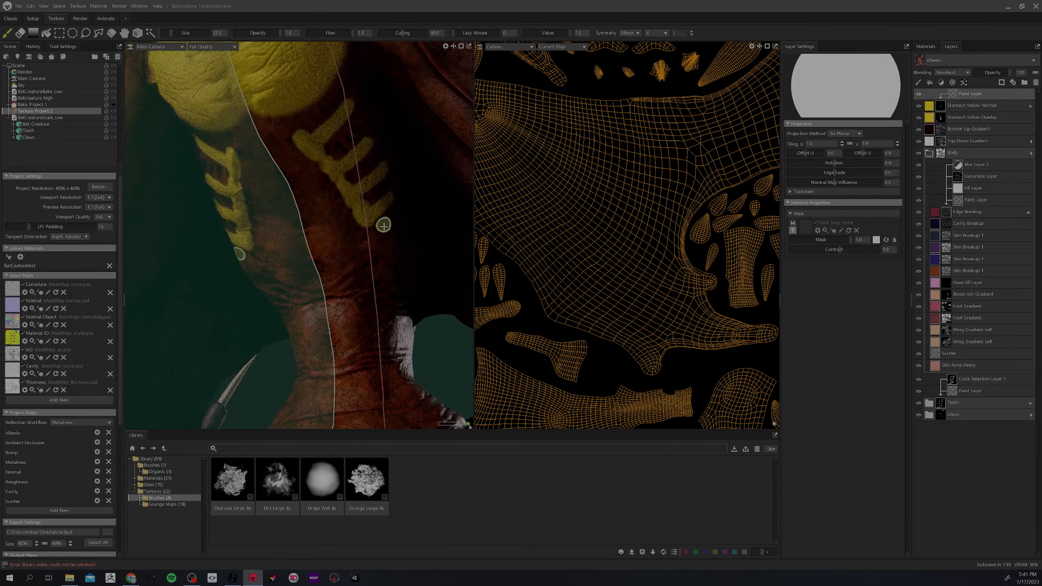
# - Touch up the rib stripes from the side to thicken and extend their ends
pyautogui.keyDown('alt'); pyautogui.moveTo(384, 211); pyautogui.dragTo(347, 199, button='right'); pyautogui.keyUp('alt')
pyautogui.keyDown('alt'); pyautogui.moveTo(348, 199); pyautogui.dragTo(358, 243); pyautogui.keyUp('alt')
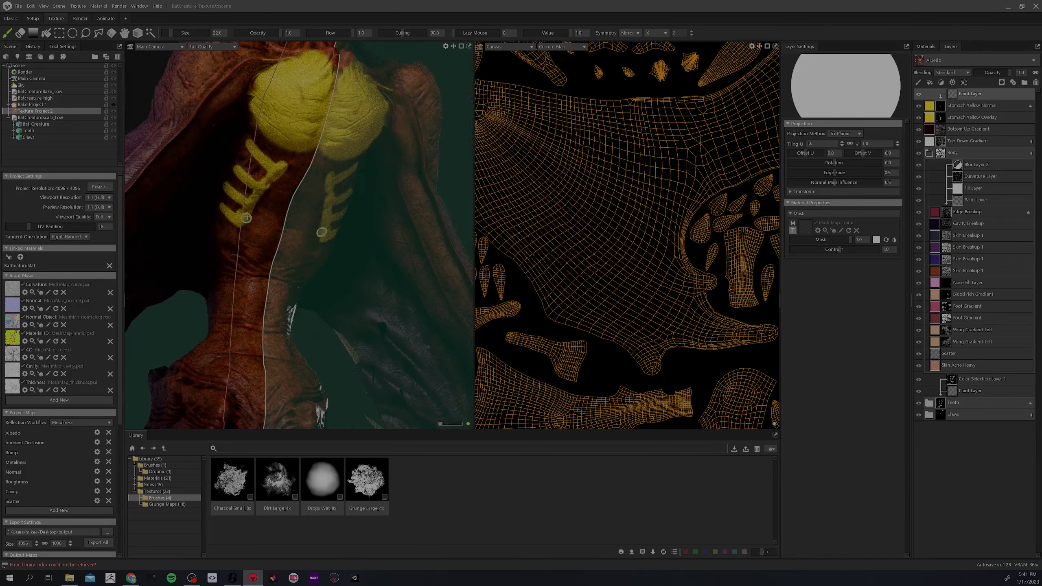
pyautogui.moveTo(246, 218)
pyautogui.keyDown('alt'); pyautogui.mouseDown()
pyautogui.moveTo(284, 193)
pyautogui.moveTo(263, 131)
pyautogui.mouseUp(); pyautogui.keyUp('alt')
pyautogui.moveTo(269, 177); pyautogui.dragTo(246, 153)
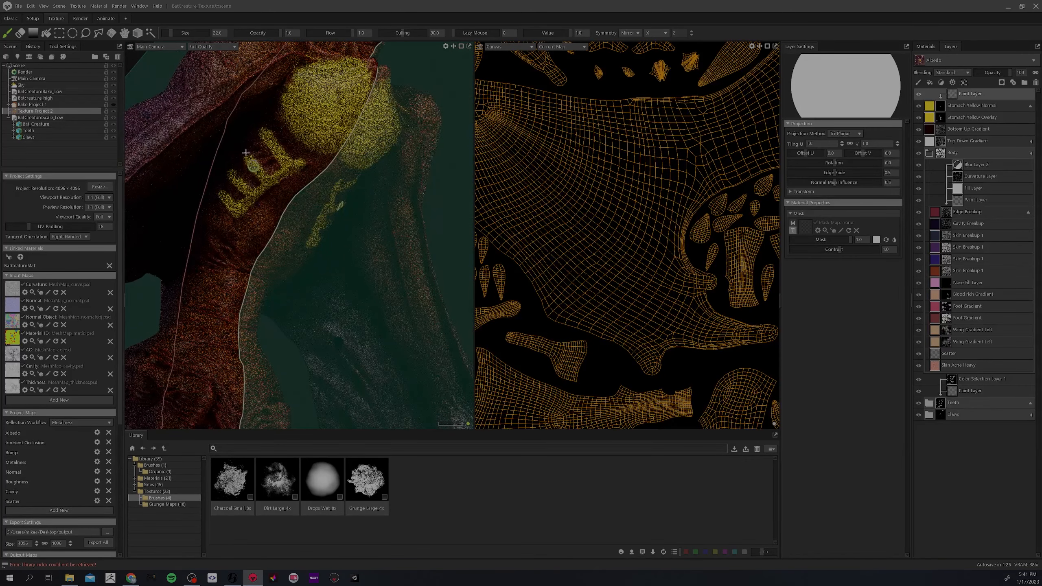
# - Paint a short mirrored yellow stroke along each hip crest
pyautogui.keyDown('alt'); pyautogui.moveTo(223, 192); pyautogui.dragTo(312, 304); pyautogui.keyUp('alt')
pyautogui.keyDown('alt'); pyautogui.moveTo(312, 304); pyautogui.dragTo(286, 230, button='middle'); pyautogui.keyUp('alt')
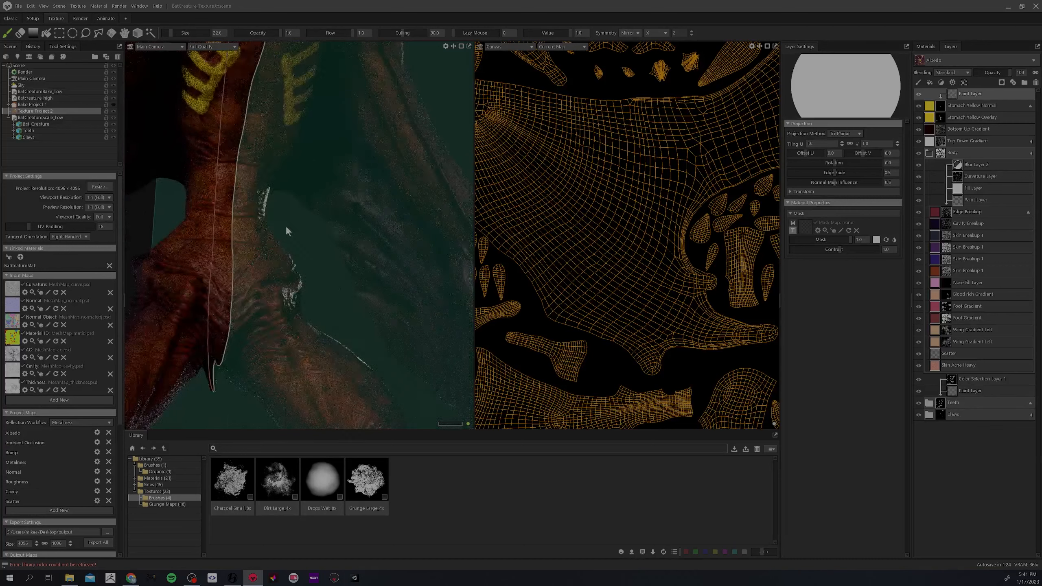
pyautogui.keyDown('alt'); pyautogui.moveTo(286, 231); pyautogui.dragTo(234, 236); pyautogui.keyUp('alt')
pyautogui.moveTo(284, 293)
pyautogui.mouseDown()
pyautogui.moveTo(319, 268)
pyautogui.moveTo(297, 281)
pyautogui.mouseUp()
# - Enlarge the brush and dab mirrored yellow spots onto the abdominal muscles
pyautogui.moveTo(194, 277)
pyautogui.keyDown('alt'); pyautogui.mouseDown()
pyautogui.moveTo(164, 259)
pyautogui.moveTo(205, 234)
pyautogui.moveTo(222, 240)
pyautogui.moveTo(274, 180)
pyautogui.mouseUp(); pyautogui.keyUp('alt')
pyautogui.keyDown('alt'); pyautogui.moveTo(274, 180); pyautogui.dragTo(263, 226, button='middle'); pyautogui.keyUp('alt')
pyautogui.moveTo(257, 207); pyautogui.dragTo(269, 207, button='right')
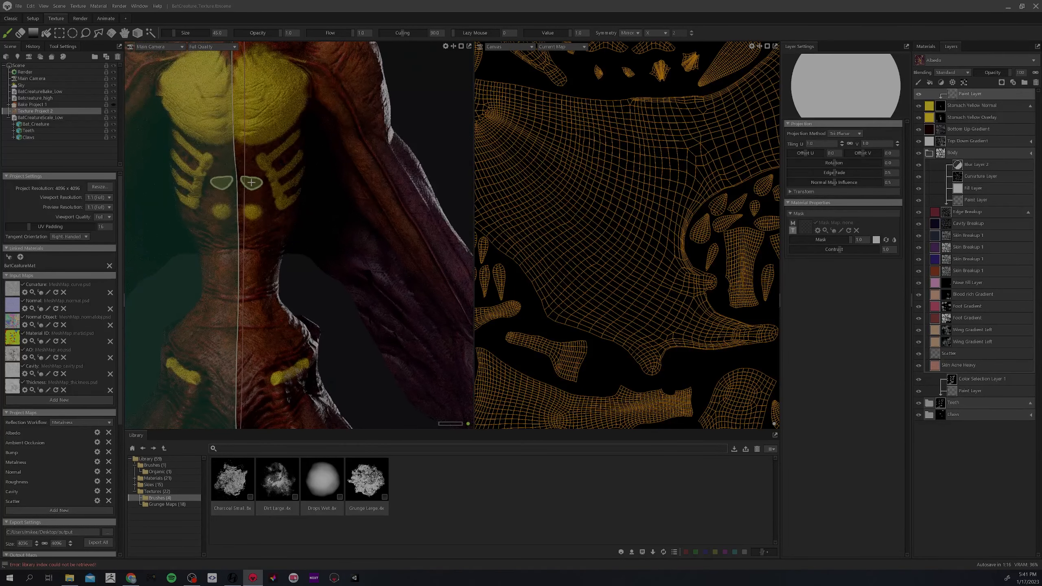
# - Paint the Stomach Yellow Normal mask over the shoulders and in a strip down each inner wing arm
pyautogui.keyDown('alt'); pyautogui.moveTo(255, 233); pyautogui.dragTo(369, 203); pyautogui.keyUp('alt')
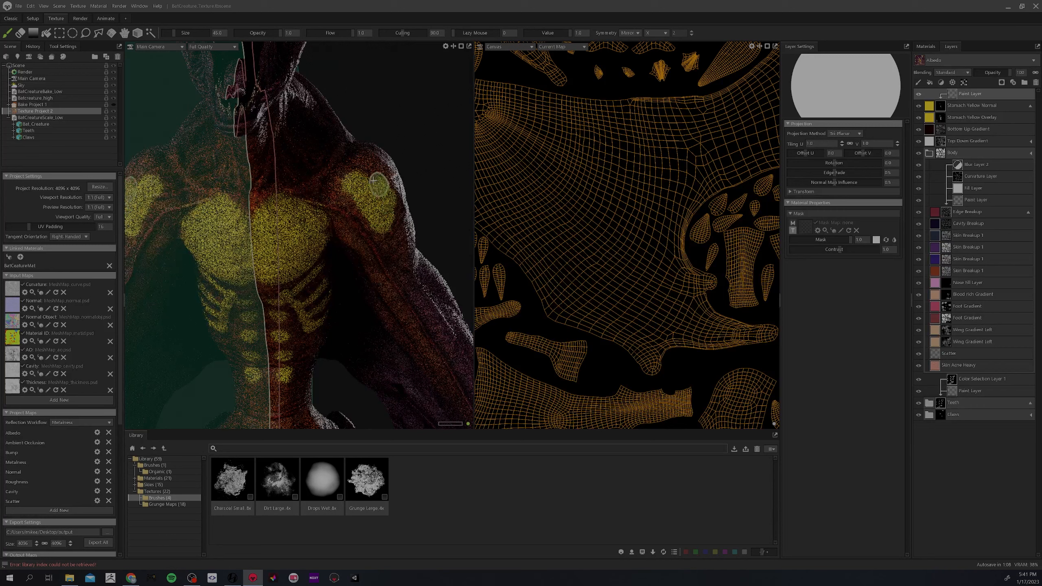
pyautogui.moveTo(362, 196)
pyautogui.keyDown('alt'); pyautogui.mouseDown()
pyautogui.moveTo(290, 214)
pyautogui.moveTo(351, 215)
pyautogui.moveTo(379, 240)
pyautogui.moveTo(385, 296)
pyautogui.moveTo(316, 267)
pyautogui.mouseUp(); pyautogui.keyUp('alt')
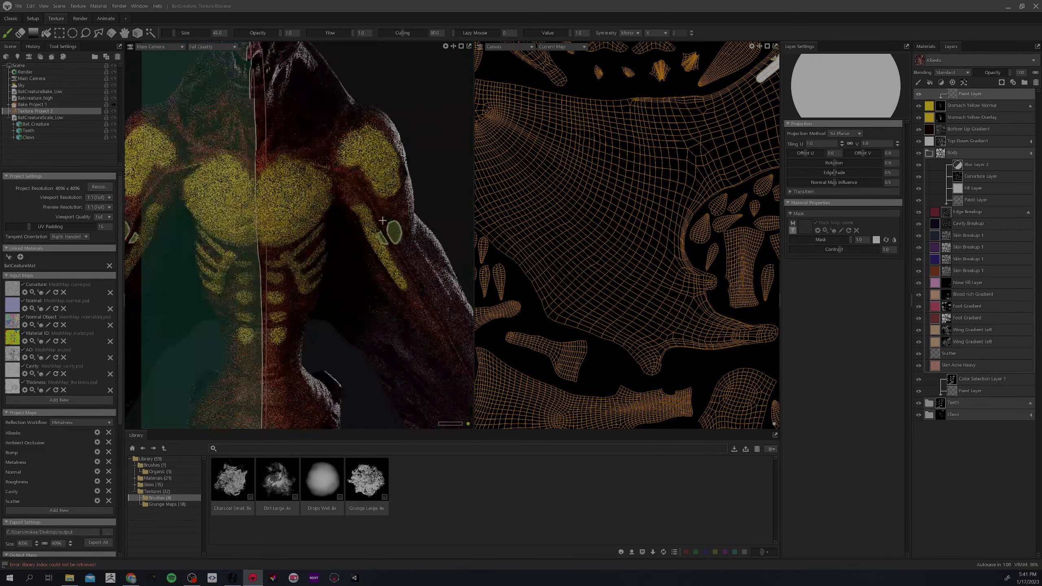
# - Add a Blur adjustment to the Stomach Yellow Normal mask and raise its blur radius to blend the painted muscle shapes
pyautogui.click(940, 82)
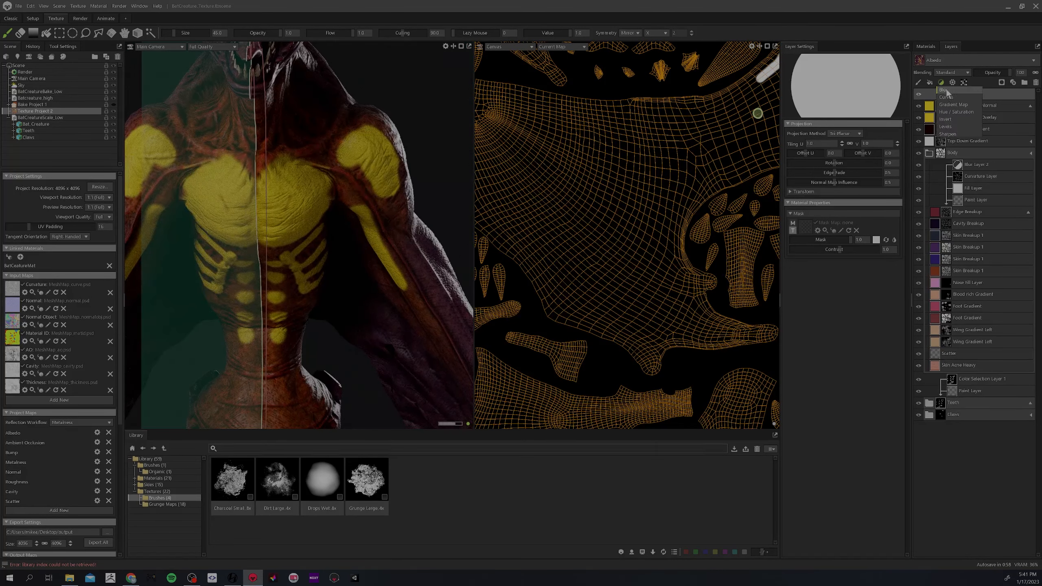
pyautogui.moveTo(802, 69); pyautogui.dragTo(830, 68)
pyautogui.scroll(-5, 379, 195)
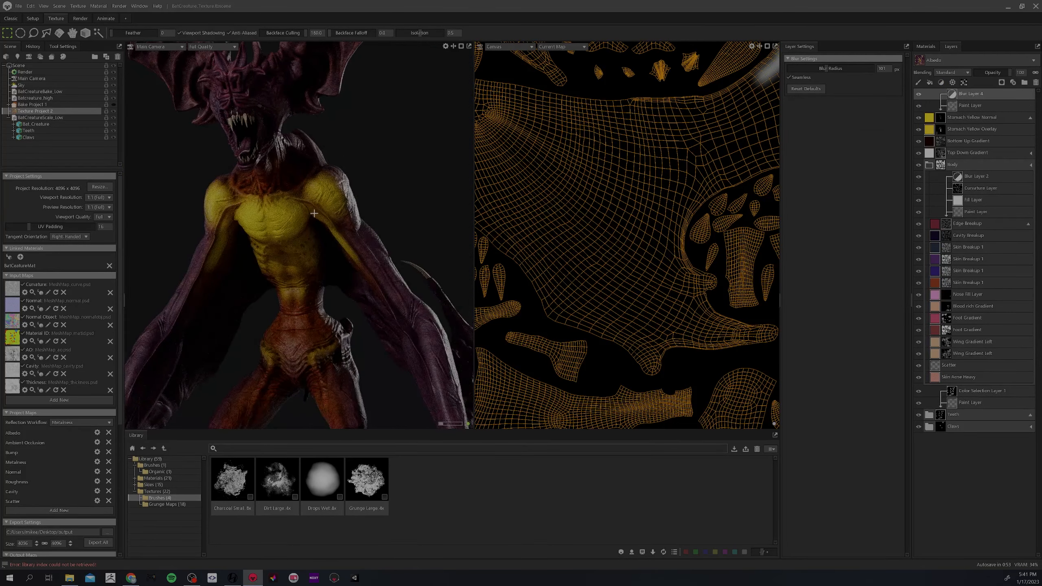
pyautogui.scroll(5, 314, 213)
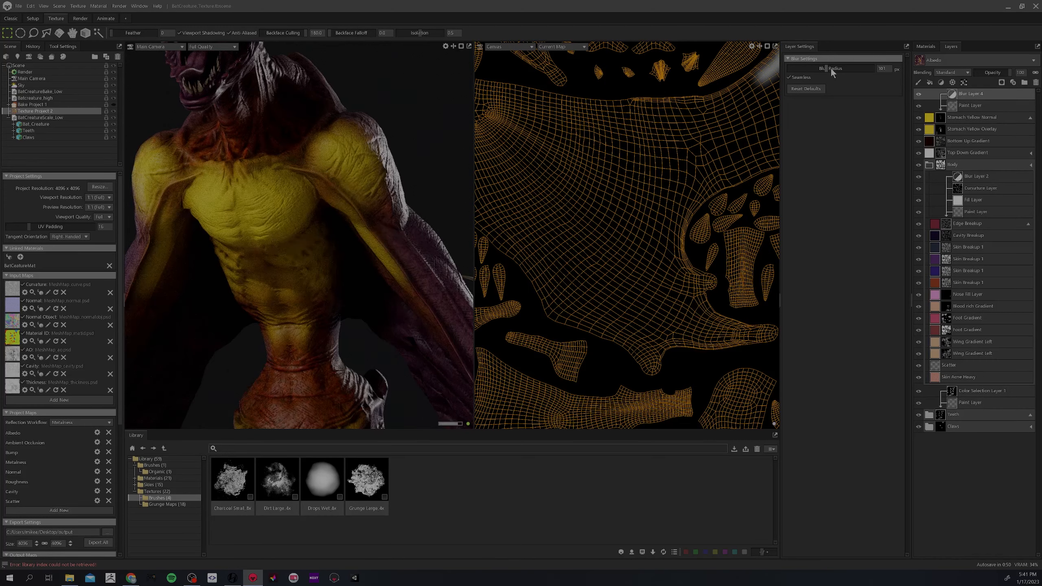
# - Slightly reduce the Stomach Yellow Normal mask's blur radius and lower that layer's opacity to a faint yellow tint
pyautogui.moveTo(824, 68); pyautogui.dragTo(822, 68)
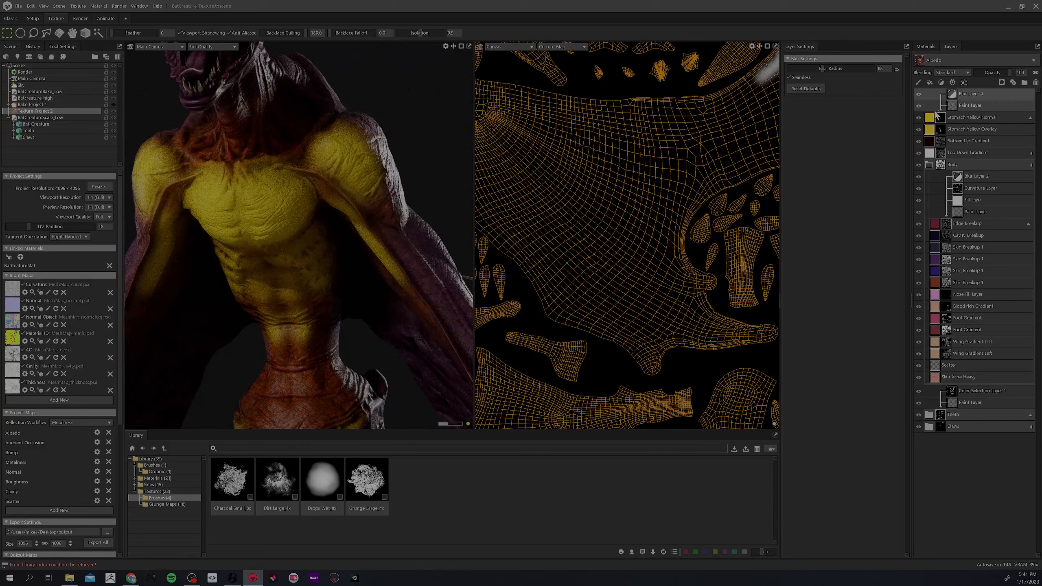
pyautogui.click(930, 117)
pyautogui.moveTo(1010, 72); pyautogui.dragTo(982, 75)
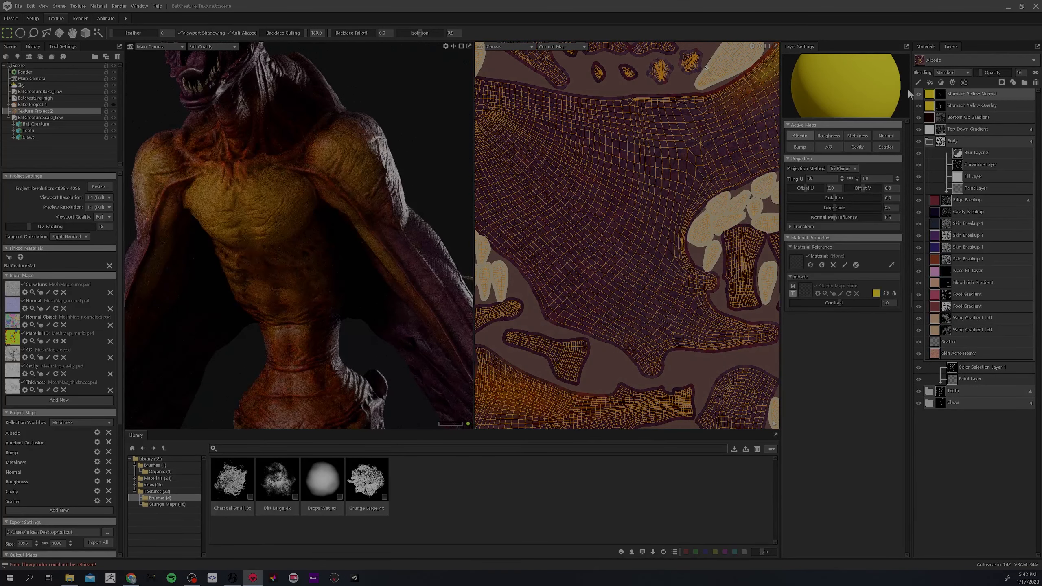
pyautogui.scroll(-5, 409, 239)
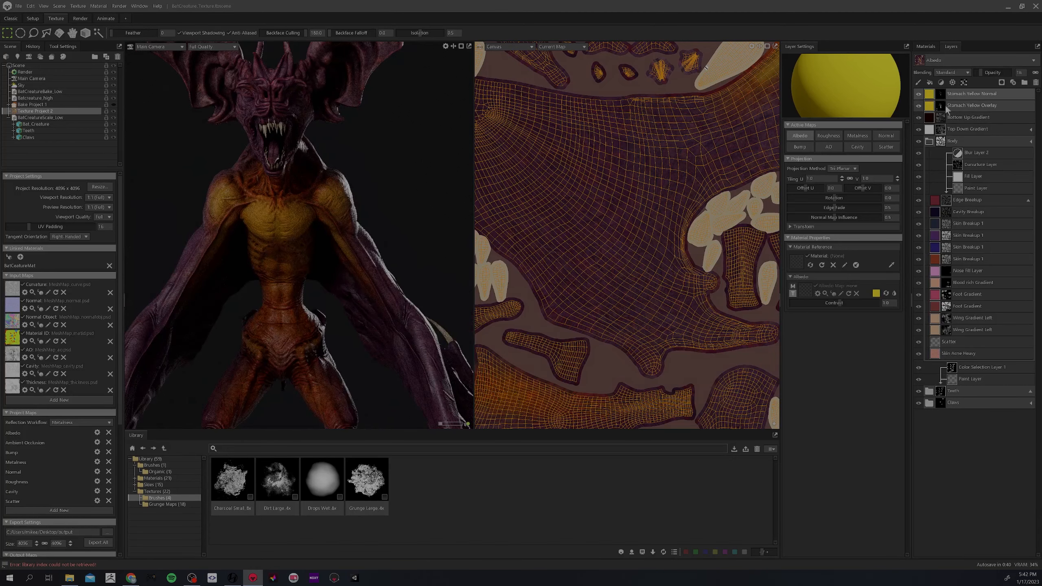
# - Add a fill layer above Stomach Yellow Overlay that affects only the albedo map
pyautogui.click(932, 107)
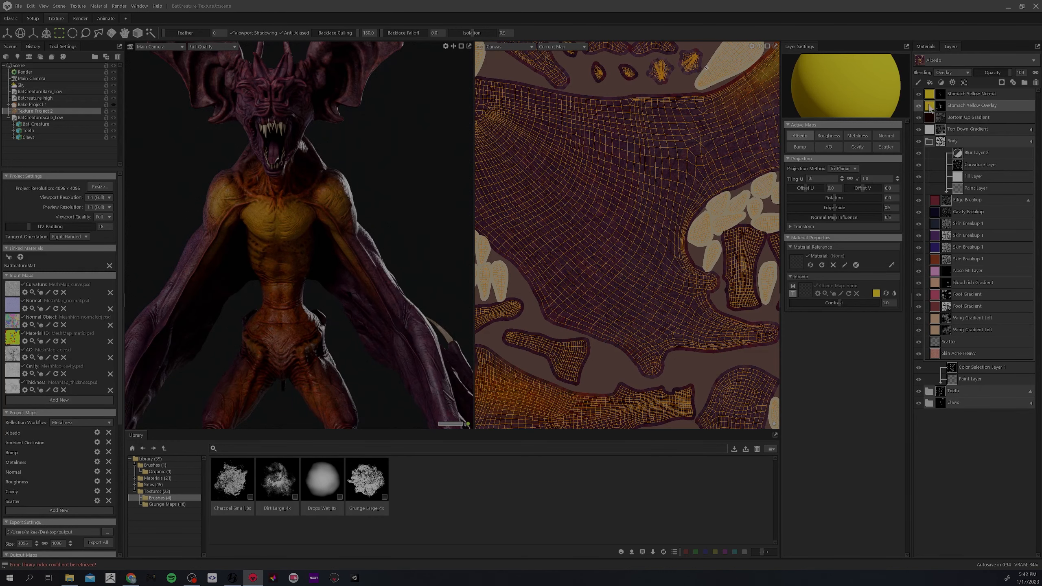
pyautogui.click(930, 82)
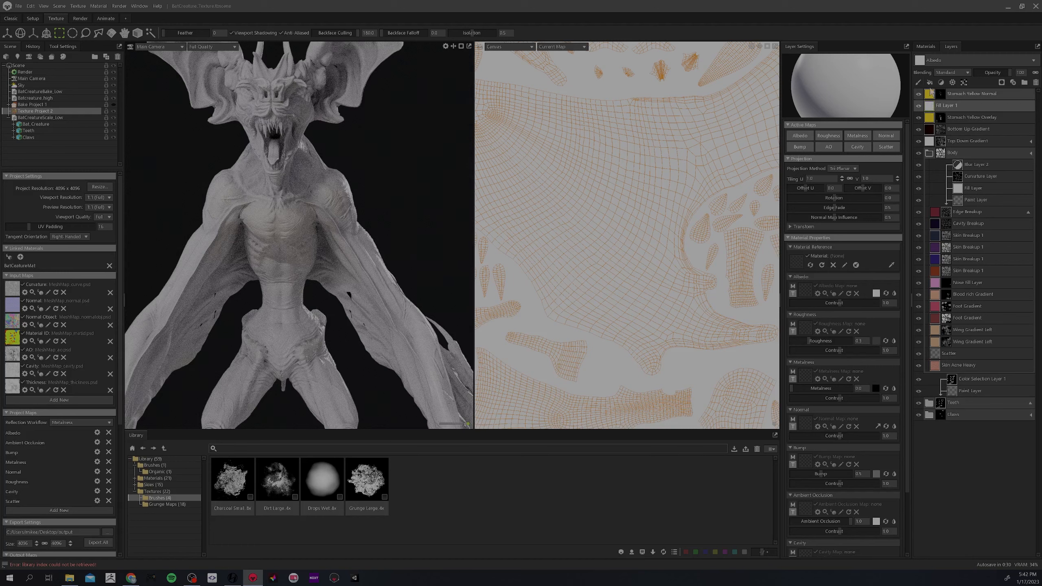
pyautogui.click(806, 139)
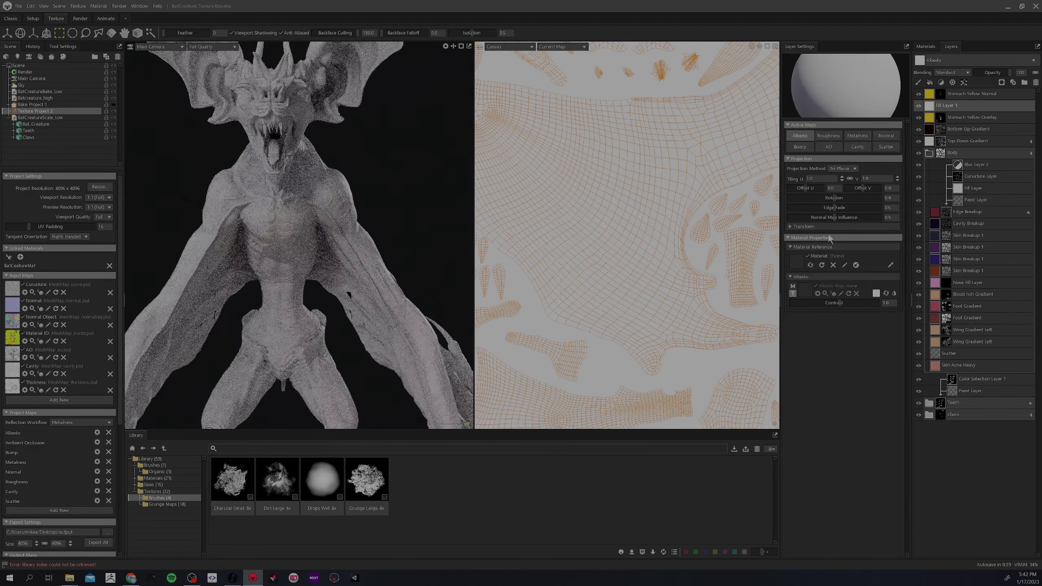
# - Set the new fill layer's albedo colour to a bright, saturated red-orange
pyautogui.click(876, 293)
pyautogui.click(534, 327)
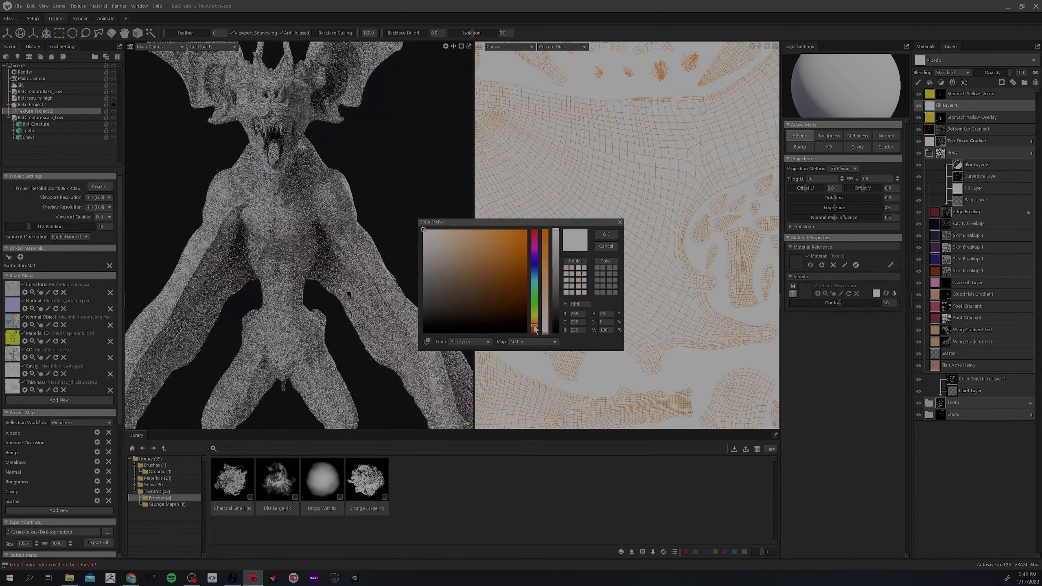
pyautogui.click(511, 230)
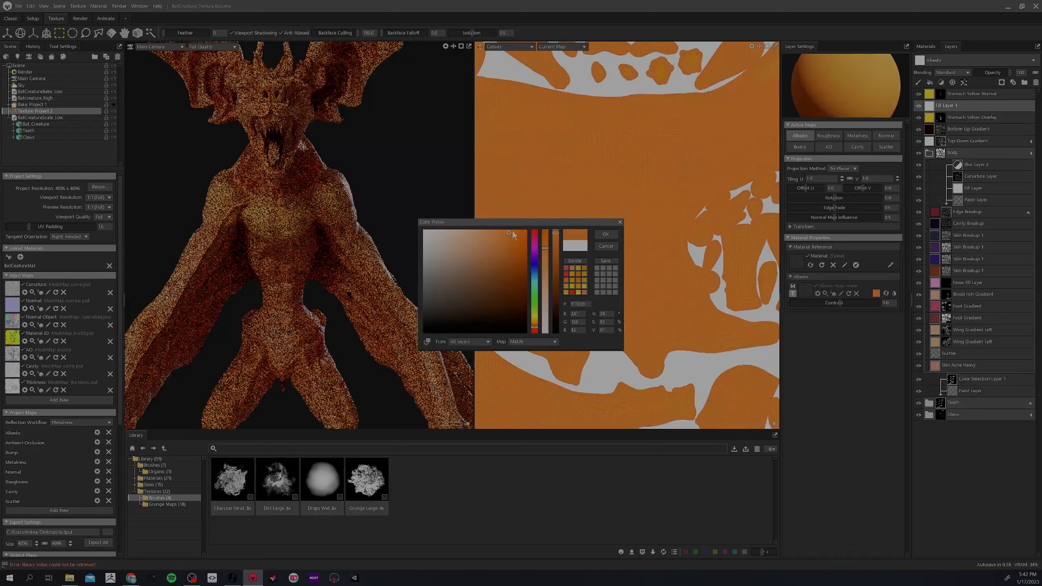
pyautogui.click(535, 331)
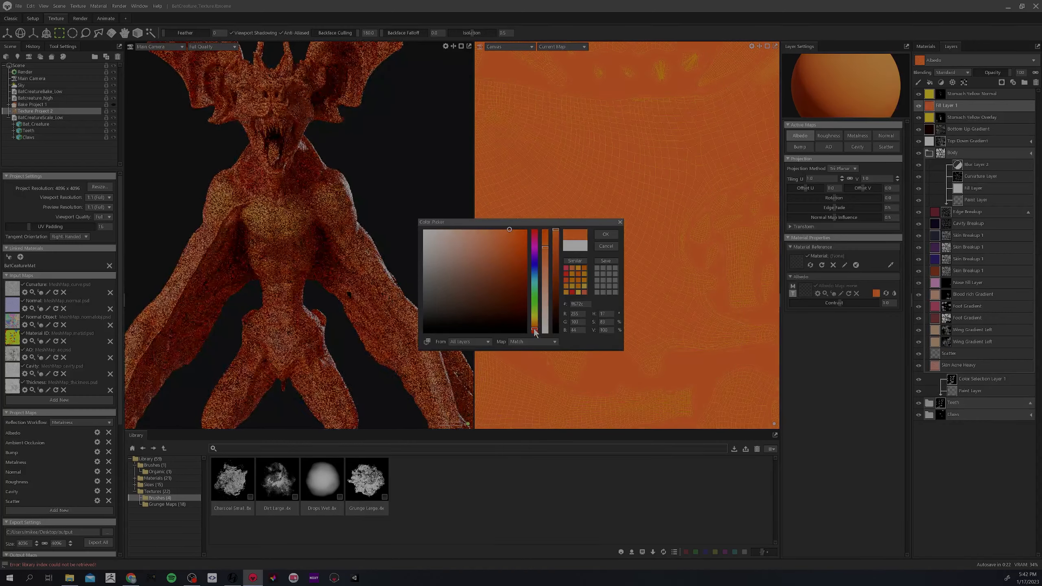
pyautogui.click(535, 332)
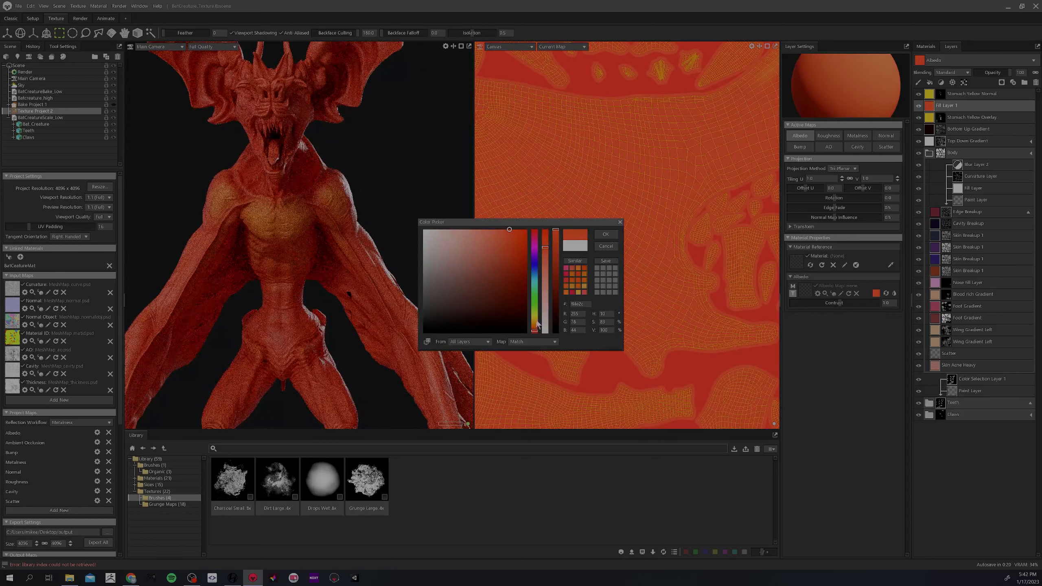
pyautogui.click(605, 235)
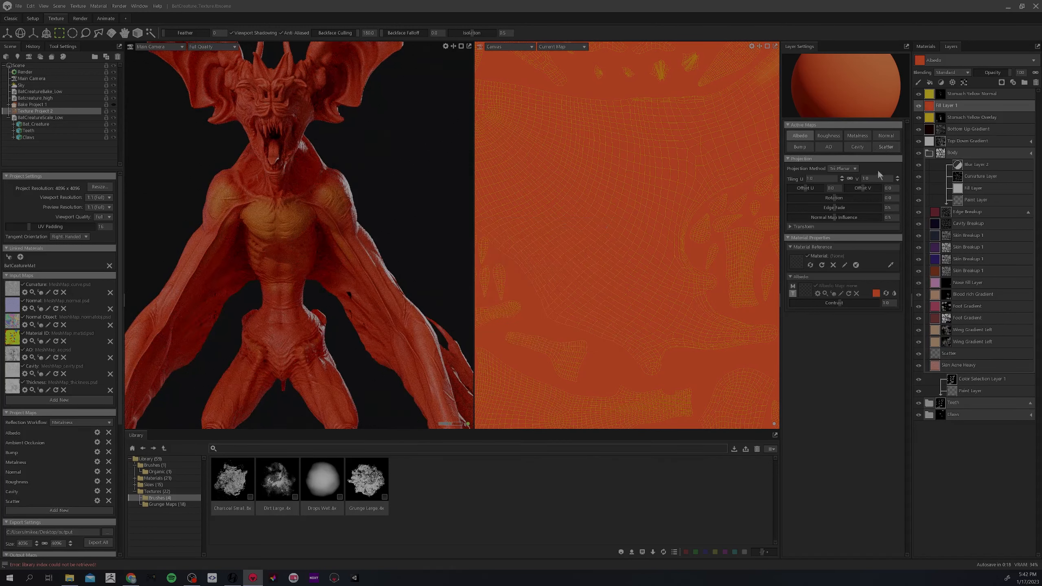
# - Add a black mask to the red-orange fill layer and activate the paint brush with mirror symmetry
pyautogui.rightClick(930, 110)
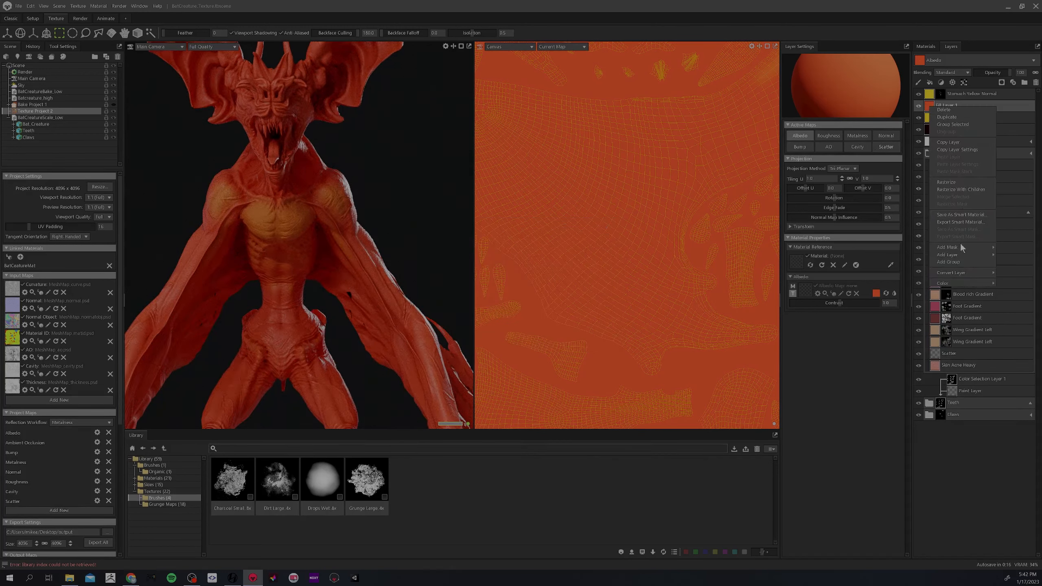
pyautogui.moveTo(954, 247)
pyautogui.click(915, 254)
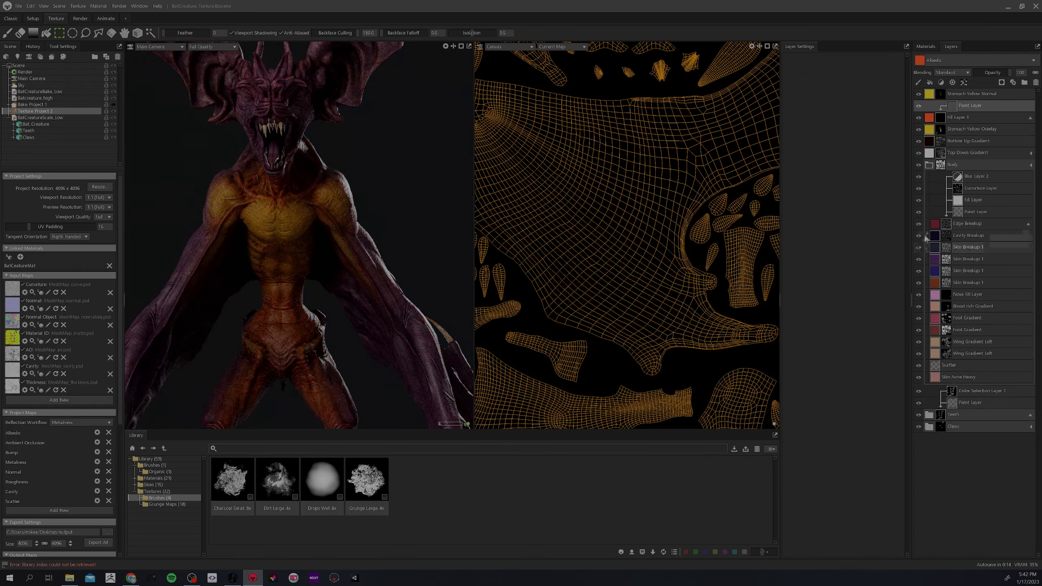
pyautogui.click(7, 33)
pyautogui.click(630, 36)
pyautogui.click(632, 48)
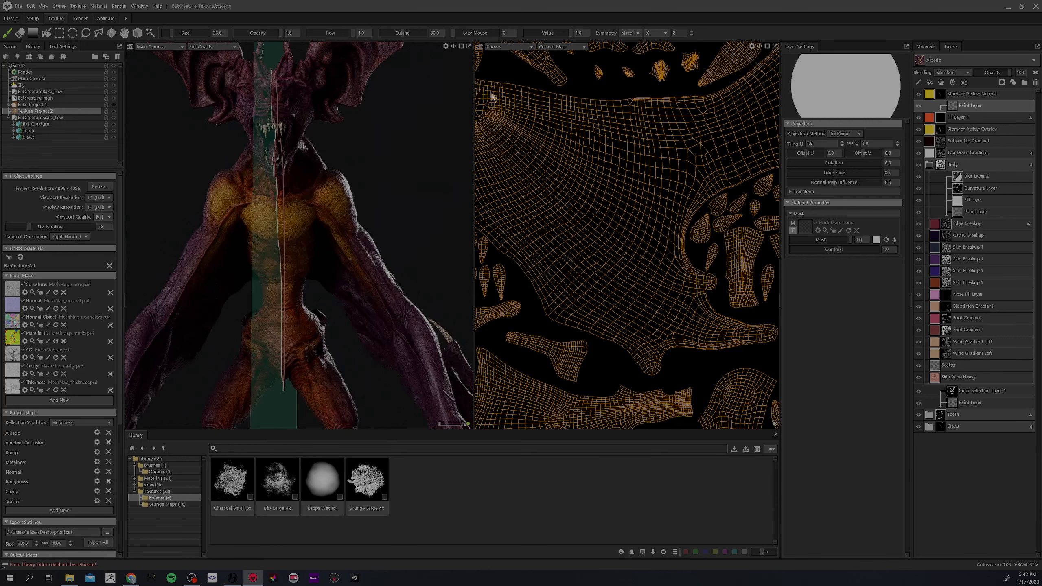
# - Enlarge the brush and paint the red-orange fill's mask over the chest muscles and ribs on both sides
pyautogui.keyDown('alt'); pyautogui.moveTo(299, 224); pyautogui.dragTo(293, 286, button='right'); pyautogui.keyUp('alt')
pyautogui.press(']')
pyautogui.press(']')
pyautogui.press(']')
pyautogui.press(']')
pyautogui.press(']')
pyautogui.press(']')
pyautogui.press(']')
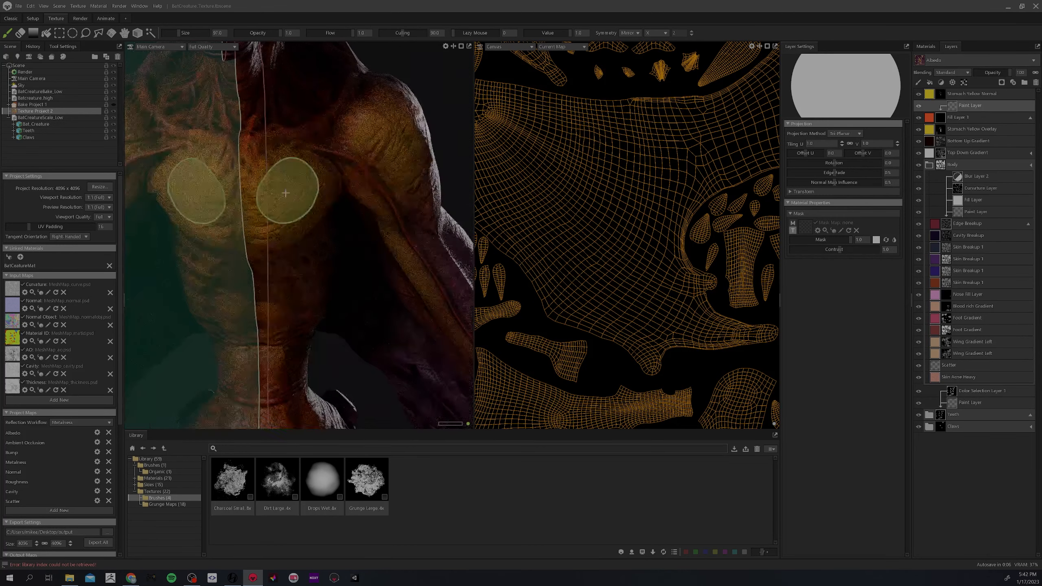
pyautogui.moveTo(284, 193)
pyautogui.mouseDown()
pyautogui.moveTo(298, 214)
pyautogui.moveTo(292, 191)
pyautogui.moveTo(277, 190)
pyautogui.moveTo(319, 215)
pyautogui.mouseUp()
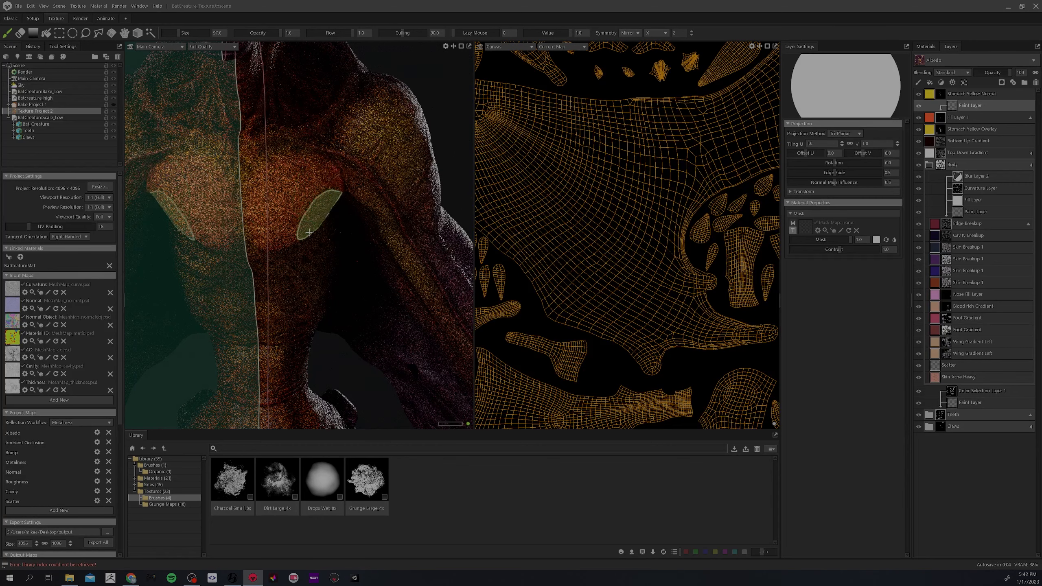
pyautogui.keyDown('alt'); pyautogui.moveTo(313, 241); pyautogui.dragTo(309, 185, button='middle'); pyautogui.keyUp('alt')
pyautogui.moveTo(286, 149); pyautogui.dragTo(293, 207)
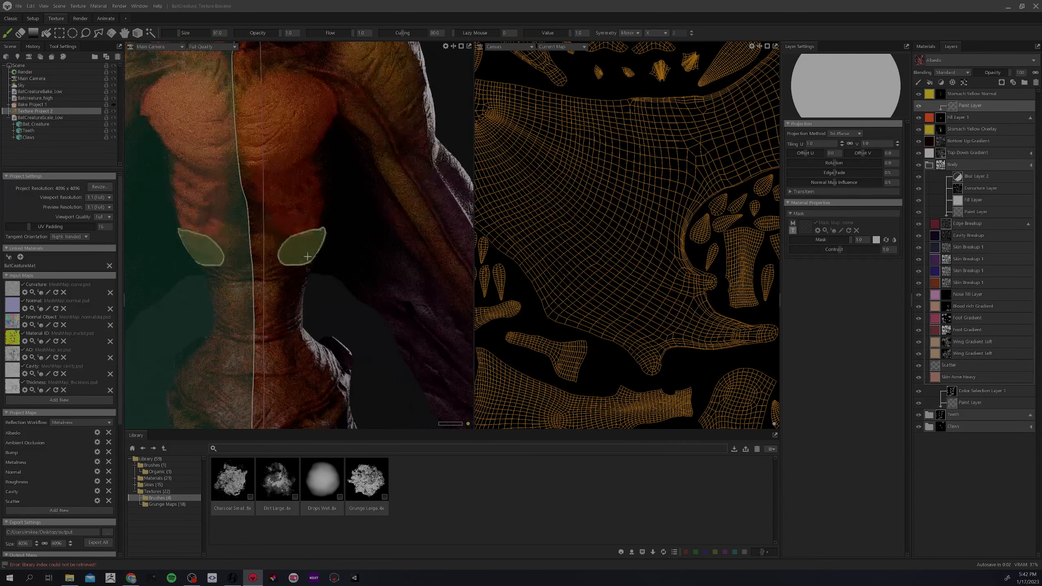
# - Shrink the brush and paint mirrored red-orange strokes along the hip crests and down the upper inner thighs
pyautogui.keyDown('alt'); pyautogui.moveTo(300, 247); pyautogui.dragTo(285, 130, button='middle'); pyautogui.keyUp('alt')
pyautogui.press('[')
pyautogui.press('[')
pyautogui.press('[')
pyautogui.press('[')
pyautogui.press('[')
pyautogui.press('[')
pyautogui.press('[')
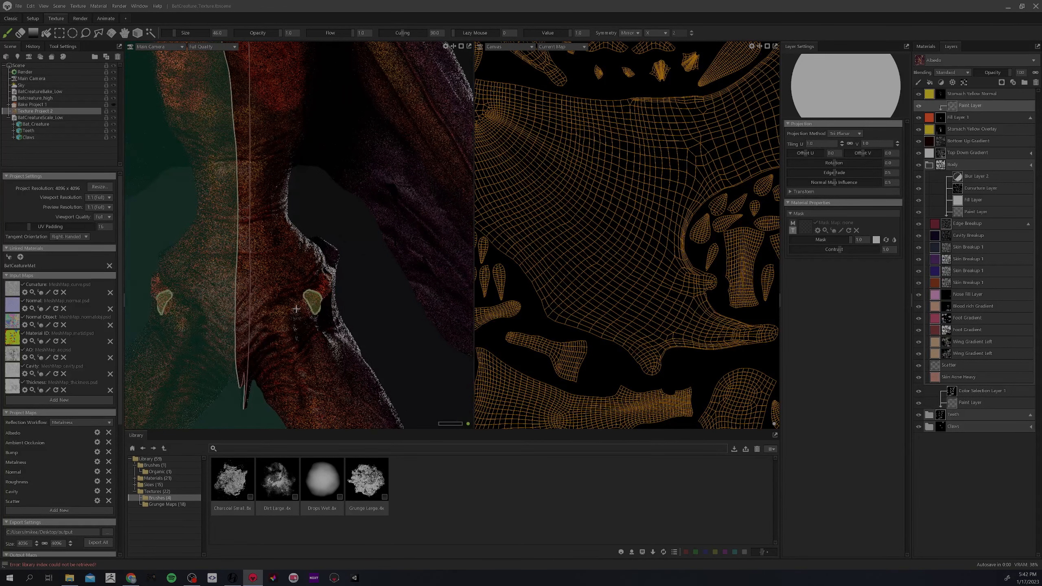
pyautogui.moveTo(282, 325); pyautogui.dragTo(294, 351)
pyautogui.moveTo(307, 392)
pyautogui.mouseDown()
pyautogui.moveTo(312, 379)
pyautogui.moveTo(314, 395)
pyautogui.mouseUp()
# - Dab mirrored red-orange spots onto the abdominal muscles from the lower belly up to the ribs
pyautogui.keyDown('alt'); pyautogui.moveTo(284, 266); pyautogui.dragTo(312, 289, button='middle'); pyautogui.keyUp('alt')
pyautogui.click(281, 200)
pyautogui.click(288, 259)
pyautogui.click(279, 149)
pyautogui.keyDown('alt'); pyautogui.moveTo(321, 165); pyautogui.dragTo(327, 242, button='middle'); pyautogui.keyUp('alt')
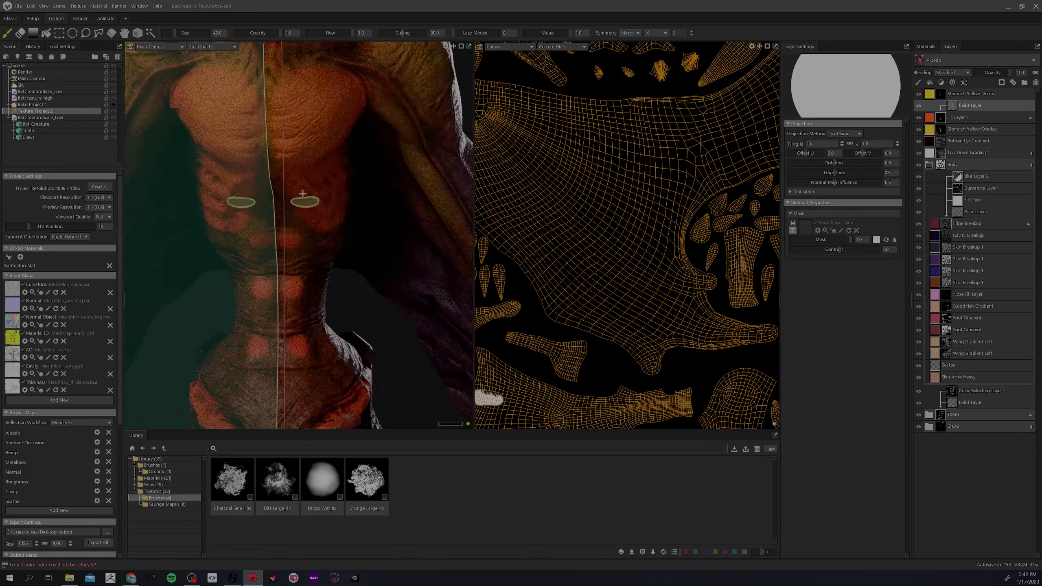
pyautogui.click(282, 169)
# - Enlarge the brush and paint the red-orange mask over both knees and up the front of the thighs
pyautogui.keyDown('alt'); pyautogui.moveTo(298, 133); pyautogui.dragTo(303, 252, button='middle'); pyautogui.keyUp('alt')
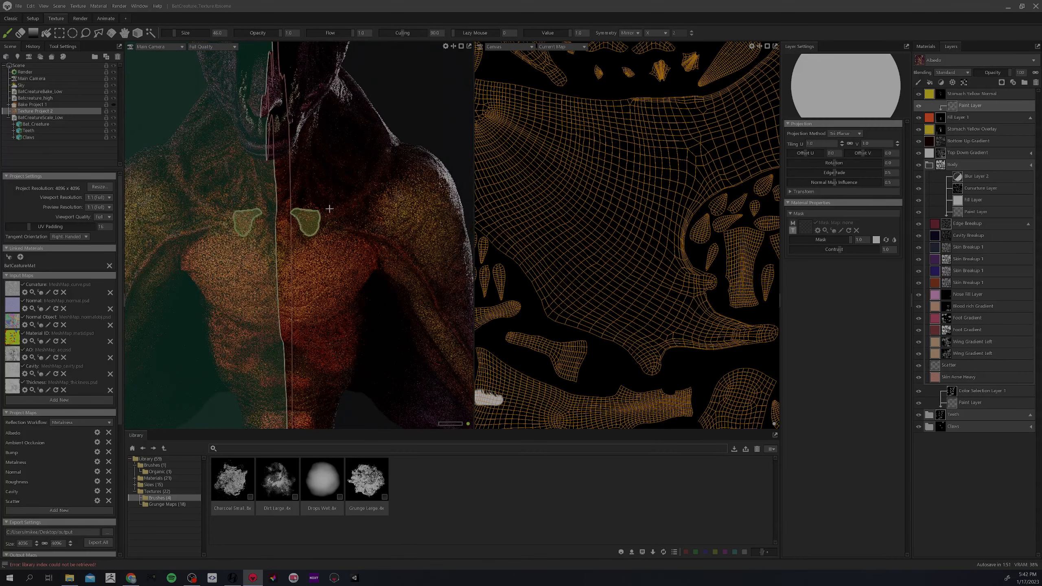
pyautogui.keyDown('alt'); pyautogui.moveTo(386, 293); pyautogui.dragTo(374, 170, button='middle'); pyautogui.keyUp('alt')
pyautogui.scroll(-2, 380, 170)
pyautogui.moveTo(380, 170)
pyautogui.keyDown('alt'); pyautogui.mouseDown()
pyautogui.moveTo(346, 167)
pyautogui.moveTo(319, 147)
pyautogui.moveTo(444, 221)
pyautogui.moveTo(296, 182)
pyautogui.moveTo(291, 302)
pyautogui.moveTo(304, 267)
pyautogui.mouseUp(); pyautogui.keyUp('alt')
pyautogui.press(']')
pyautogui.press(']')
pyautogui.press(']')
pyautogui.press(']')
pyautogui.press(']')
pyautogui.moveTo(244, 333)
pyautogui.keyDown('alt'); pyautogui.mouseDown()
pyautogui.moveTo(221, 349)
pyautogui.moveTo(247, 355)
pyautogui.moveTo(237, 332)
pyautogui.mouseUp(); pyautogui.keyUp('alt')
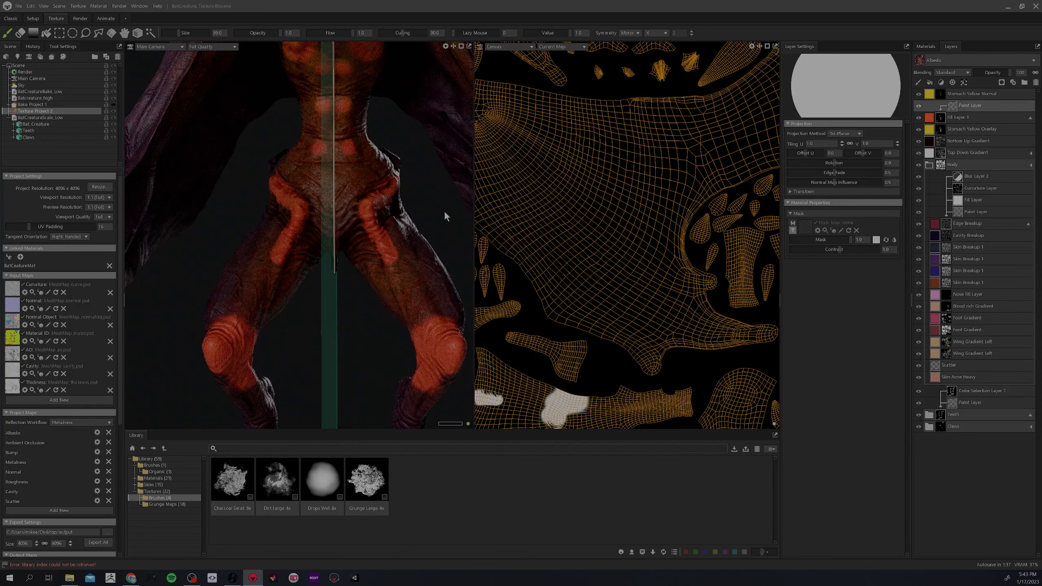
pyautogui.moveTo(419, 318); pyautogui.dragTo(379, 270)
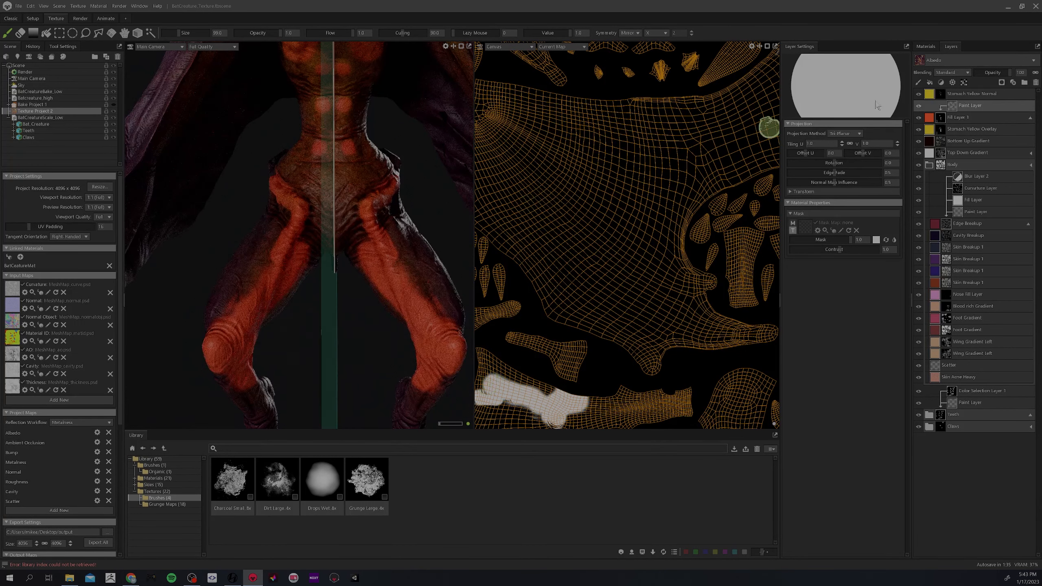
# - Add a Blur adjustment to the red-orange fill's mask and raise its radius until the painted strokes blend softly
pyautogui.click(941, 82)
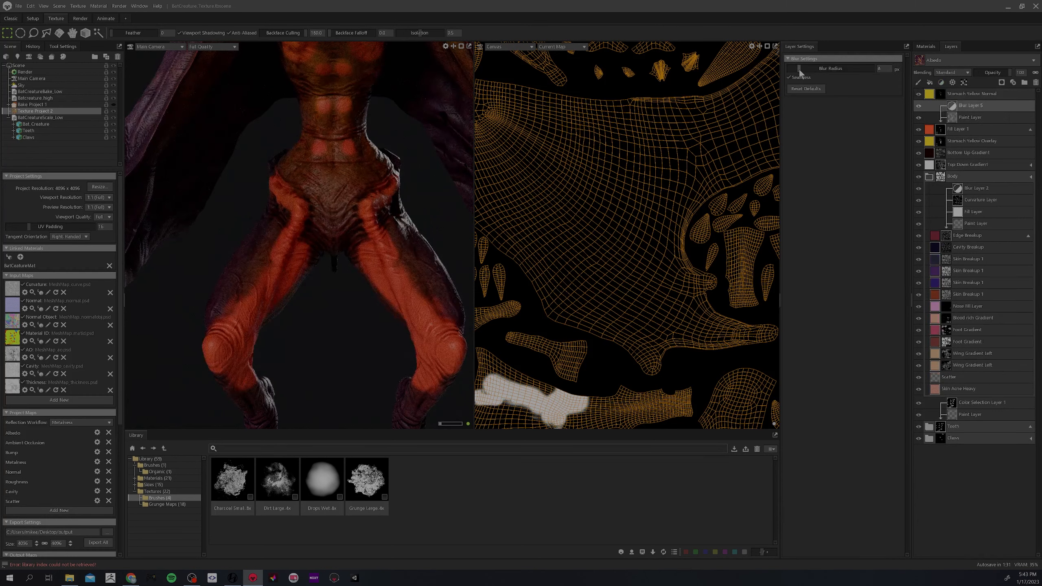
pyautogui.moveTo(799, 69); pyautogui.dragTo(837, 69)
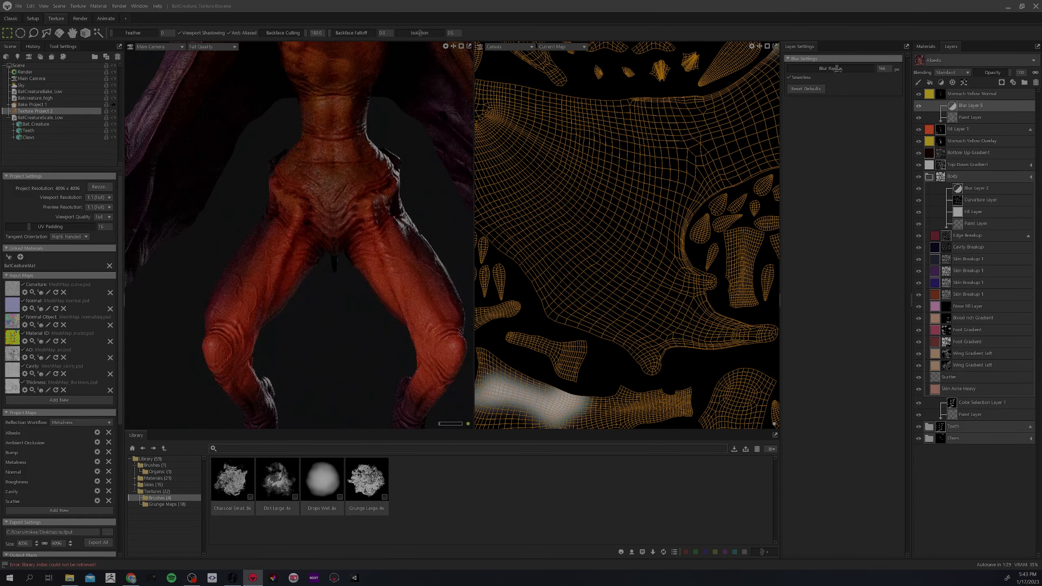
pyautogui.click(935, 128)
pyautogui.moveTo(953, 111); pyautogui.dragTo(949, 126)
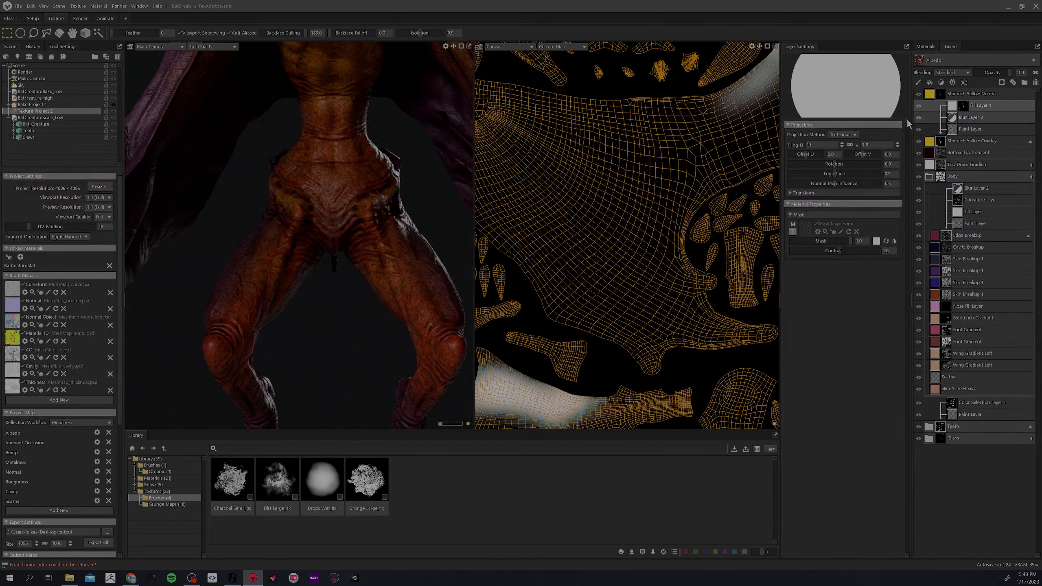
pyautogui.hotkey('ctrl', 'z')
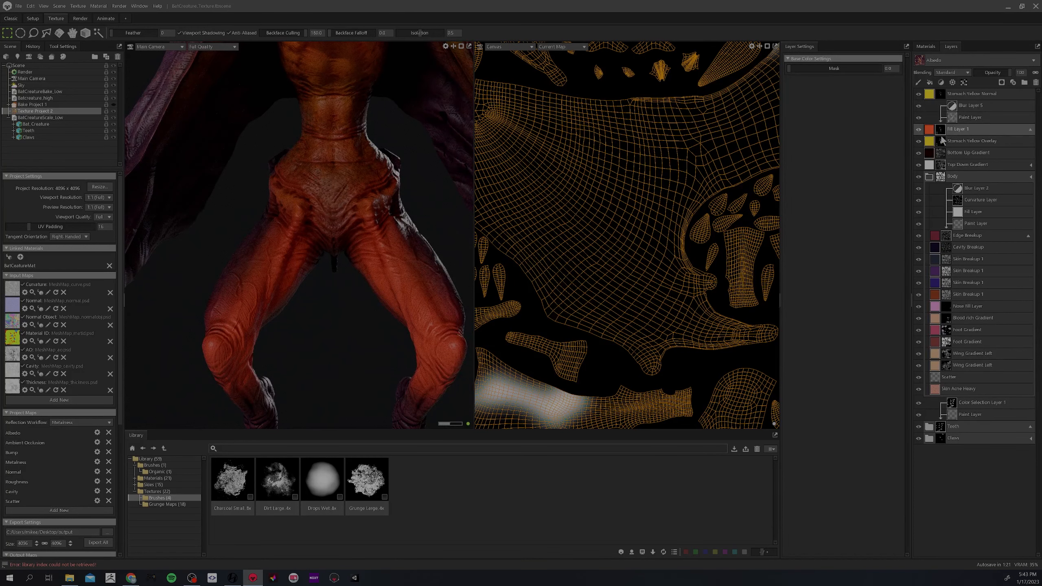
# - Reorder the layers so the red-orange fill sits below Stomach Yellow Overlay, and toggle the fill's visibility to compare
pyautogui.moveTo(930, 133); pyautogui.dragTo(929, 105)
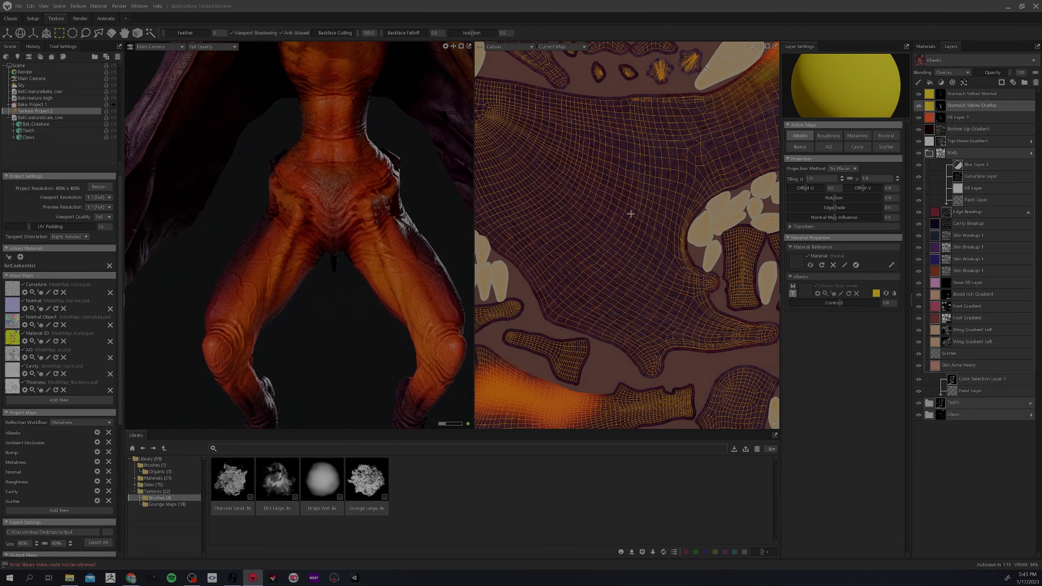
pyautogui.click(919, 118)
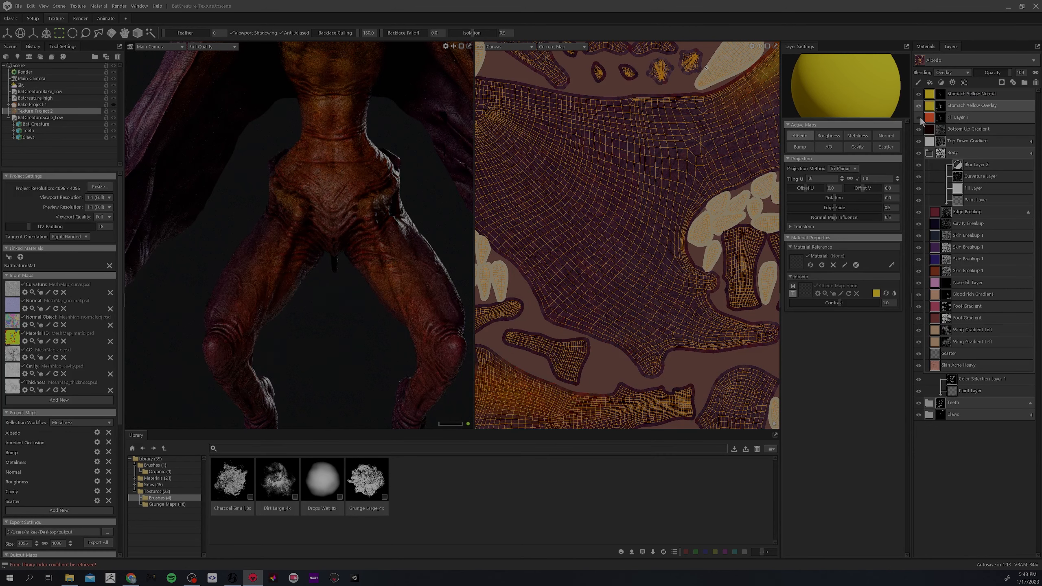
pyautogui.click(919, 118)
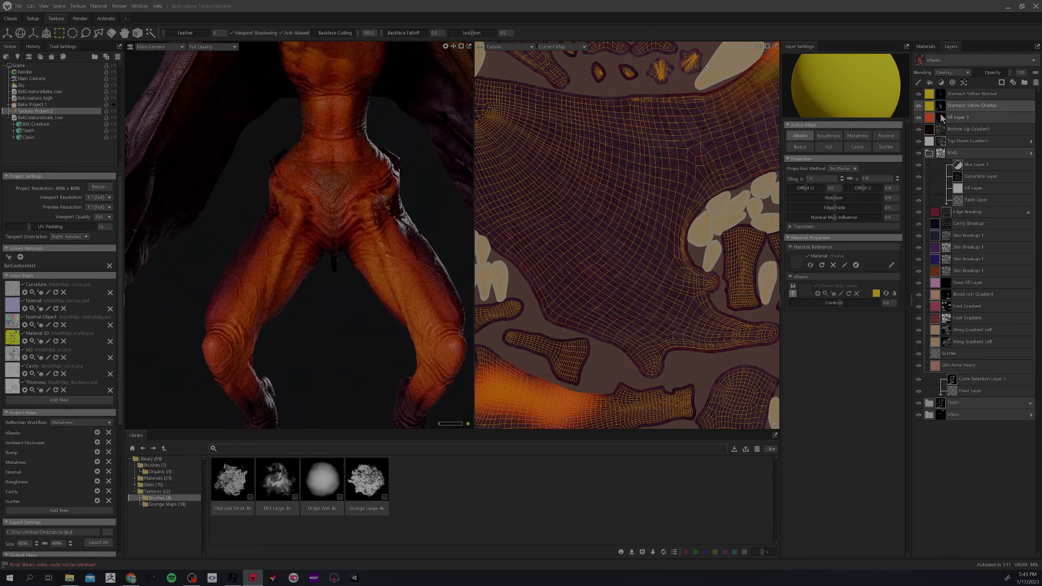
# - Try Standard blending on the Stomach Yellow Overlay layer and return it to Overlay
pyautogui.click(952, 72)
pyautogui.click(949, 81)
pyautogui.click(951, 72)
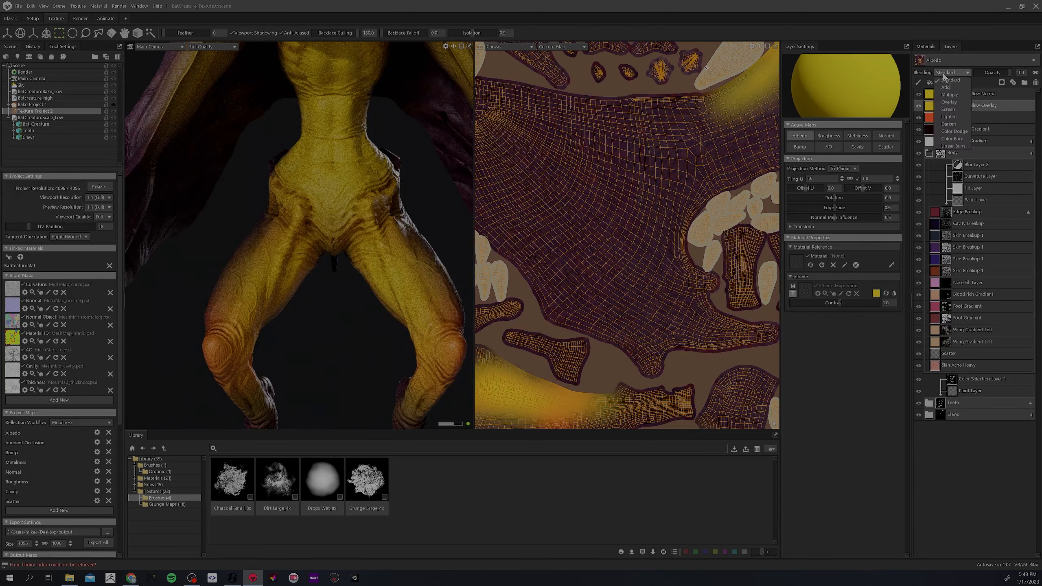
pyautogui.click(949, 103)
# - Set the red-orange fill layer's blending to Overlay and lower its opacity to a subtle tint over the body
pyautogui.click(929, 120)
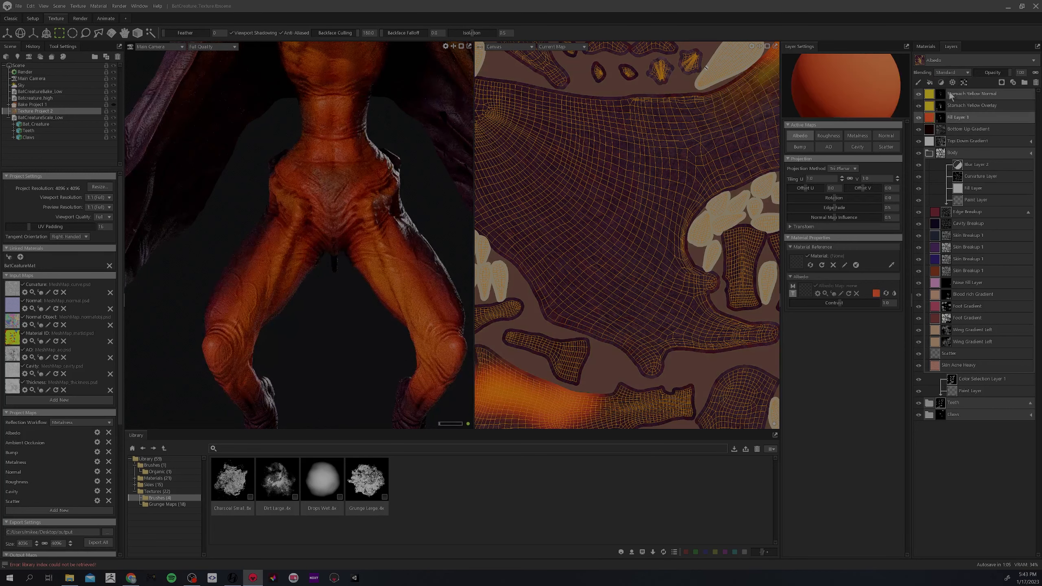
pyautogui.click(951, 72)
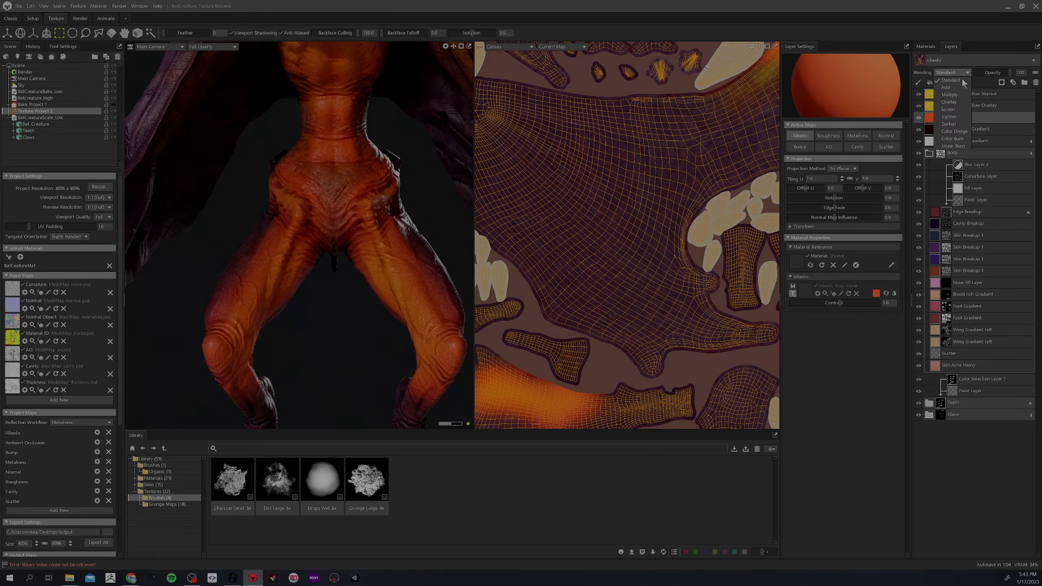
pyautogui.click(953, 102)
pyautogui.scroll(-3, 347, 119)
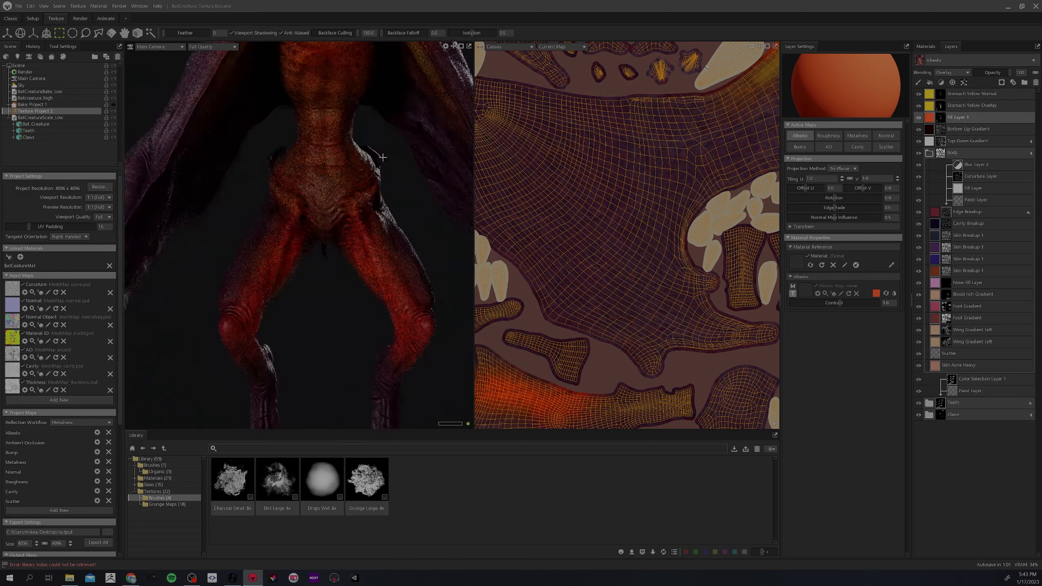
pyautogui.moveTo(382, 222); pyautogui.dragTo(355, 333, button='middle')
pyautogui.scroll(-2, 355, 380)
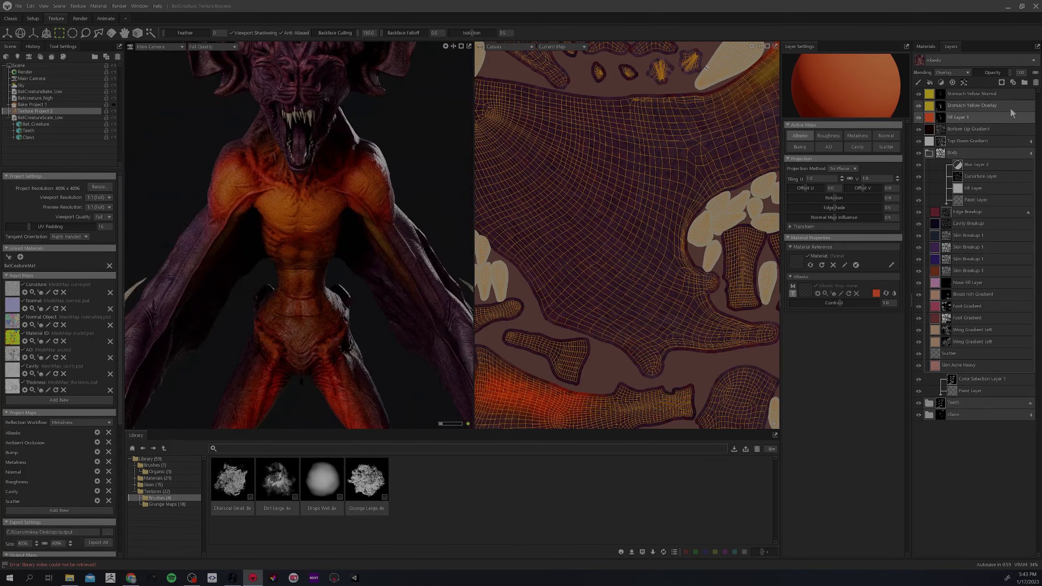
pyautogui.moveTo(1012, 77); pyautogui.dragTo(978, 84)
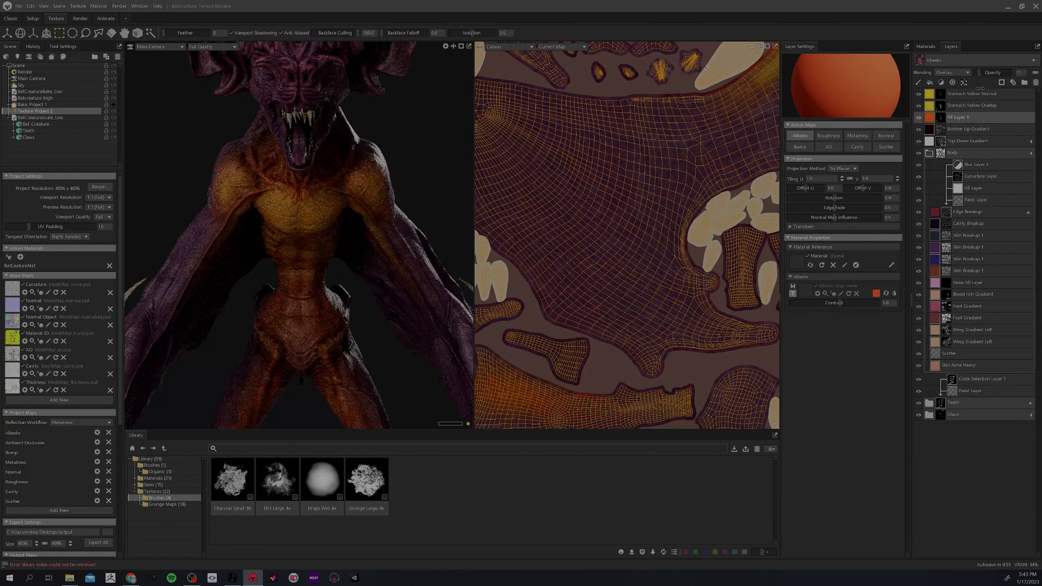
# - Rename the red-orange fill layer to Orange Stomach
pyautogui.scroll(-3, 379, 299)
pyautogui.moveTo(379, 299); pyautogui.dragTo(378, 245, button='middle')
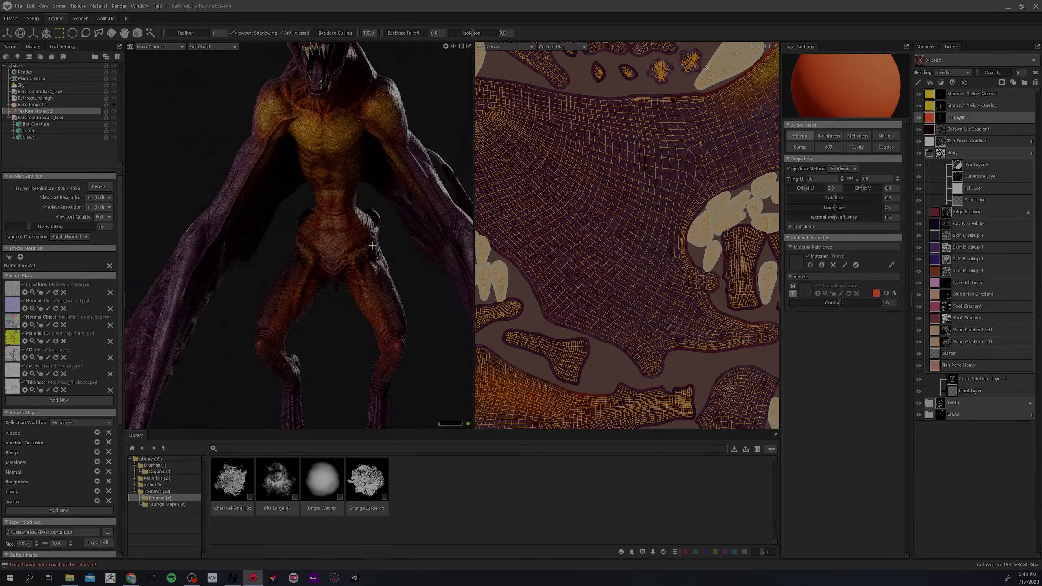
pyautogui.keyDown('alt'); pyautogui.moveTo(371, 248); pyautogui.dragTo(377, 236); pyautogui.keyUp('alt')
pyautogui.doubleClick(958, 117)
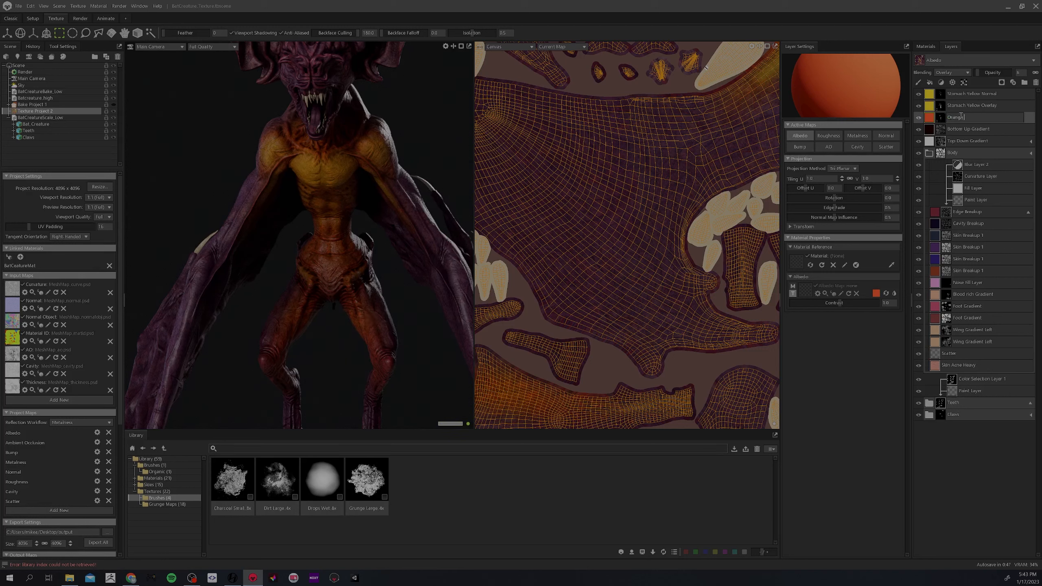
pyautogui.write('Orange Stomach')
pyautogui.press('Return')
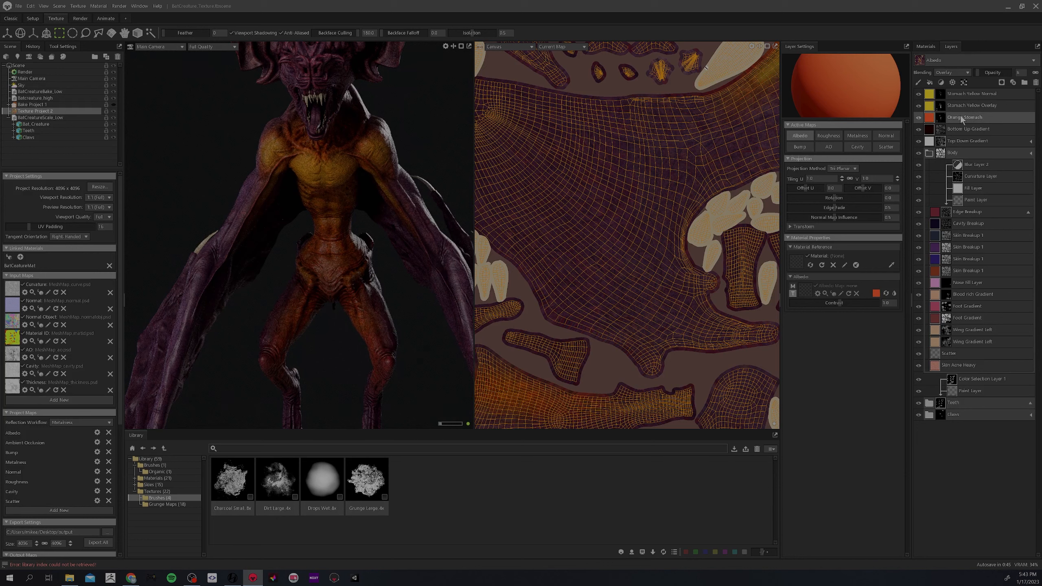
# - Add a new fill layer above Stomach Yellow Normal and restrict it to the Albedo map
pyautogui.click(977, 94)
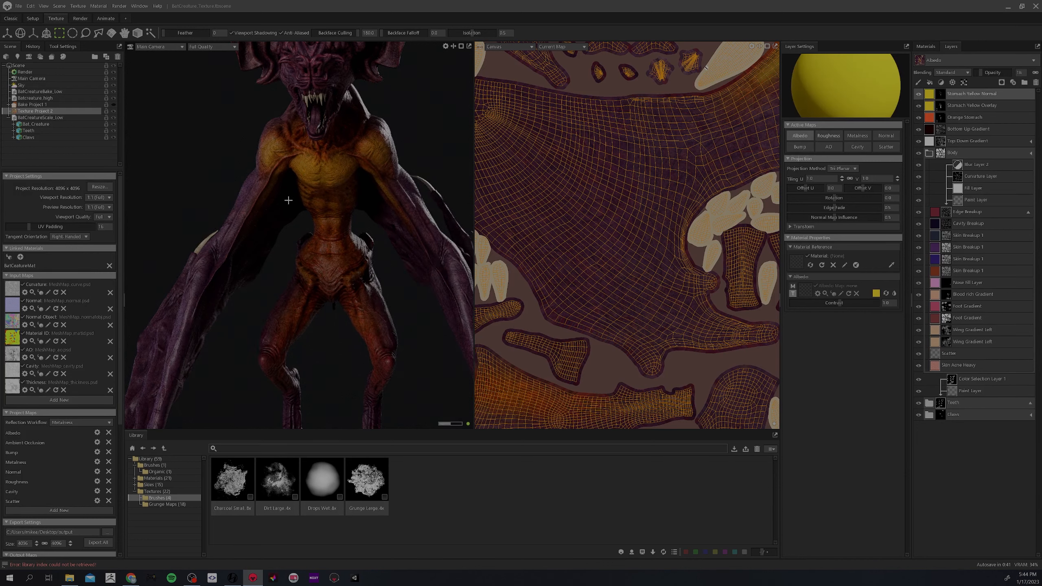
pyautogui.keyDown('alt'); pyautogui.moveTo(288, 200); pyautogui.dragTo(352, 254); pyautogui.keyUp('alt')
pyautogui.keyDown('alt'); pyautogui.moveTo(416, 254); pyautogui.dragTo(408, 239, button='middle'); pyautogui.keyUp('alt')
pyautogui.keyDown('alt'); pyautogui.moveTo(408, 239); pyautogui.dragTo(396, 315); pyautogui.keyUp('alt')
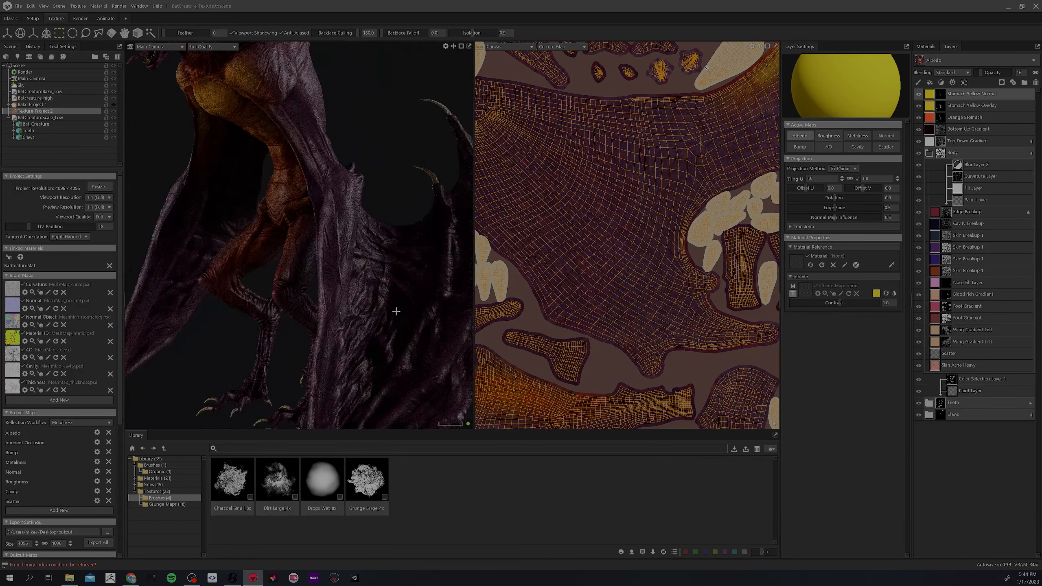
pyautogui.click(930, 82)
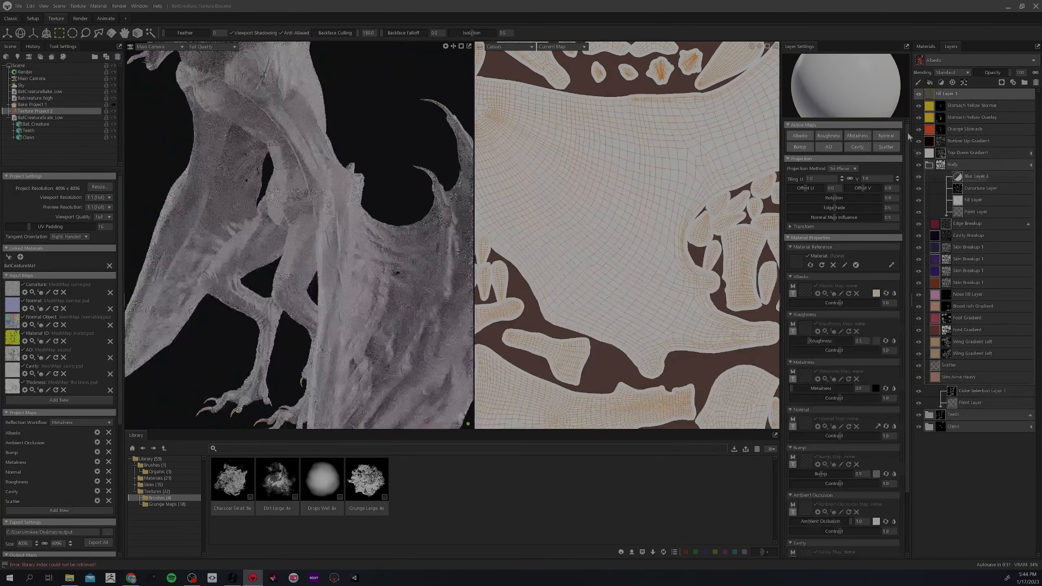
pyautogui.click(798, 136)
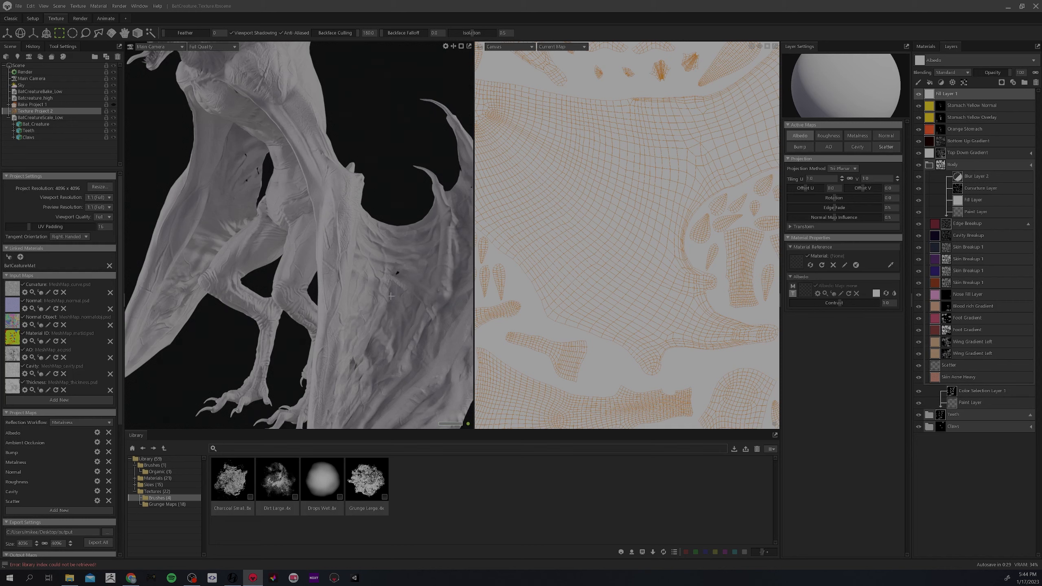
pyautogui.scroll(-1, 336, 231)
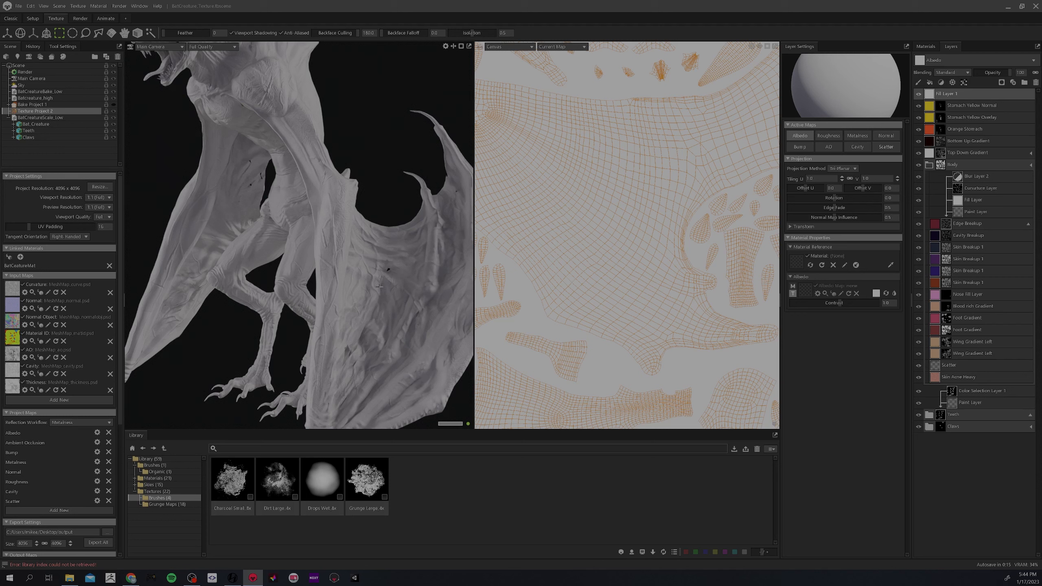
pyautogui.moveTo(304, 112); pyautogui.dragTo(263, 123)
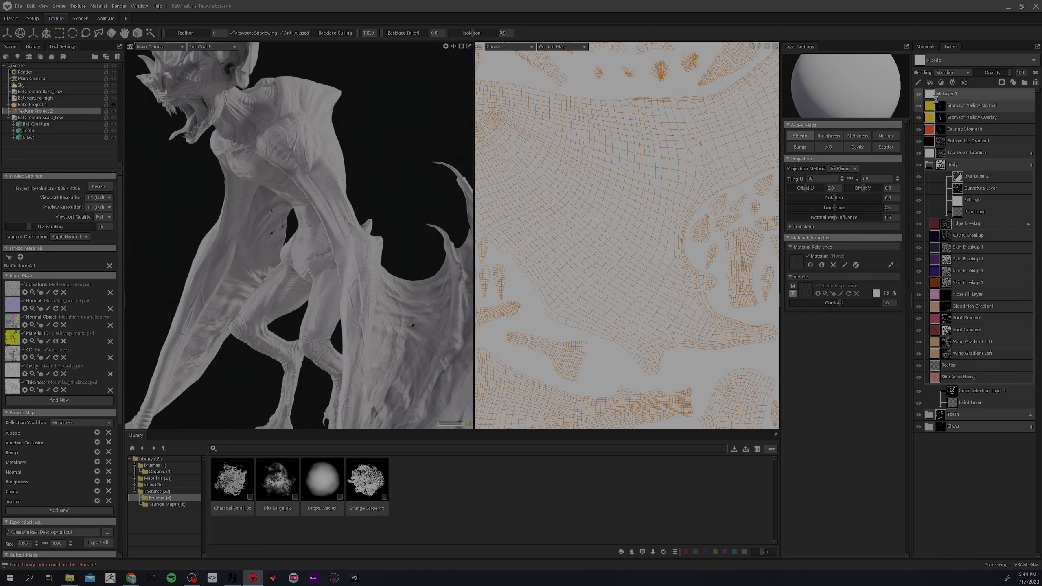
# - Set the new fill layer's albedo colour to a saturated red-orange
pyautogui.click(876, 293)
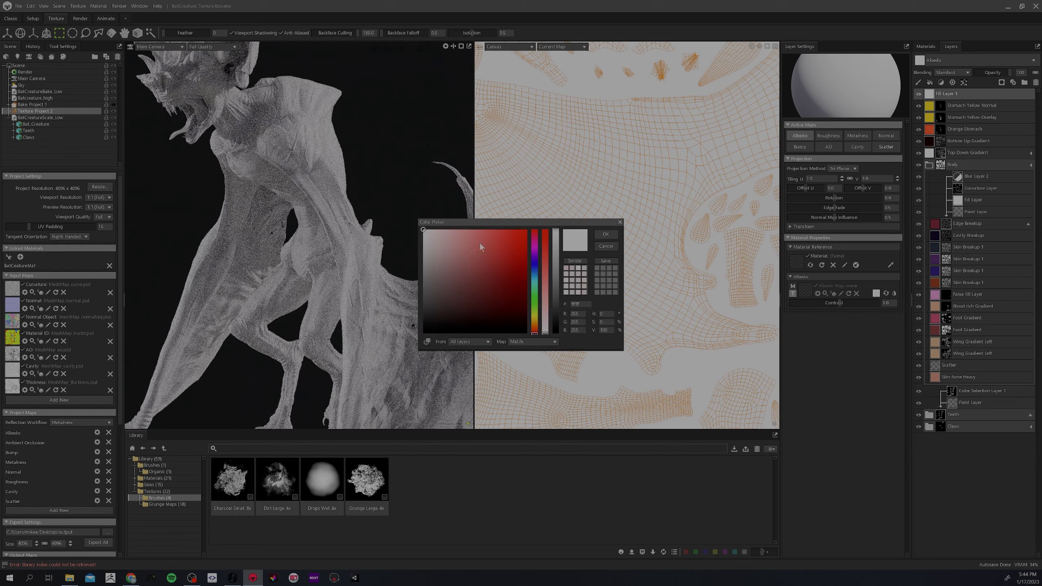
pyautogui.click(503, 229)
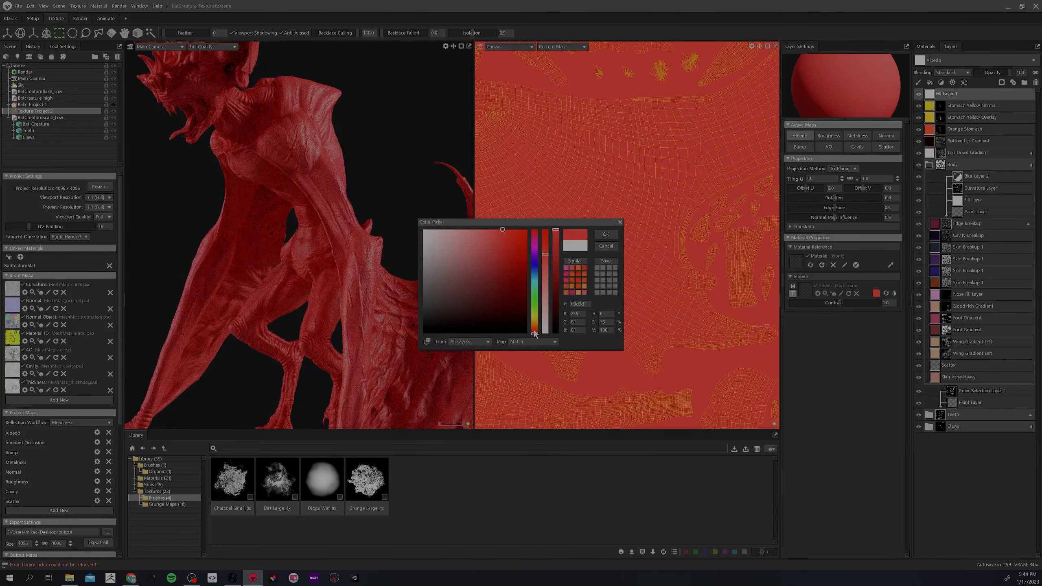
pyautogui.moveTo(534, 333)
pyautogui.mouseDown()
pyautogui.moveTo(534, 256)
pyautogui.moveTo(534, 336)
pyautogui.mouseUp()
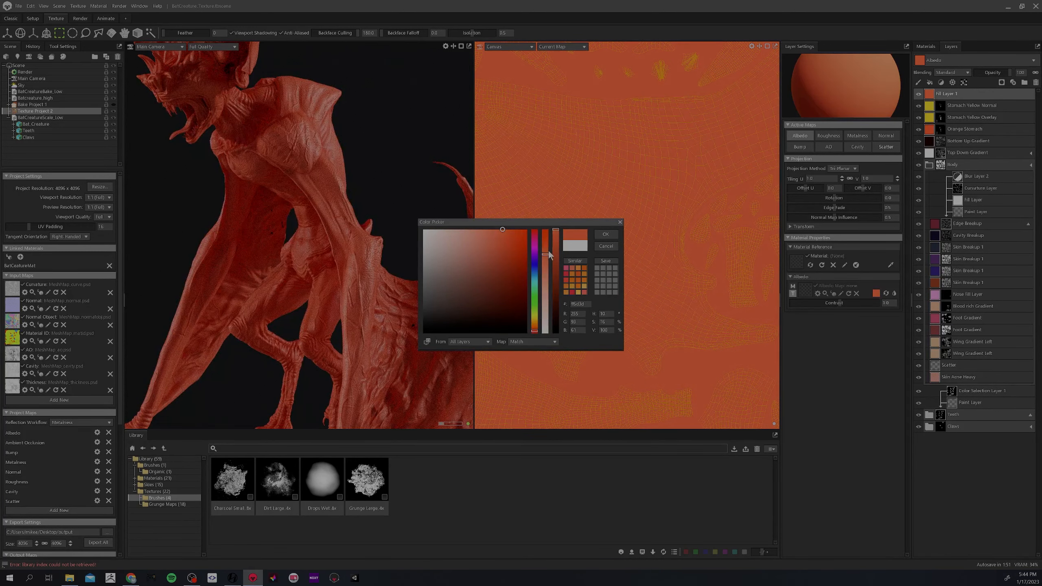
pyautogui.moveTo(523, 234)
pyautogui.mouseDown()
pyautogui.moveTo(517, 259)
pyautogui.moveTo(508, 231)
pyautogui.mouseUp()
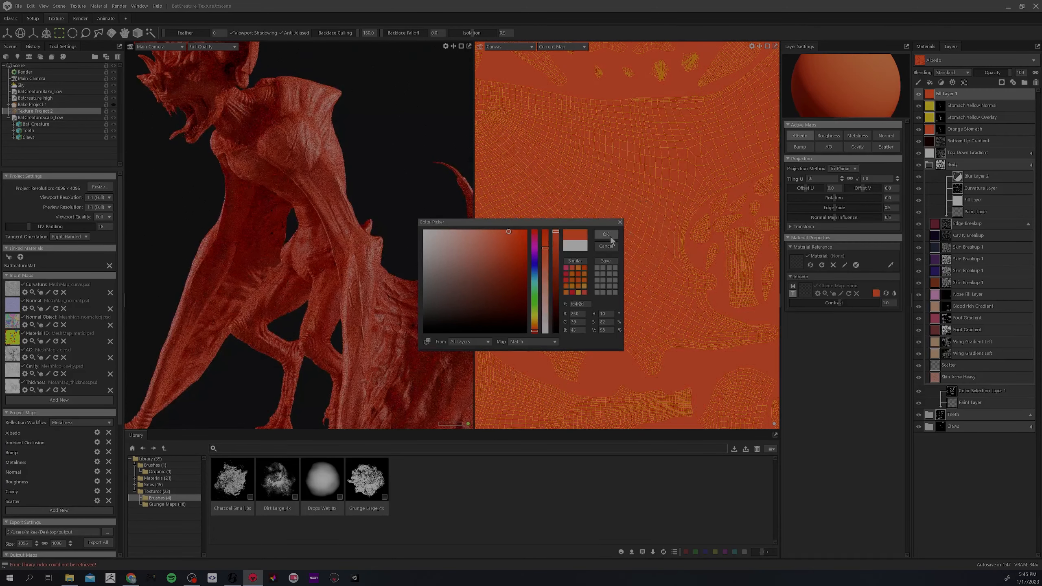
pyautogui.click(611, 238)
# - Rename the new fill layer to Thin Skin and give it a black paint mask
pyautogui.doubleClick(946, 94)
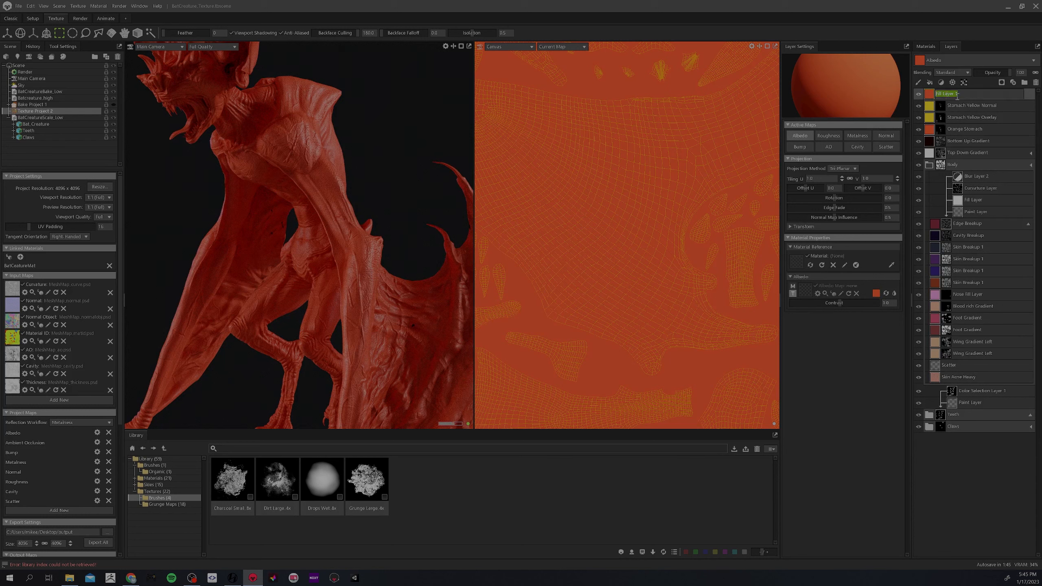
pyautogui.write('Thin Skin')
pyautogui.press('Return')
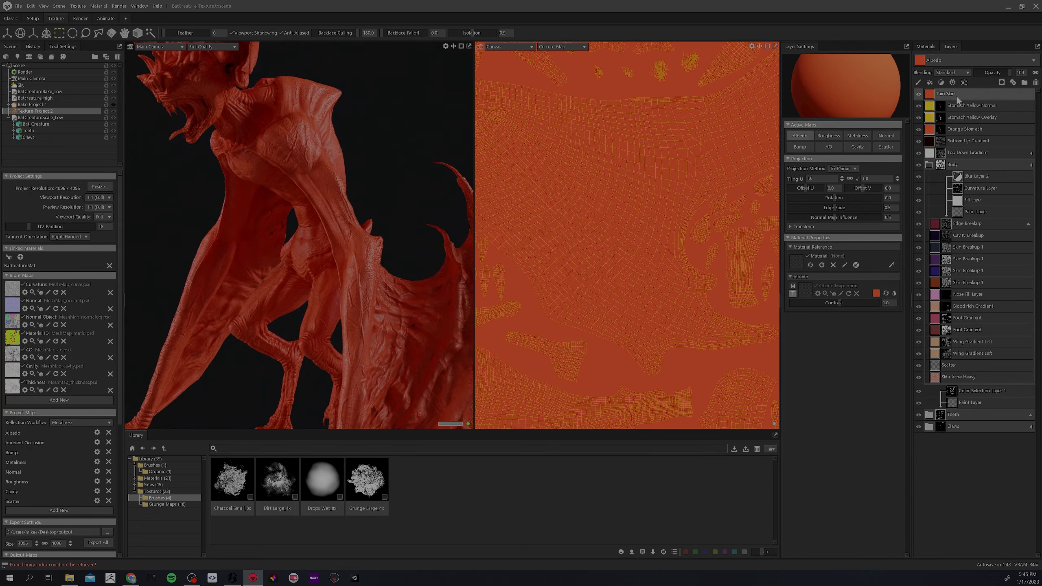
pyautogui.rightClick(925, 96)
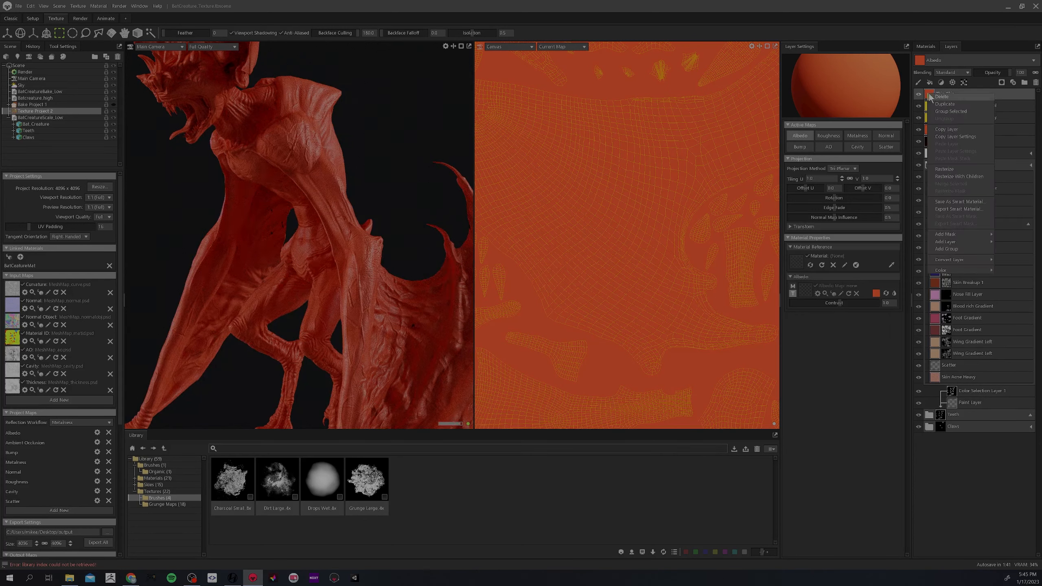
pyautogui.moveTo(956, 234)
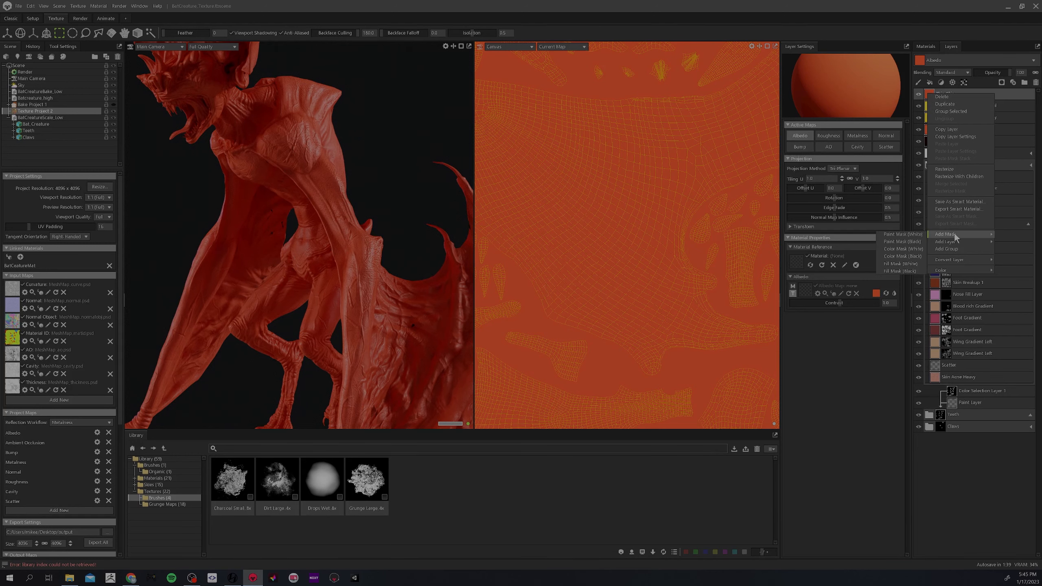
pyautogui.click(902, 234)
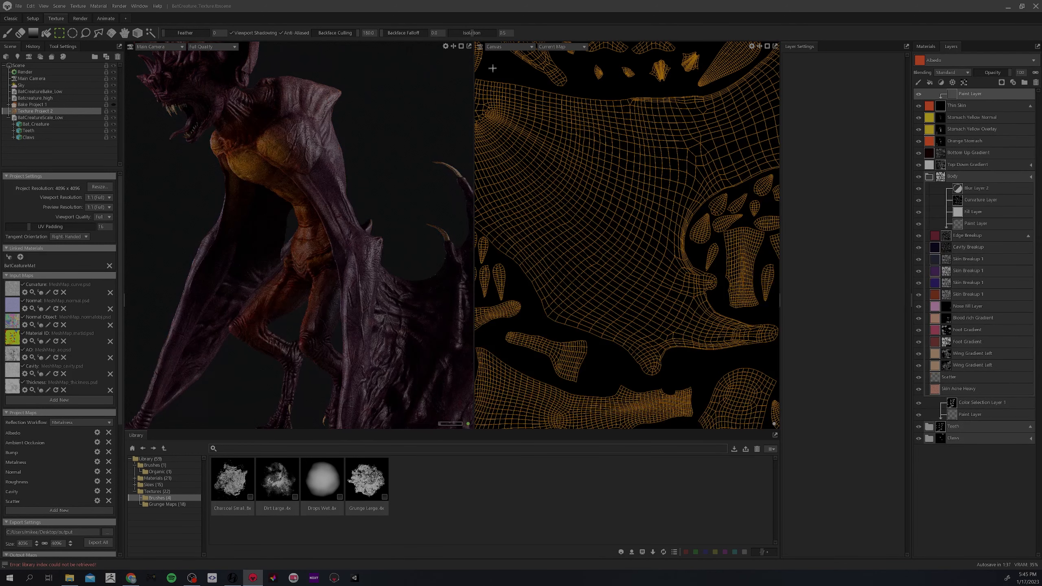
# - Paint the first Thin Skin mask strokes down the wing membrane using a larger brush with Mirror symmetry
pyautogui.click(7, 33)
pyautogui.click(629, 33)
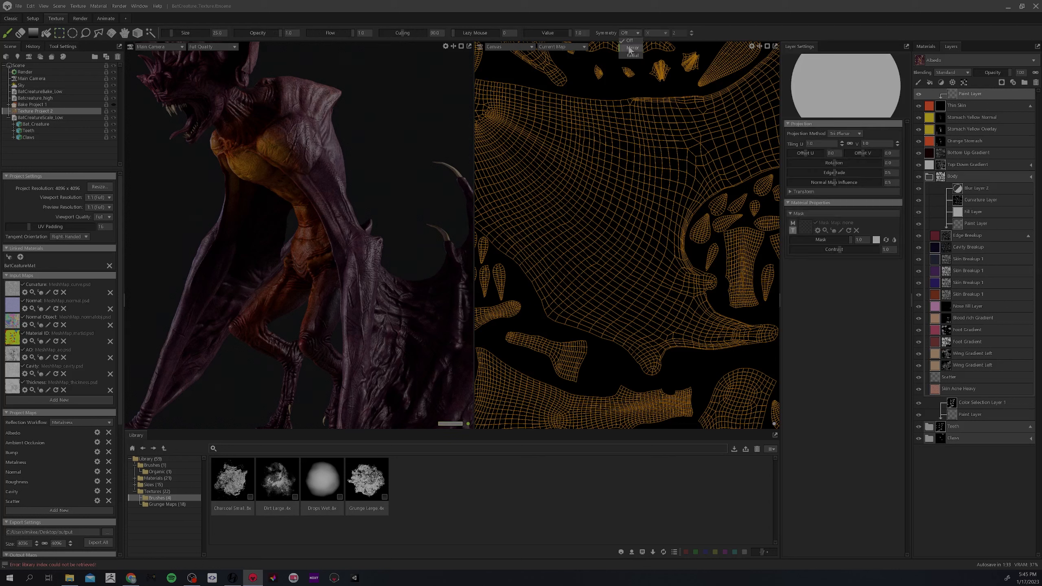
pyautogui.click(632, 48)
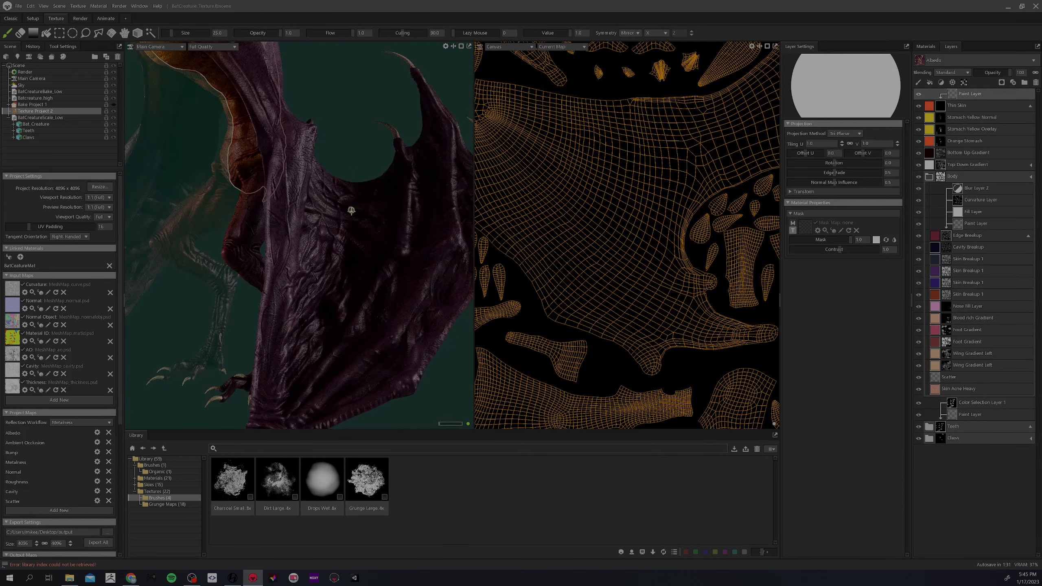
pyautogui.keyDown('ctrl'); pyautogui.moveTo(369, 229); pyautogui.dragTo(396, 237, button='right'); pyautogui.keyUp('ctrl')
pyautogui.scroll(2, 377, 238)
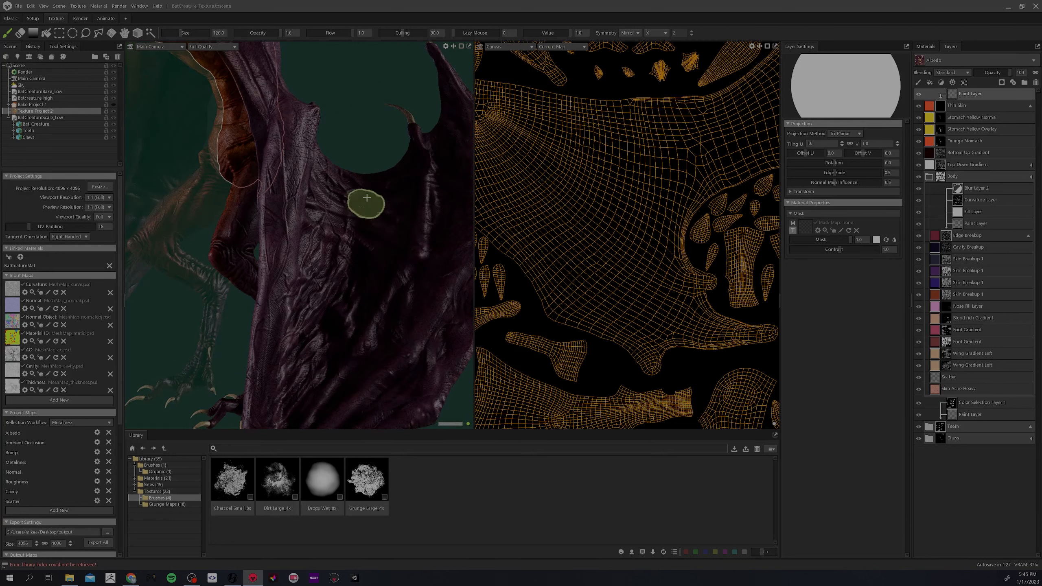
pyautogui.moveTo(365, 203)
pyautogui.mouseDown()
pyautogui.moveTo(365, 233)
pyautogui.moveTo(368, 212)
pyautogui.moveTo(411, 178)
pyautogui.moveTo(360, 280)
pyautogui.mouseUp()
pyautogui.keyDown('alt'); pyautogui.moveTo(344, 280); pyautogui.dragTo(358, 237, button='middle'); pyautogui.keyUp('alt')
pyautogui.moveTo(396, 189); pyautogui.dragTo(338, 296)
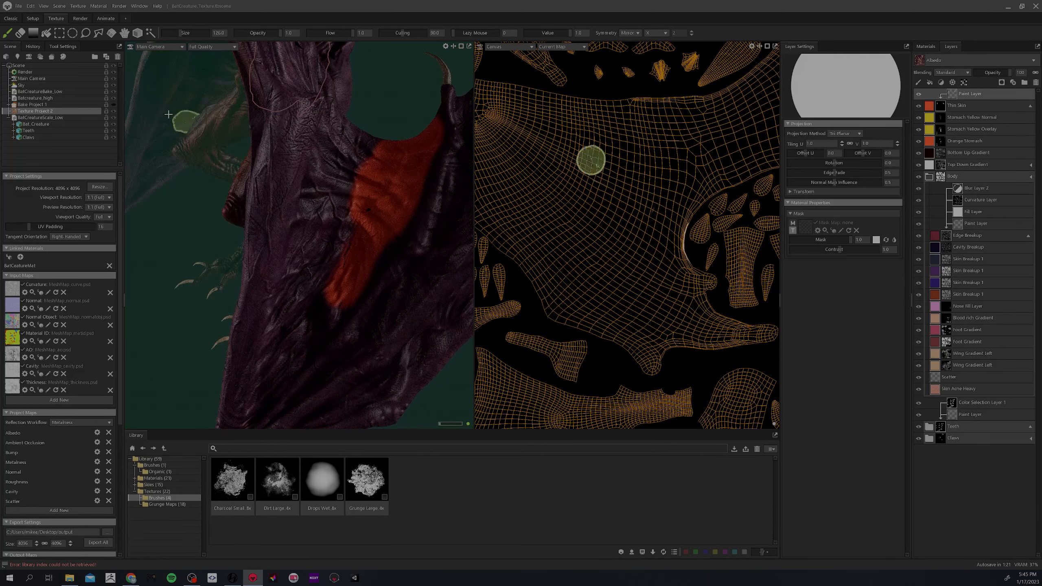
# - Turn off ray tracing in the render settings and reopen Texture Project 2
pyautogui.click(33, 72)
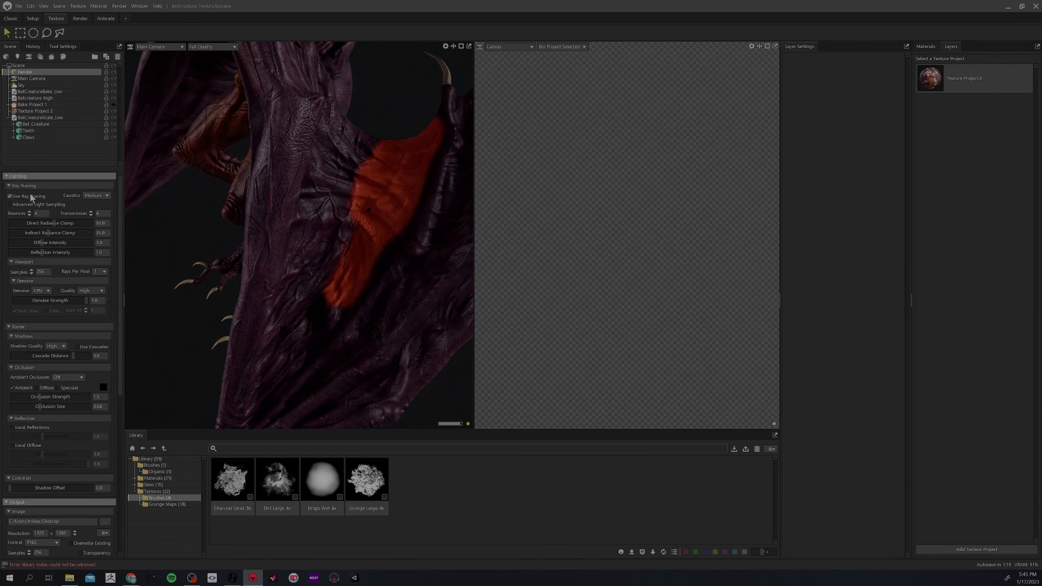
pyautogui.click(10, 196)
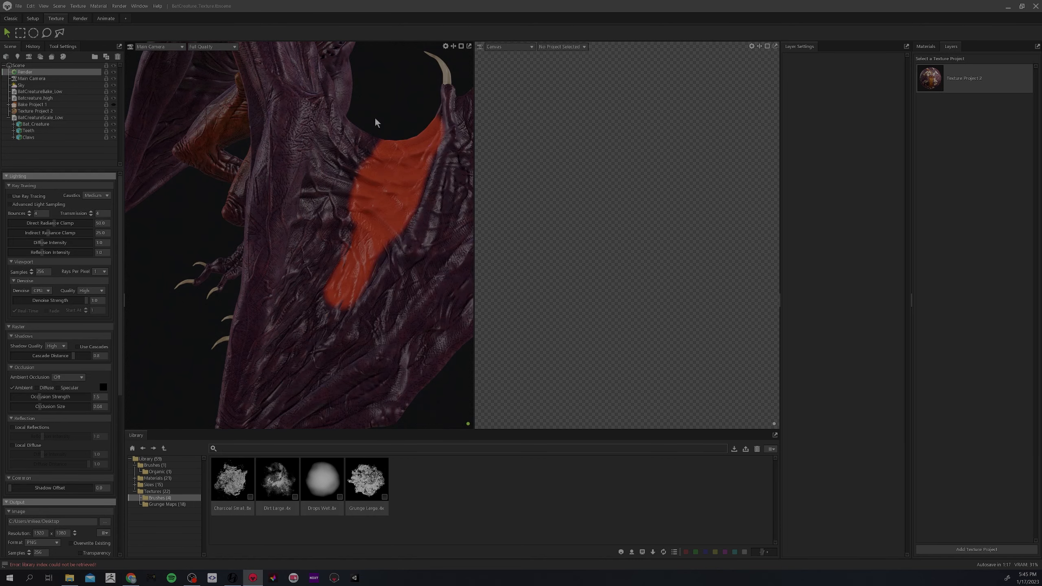
pyautogui.click(928, 81)
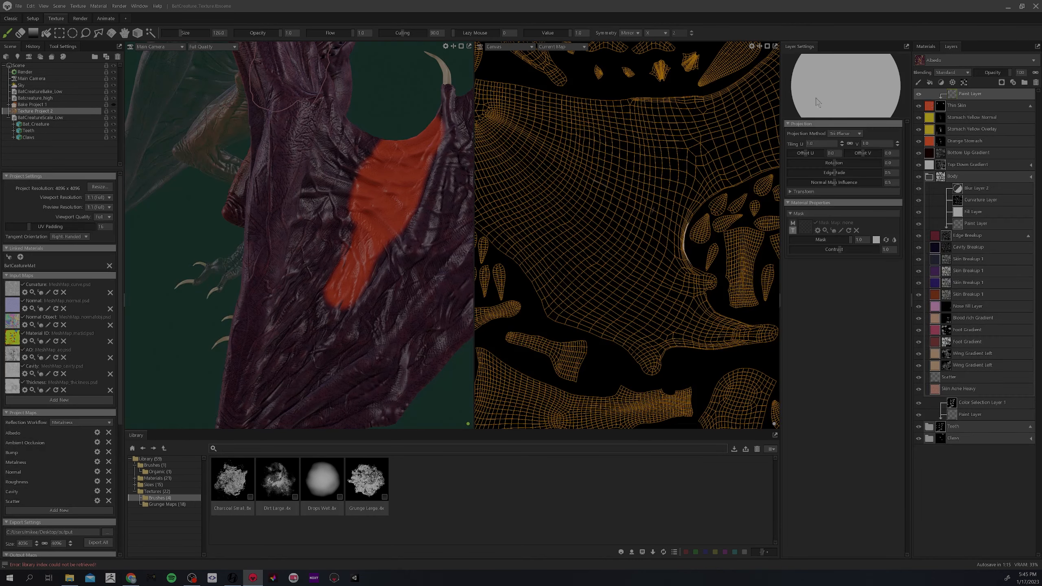
# - Widen the Thin Skin mask paint across the main wing membrane, from the arm bone to the first wing finger
pyautogui.moveTo(341, 202)
pyautogui.mouseDown()
pyautogui.moveTo(358, 161)
pyautogui.moveTo(342, 267)
pyautogui.mouseUp()
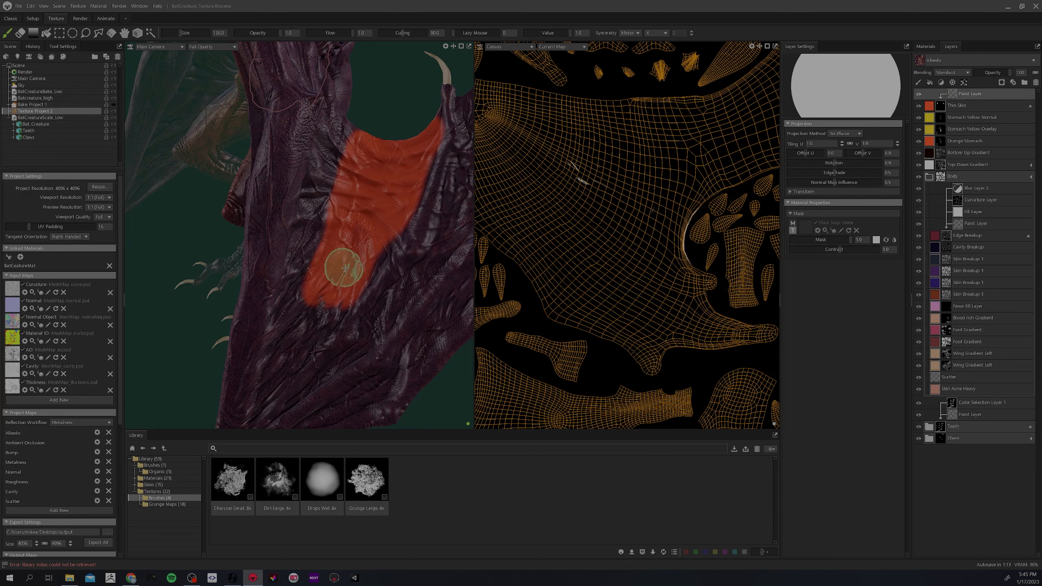
pyautogui.moveTo(342, 267)
pyautogui.mouseDown(button='middle')
pyautogui.moveTo(335, 218)
pyautogui.moveTo(354, 228)
pyautogui.mouseUp(button='middle')
pyautogui.moveTo(354, 228); pyautogui.dragTo(293, 324)
pyautogui.moveTo(315, 281)
pyautogui.keyDown('alt'); pyautogui.mouseDown()
pyautogui.moveTo(288, 282)
pyautogui.moveTo(269, 255)
pyautogui.mouseUp(); pyautogui.keyUp('alt')
pyautogui.moveTo(251, 298)
pyautogui.keyDown('alt'); pyautogui.mouseDown()
pyautogui.moveTo(309, 205)
pyautogui.moveTo(281, 256)
pyautogui.moveTo(223, 288)
pyautogui.moveTo(243, 256)
pyautogui.moveTo(235, 302)
pyautogui.moveTo(261, 256)
pyautogui.mouseUp(); pyautogui.keyUp('alt')
pyautogui.keyDown('alt'); pyautogui.moveTo(311, 198); pyautogui.dragTo(307, 245, button='middle'); pyautogui.keyUp('alt')
pyautogui.moveTo(311, 255)
pyautogui.keyDown('alt'); pyautogui.mouseDown()
pyautogui.moveTo(258, 285)
pyautogui.moveTo(312, 246)
pyautogui.moveTo(319, 215)
pyautogui.moveTo(268, 253)
pyautogui.mouseUp(); pyautogui.keyUp('alt')
pyautogui.keyDown('alt'); pyautogui.moveTo(263, 232); pyautogui.dragTo(309, 216, button='middle'); pyautogui.keyUp('alt')
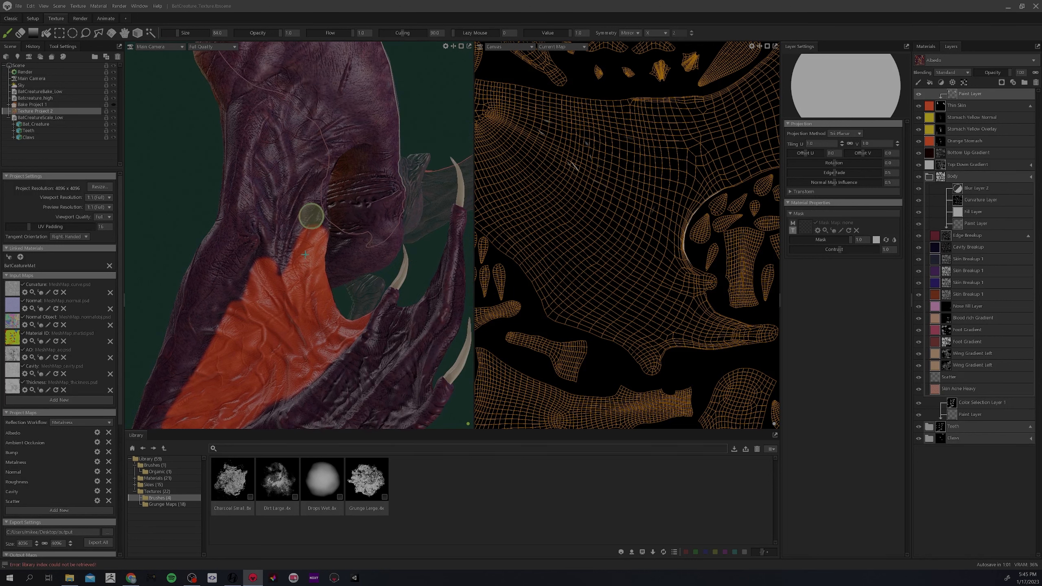
# - Extend the Thin Skin mask up the inner wing membrane beside the torso and fill the gaps inside it
pyautogui.keyDown('alt'); pyautogui.moveTo(314, 236); pyautogui.dragTo(267, 209); pyautogui.keyUp('alt')
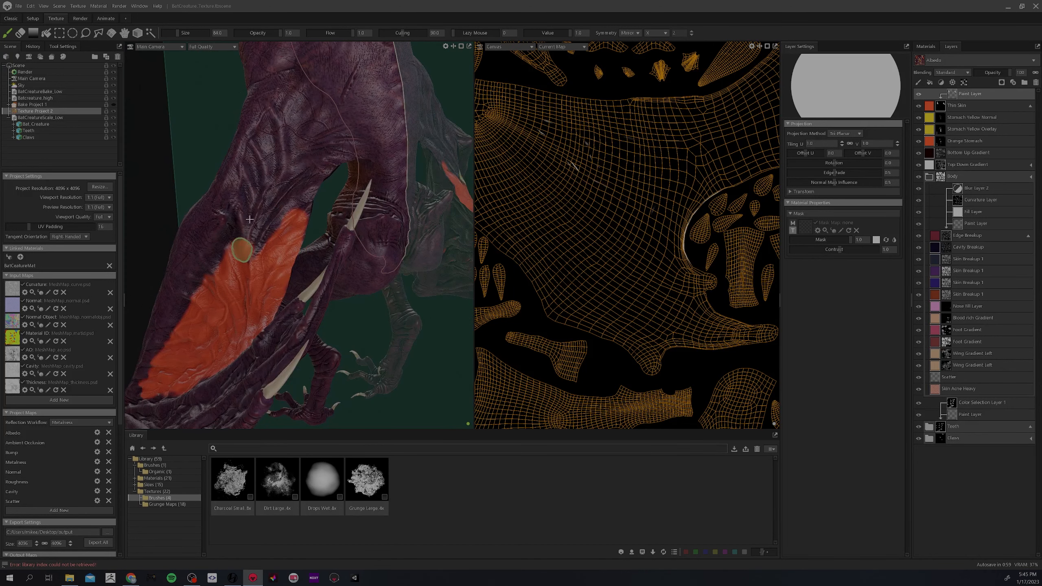
pyautogui.moveTo(240, 242)
pyautogui.mouseDown()
pyautogui.moveTo(251, 173)
pyautogui.moveTo(282, 127)
pyautogui.moveTo(318, 108)
pyautogui.moveTo(343, 144)
pyautogui.moveTo(246, 267)
pyautogui.moveTo(287, 190)
pyautogui.mouseUp()
pyautogui.keyDown('alt'); pyautogui.moveTo(593, 239); pyautogui.dragTo(544, 164, button='right'); pyautogui.keyUp('alt')
pyautogui.keyDown('alt'); pyautogui.moveTo(556, 151); pyautogui.dragTo(548, 190, button='middle'); pyautogui.keyUp('alt')
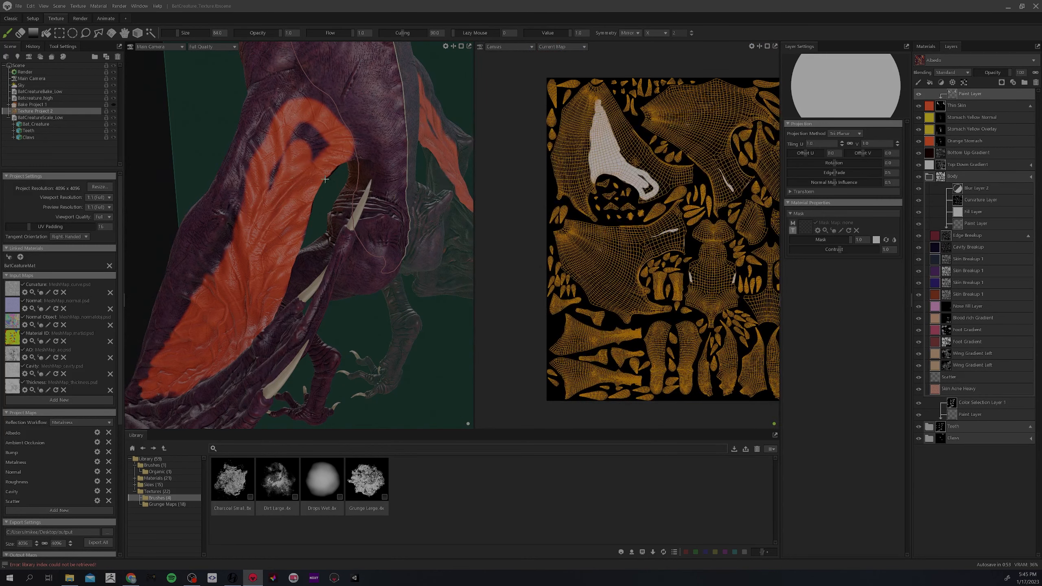
pyautogui.moveTo(293, 157)
pyautogui.mouseDown()
pyautogui.moveTo(312, 145)
pyautogui.moveTo(302, 136)
pyautogui.moveTo(318, 116)
pyautogui.moveTo(332, 125)
pyautogui.moveTo(344, 144)
pyautogui.moveTo(321, 181)
pyautogui.mouseUp()
# - Paint the Thin Skin mask along the membrane panel between the first and second wing fingers, up to its upper edge
pyautogui.moveTo(280, 273)
pyautogui.keyDown('alt'); pyautogui.mouseDown()
pyautogui.moveTo(279, 262)
pyautogui.moveTo(344, 244)
pyautogui.moveTo(337, 219)
pyautogui.moveTo(336, 253)
pyautogui.moveTo(437, 197)
pyautogui.moveTo(395, 182)
pyautogui.moveTo(373, 246)
pyautogui.moveTo(379, 205)
pyautogui.mouseUp(); pyautogui.keyUp('alt')
pyautogui.keyDown('alt'); pyautogui.moveTo(361, 294); pyautogui.dragTo(388, 238, button='middle'); pyautogui.keyUp('alt')
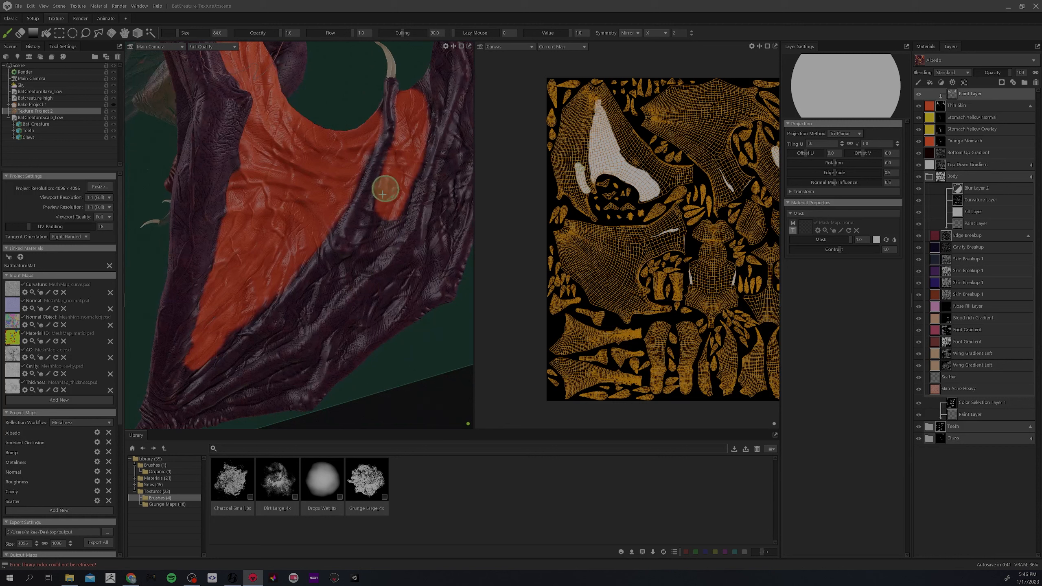
pyautogui.moveTo(385, 188)
pyautogui.mouseDown()
pyautogui.moveTo(352, 259)
pyautogui.moveTo(325, 291)
pyautogui.moveTo(355, 242)
pyautogui.moveTo(306, 294)
pyautogui.mouseUp()
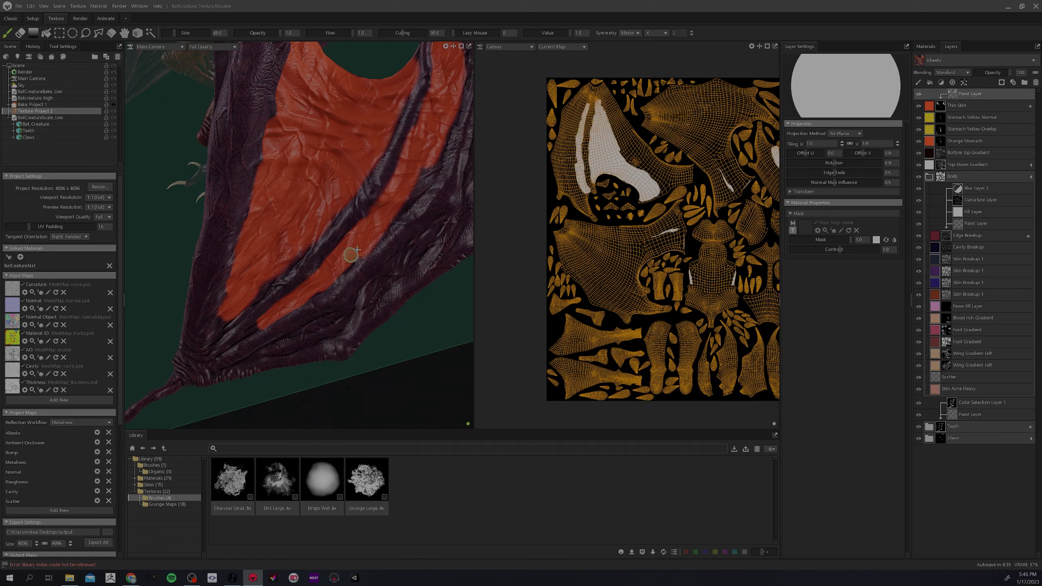
pyautogui.keyDown('alt'); pyautogui.moveTo(387, 220); pyautogui.dragTo(351, 258, button='middle'); pyautogui.keyUp('alt')
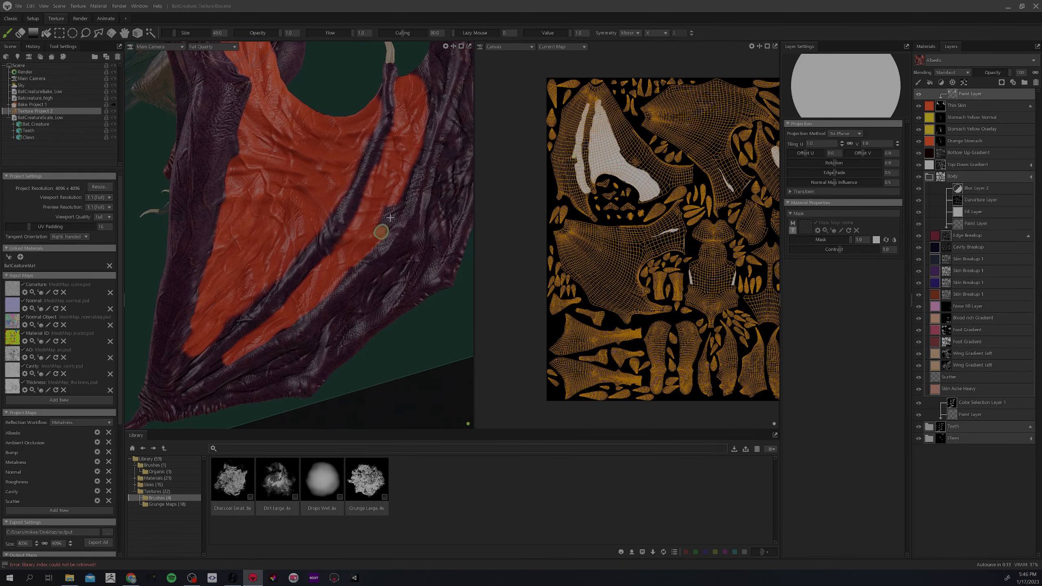
pyautogui.keyDown('alt'); pyautogui.moveTo(403, 180); pyautogui.dragTo(382, 218, button='middle'); pyautogui.keyUp('alt')
pyautogui.keyDown('alt'); pyautogui.moveTo(405, 134); pyautogui.dragTo(387, 149, button='middle'); pyautogui.keyUp('alt')
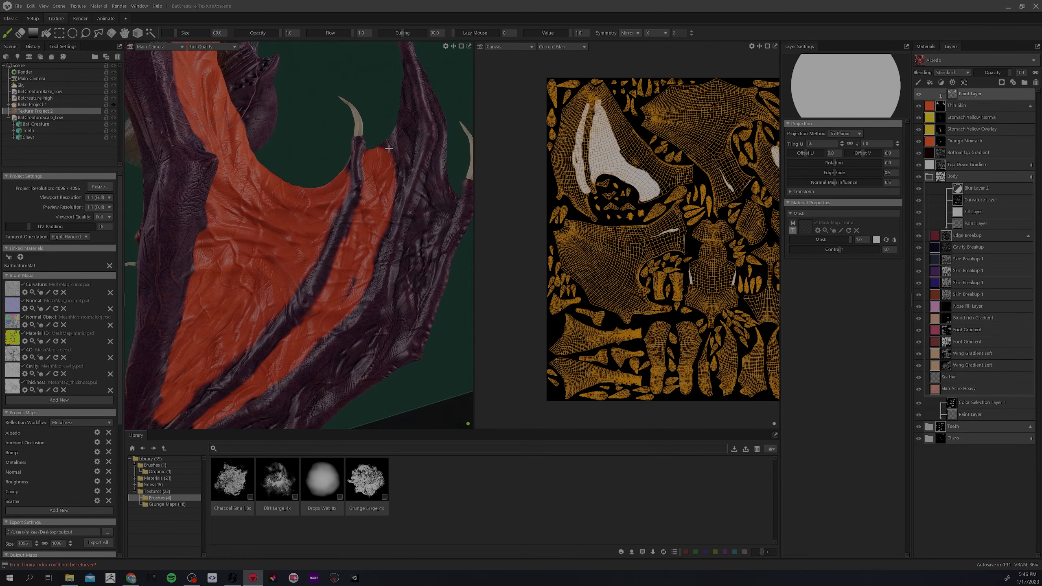
pyautogui.moveTo(401, 143)
pyautogui.mouseDown()
pyautogui.moveTo(405, 101)
pyautogui.moveTo(406, 150)
pyautogui.moveTo(389, 198)
pyautogui.mouseUp()
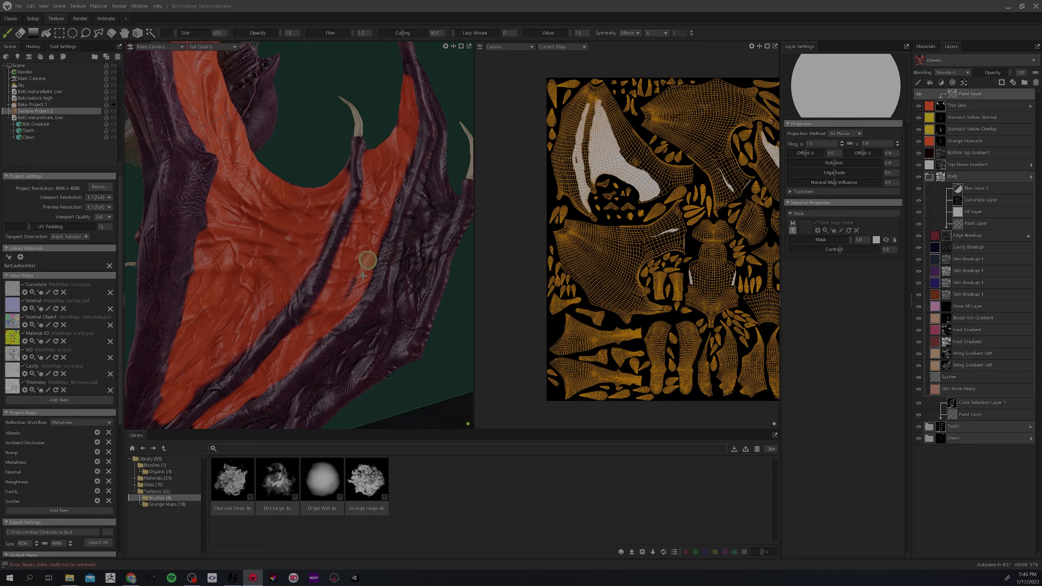
# - Paint the Thin Skin mask along the outermost membrane panel, between the second and third wing fingers, down to the wing wrist
pyautogui.keyDown('alt'); pyautogui.moveTo(402, 260); pyautogui.dragTo(368, 265, button='middle'); pyautogui.keyUp('alt')
pyautogui.moveTo(389, 246)
pyautogui.mouseDown()
pyautogui.moveTo(398, 196)
pyautogui.moveTo(404, 215)
pyautogui.mouseUp()
pyautogui.keyDown('alt'); pyautogui.moveTo(387, 254); pyautogui.dragTo(400, 223, button='middle'); pyautogui.keyUp('alt')
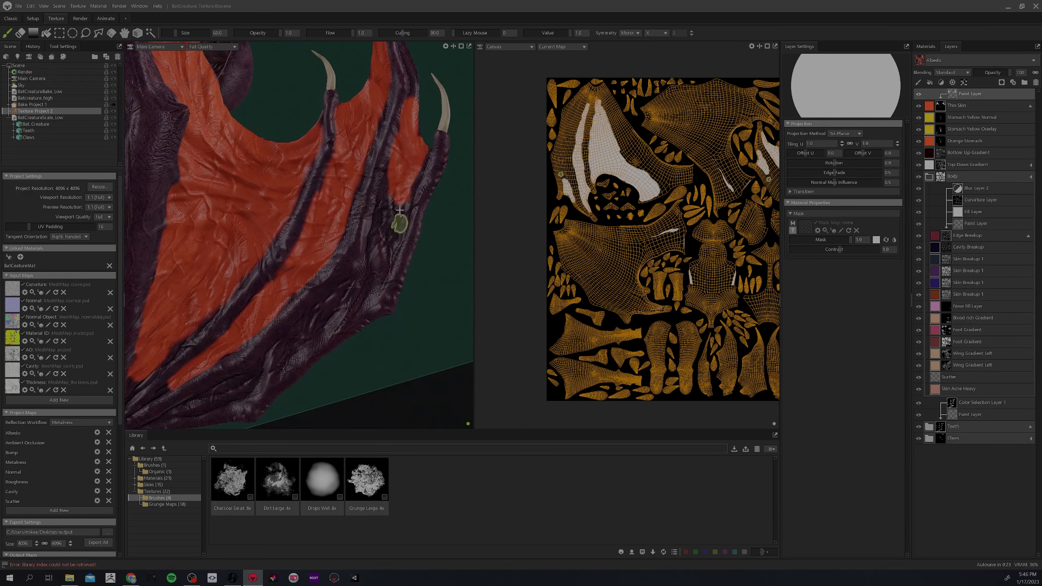
pyautogui.moveTo(397, 189)
pyautogui.mouseDown()
pyautogui.moveTo(377, 249)
pyautogui.moveTo(381, 270)
pyautogui.mouseUp()
pyautogui.keyDown('alt'); pyautogui.moveTo(381, 270); pyautogui.dragTo(400, 219, button='middle'); pyautogui.keyUp('alt')
pyautogui.moveTo(387, 218); pyautogui.dragTo(273, 323)
pyautogui.keyDown('alt'); pyautogui.moveTo(274, 323); pyautogui.dragTo(332, 272, button='middle'); pyautogui.keyUp('alt')
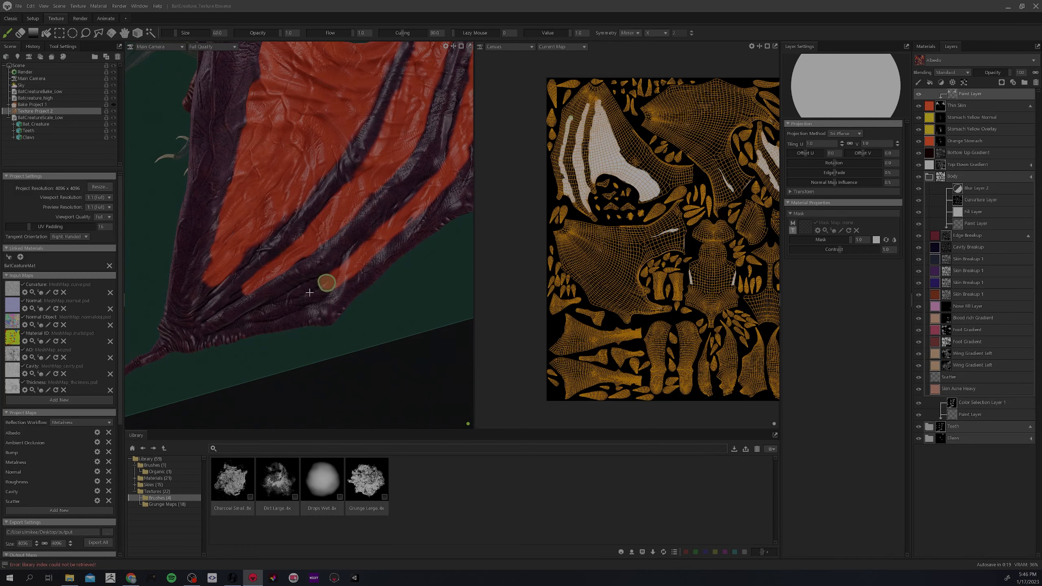
pyautogui.moveTo(321, 284); pyautogui.dragTo(257, 319)
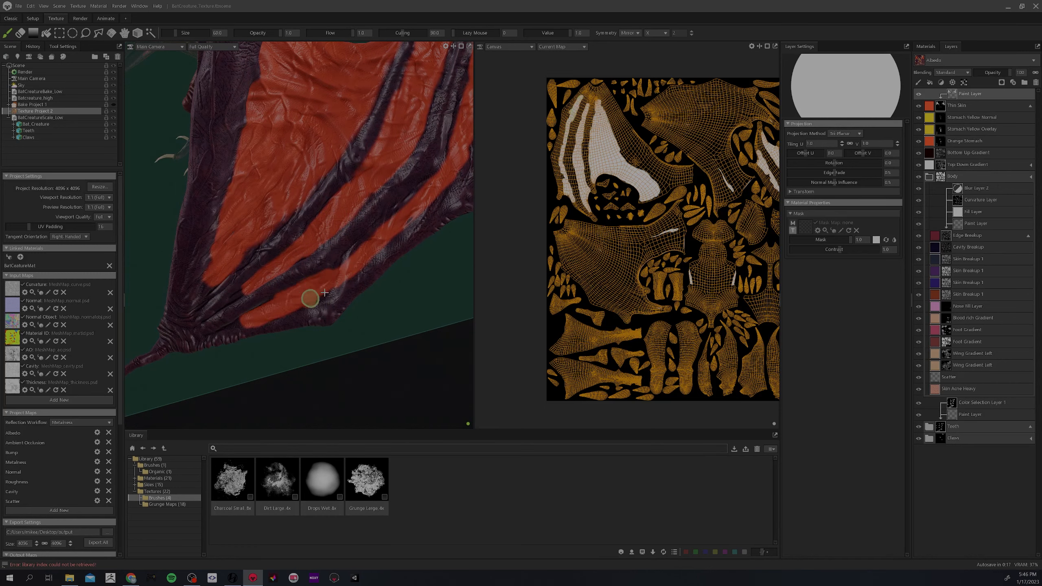
pyautogui.moveTo(418, 200)
pyautogui.keyDown('alt'); pyautogui.mouseDown()
pyautogui.moveTo(351, 243)
pyautogui.moveTo(350, 271)
pyautogui.mouseUp(); pyautogui.keyUp('alt')
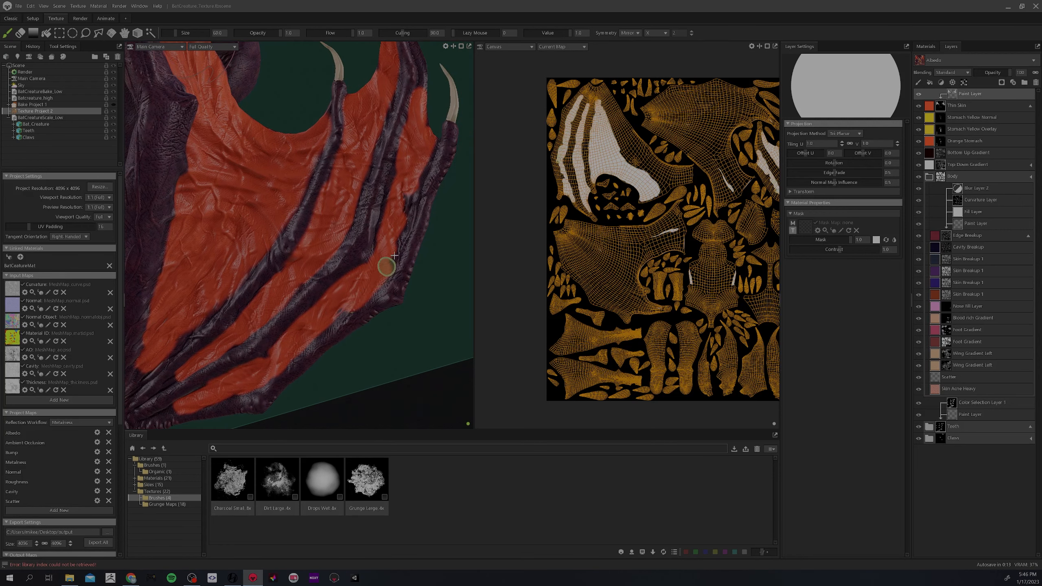
# - Extend the Thin Skin mask up towards the wing fingertips and trim overspill on the finger bones with black paint
pyautogui.keyDown('alt'); pyautogui.moveTo(422, 172); pyautogui.dragTo(368, 257); pyautogui.keyUp('alt')
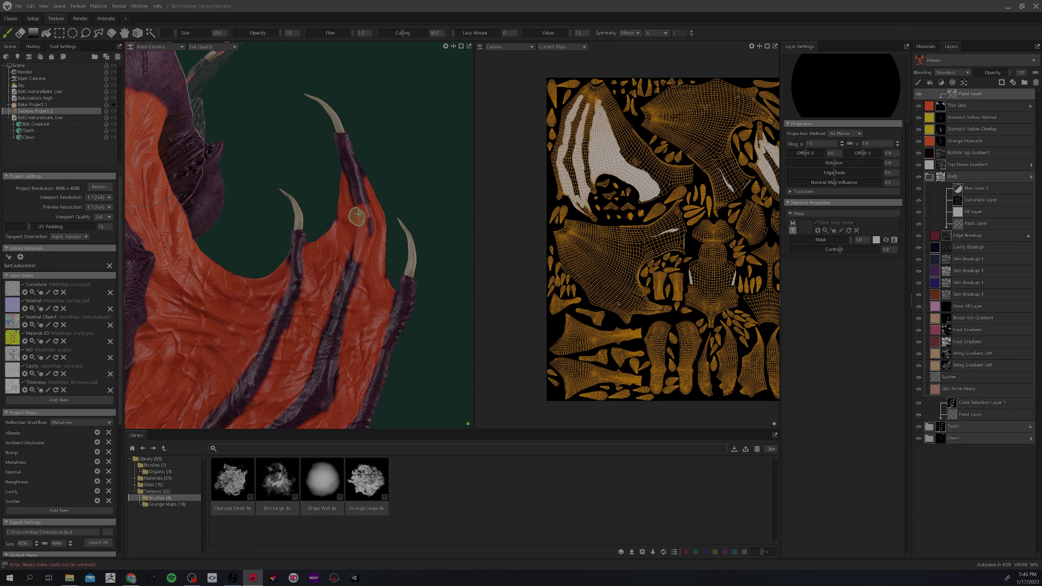
pyautogui.keyDown('alt'); pyautogui.moveTo(343, 312); pyautogui.dragTo(379, 235, button='middle'); pyautogui.keyUp('alt')
pyautogui.moveTo(391, 292)
pyautogui.keyDown('alt'); pyautogui.mouseDown()
pyautogui.moveTo(370, 298)
pyautogui.moveTo(386, 252)
pyautogui.mouseUp(); pyautogui.keyUp('alt')
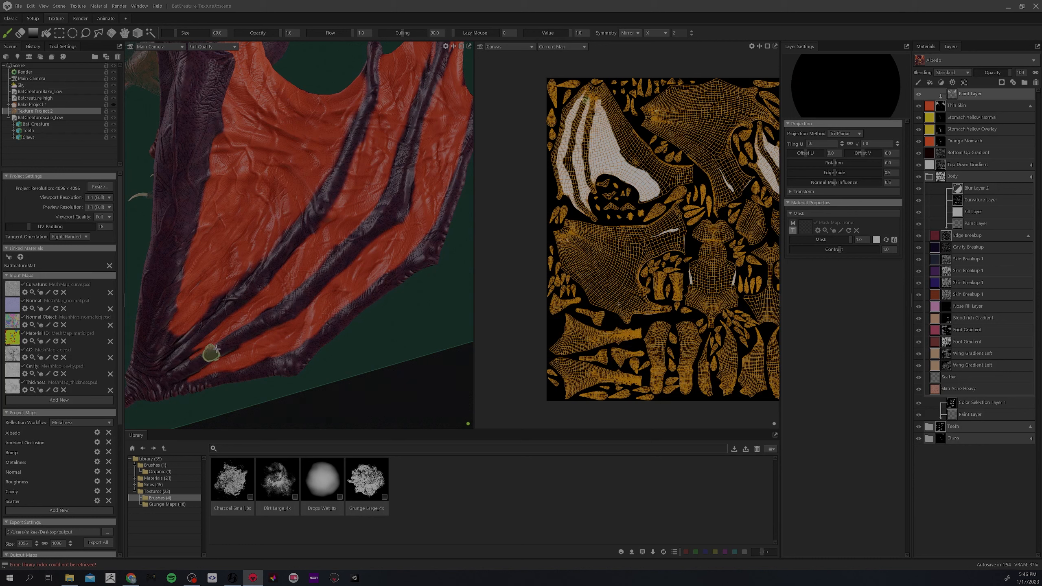
# - Paint the Thin Skin mask in white on the wing's reverse side, along the upper part of the outermost membrane panel up to the fingertip
pyautogui.scroll(-4, 258, 314)
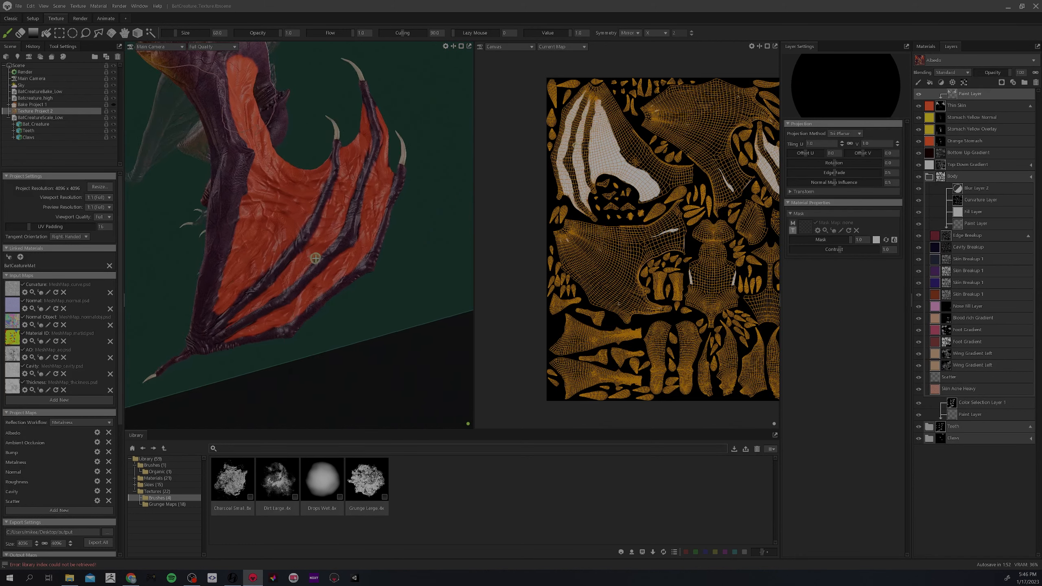
pyautogui.keyDown('alt'); pyautogui.moveTo(369, 279); pyautogui.dragTo(245, 173); pyautogui.keyUp('alt')
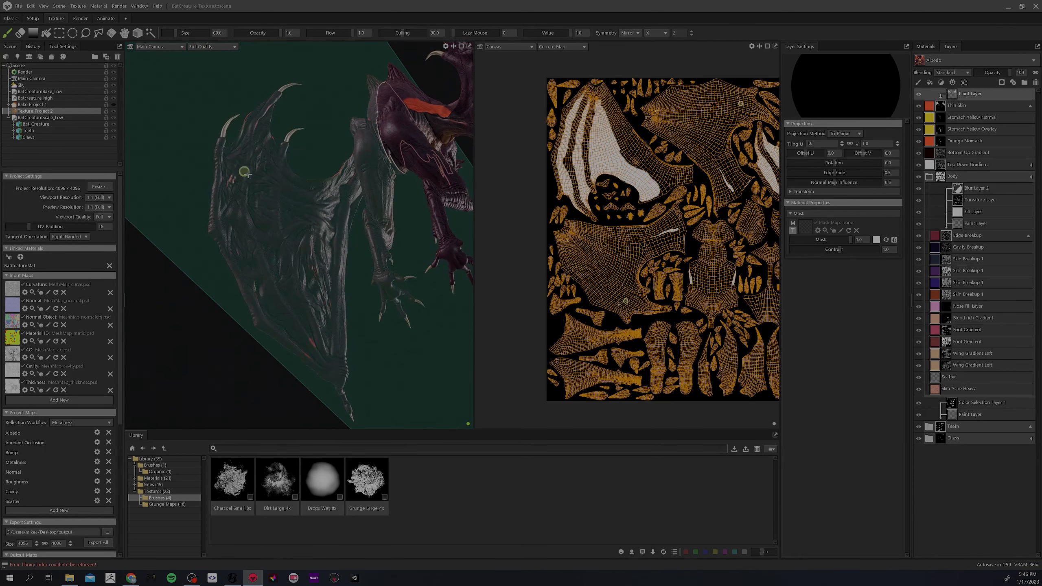
pyautogui.scroll(4, 245, 172)
pyautogui.keyDown('alt'); pyautogui.moveTo(233, 152); pyautogui.dragTo(276, 212, button='middle'); pyautogui.keyUp('alt')
pyautogui.keyDown('alt'); pyautogui.moveTo(230, 205); pyautogui.dragTo(216, 175); pyautogui.keyUp('alt')
pyautogui.press('x')
pyautogui.keyDown('alt'); pyautogui.moveTo(218, 123); pyautogui.dragTo(223, 173, button='middle'); pyautogui.keyUp('alt')
pyautogui.moveTo(223, 189)
pyautogui.mouseDown()
pyautogui.moveTo(220, 167)
pyautogui.moveTo(206, 186)
pyautogui.moveTo(218, 275)
pyautogui.mouseUp()
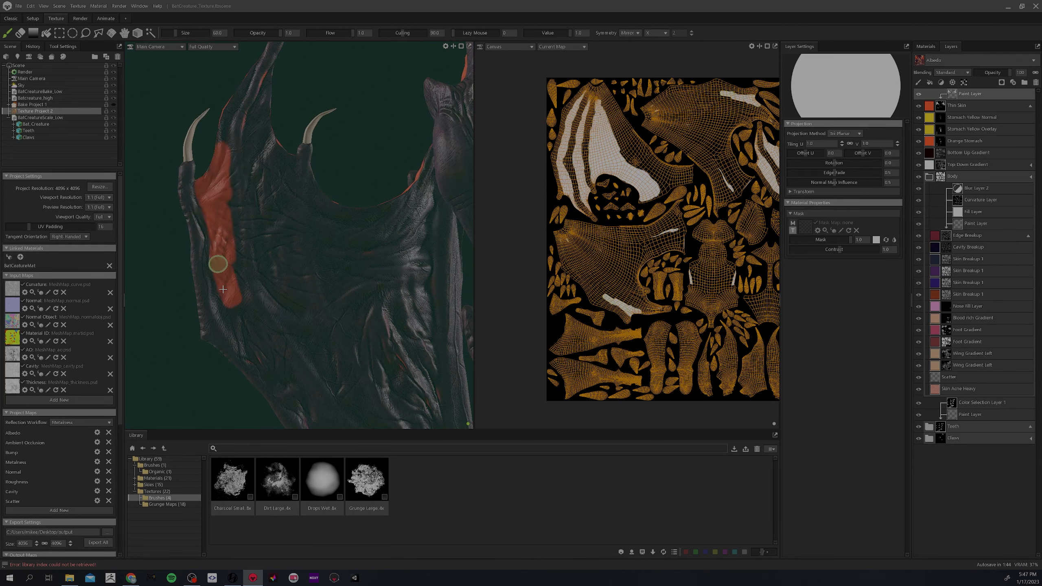
pyautogui.keyDown('alt'); pyautogui.moveTo(235, 289); pyautogui.dragTo(214, 251, button='middle'); pyautogui.keyUp('alt')
pyautogui.moveTo(223, 275)
pyautogui.mouseDown()
pyautogui.moveTo(259, 328)
pyautogui.moveTo(221, 267)
pyautogui.moveTo(220, 289)
pyautogui.mouseUp()
pyautogui.moveTo(218, 248); pyautogui.dragTo(204, 182)
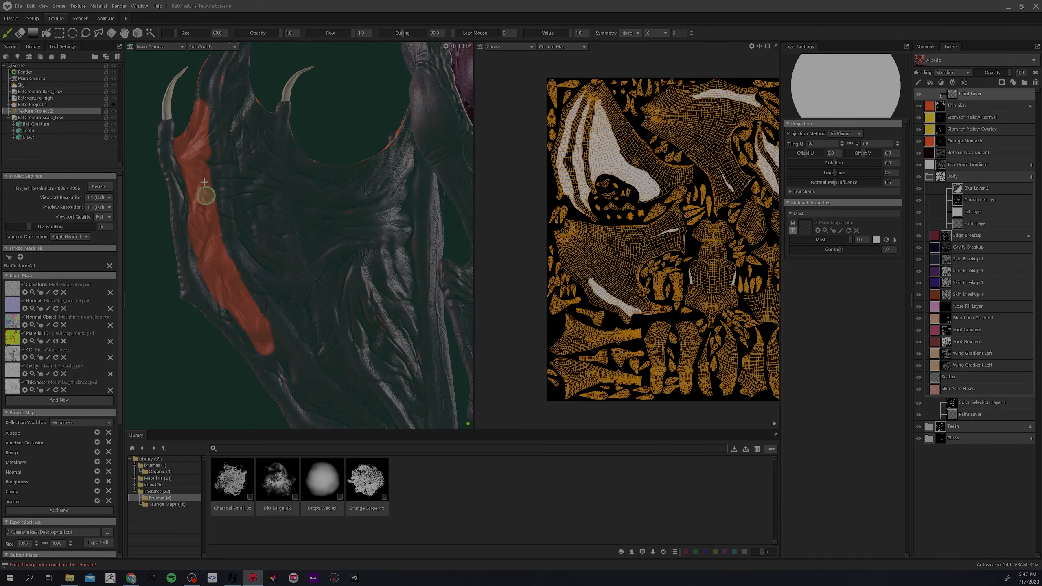
pyautogui.keyDown('alt'); pyautogui.moveTo(199, 130); pyautogui.dragTo(218, 178, button='middle'); pyautogui.keyUp('alt')
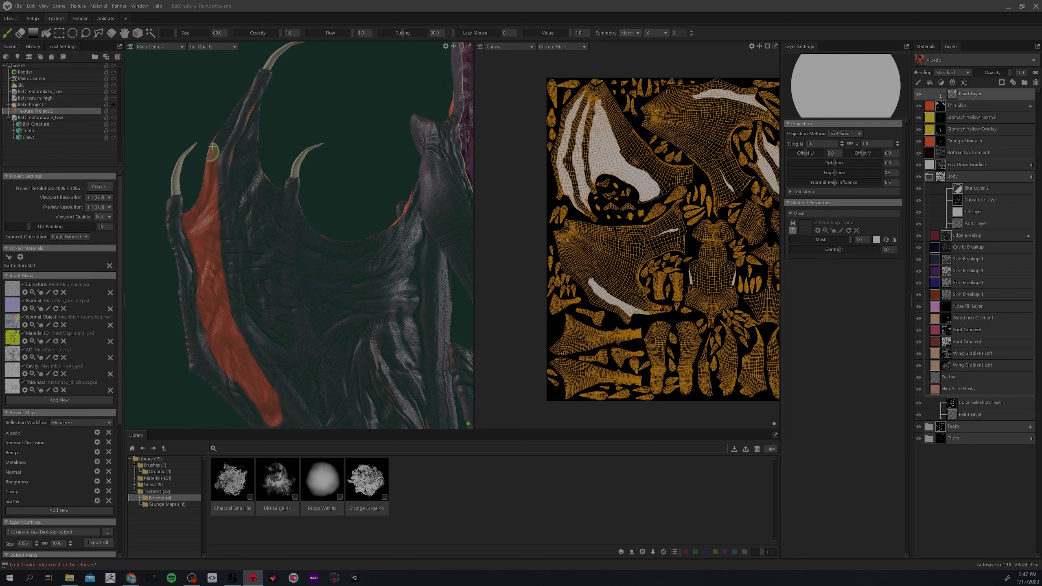
# - Extend the mask strip of the reverse side's outermost panel down to the wing wrist
pyautogui.keyDown('alt'); pyautogui.moveTo(208, 242); pyautogui.dragTo(202, 165, button='middle'); pyautogui.keyUp('alt')
pyautogui.keyDown('alt'); pyautogui.moveTo(267, 314); pyautogui.dragTo(239, 245, button='middle'); pyautogui.keyUp('alt')
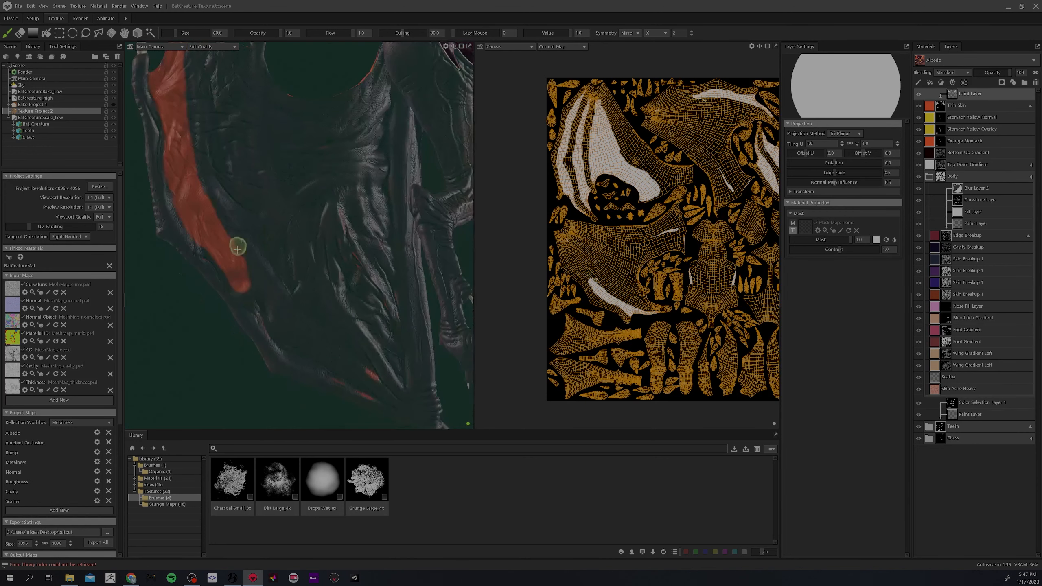
pyautogui.moveTo(259, 289)
pyautogui.mouseDown()
pyautogui.moveTo(230, 238)
pyautogui.moveTo(218, 258)
pyautogui.mouseUp()
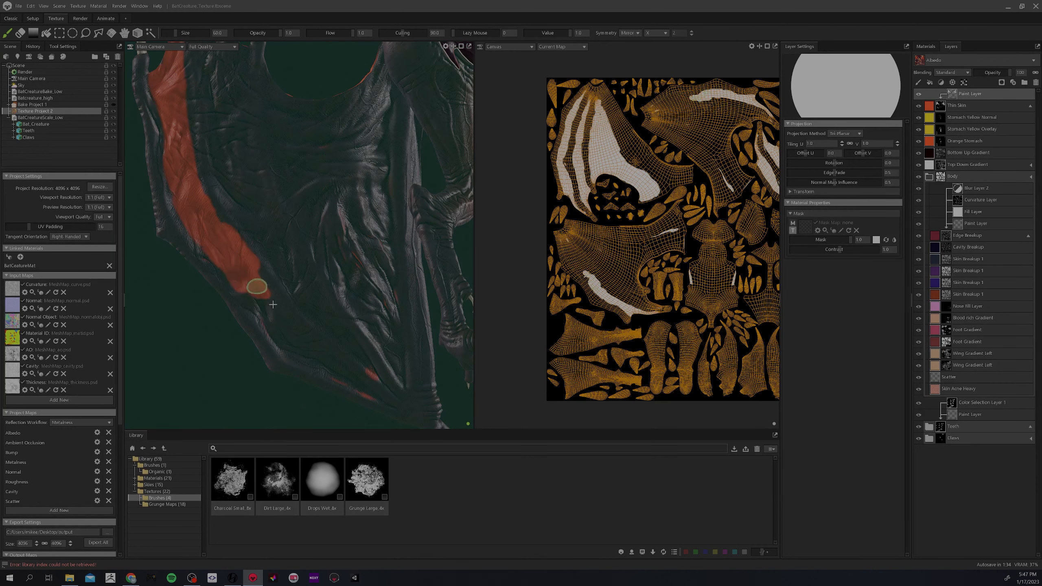
pyautogui.moveTo(272, 304); pyautogui.dragTo(284, 318)
pyautogui.keyDown('alt'); pyautogui.moveTo(293, 321); pyautogui.dragTo(252, 264, button='middle'); pyautogui.keyUp('alt')
pyautogui.moveTo(243, 249)
pyautogui.mouseDown()
pyautogui.moveTo(291, 295)
pyautogui.moveTo(256, 284)
pyautogui.moveTo(230, 247)
pyautogui.moveTo(242, 237)
pyautogui.moveTo(260, 275)
pyautogui.mouseUp()
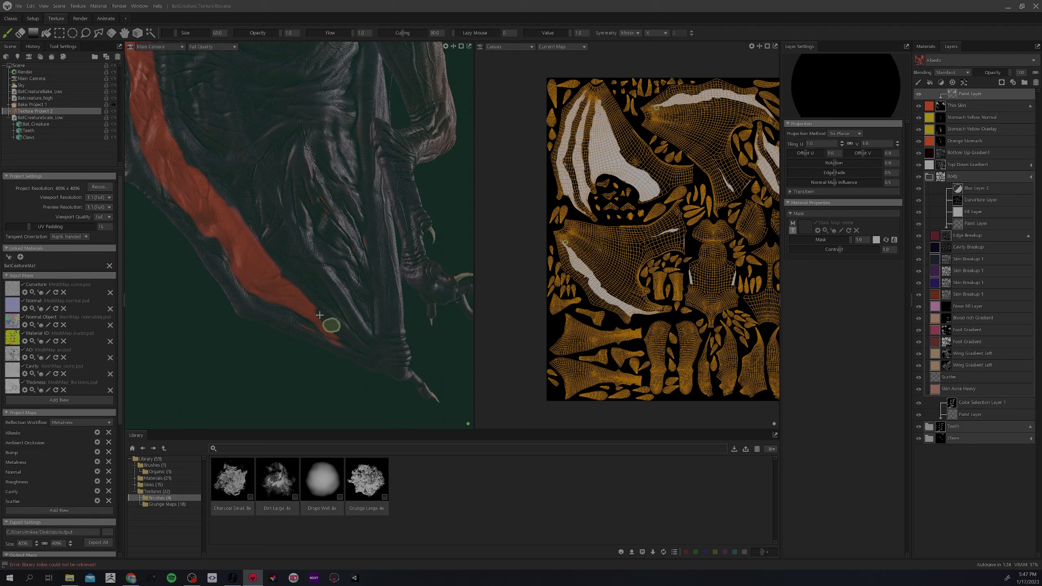
# - Trim the edges of the outermost mask strip on the wing's reverse side with black paint along the finger bones
pyautogui.keyDown('alt'); pyautogui.moveTo(284, 258); pyautogui.dragTo(304, 267); pyautogui.keyUp('alt')
pyautogui.keyDown('shift'); pyautogui.moveTo(305, 268); pyautogui.dragTo(379, 255, button='right'); pyautogui.keyUp('shift')
pyautogui.keyDown('alt'); pyautogui.moveTo(258, 217); pyautogui.dragTo(226, 197); pyautogui.keyUp('alt')
pyautogui.press('x')
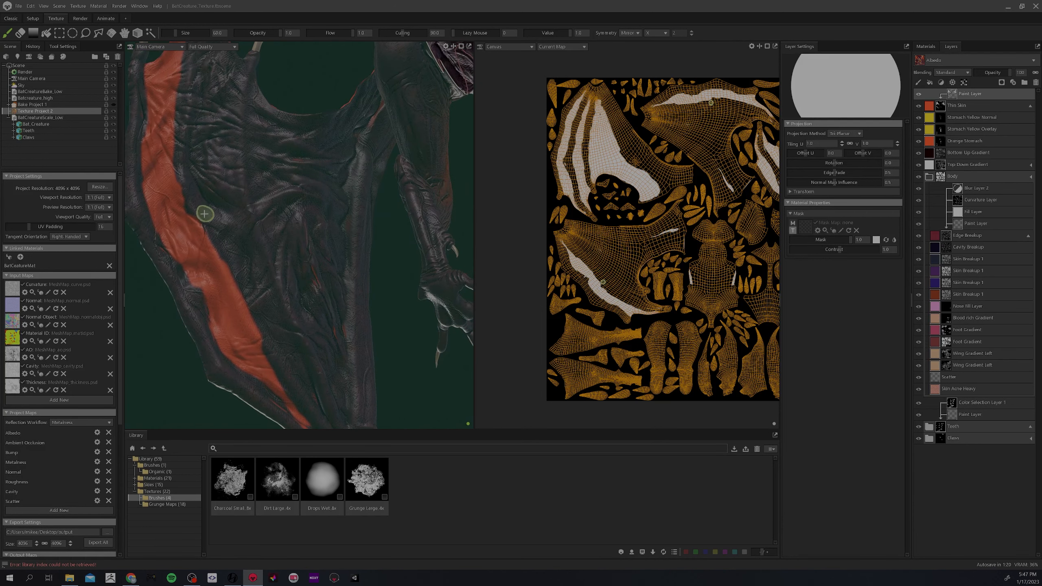
pyautogui.press('x')
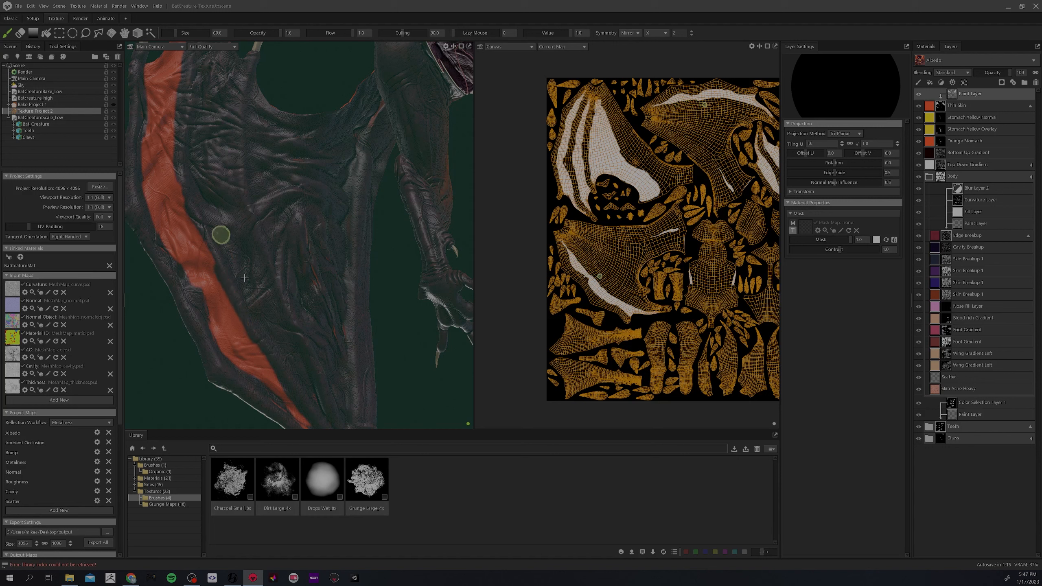
pyautogui.keyDown('alt'); pyautogui.moveTo(300, 253); pyautogui.dragTo(283, 262); pyautogui.keyUp('alt')
# - Paint the Thin Skin mask in white over the upper part of the reverse side's middle membrane panel, between the first and second fingers
pyautogui.press('x')
pyautogui.keyDown('alt'); pyautogui.moveTo(229, 148); pyautogui.dragTo(225, 189); pyautogui.keyUp('alt')
pyautogui.keyDown('alt'); pyautogui.moveTo(195, 110); pyautogui.dragTo(220, 196, button='middle'); pyautogui.keyUp('alt')
pyautogui.moveTo(220, 197)
pyautogui.mouseDown()
pyautogui.moveTo(213, 90)
pyautogui.moveTo(208, 224)
pyautogui.moveTo(223, 193)
pyautogui.moveTo(222, 159)
pyautogui.mouseUp()
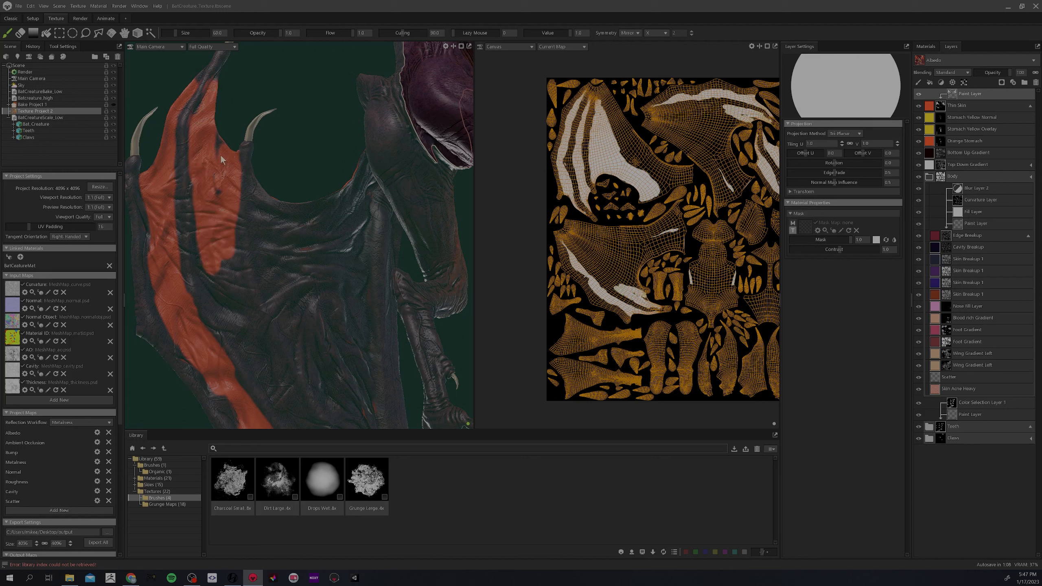
pyautogui.keyDown('alt'); pyautogui.moveTo(261, 340); pyautogui.dragTo(242, 267, button='middle'); pyautogui.keyUp('alt')
pyautogui.moveTo(209, 168)
pyautogui.mouseDown()
pyautogui.moveTo(232, 251)
pyautogui.moveTo(187, 192)
pyautogui.moveTo(183, 166)
pyautogui.mouseUp()
pyautogui.keyDown('alt'); pyautogui.moveTo(250, 281); pyautogui.dragTo(217, 236, button='middle'); pyautogui.keyUp('alt')
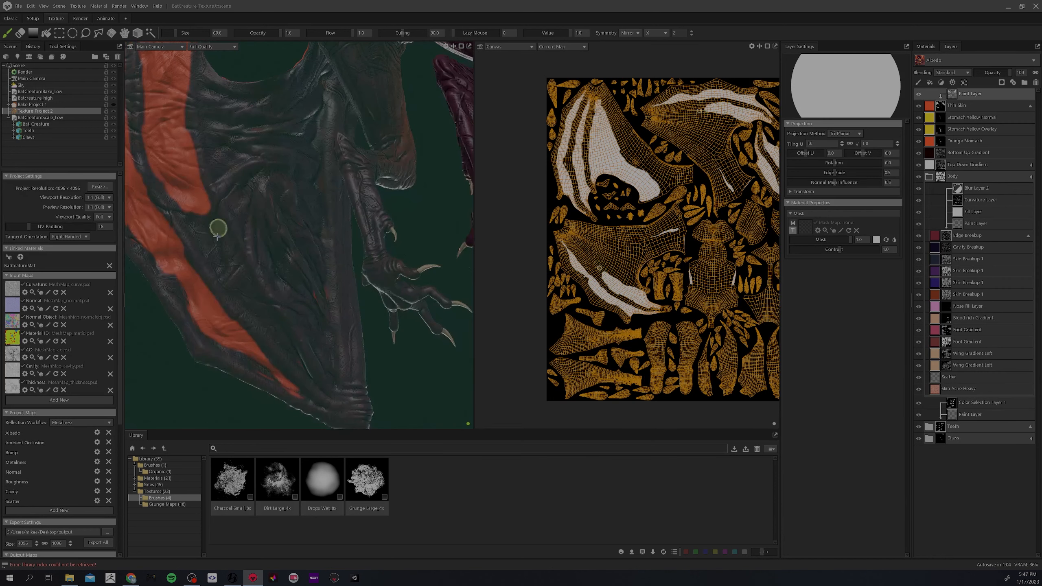
# - Continue the middle panel's mask strip down to the wing wrist on the reverse side and tidy its lower end
pyautogui.moveTo(223, 244)
pyautogui.mouseDown()
pyautogui.moveTo(231, 265)
pyautogui.moveTo(212, 246)
pyautogui.mouseUp()
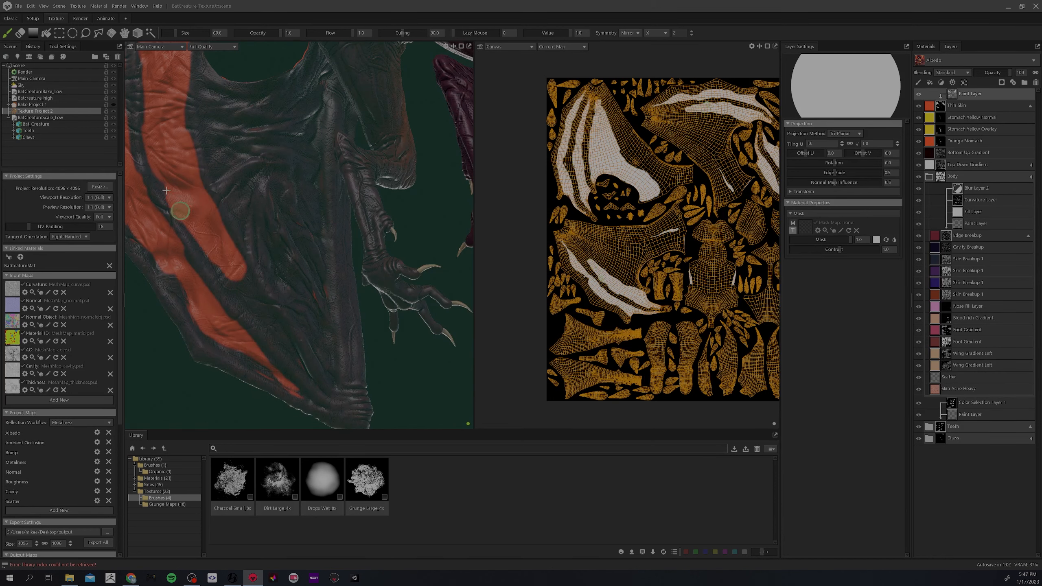
pyautogui.moveTo(166, 191); pyautogui.dragTo(152, 163)
pyautogui.keyDown('alt'); pyautogui.moveTo(242, 278); pyautogui.dragTo(214, 216, button='middle'); pyautogui.keyUp('alt')
pyautogui.moveTo(214, 216)
pyautogui.mouseDown()
pyautogui.moveTo(272, 299)
pyautogui.moveTo(193, 222)
pyautogui.moveTo(285, 327)
pyautogui.mouseUp()
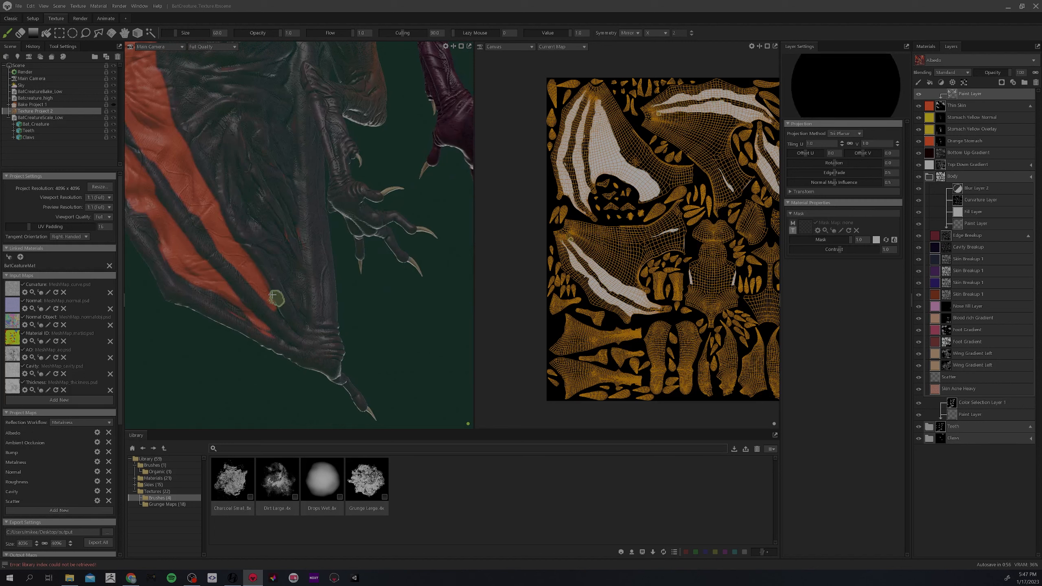
pyautogui.keyDown('alt'); pyautogui.moveTo(234, 242); pyautogui.dragTo(249, 269, button='middle'); pyautogui.keyUp('alt')
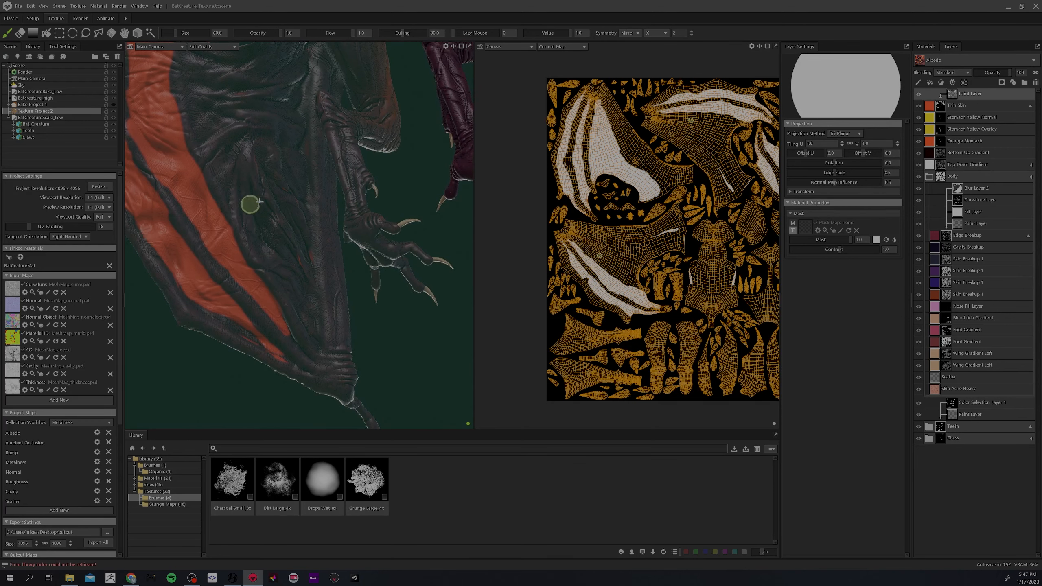
# - Enlarge the brush and fill the large main membrane on the wing's reverse side with the Thin Skin mask
pyautogui.keyDown('alt'); pyautogui.moveTo(260, 202); pyautogui.dragTo(303, 295, button='middle'); pyautogui.keyUp('alt')
pyautogui.keyDown('alt'); pyautogui.moveTo(270, 221); pyautogui.dragTo(288, 223); pyautogui.keyUp('alt')
pyautogui.click(324, 177)
pyautogui.moveTo(299, 178); pyautogui.dragTo(322, 179, button='right')
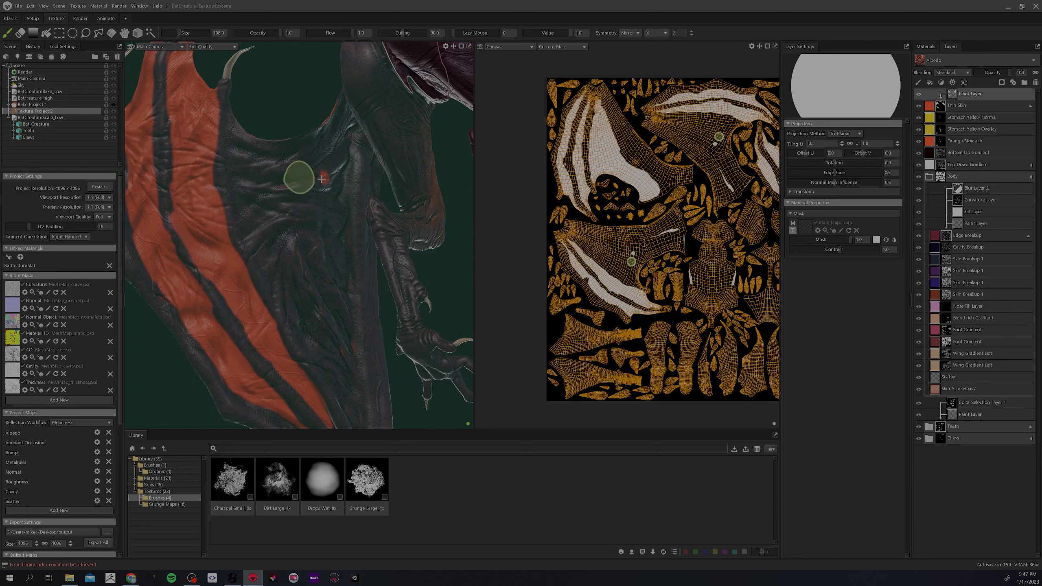
pyautogui.moveTo(321, 179)
pyautogui.mouseDown()
pyautogui.moveTo(278, 195)
pyautogui.moveTo(320, 136)
pyautogui.moveTo(256, 144)
pyautogui.moveTo(288, 264)
pyautogui.moveTo(317, 287)
pyautogui.moveTo(344, 181)
pyautogui.moveTo(338, 139)
pyautogui.moveTo(314, 131)
pyautogui.moveTo(323, 172)
pyautogui.moveTo(352, 184)
pyautogui.moveTo(298, 244)
pyautogui.moveTo(317, 243)
pyautogui.moveTo(314, 228)
pyautogui.moveTo(330, 232)
pyautogui.moveTo(319, 273)
pyautogui.moveTo(333, 333)
pyautogui.moveTo(295, 258)
pyautogui.moveTo(303, 215)
pyautogui.moveTo(370, 323)
pyautogui.mouseUp()
# - Paint the main membrane's mask edge along the arm bone and up towards the body with a smaller brush
pyautogui.press('[')
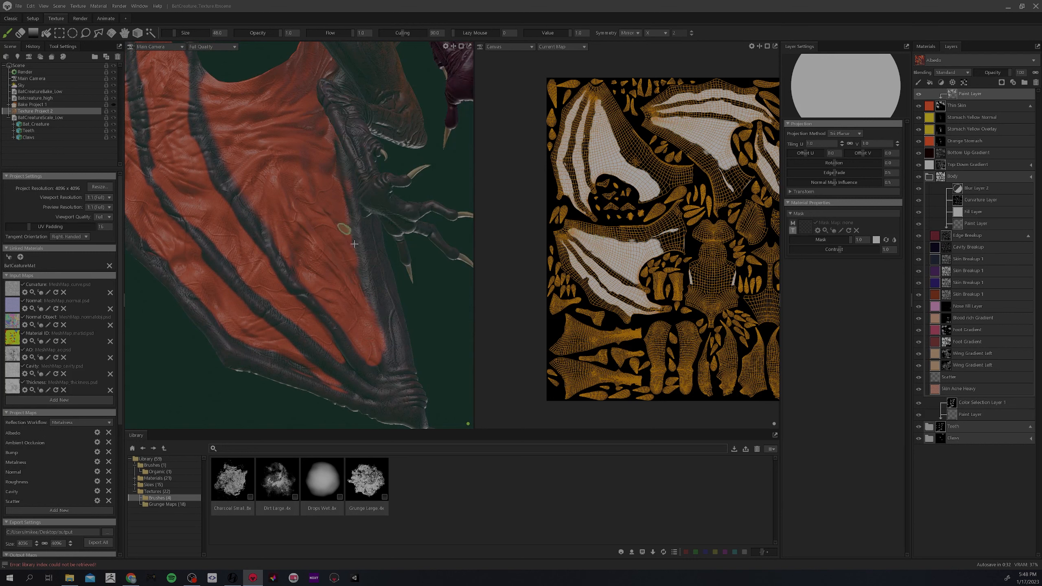
pyautogui.moveTo(354, 243)
pyautogui.mouseDown()
pyautogui.moveTo(385, 368)
pyautogui.moveTo(371, 226)
pyautogui.mouseUp()
pyautogui.keyDown('alt'); pyautogui.moveTo(361, 176); pyautogui.dragTo(361, 150); pyautogui.keyUp('alt')
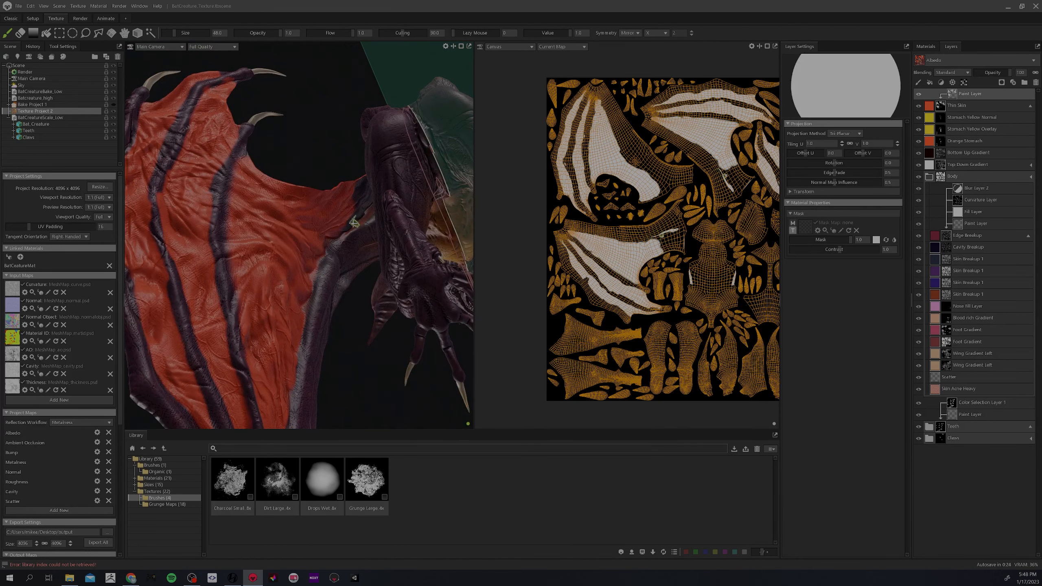
pyautogui.keyDown('alt'); pyautogui.moveTo(354, 223); pyautogui.dragTo(382, 240); pyautogui.keyUp('alt')
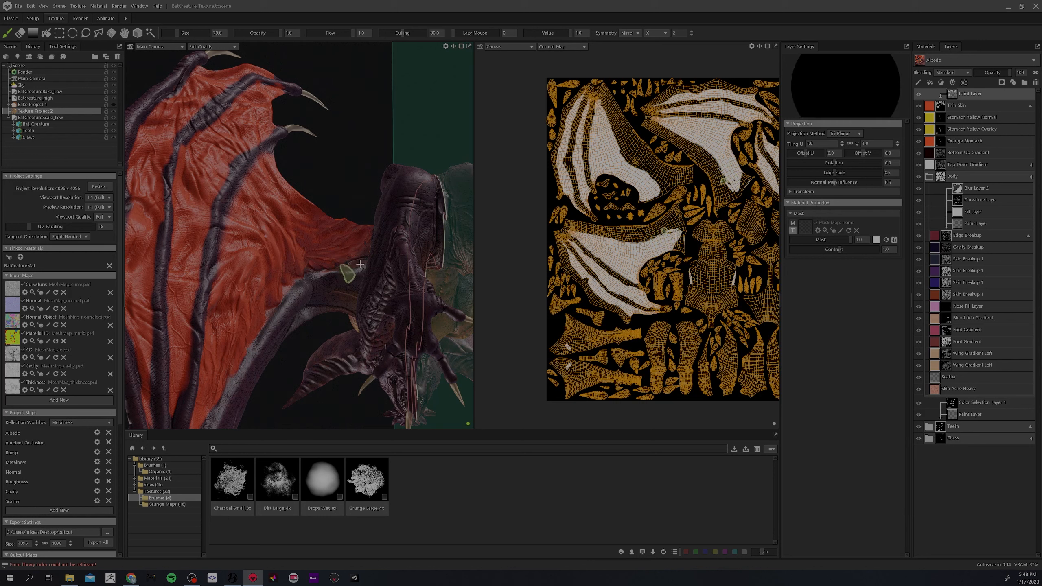
# - Touch up the Thin Skin mask around the second wing fingertip on the front side, alternating white and black paint
pyautogui.moveTo(345, 276)
pyautogui.keyDown('alt'); pyautogui.mouseDown()
pyautogui.moveTo(285, 323)
pyautogui.moveTo(318, 228)
pyautogui.moveTo(305, 218)
pyautogui.moveTo(289, 224)
pyautogui.moveTo(298, 233)
pyautogui.mouseUp(); pyautogui.keyUp('alt')
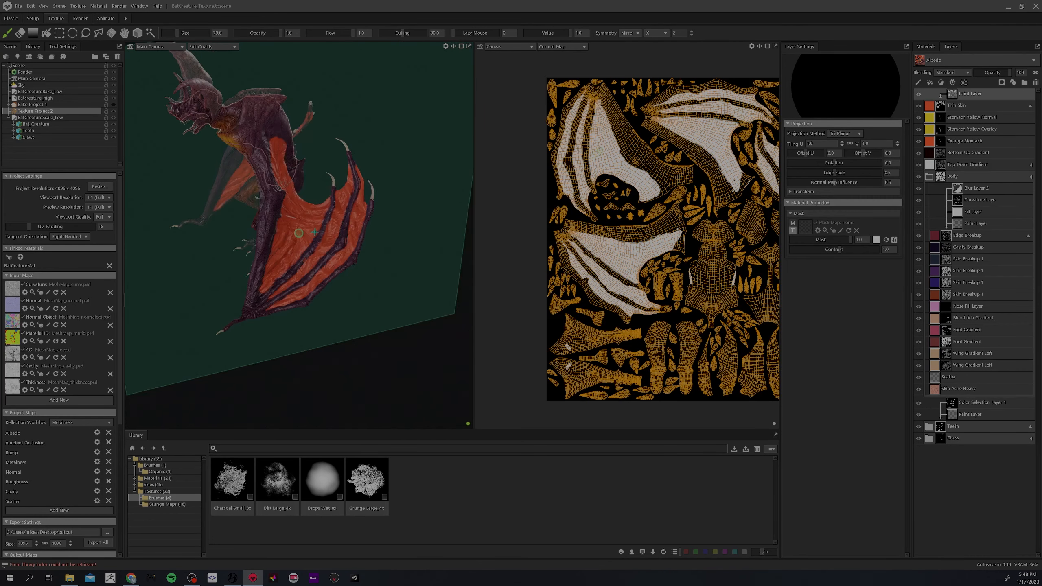
pyautogui.scroll(3, 359, 207)
pyautogui.press('x')
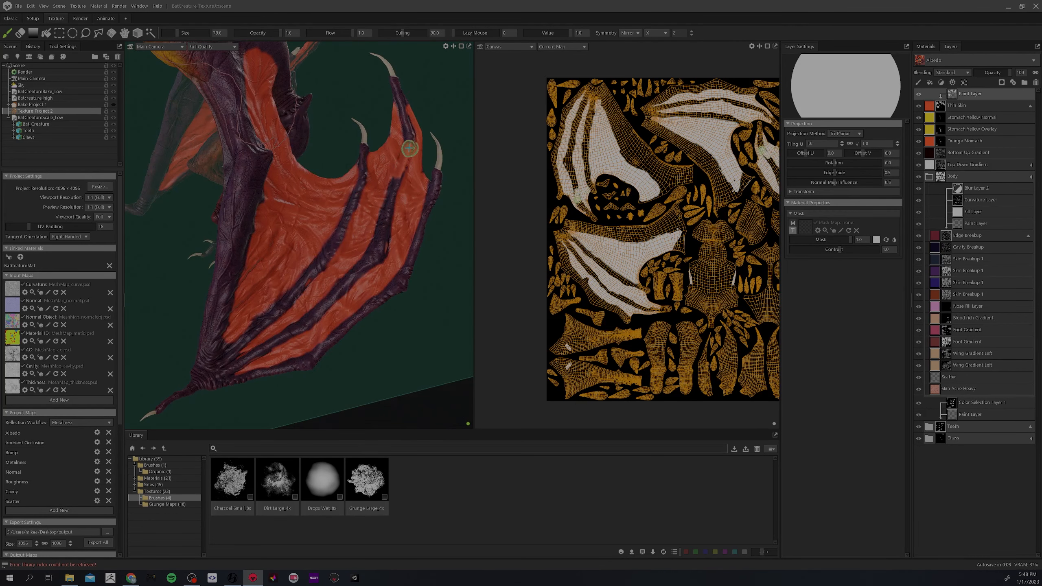
pyautogui.press('x')
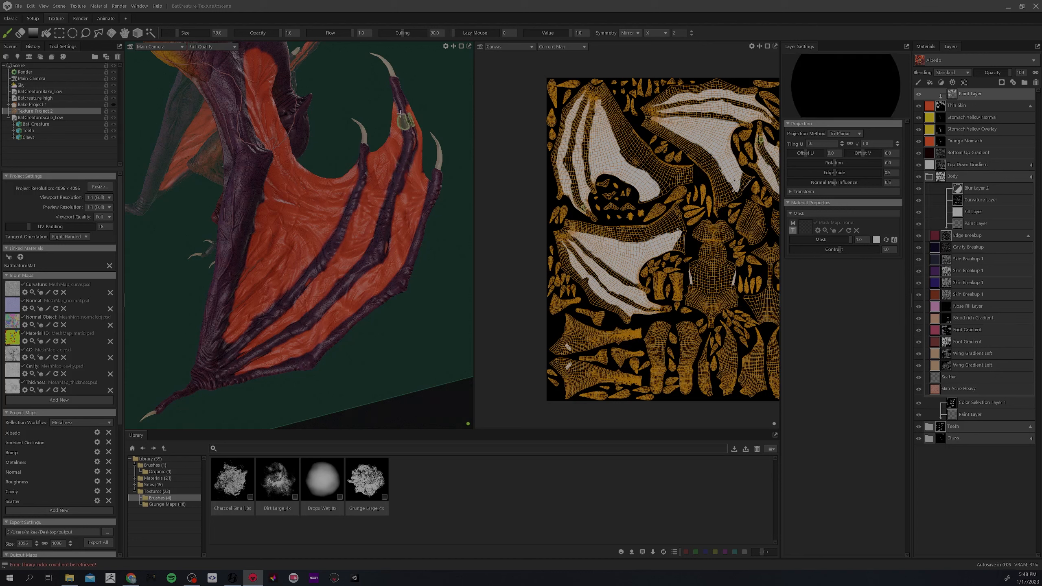
pyautogui.press('x')
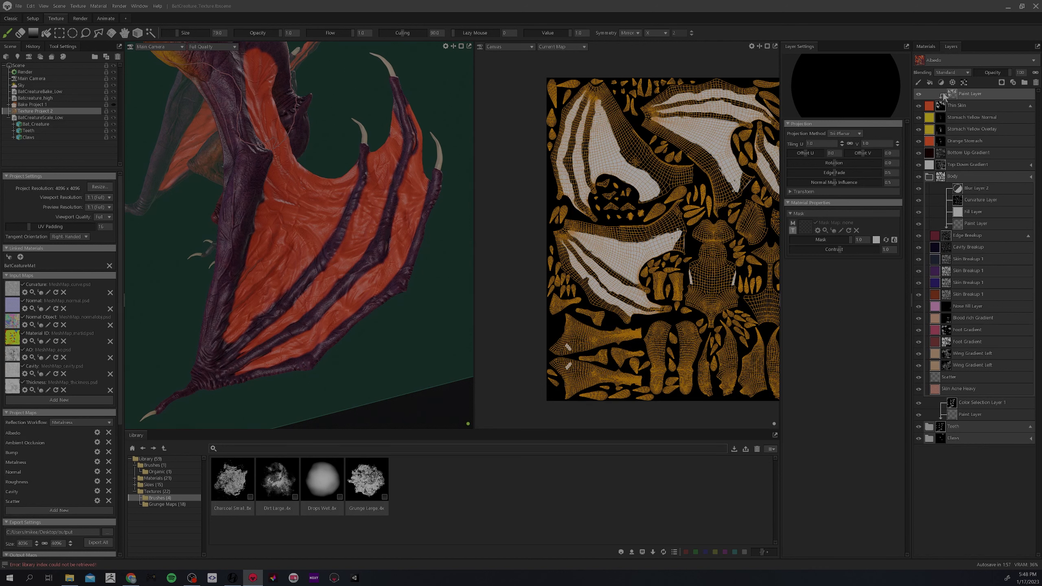
# - Add a blur layer to the Thin Skin mask and raise its Blur Radius to soften the painted edges
pyautogui.click(941, 83)
pyautogui.click(951, 93)
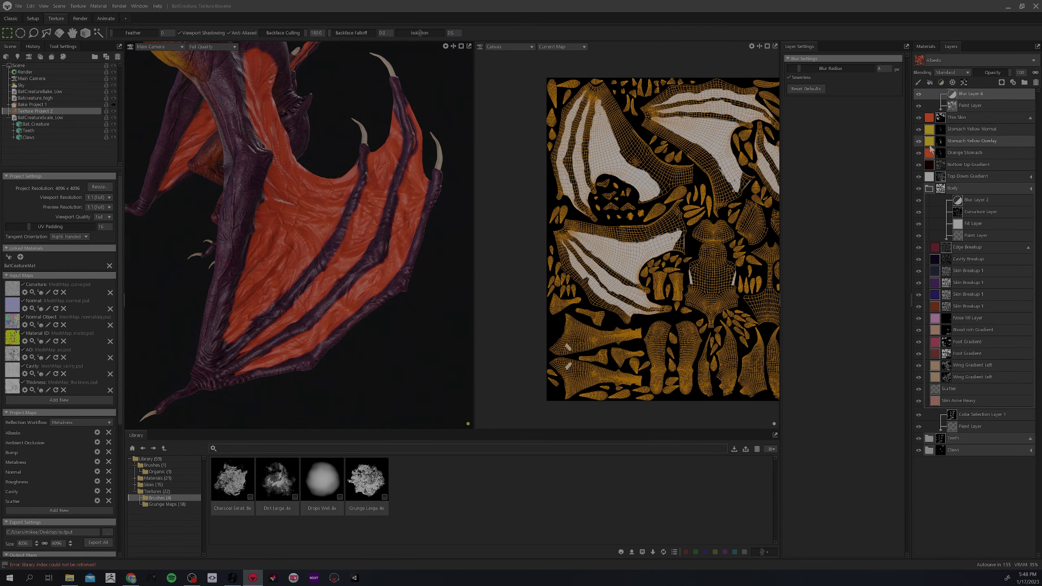
pyautogui.moveTo(799, 68); pyautogui.dragTo(817, 69)
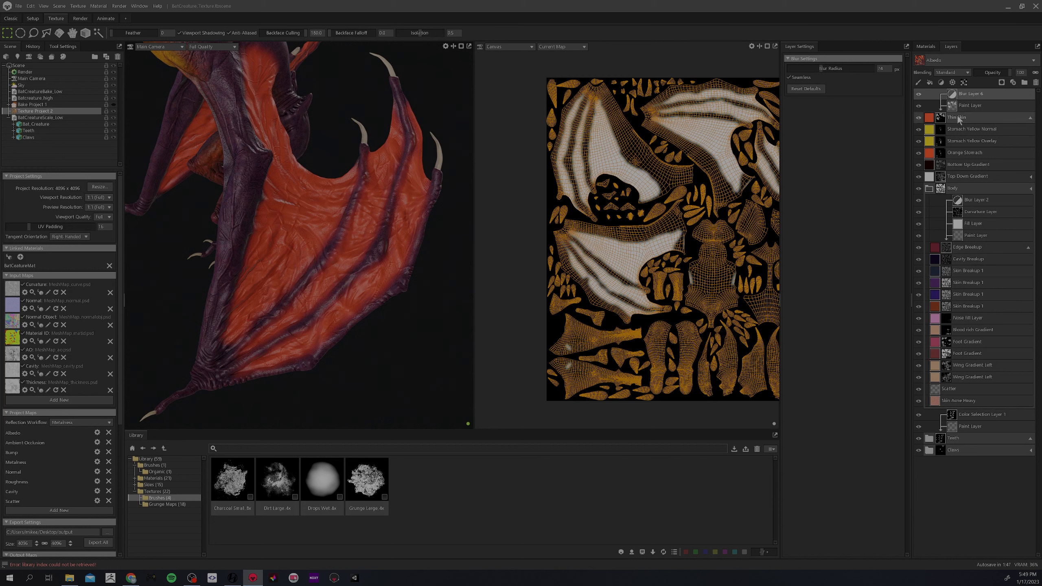
# - Select the Thin Skin mask's paint layer and enlarge the brush, swapping between black and white for touch-ups around the second wing fingertip
pyautogui.click(976, 106)
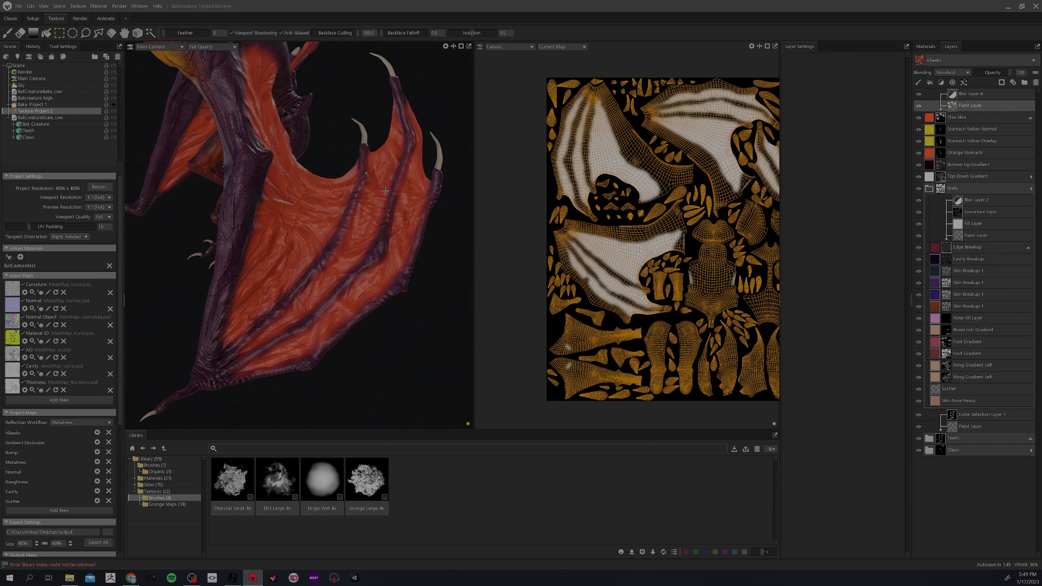
pyautogui.click(6, 34)
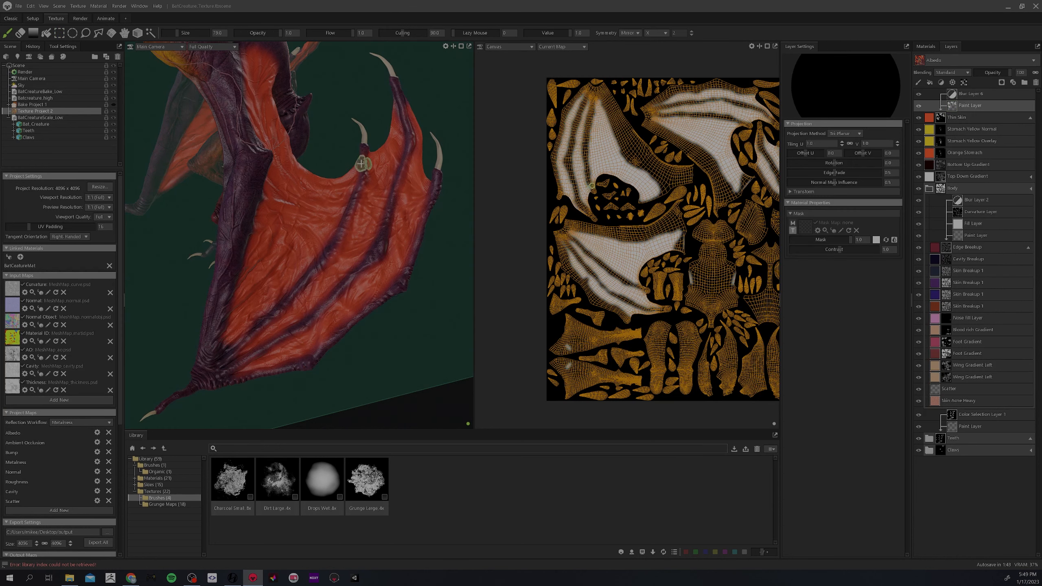
pyautogui.keyDown('alt'); pyautogui.moveTo(361, 164); pyautogui.dragTo(371, 183); pyautogui.keyUp('alt')
pyautogui.press(']')
pyautogui.press('x')
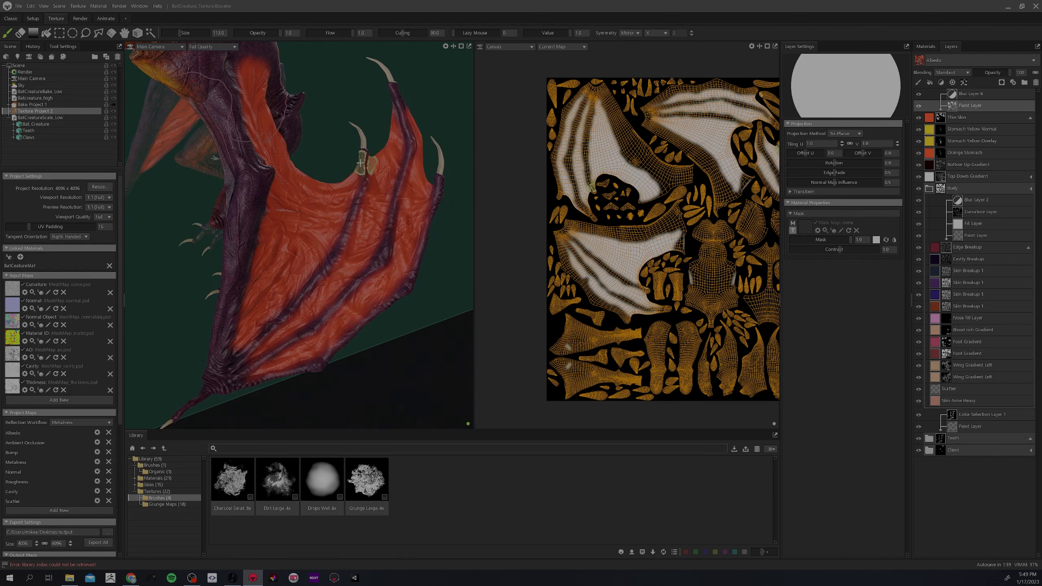
pyautogui.press('x')
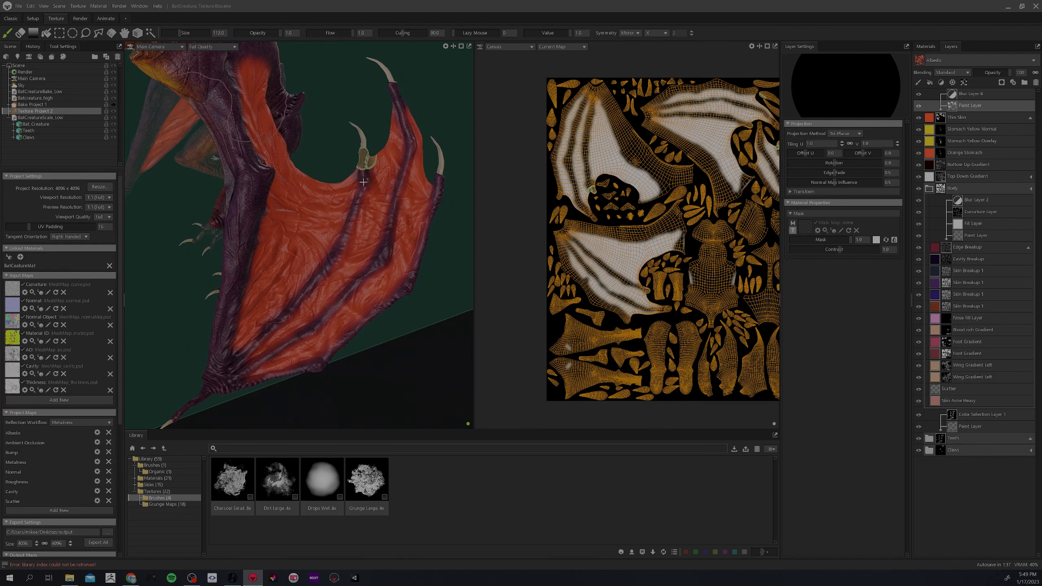
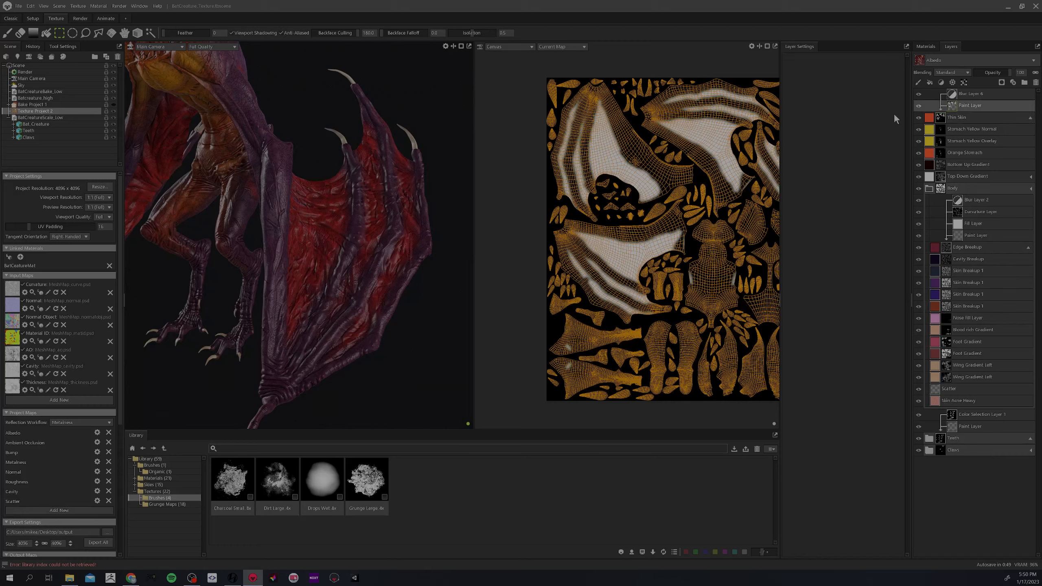
# - Hide the blur layer on the Thin Skin mask to inspect the unblurred painted edges in the UV view
pyautogui.moveTo(631, 200); pyautogui.dragTo(510, 220, button='middle')
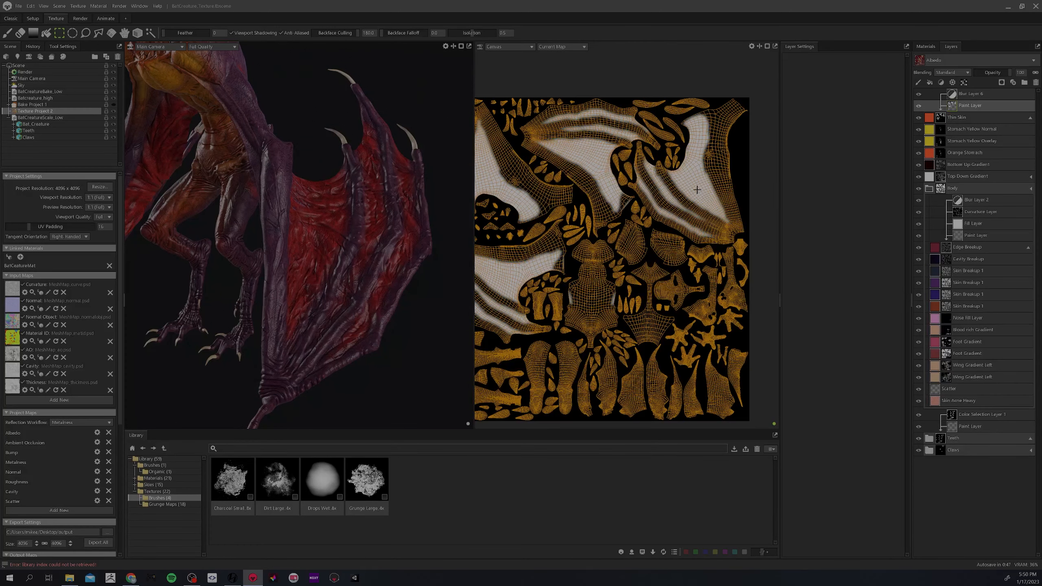
pyautogui.scroll(2, 699, 180)
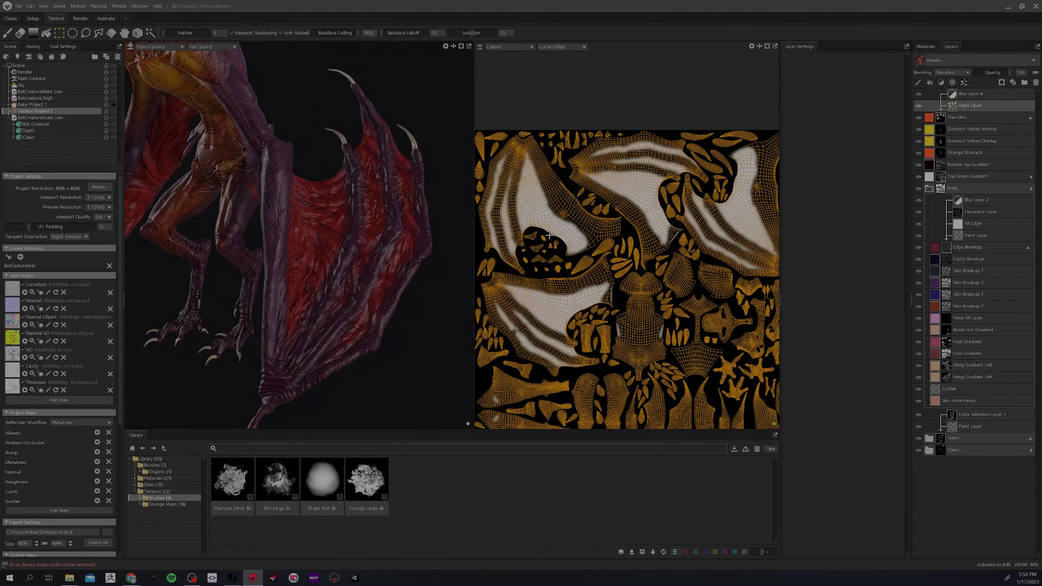
pyautogui.scroll(3, 531, 197)
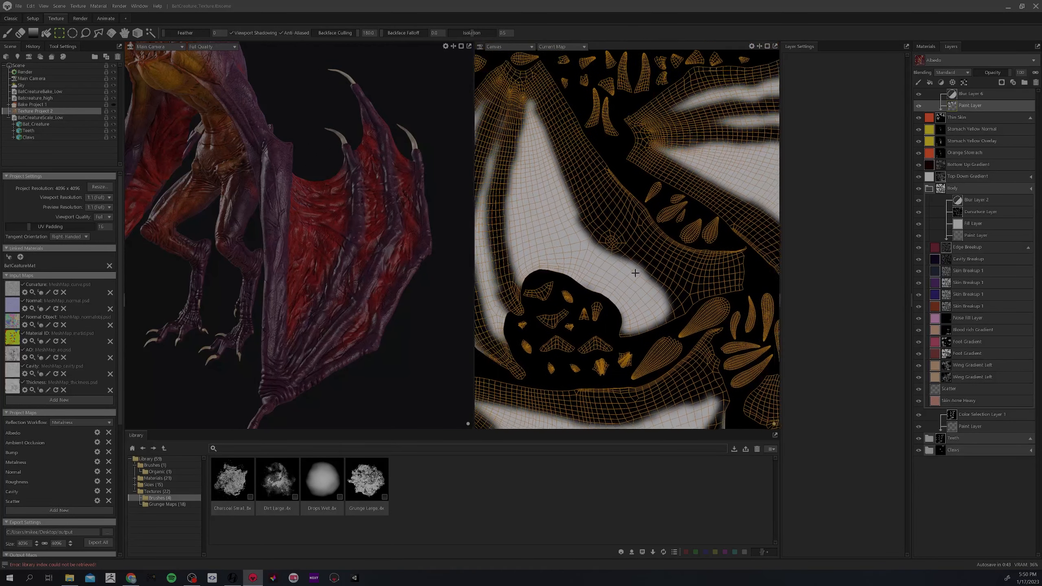
pyautogui.click(920, 98)
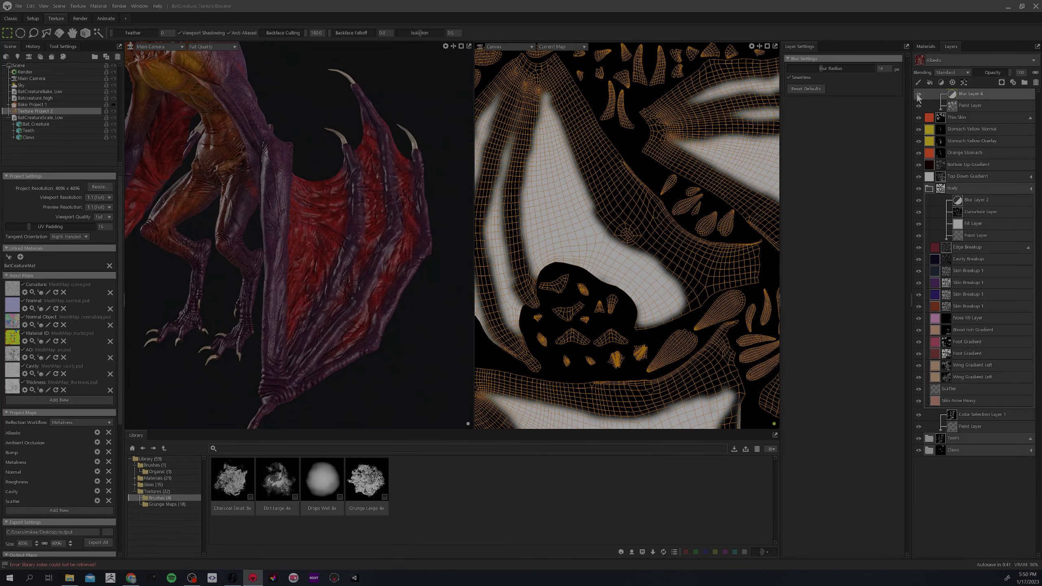
pyautogui.click(918, 95)
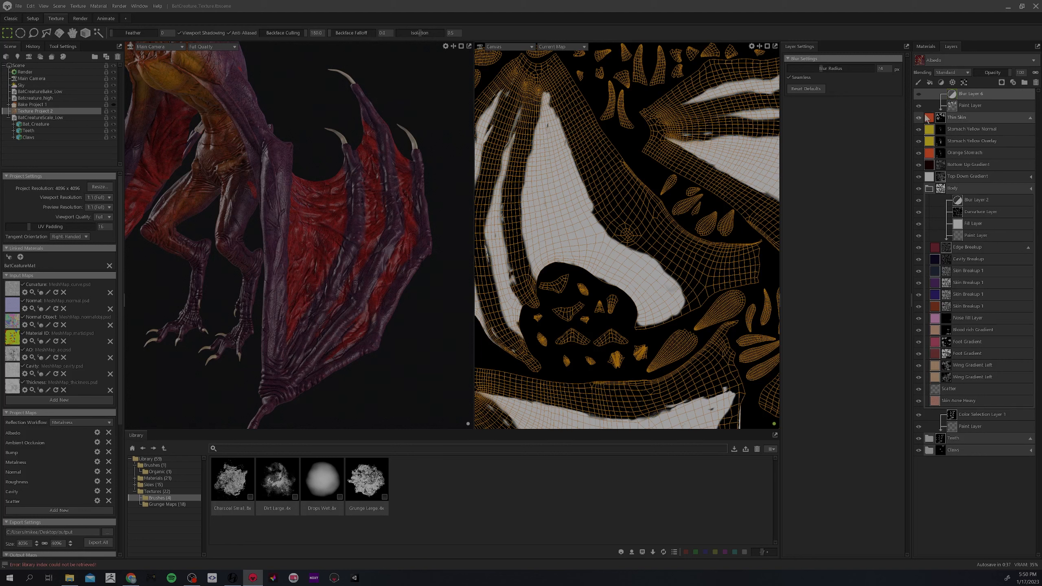
# - Activate the Brush on the Thin Skin mask's paint layer and open the brush's tool settings
pyautogui.click(959, 106)
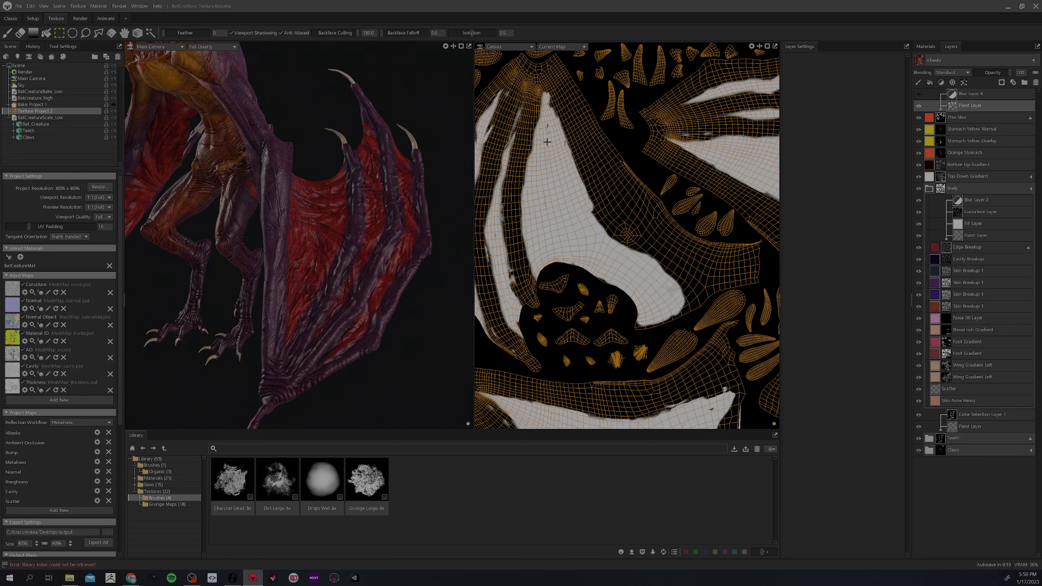
pyautogui.moveTo(548, 126); pyautogui.dragTo(550, 146)
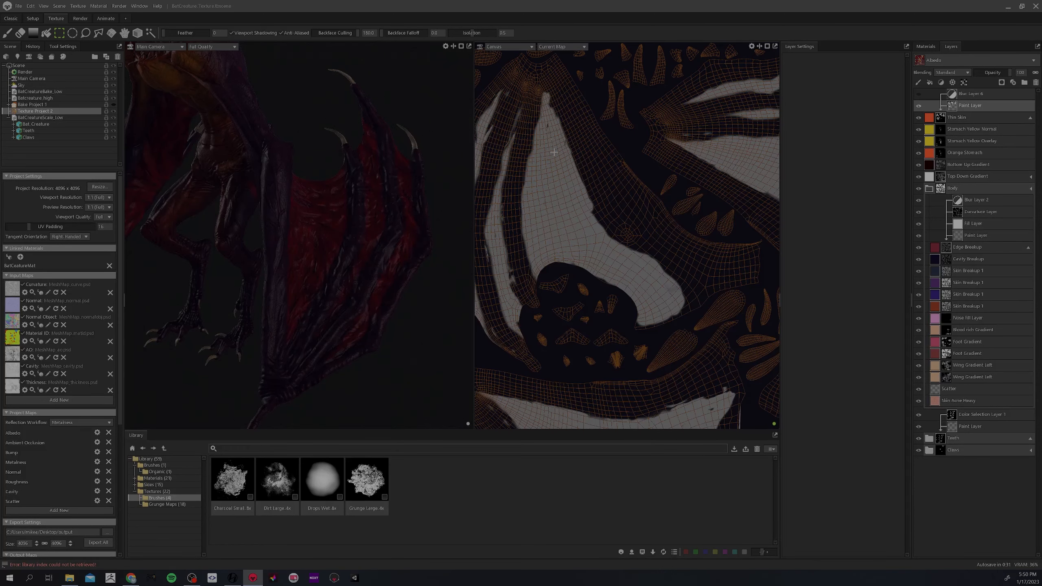
pyautogui.moveTo(450, 142); pyautogui.dragTo(451, 142)
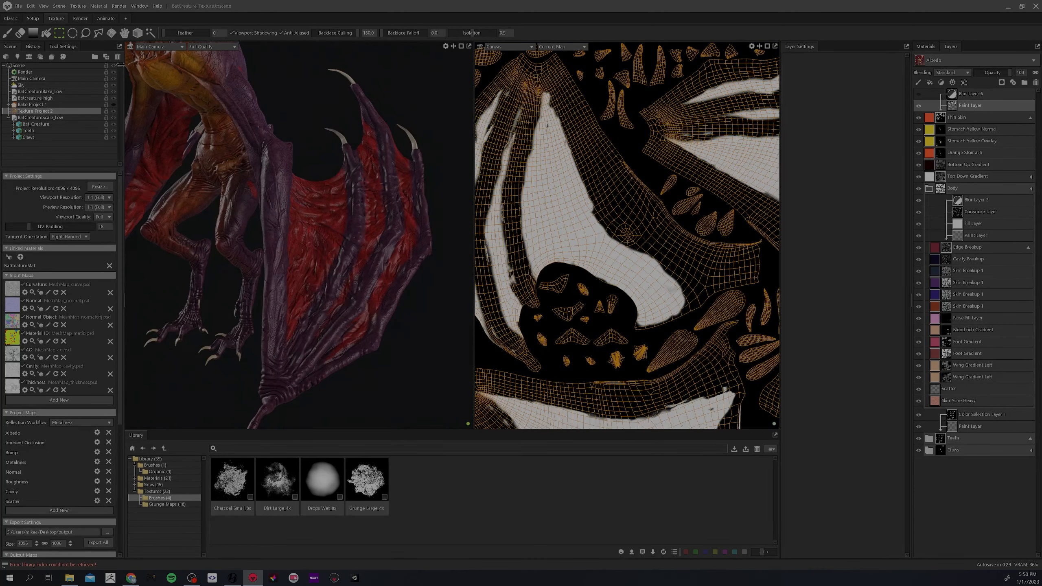
pyautogui.click(7, 34)
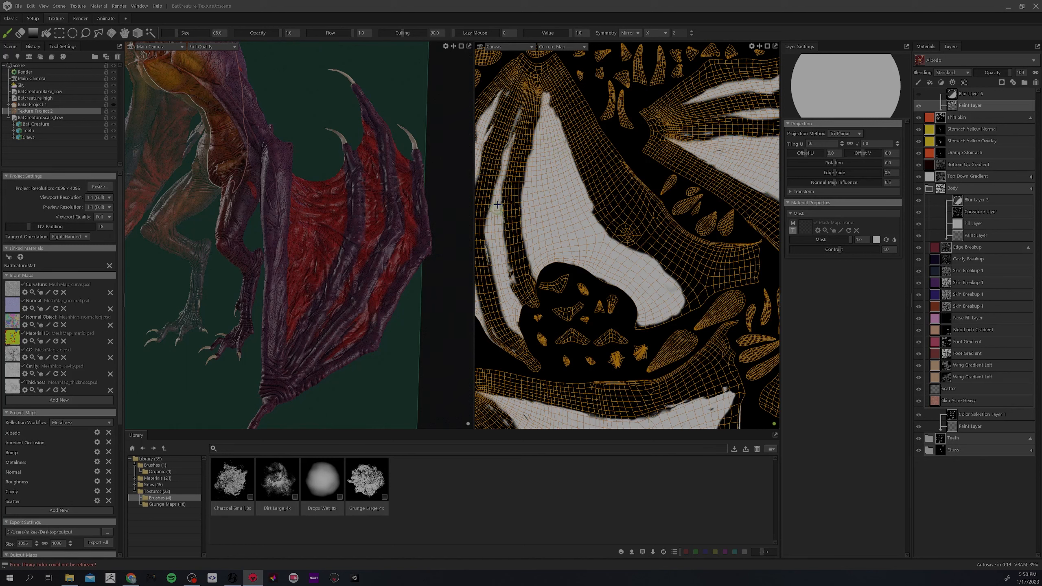
pyautogui.click(62, 46)
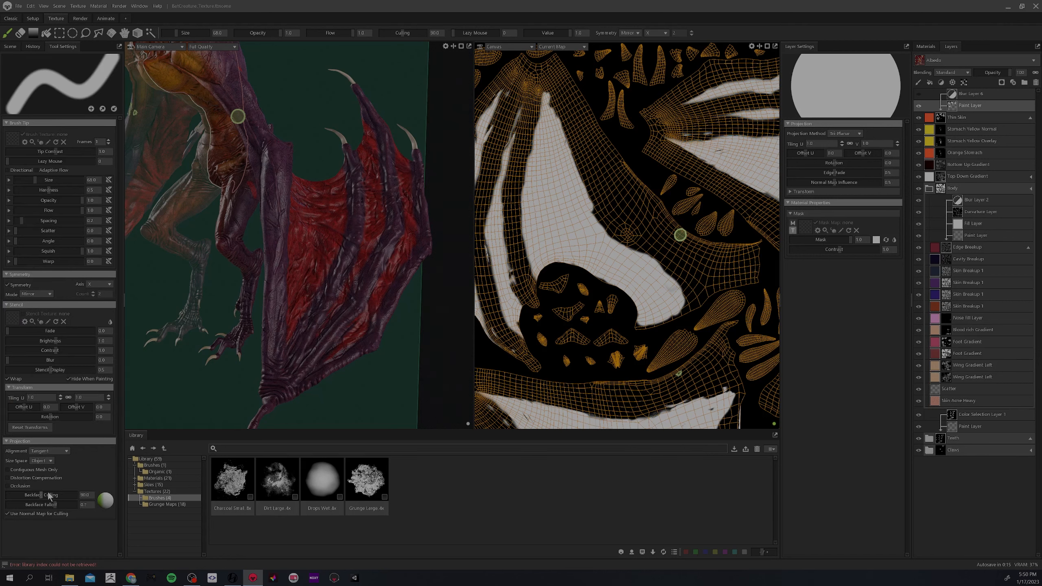
# - Paint black over the rough mask edge along a finger bone on the lower wing's UV island and show the blur layer again
pyautogui.moveTo(609, 216); pyautogui.dragTo(551, 256, button='middle')
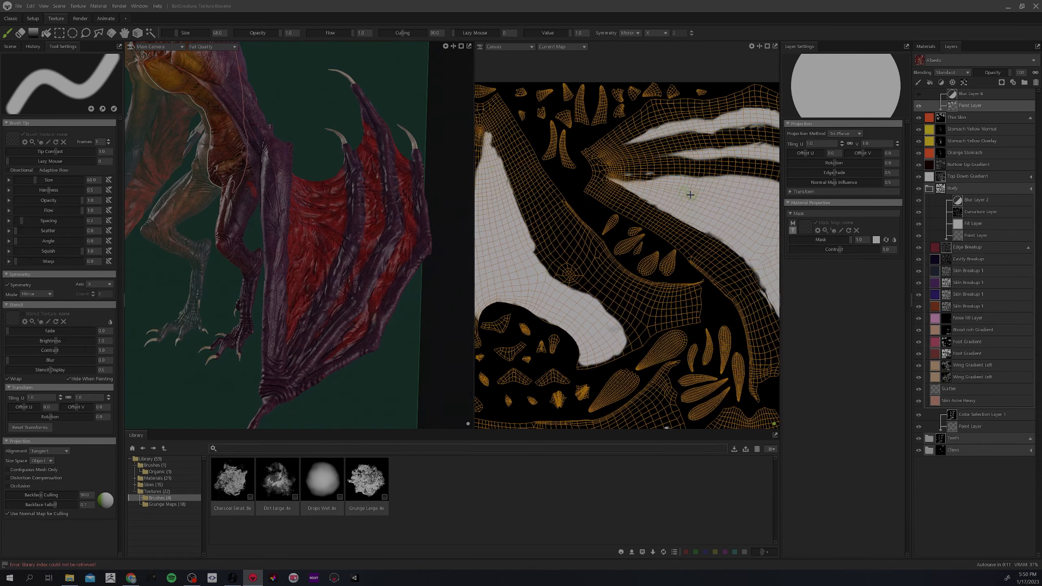
pyautogui.moveTo(689, 194); pyautogui.dragTo(664, 207, button='middle')
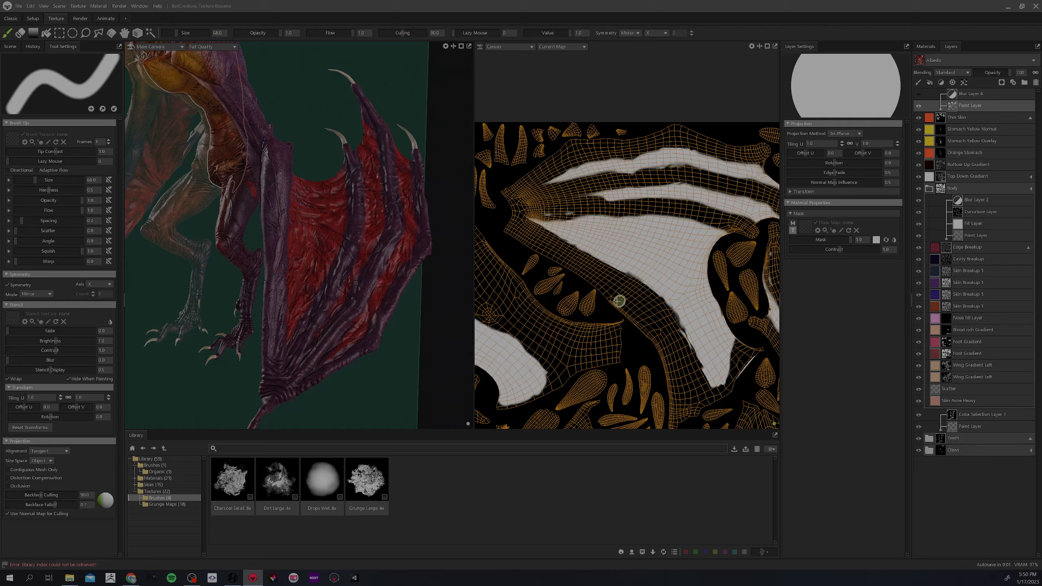
pyautogui.scroll(-5, 619, 300)
pyautogui.scroll(6, 628, 337)
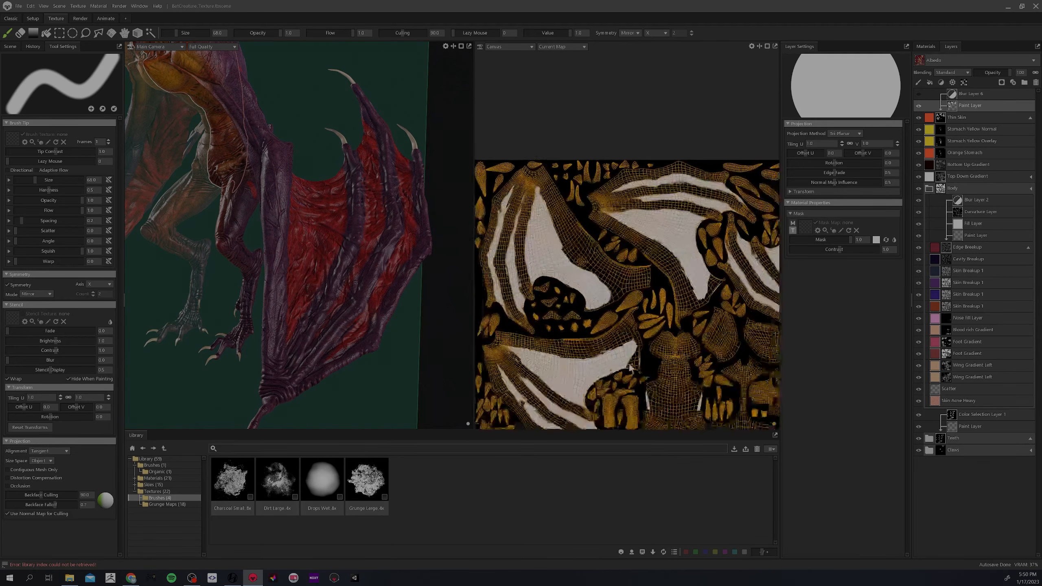
pyautogui.scroll(5, 630, 367)
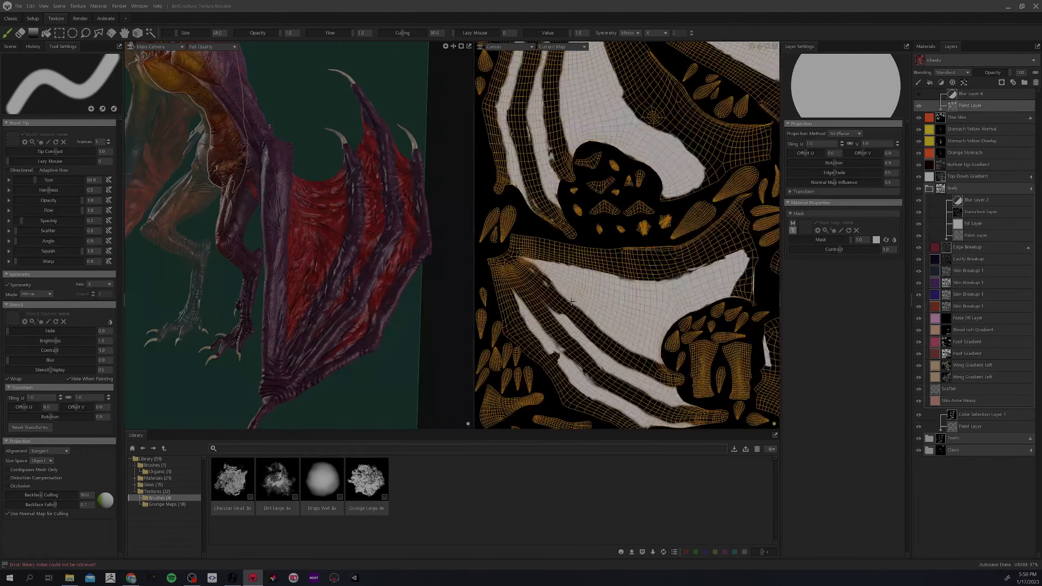
pyautogui.scroll(3, 537, 355)
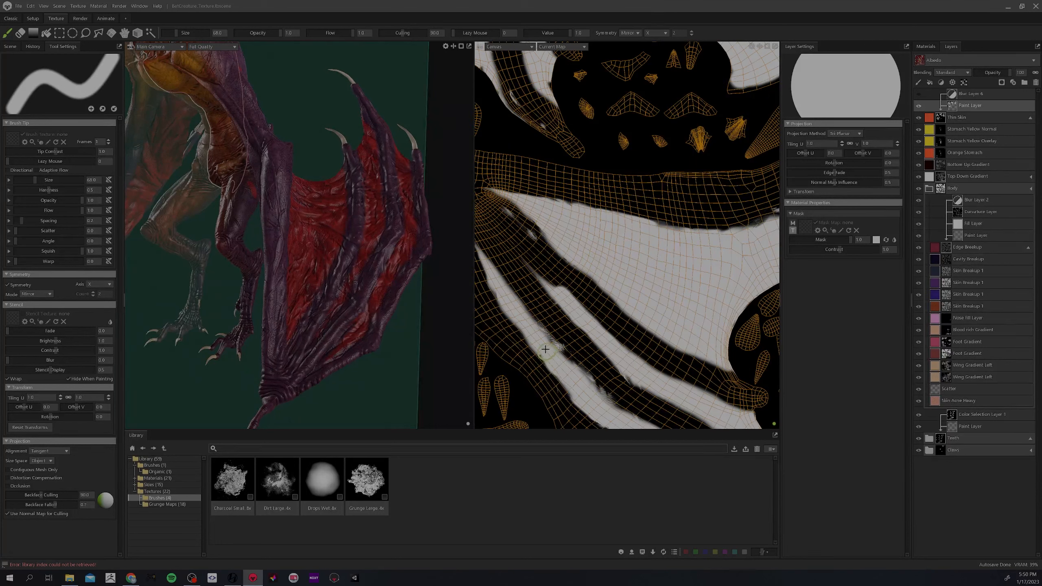
pyautogui.press('x')
pyautogui.moveTo(581, 354); pyautogui.dragTo(550, 328)
pyautogui.click(918, 94)
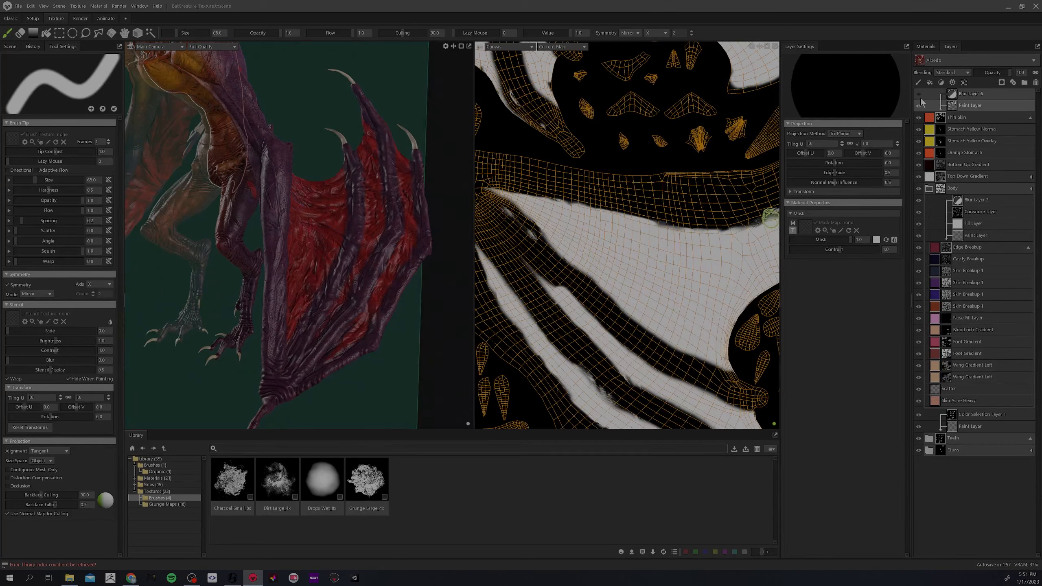
# - Select the Thin Skin layer and examine the whole creature from the front to judge the softened wing colouring
pyautogui.keyDown('alt'); pyautogui.moveTo(285, 269); pyautogui.dragTo(303, 200, button='right'); pyautogui.keyUp('alt')
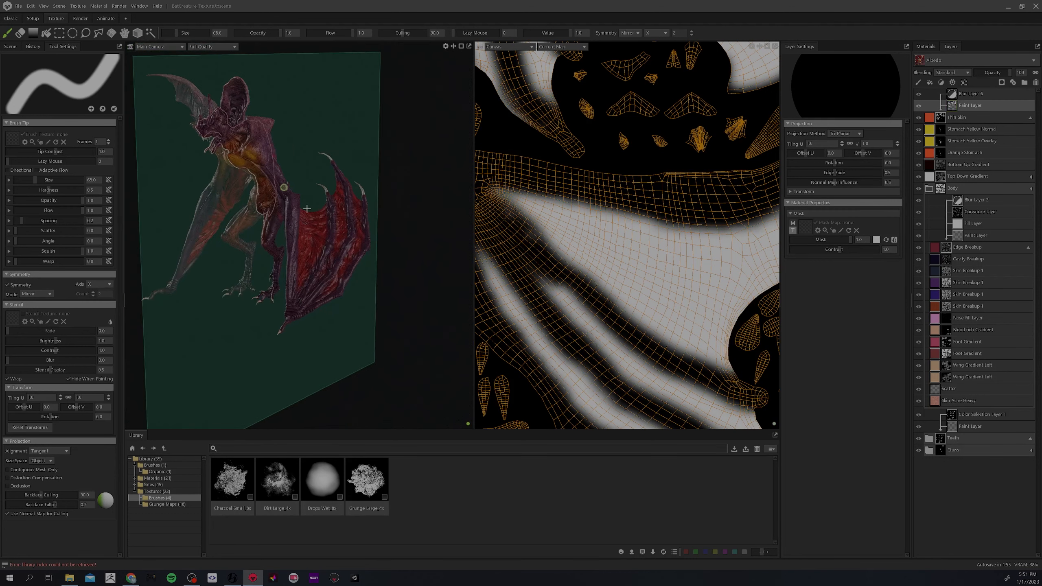
pyautogui.keyDown('alt'); pyautogui.moveTo(303, 200); pyautogui.dragTo(324, 207, button='middle'); pyautogui.keyUp('alt')
pyautogui.moveTo(404, 94)
pyautogui.keyDown('alt'); pyautogui.mouseDown()
pyautogui.moveTo(353, 177)
pyautogui.moveTo(409, 151)
pyautogui.mouseUp(); pyautogui.keyUp('alt')
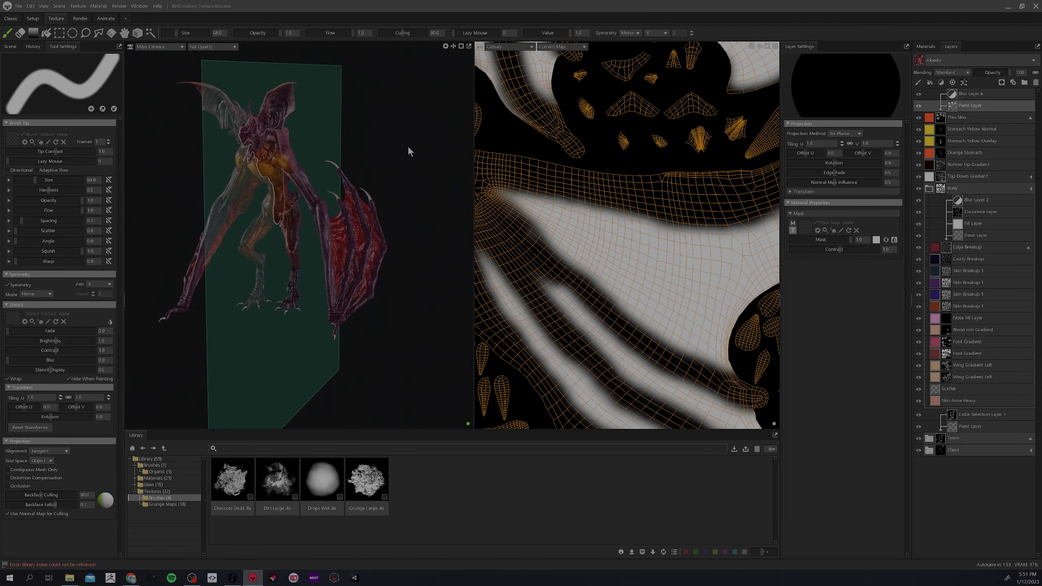
pyautogui.click(921, 118)
pyautogui.scroll(-1, 921, 119)
pyautogui.scroll(3, 312, 230)
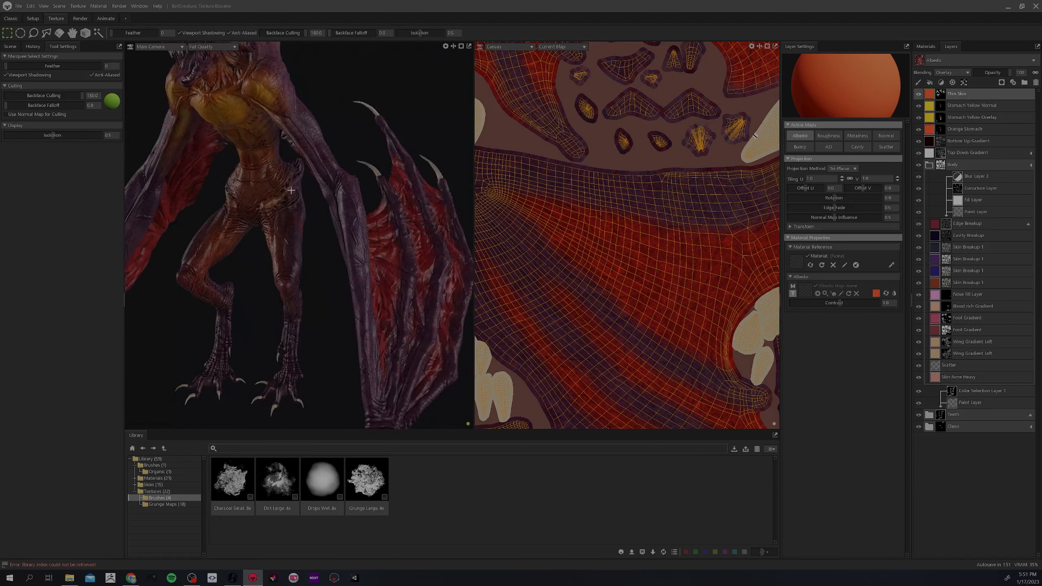
pyautogui.keyDown('alt'); pyautogui.moveTo(328, 172); pyautogui.dragTo(340, 240, button='middle'); pyautogui.keyUp('alt')
pyautogui.scroll(-2, 340, 240)
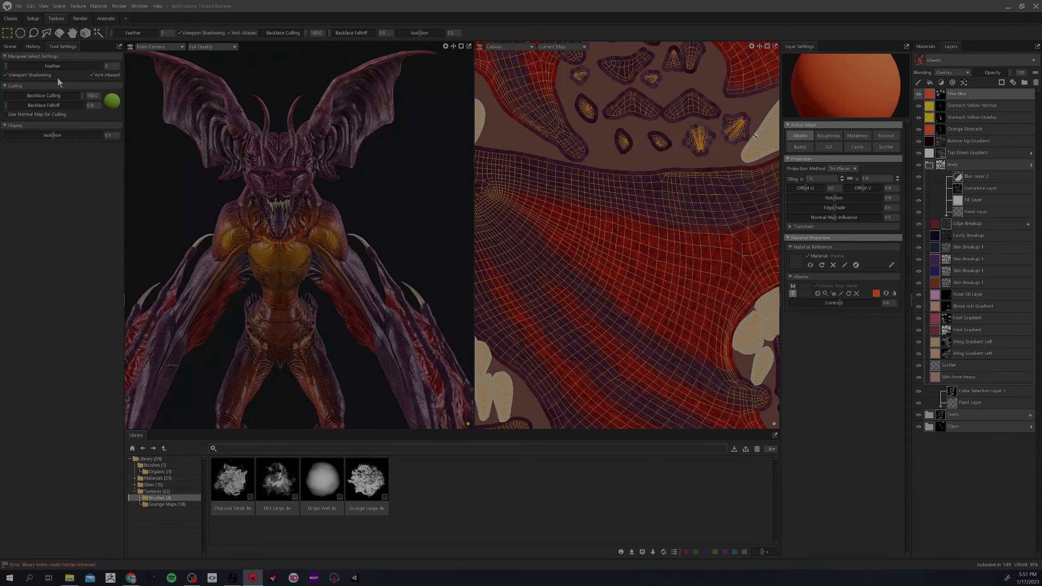
# - Enable Use Ray Tracing in the scene's render settings and view the lit creature from the side
pyautogui.click(12, 46)
pyautogui.click(37, 72)
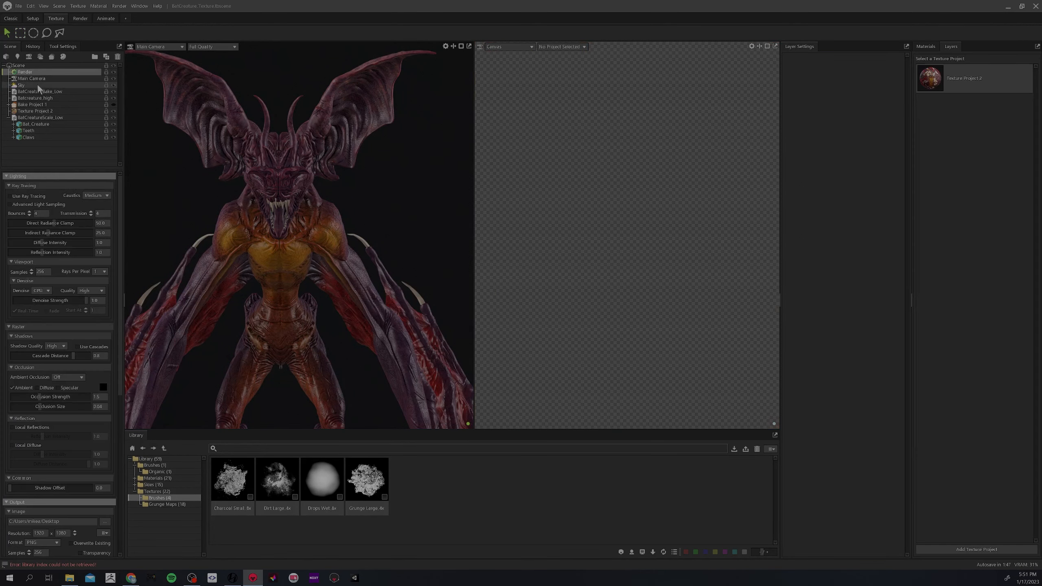
pyautogui.click(10, 196)
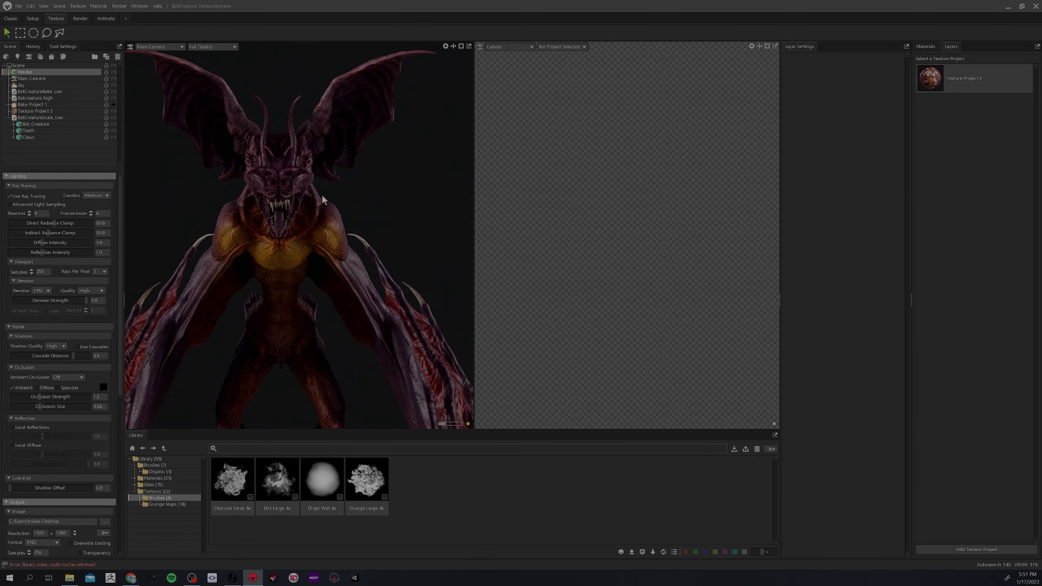
pyautogui.moveTo(322, 195)
pyautogui.mouseDown()
pyautogui.moveTo(320, 229)
pyautogui.moveTo(330, 211)
pyautogui.moveTo(308, 170)
pyautogui.moveTo(326, 216)
pyautogui.mouseUp()
# - Delete the stray white fill layer from the texture project and toggle the Thin Skin layer's visibility to compare its effect on the wings
pyautogui.click(923, 87)
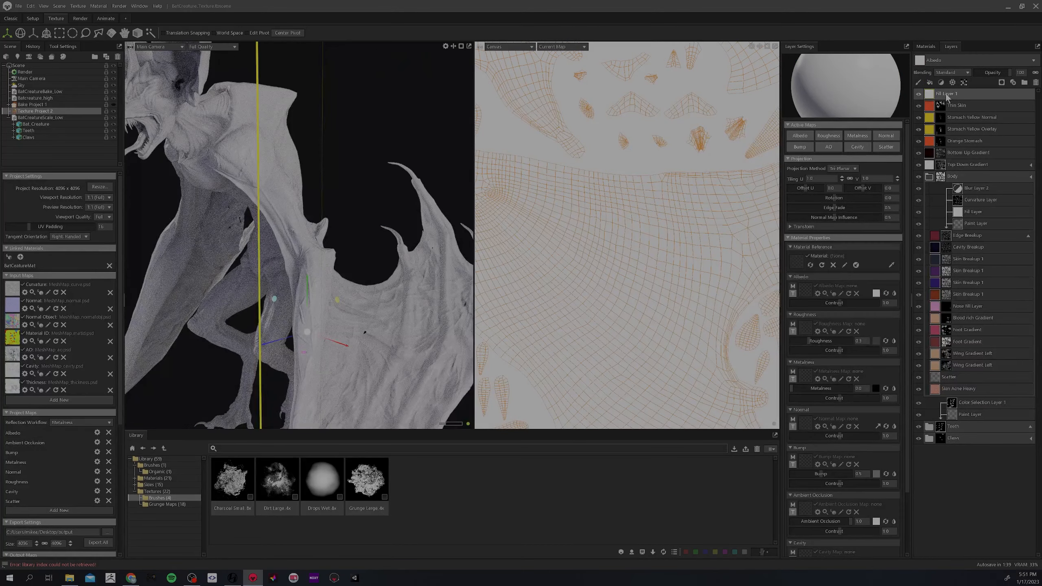
pyautogui.press('Delete')
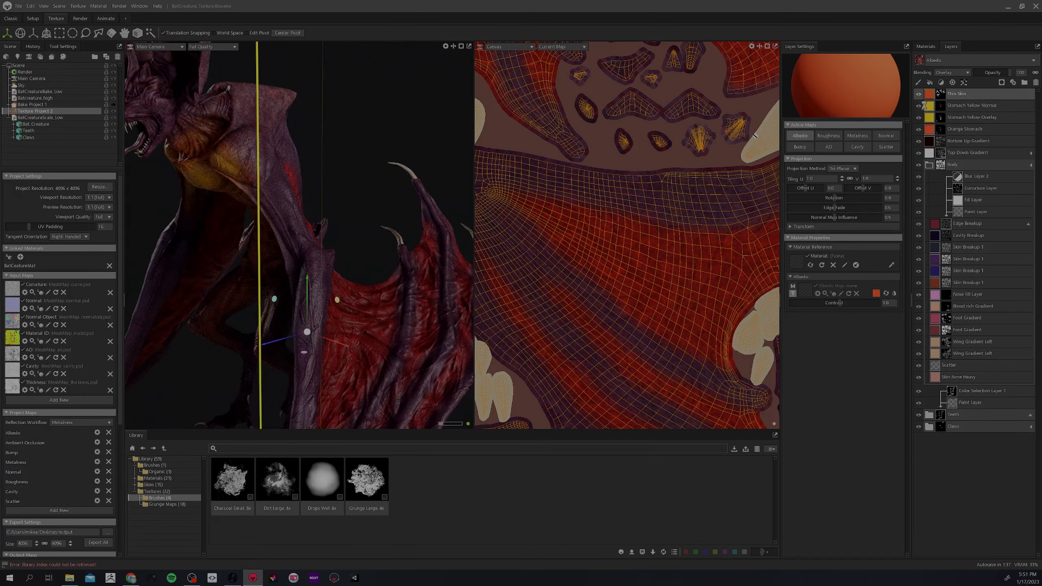
pyautogui.click(919, 94)
pyautogui.click(918, 94)
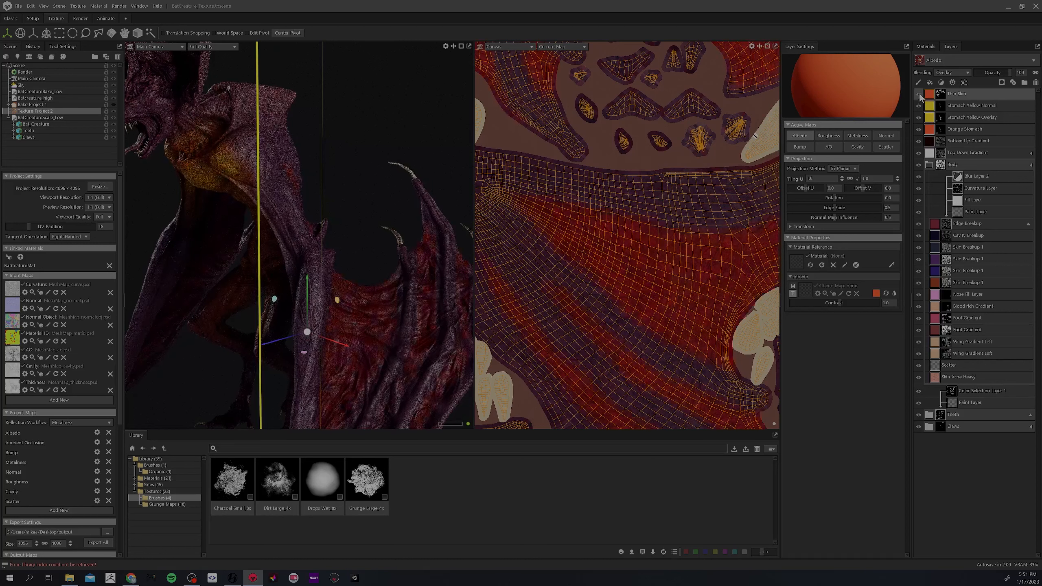
pyautogui.click(919, 95)
pyautogui.click(919, 95)
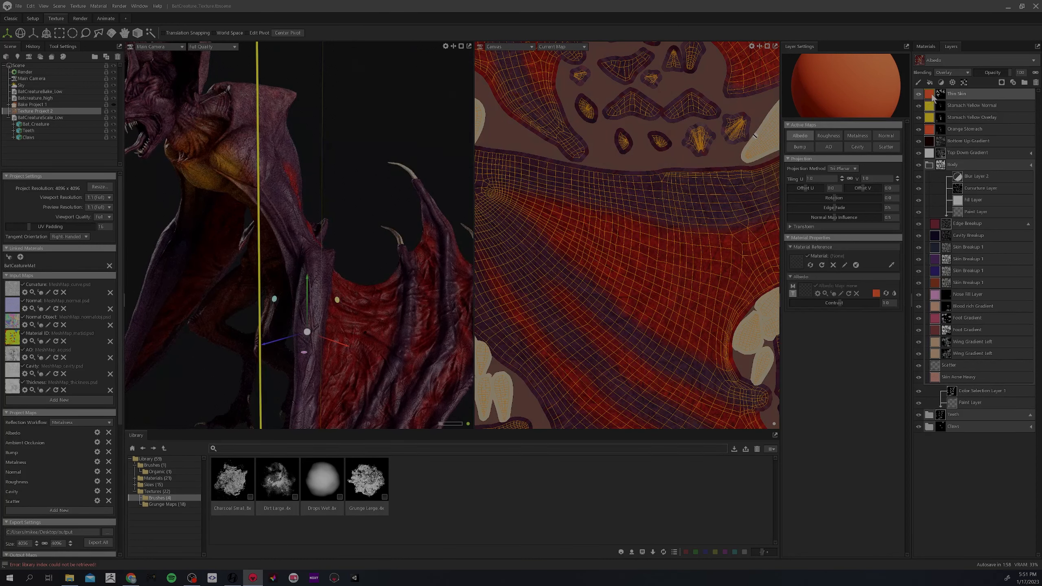
# - Change the Thin Skin layer's albedo colour from red-orange to a pale, desaturated orange-tan
pyautogui.click(875, 294)
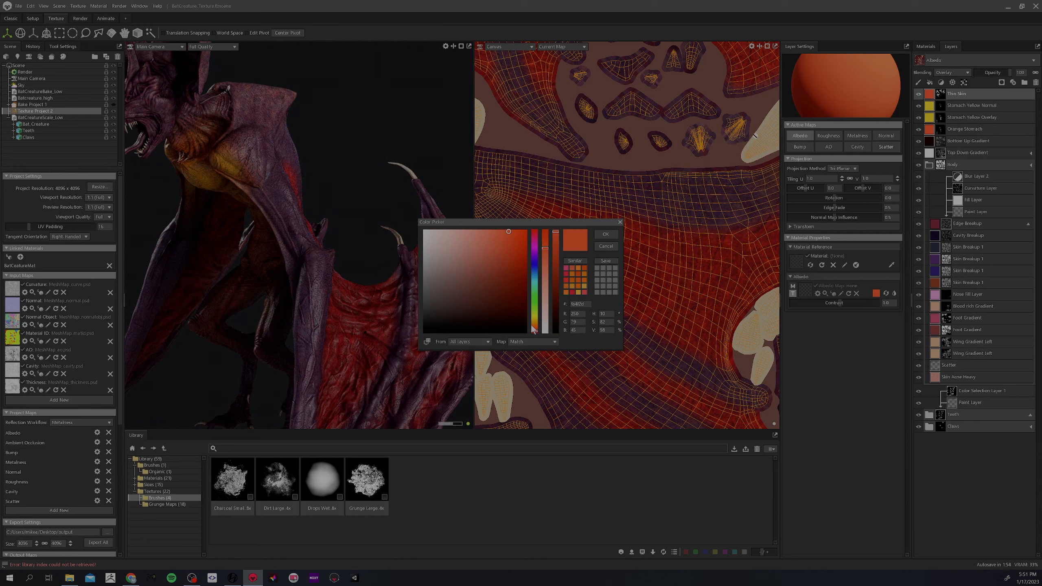
pyautogui.moveTo(535, 332); pyautogui.dragTo(534, 324)
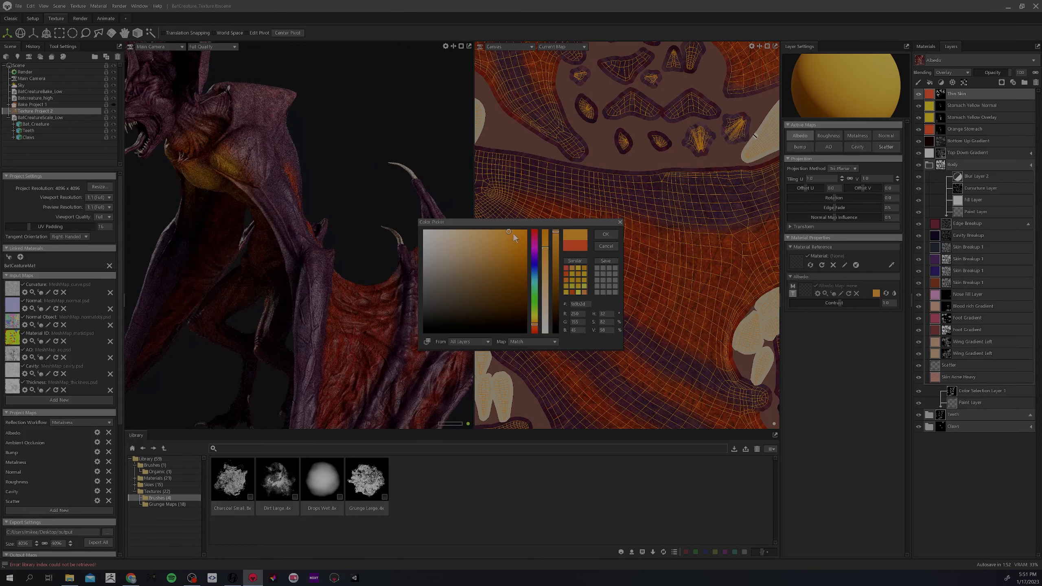
pyautogui.click(497, 231)
pyautogui.moveTo(488, 230)
pyautogui.mouseDown()
pyautogui.moveTo(451, 267)
pyautogui.moveTo(446, 239)
pyautogui.moveTo(476, 238)
pyautogui.moveTo(469, 230)
pyautogui.mouseUp()
pyautogui.moveTo(535, 324)
pyautogui.mouseDown()
pyautogui.moveTo(531, 342)
pyautogui.moveTo(533, 328)
pyautogui.mouseUp()
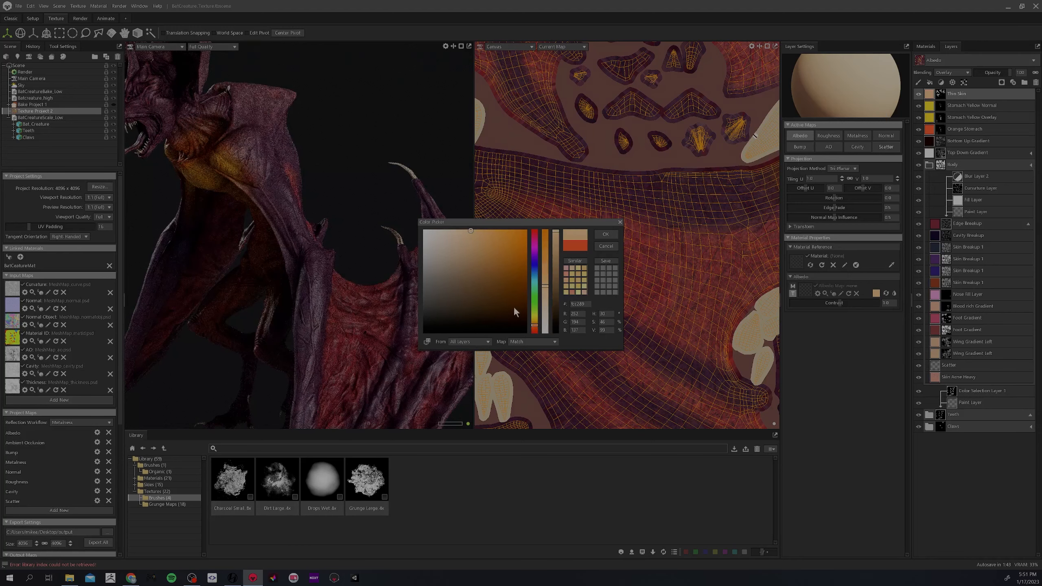
pyautogui.click(603, 234)
pyautogui.scroll(-5, 345, 265)
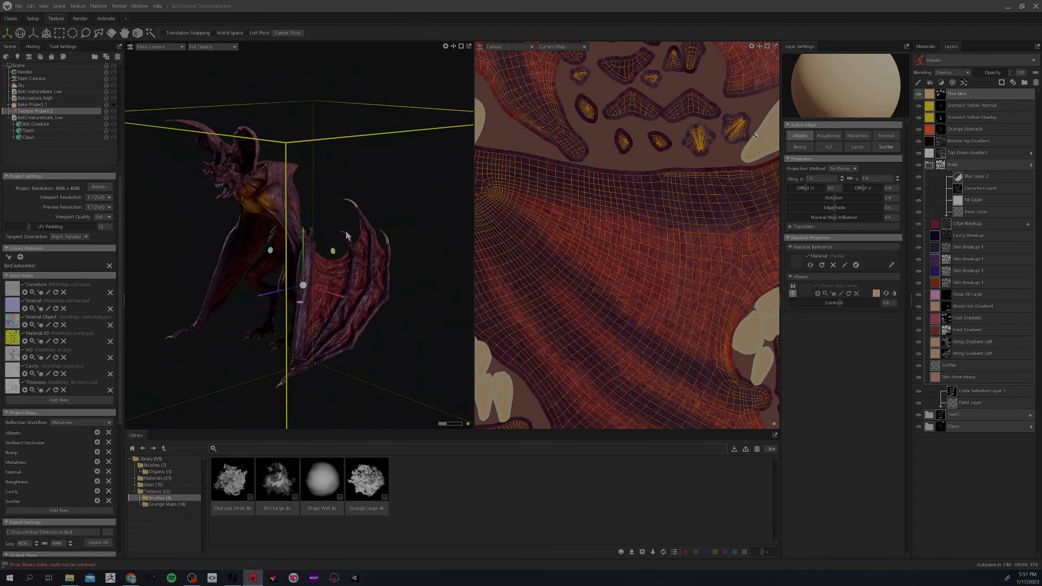
# - Show the Thin Skin layer's mask contents, select its paint layer and hide the blur layer above it
pyautogui.moveTo(345, 232); pyautogui.dragTo(286, 222)
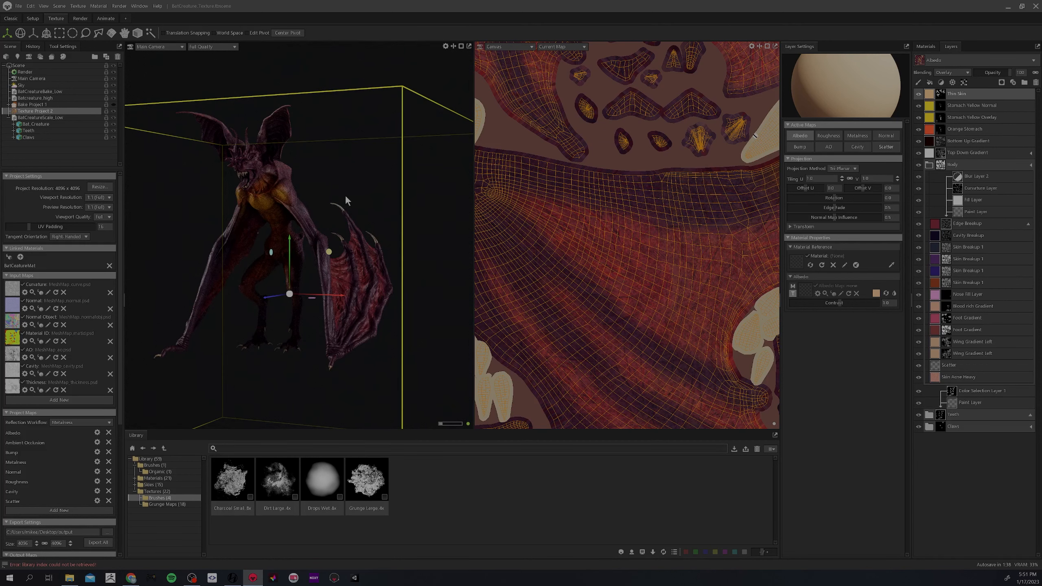
pyautogui.moveTo(345, 199); pyautogui.dragTo(371, 199)
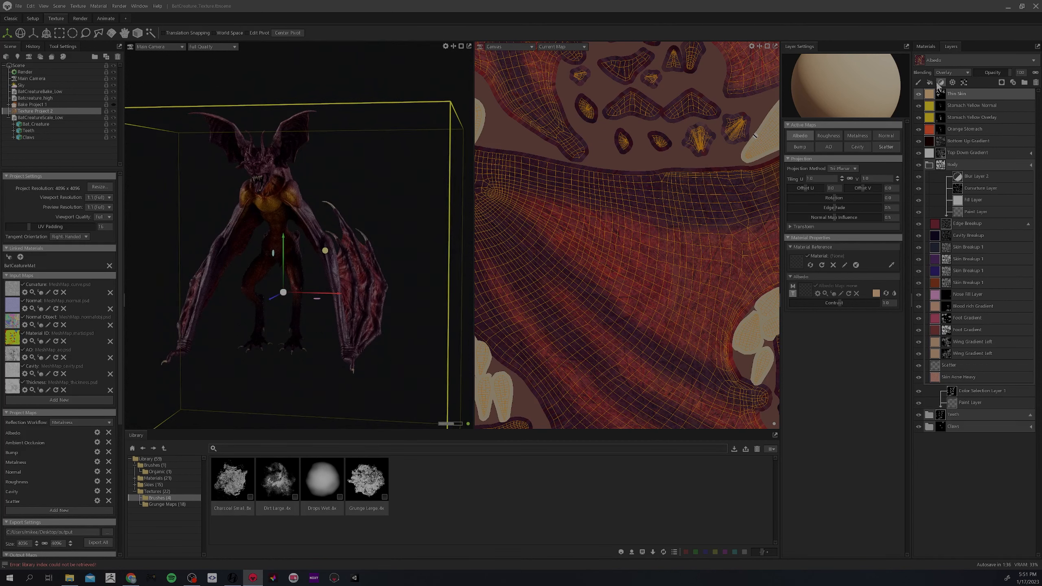
pyautogui.scroll(5, 282, 196)
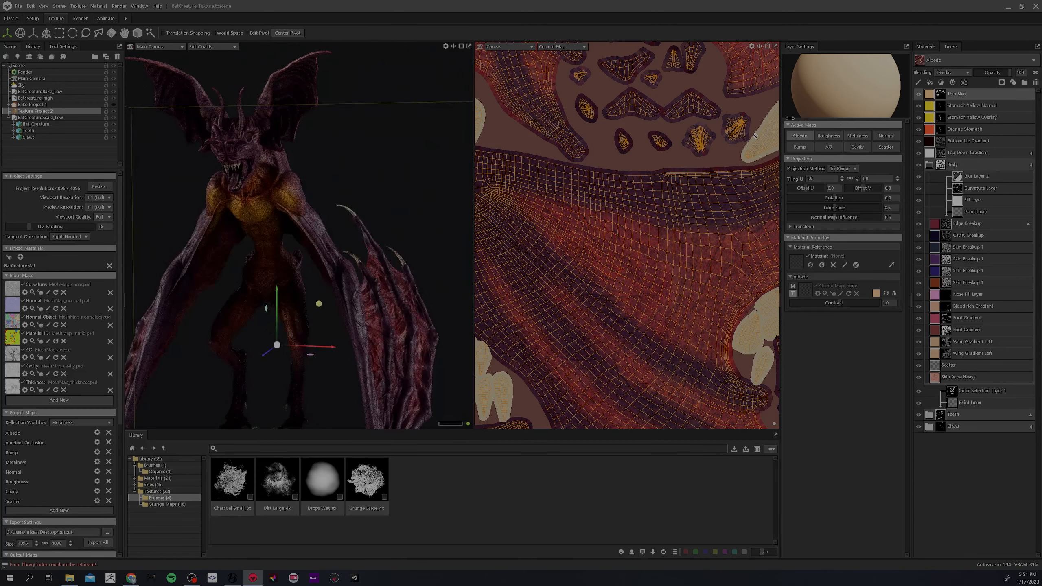
pyautogui.click(941, 94)
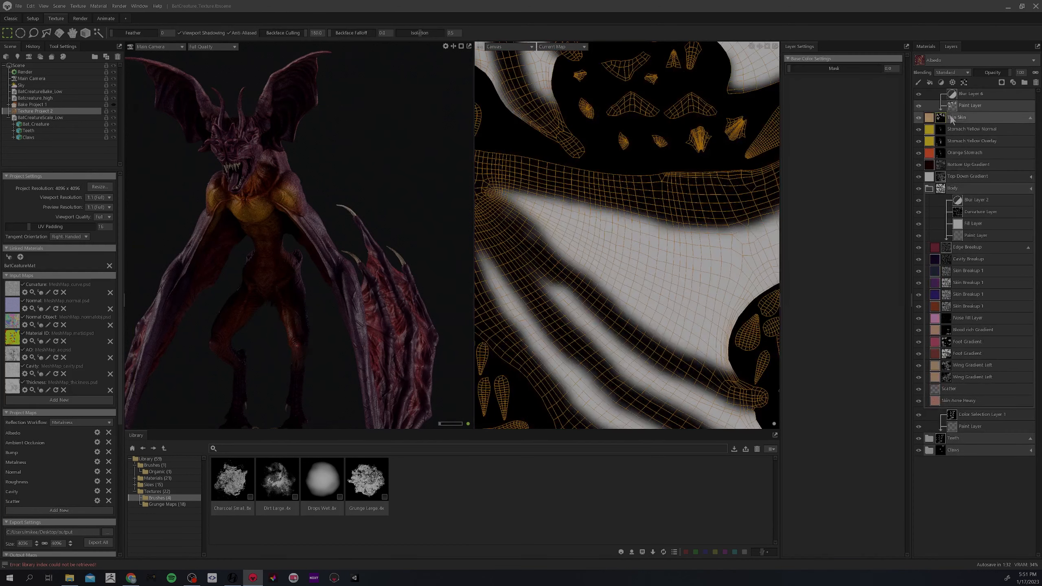
pyautogui.click(953, 106)
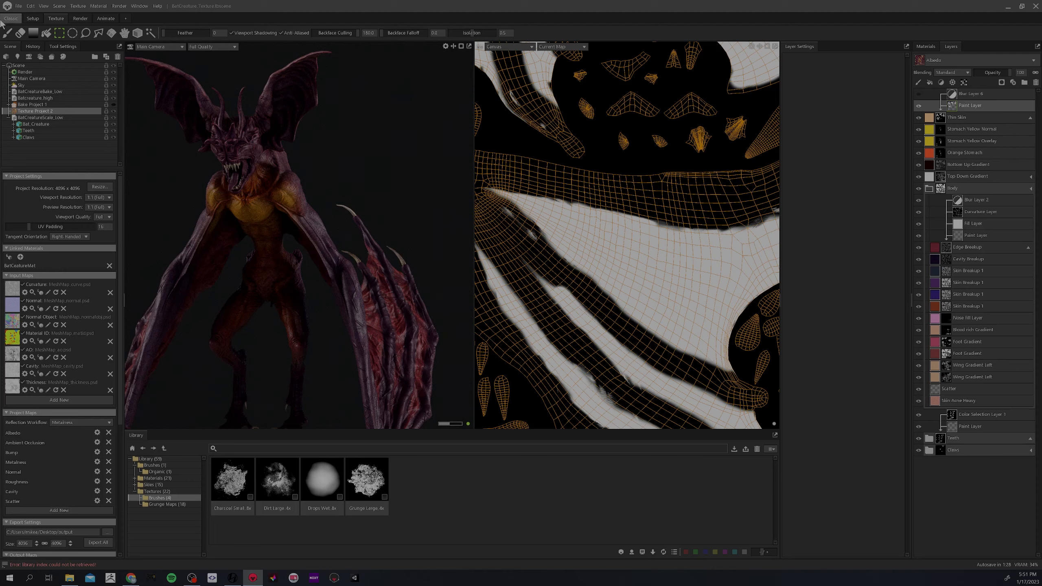
# - Brush white into the Thin Skin mask over the stretched skin at the corner of the creature's mouth
pyautogui.click(8, 33)
pyautogui.keyDown('alt'); pyautogui.moveTo(313, 99); pyautogui.dragTo(337, 167, button='right'); pyautogui.keyUp('alt')
pyautogui.keyDown('alt'); pyautogui.moveTo(337, 167); pyautogui.dragTo(322, 148); pyautogui.keyUp('alt')
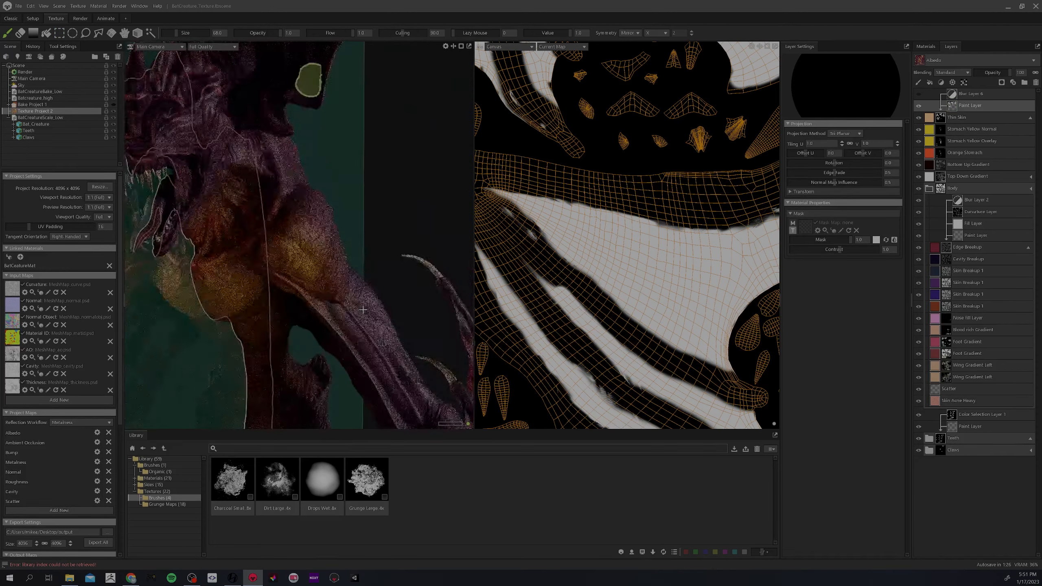
pyautogui.moveTo(321, 148)
pyautogui.keyDown('alt'); pyautogui.mouseDown(button='middle')
pyautogui.moveTo(345, 186)
pyautogui.moveTo(354, 328)
pyautogui.mouseUp(button='middle'); pyautogui.keyUp('alt')
pyautogui.keyDown('alt'); pyautogui.moveTo(354, 328); pyautogui.dragTo(285, 306); pyautogui.keyUp('alt')
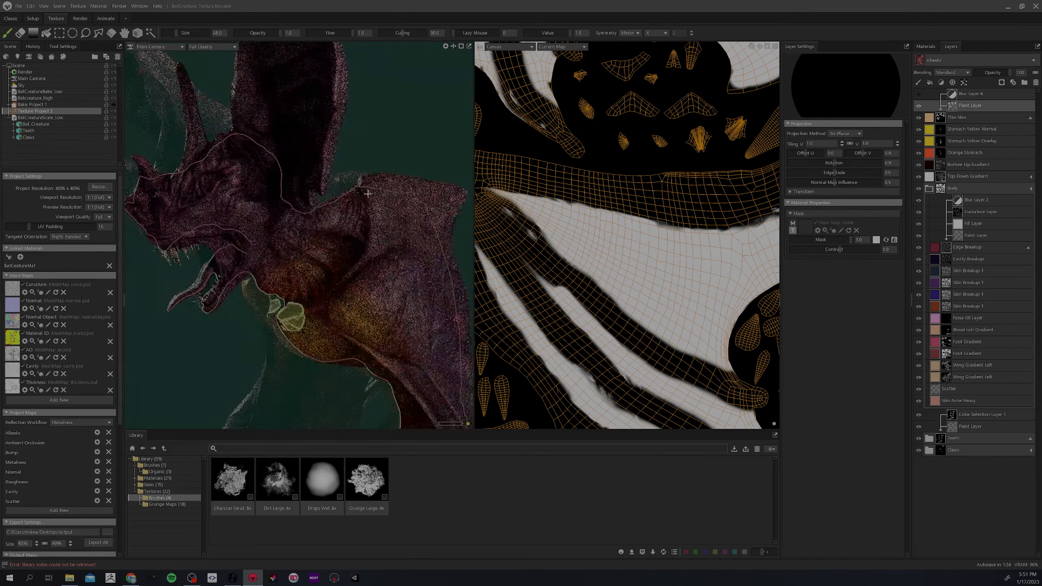
pyautogui.keyDown('alt'); pyautogui.moveTo(284, 306); pyautogui.dragTo(302, 299, button='right'); pyautogui.keyUp('alt')
pyautogui.moveTo(302, 299)
pyautogui.keyDown('alt'); pyautogui.mouseDown()
pyautogui.moveTo(337, 244)
pyautogui.moveTo(395, 232)
pyautogui.mouseUp(); pyautogui.keyUp('alt')
pyautogui.press('[')
pyautogui.press('[')
pyautogui.press('[')
pyautogui.keyDown('alt'); pyautogui.moveTo(396, 232); pyautogui.dragTo(395, 205, button='middle'); pyautogui.keyUp('alt')
pyautogui.press('x')
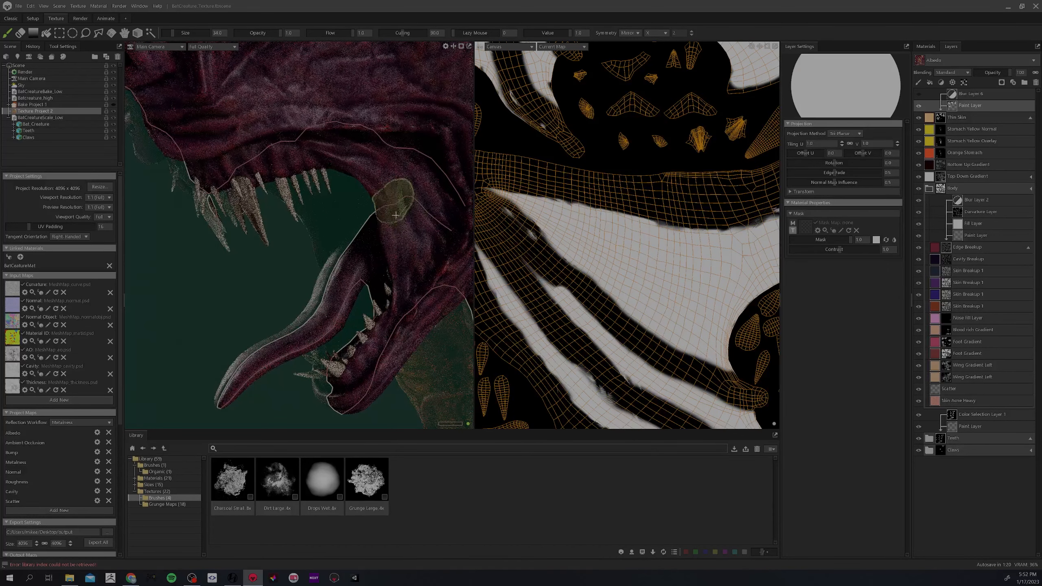
pyautogui.moveTo(399, 222)
pyautogui.mouseDown()
pyautogui.moveTo(388, 195)
pyautogui.moveTo(341, 160)
pyautogui.moveTo(361, 148)
pyautogui.moveTo(418, 164)
pyautogui.moveTo(413, 245)
pyautogui.mouseUp()
# - Extend the Thin Skin mask along the edges of the mouth-corner skin with a finer brush and inspect both sides
pyautogui.press('[')
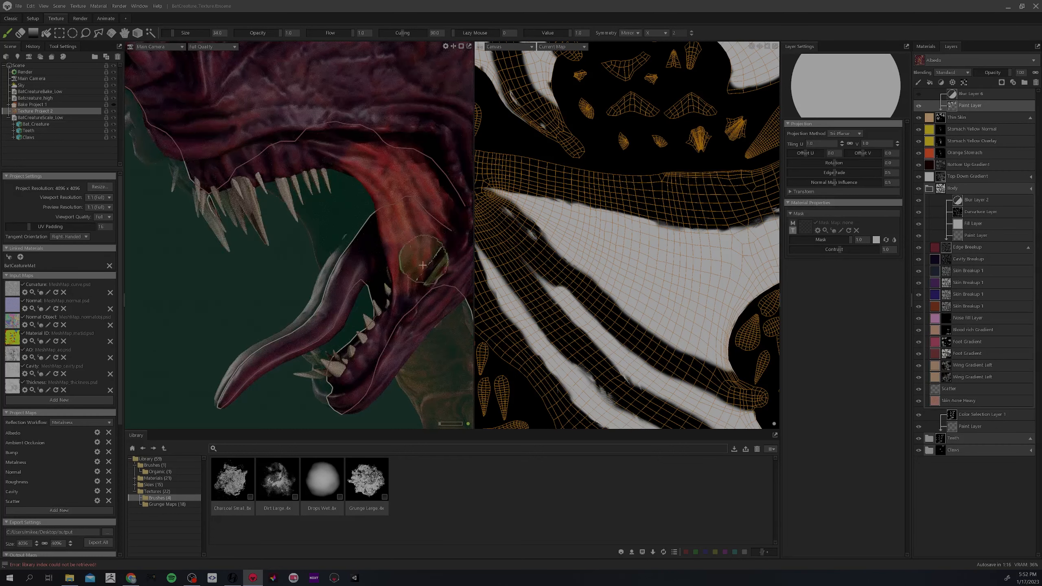
pyautogui.press('[')
pyautogui.press('[')
pyautogui.press('[')
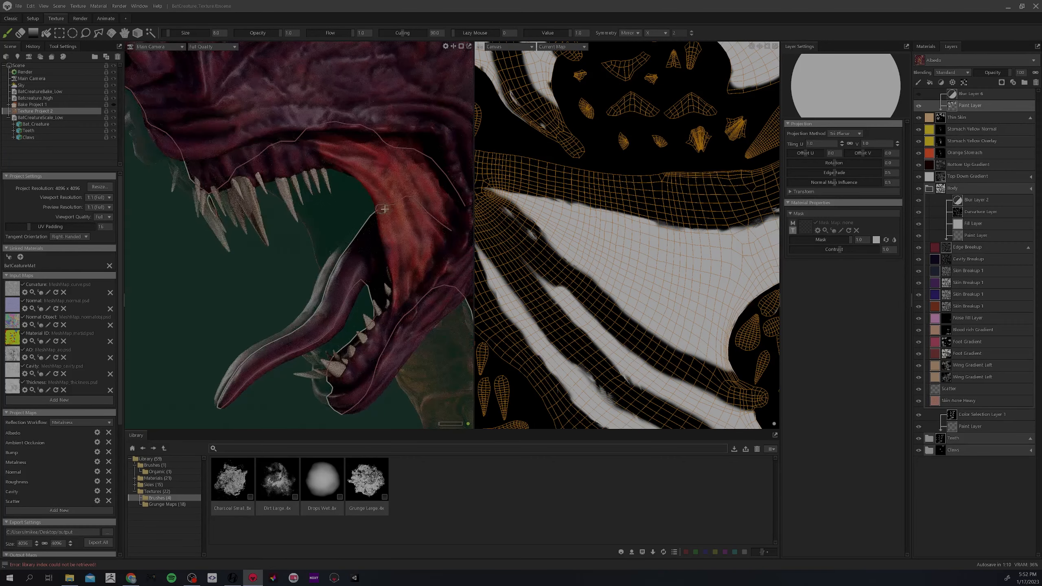
pyautogui.moveTo(346, 164)
pyautogui.keyDown('alt'); pyautogui.mouseDown()
pyautogui.moveTo(444, 207)
pyautogui.moveTo(328, 207)
pyautogui.moveTo(435, 203)
pyautogui.mouseUp(); pyautogui.keyUp('alt')
pyautogui.press(']')
pyautogui.press(']')
pyautogui.press(']')
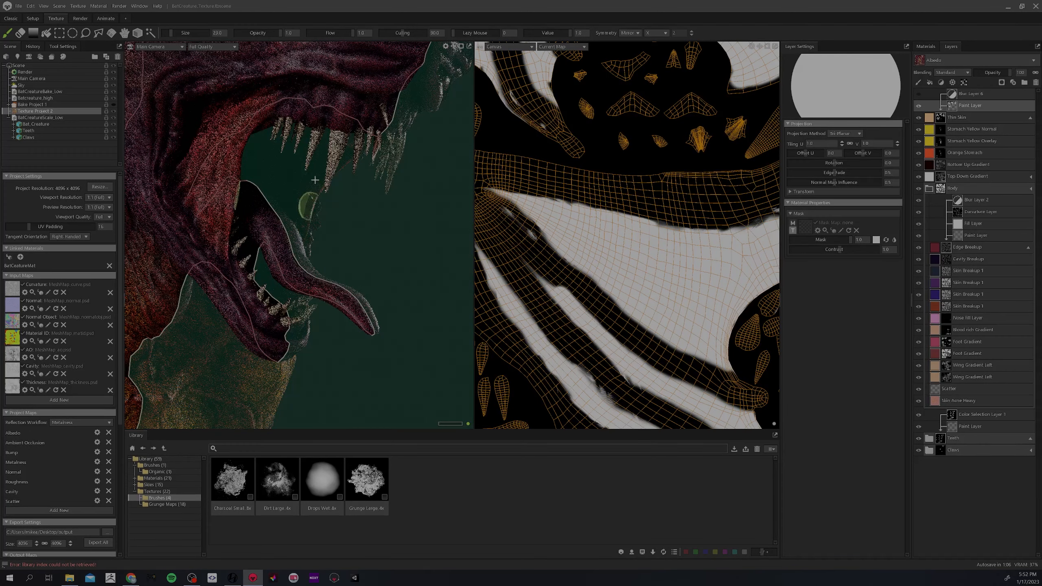
pyautogui.keyDown('alt'); pyautogui.moveTo(315, 179); pyautogui.dragTo(410, 167); pyautogui.keyUp('alt')
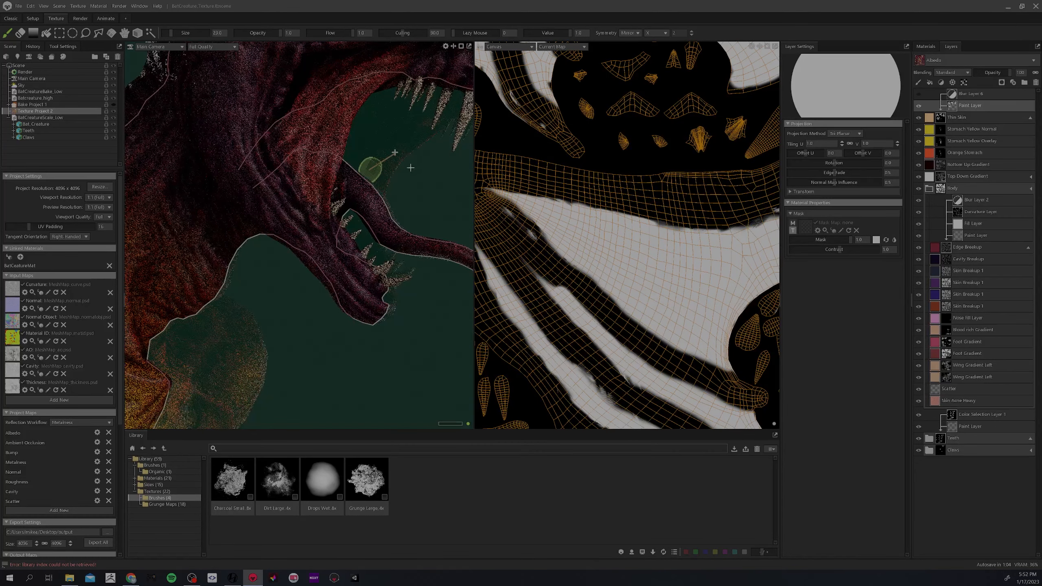
pyautogui.moveTo(411, 167)
pyautogui.keyDown('shift'); pyautogui.mouseDown(button='right')
pyautogui.moveTo(435, 173)
pyautogui.moveTo(400, 164)
pyautogui.mouseUp(button='right'); pyautogui.keyUp('shift')
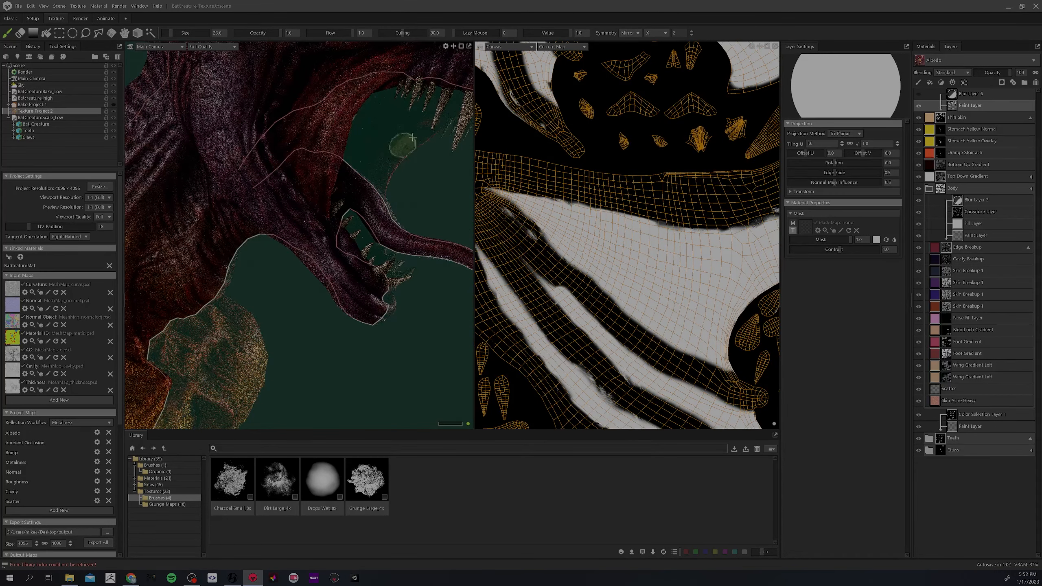
# - Paint white stripes in the Thin Skin mask along the recessed folds of the ear membrane, up towards its tip
pyautogui.moveTo(400, 136)
pyautogui.keyDown('alt'); pyautogui.mouseDown()
pyautogui.moveTo(329, 217)
pyautogui.moveTo(319, 216)
pyautogui.moveTo(340, 236)
pyautogui.moveTo(274, 209)
pyautogui.moveTo(310, 207)
pyautogui.moveTo(240, 223)
pyautogui.moveTo(300, 230)
pyautogui.moveTo(349, 211)
pyautogui.moveTo(332, 216)
pyautogui.moveTo(333, 181)
pyautogui.moveTo(356, 158)
pyautogui.moveTo(305, 130)
pyautogui.moveTo(342, 144)
pyautogui.moveTo(340, 135)
pyautogui.moveTo(359, 216)
pyautogui.mouseUp(); pyautogui.keyUp('alt')
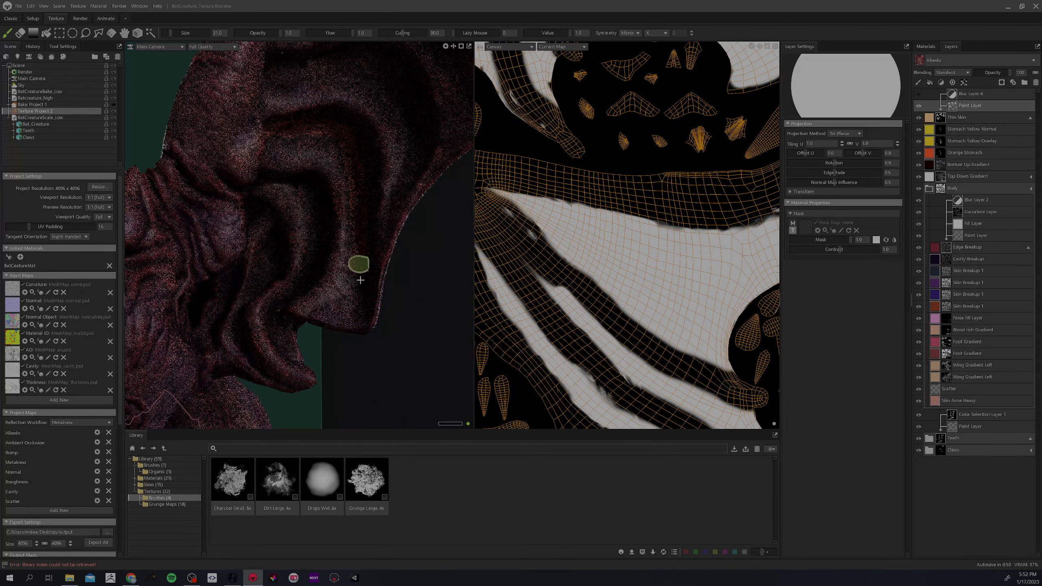
pyautogui.keyDown('alt'); pyautogui.moveTo(352, 312); pyautogui.dragTo(348, 218); pyautogui.keyUp('alt')
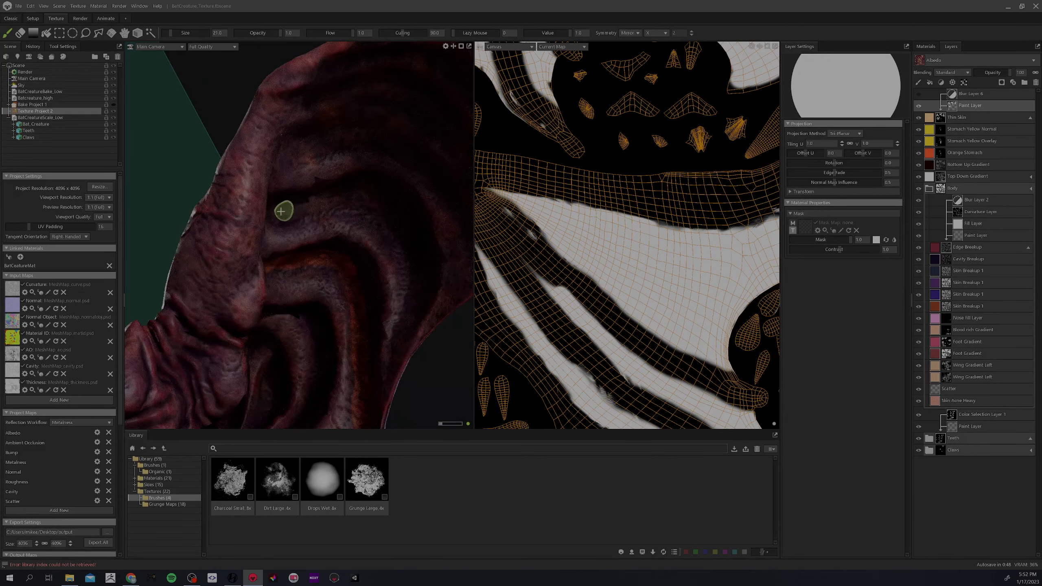
pyautogui.moveTo(281, 211)
pyautogui.mouseDown()
pyautogui.moveTo(344, 198)
pyautogui.moveTo(390, 208)
pyautogui.moveTo(416, 290)
pyautogui.moveTo(372, 309)
pyautogui.moveTo(377, 283)
pyautogui.moveTo(406, 273)
pyautogui.mouseUp()
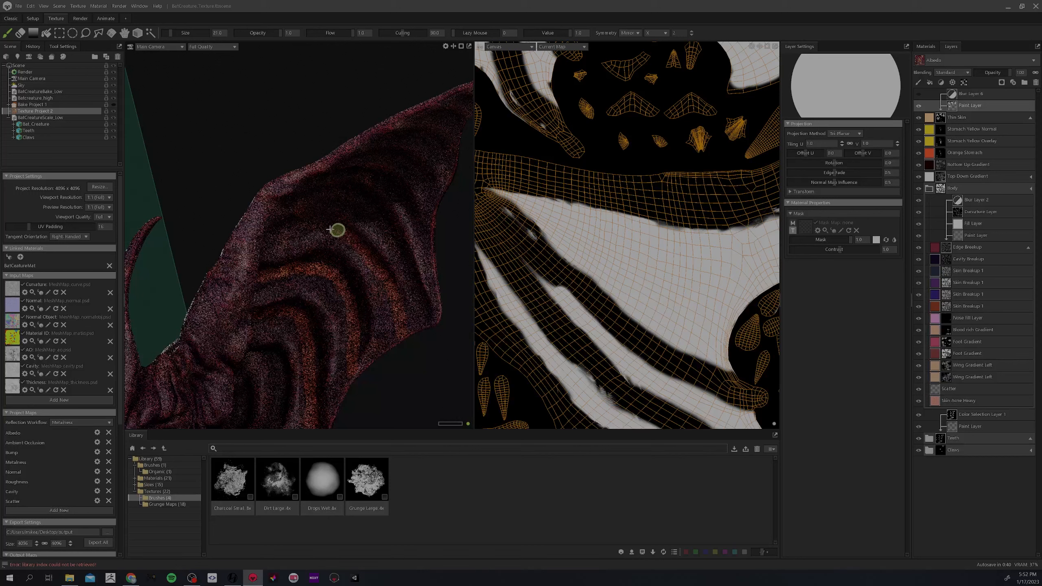
pyautogui.moveTo(341, 216)
pyautogui.keyDown('alt'); pyautogui.mouseDown()
pyautogui.moveTo(337, 179)
pyautogui.moveTo(382, 216)
pyautogui.moveTo(400, 213)
pyautogui.mouseUp(); pyautogui.keyUp('alt')
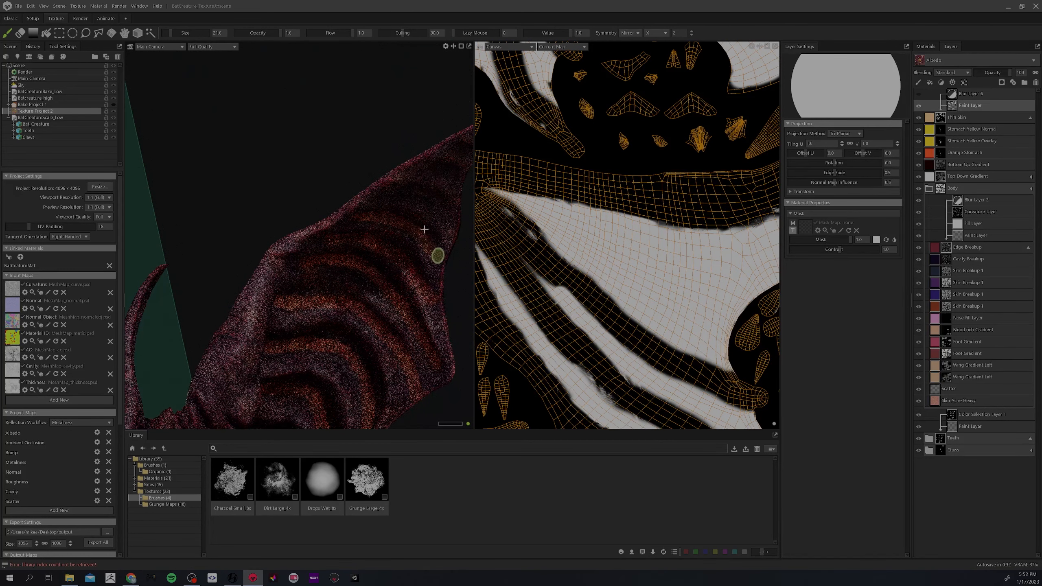
pyautogui.scroll(2, 412, 205)
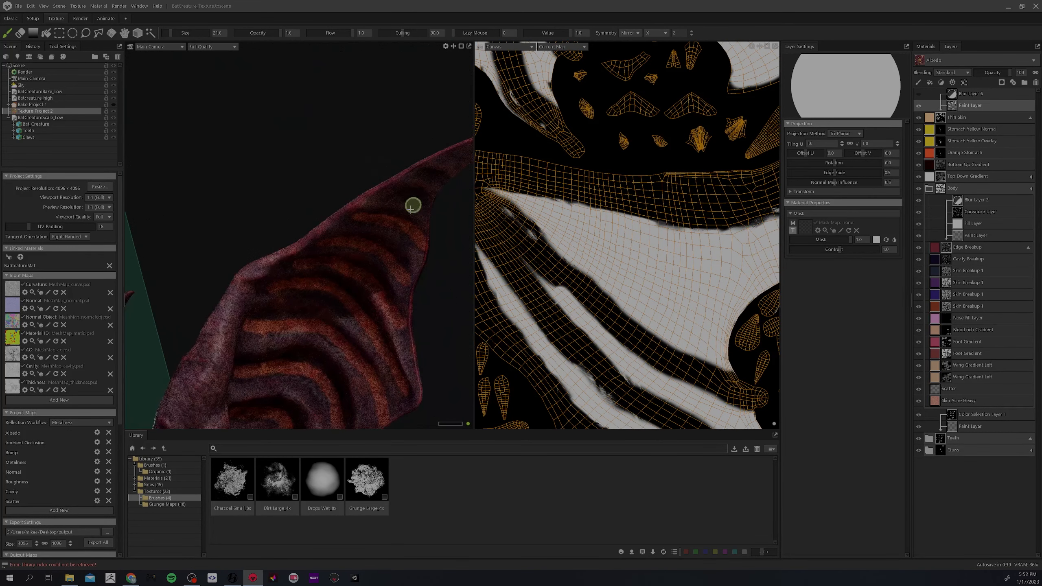
# - Add the remaining mask stripes in the lower ear folds and around the base of the ear
pyautogui.scroll(-3, 365, 266)
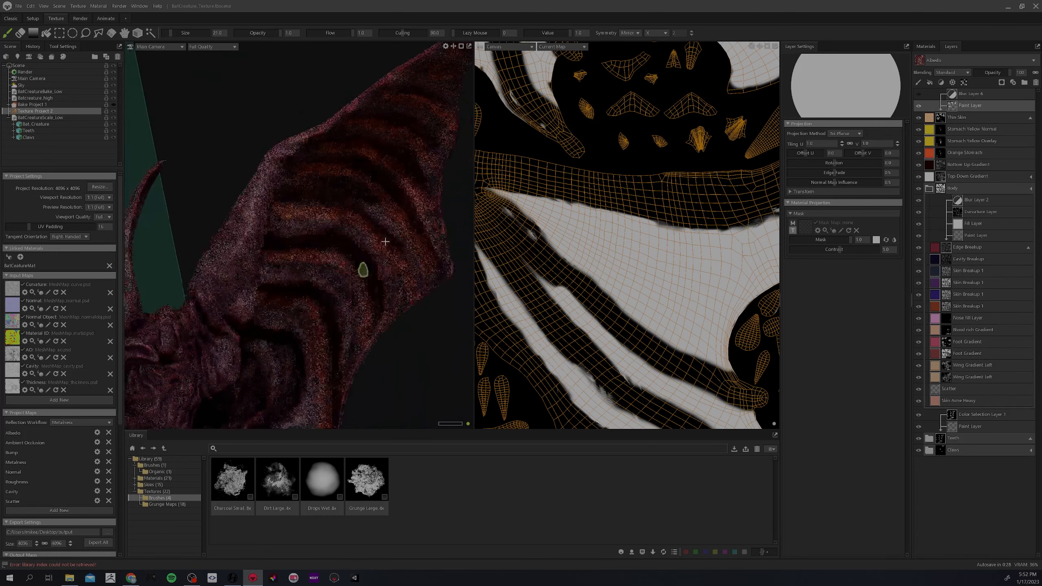
pyautogui.scroll(2, 384, 241)
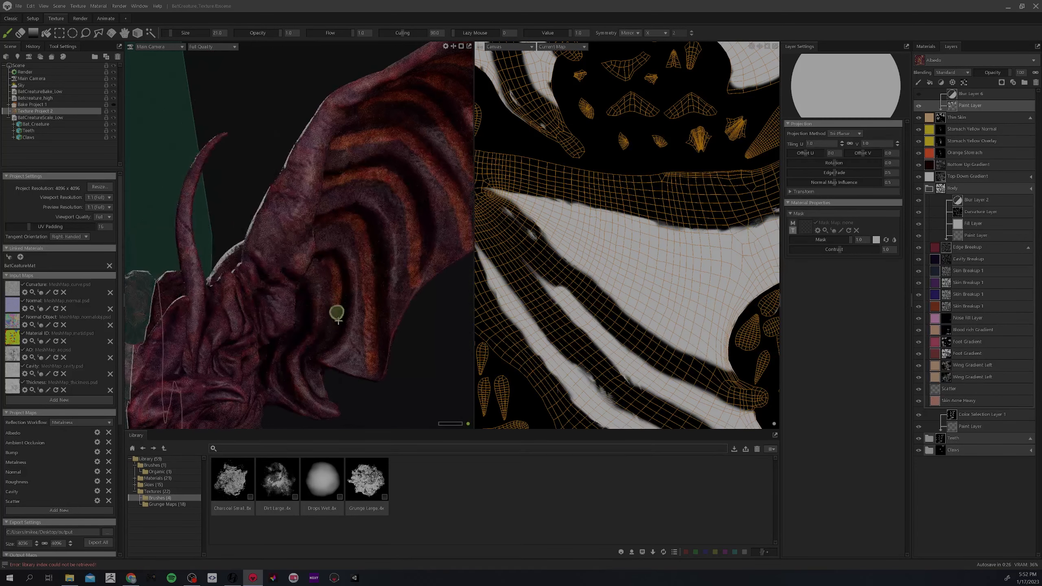
pyautogui.moveTo(337, 303)
pyautogui.mouseDown()
pyautogui.moveTo(306, 361)
pyautogui.moveTo(291, 345)
pyautogui.moveTo(295, 279)
pyautogui.mouseUp()
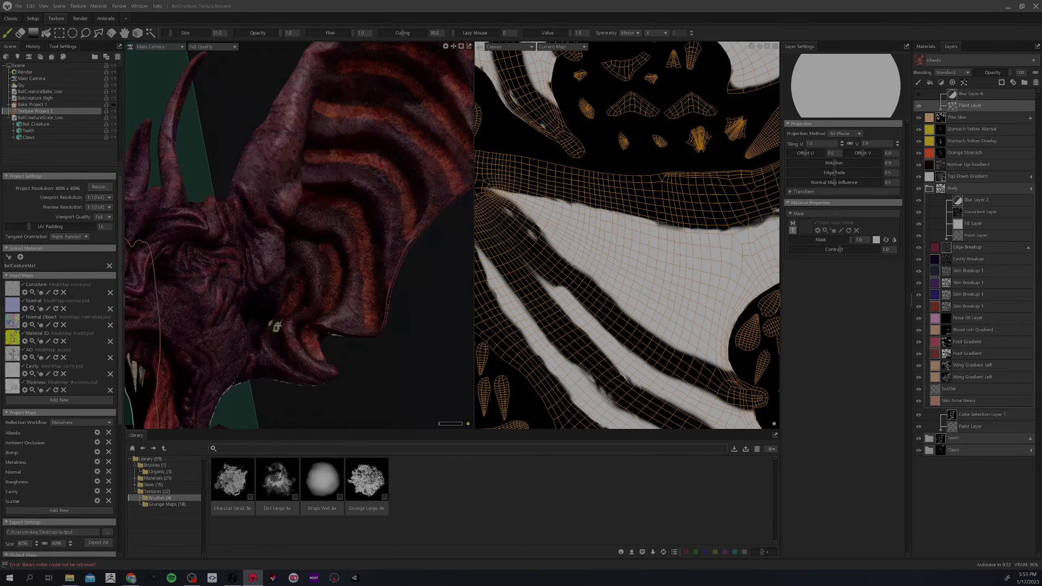
pyautogui.keyDown('alt'); pyautogui.moveTo(292, 360); pyautogui.dragTo(296, 370); pyautogui.keyUp('alt')
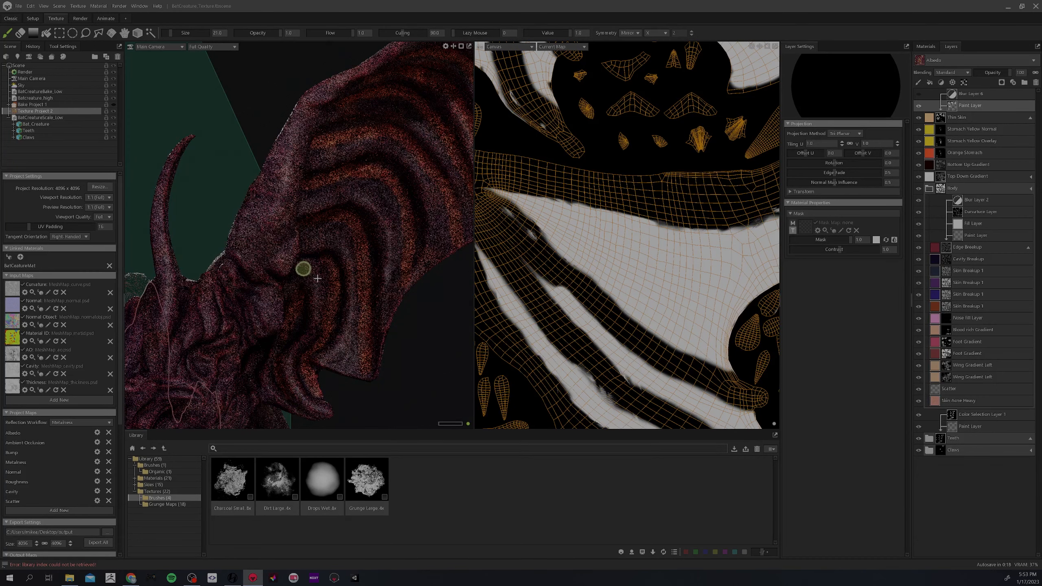
pyautogui.keyDown('alt'); pyautogui.moveTo(337, 296); pyautogui.dragTo(385, 263); pyautogui.keyUp('alt')
# - Toggle the Thin Skin mask's blur layer to compare softened and hard-edged ear stripes on the model and the UV canvas
pyautogui.scroll(-5, 392, 254)
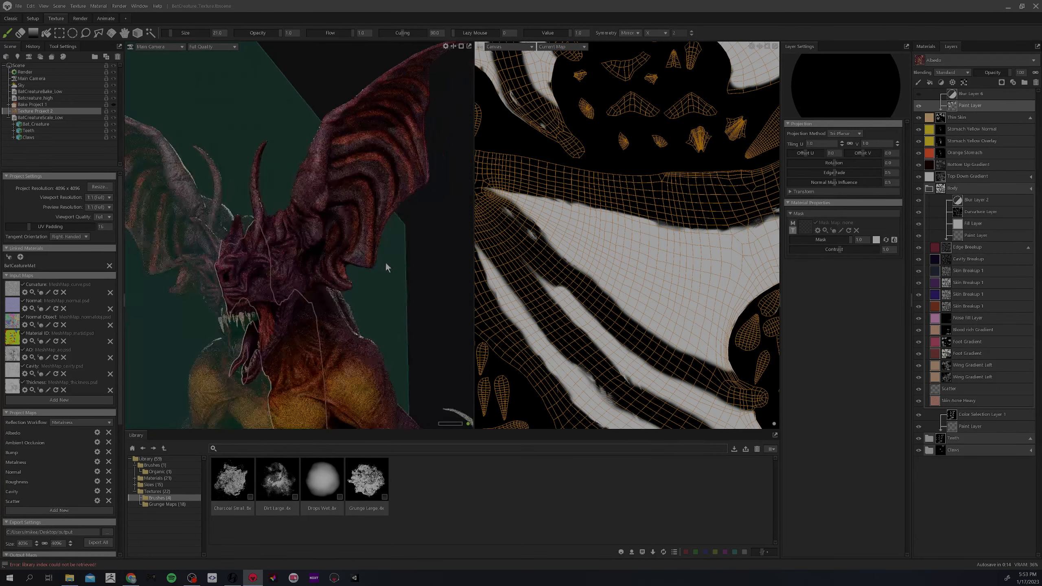
pyautogui.click(918, 94)
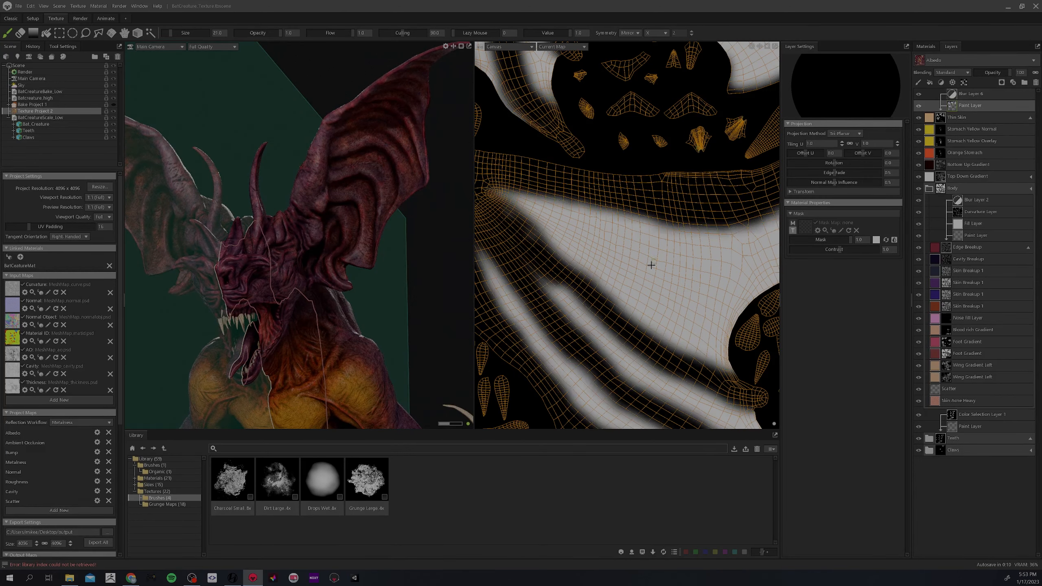
pyautogui.scroll(-8, 639, 259)
pyautogui.scroll(6, 621, 242)
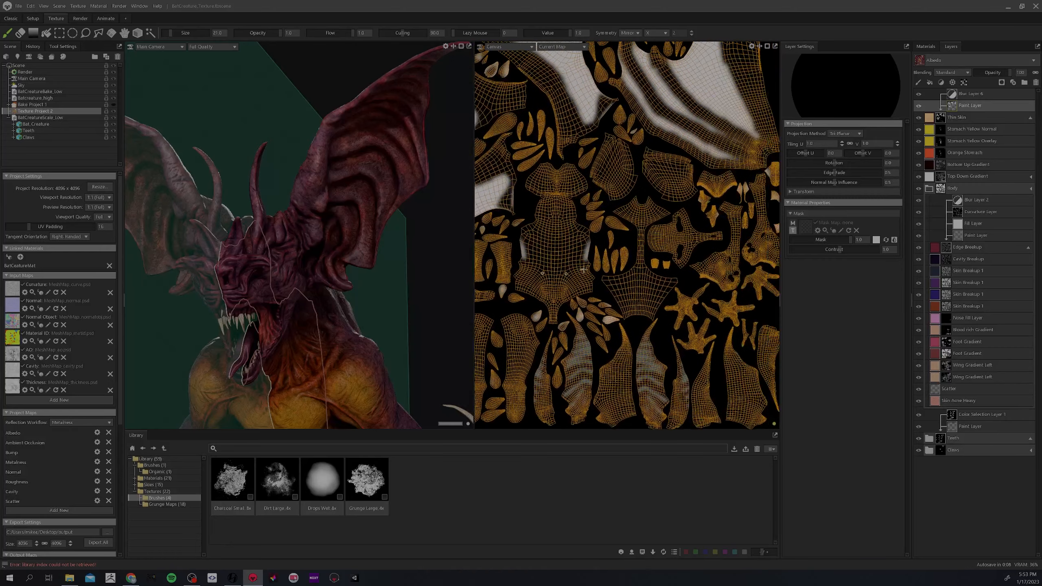
pyautogui.scroll(3, 657, 248)
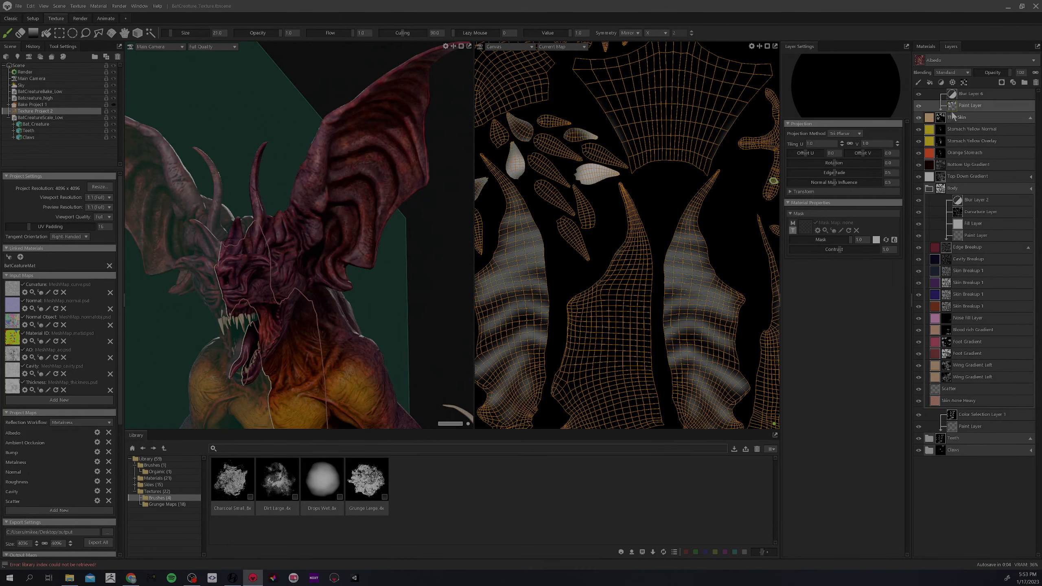
pyautogui.scroll(2, 360, 202)
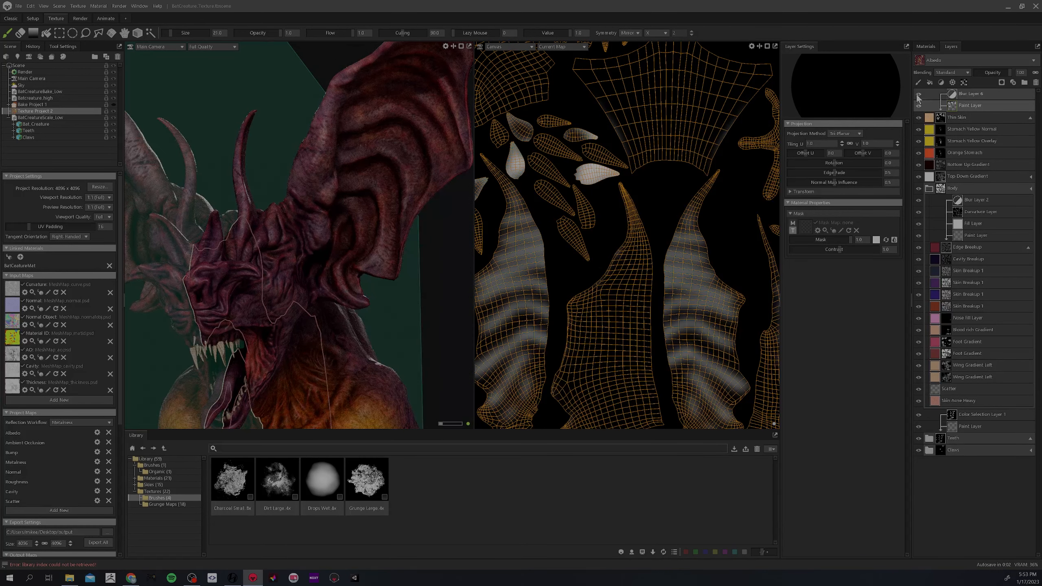
pyautogui.click(919, 95)
pyautogui.click(919, 94)
pyautogui.click(920, 94)
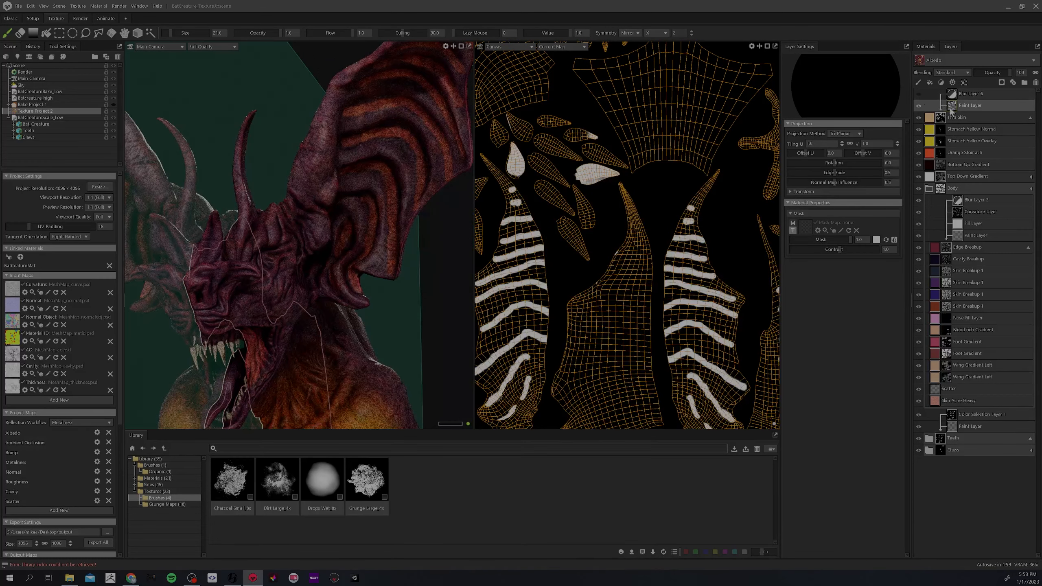
# - Erase the ear stripes from the Thin Skin mask by painting black with a brush enlarged to size 200
pyautogui.press(']')
pyautogui.press(']')
pyautogui.press(']')
pyautogui.press(']')
pyautogui.press(']')
pyautogui.press(']')
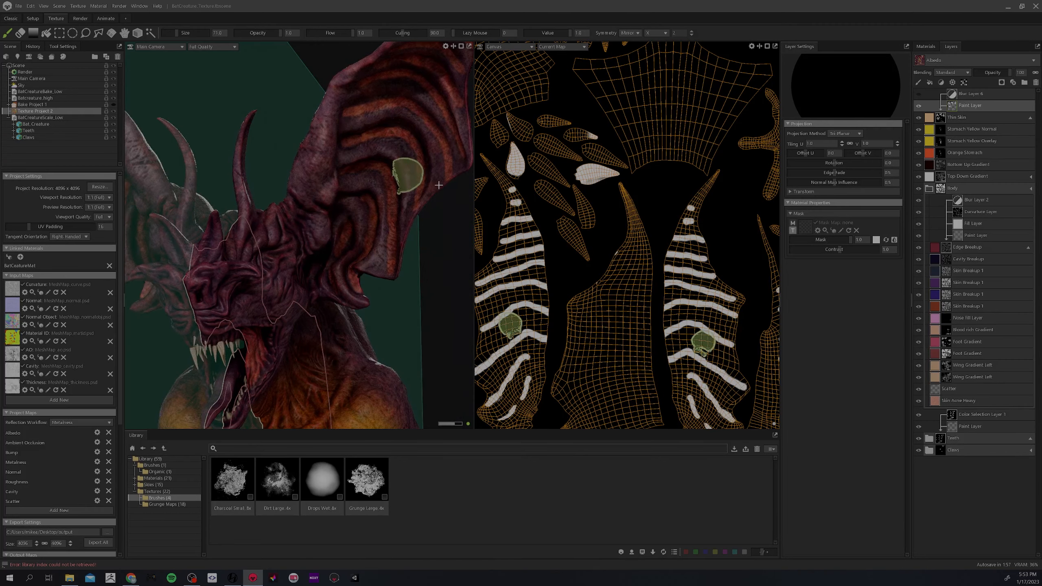
pyautogui.keyDown('alt'); pyautogui.moveTo(404, 181); pyautogui.dragTo(378, 191, button='right'); pyautogui.keyUp('alt')
pyautogui.moveTo(359, 193)
pyautogui.mouseDown()
pyautogui.moveTo(363, 182)
pyautogui.moveTo(350, 208)
pyautogui.moveTo(365, 140)
pyautogui.moveTo(312, 287)
pyautogui.moveTo(291, 291)
pyautogui.moveTo(342, 233)
pyautogui.moveTo(374, 242)
pyautogui.moveTo(336, 244)
pyautogui.mouseUp()
pyautogui.press(']')
pyautogui.press(']')
pyautogui.press(']')
pyautogui.press(']')
pyautogui.press(']')
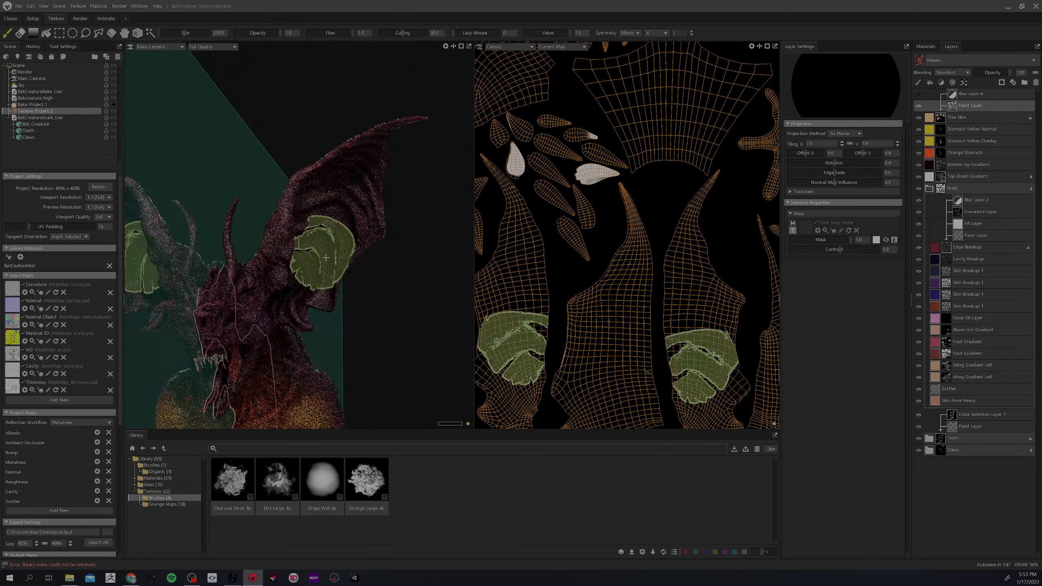
# - Duplicate the Thin Skin layer and rename the copy Thin Skin ear
pyautogui.click(935, 117)
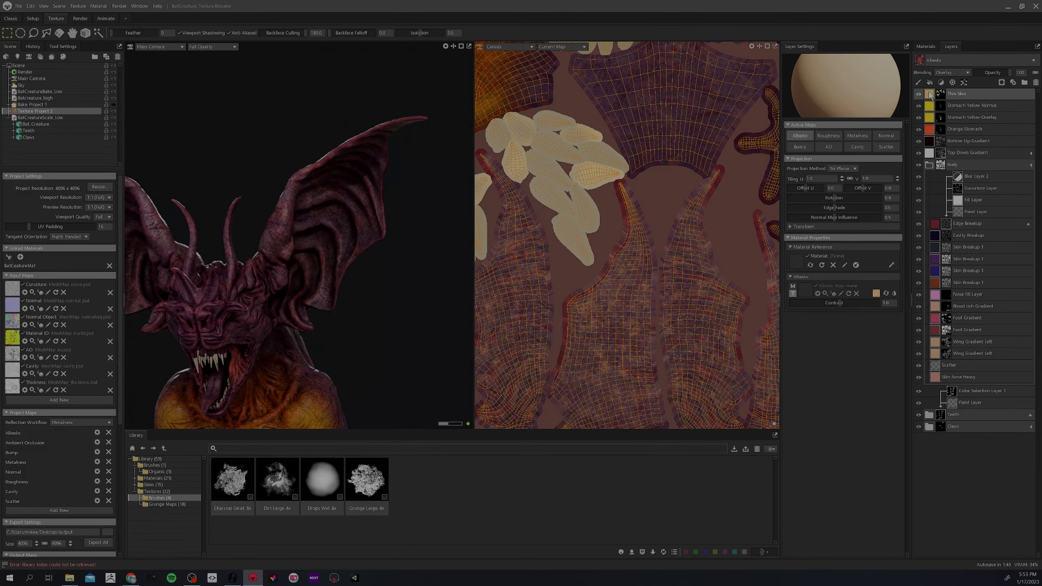
pyautogui.rightClick(932, 97)
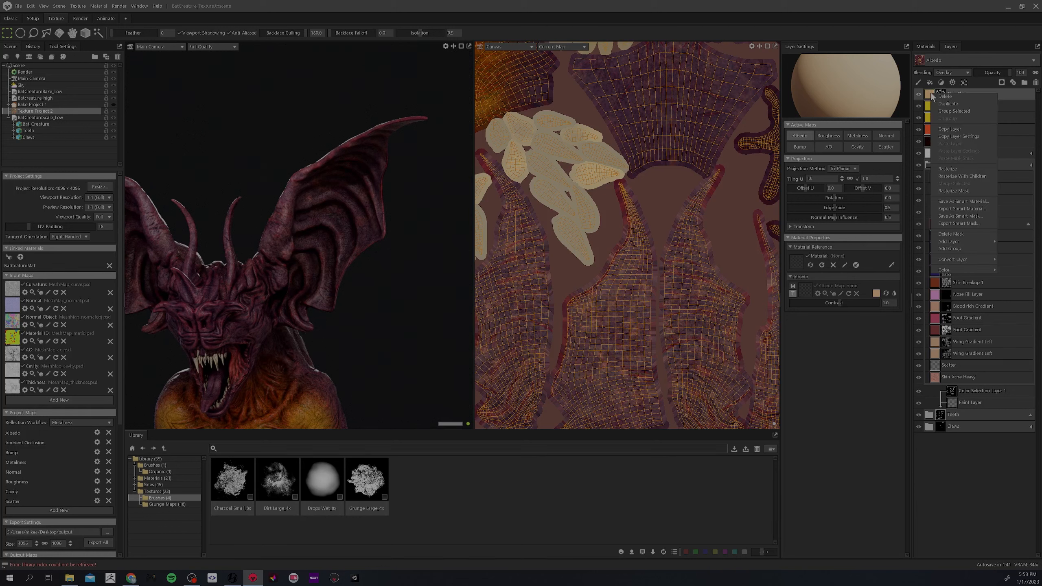
pyautogui.click(957, 103)
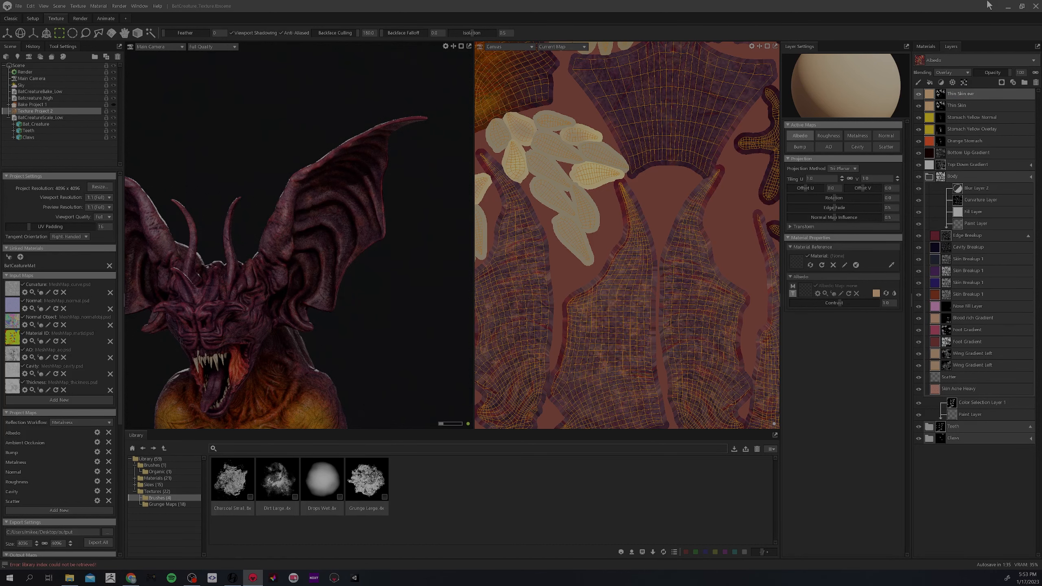
# - Replace the mask of the Thin Skin ear layer with a new black paint mask
pyautogui.click(941, 95)
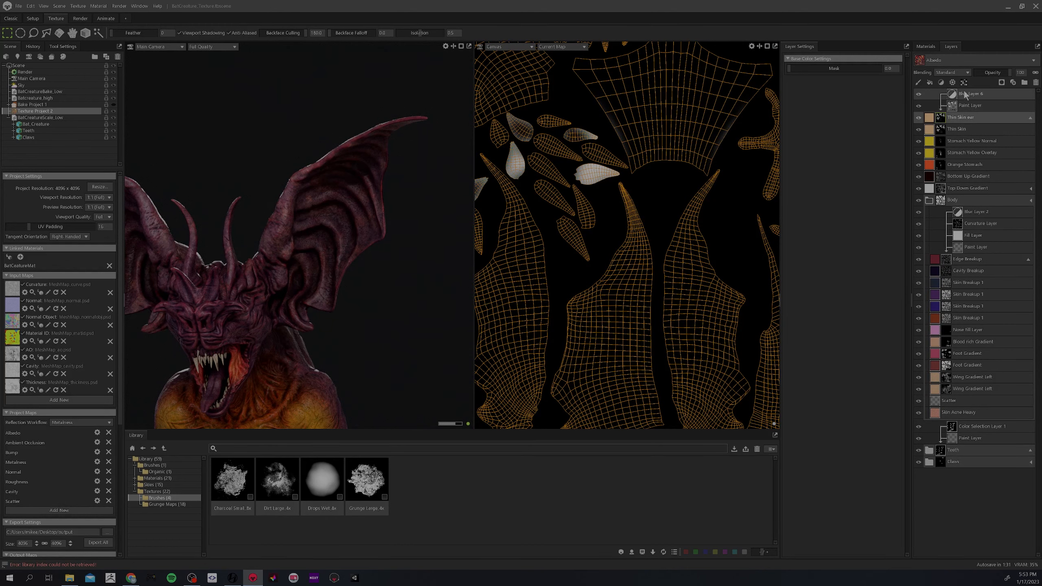
pyautogui.click(965, 99)
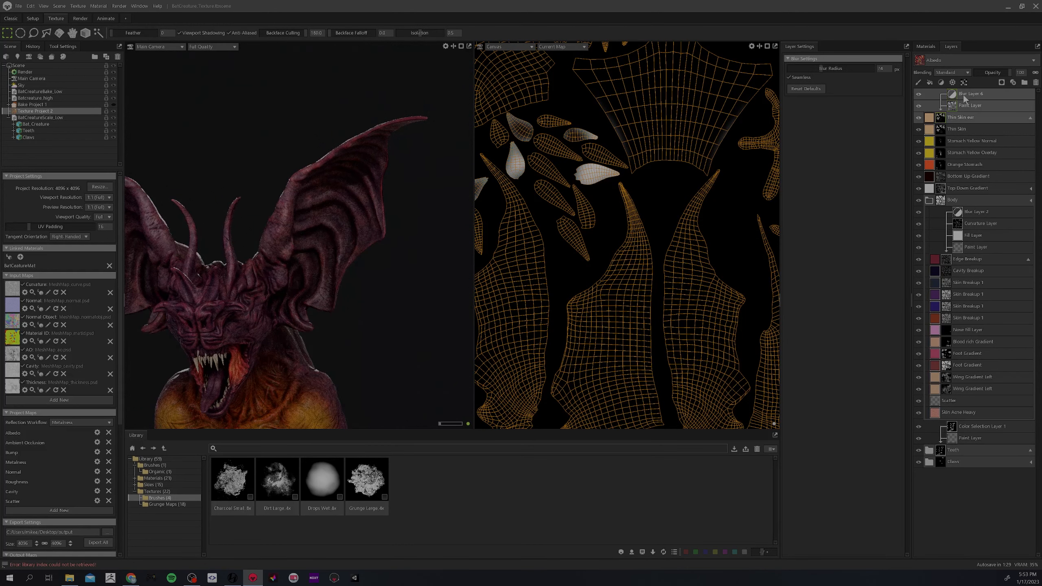
pyautogui.click(965, 115)
pyautogui.rightClick(934, 96)
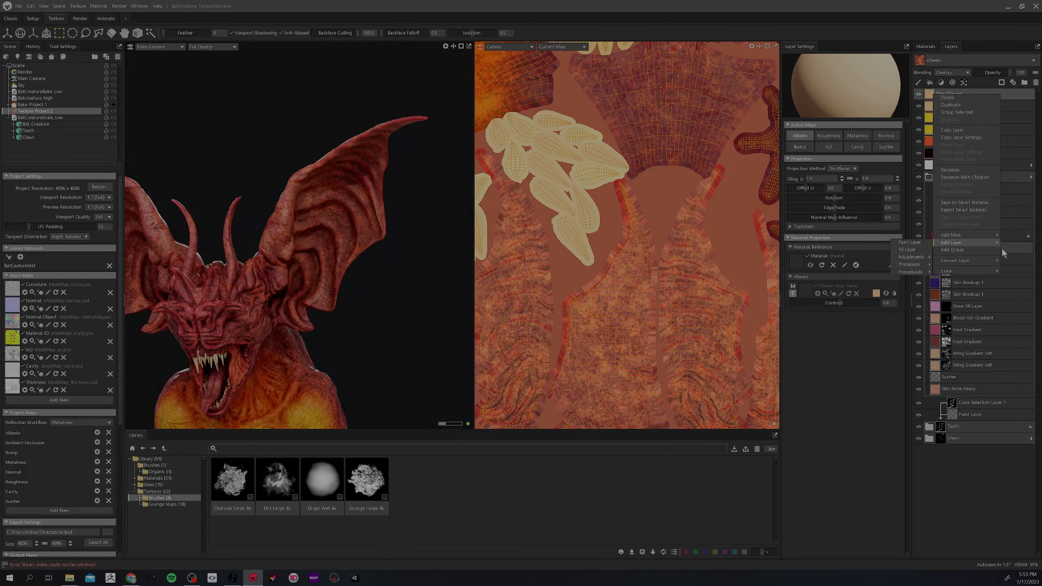
pyautogui.moveTo(952, 237)
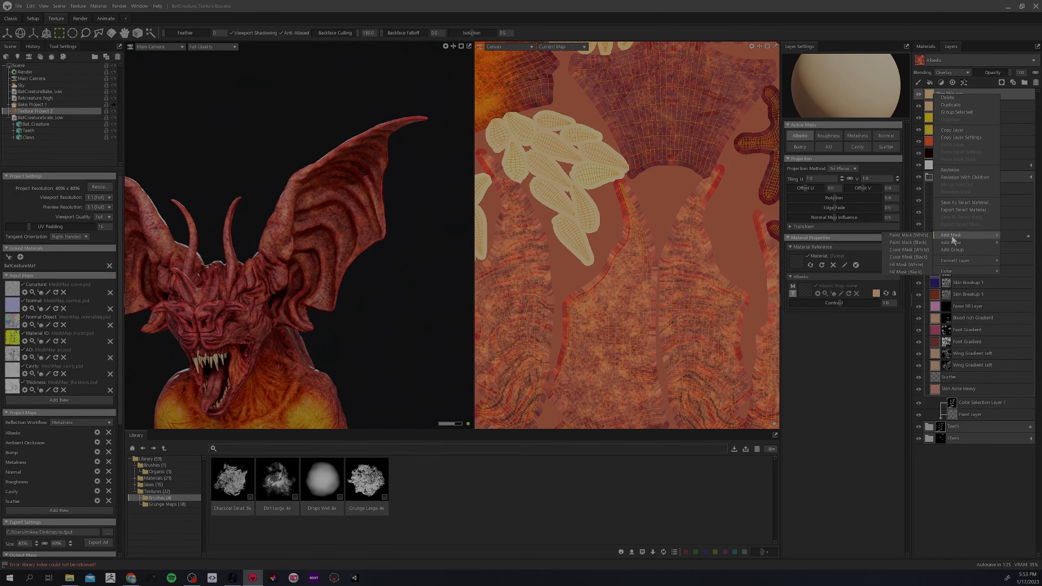
pyautogui.click(907, 243)
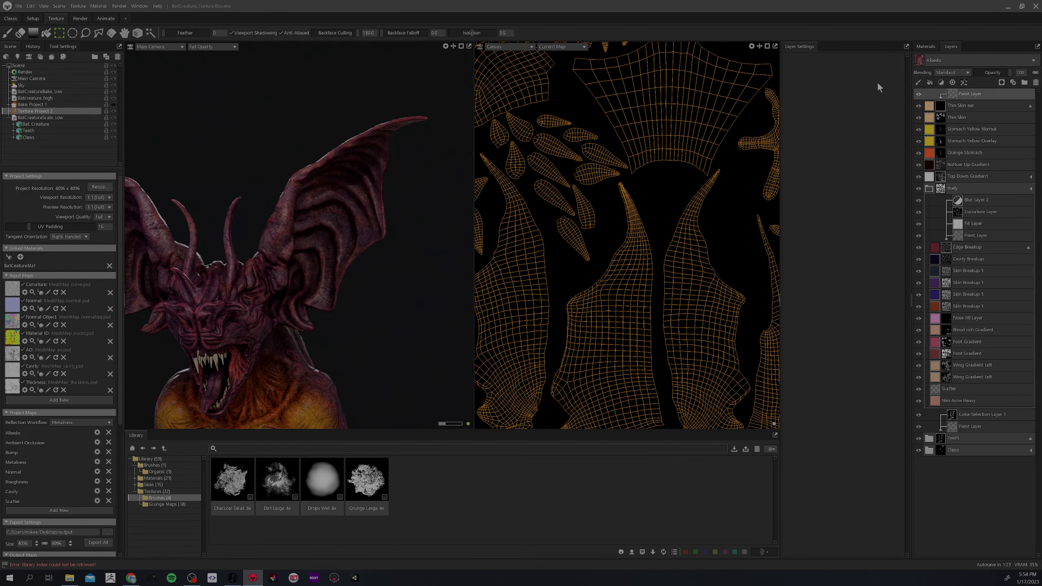
# - Paint white mask stripes along the lower folds of one ear on the Thin Skin ear layer
pyautogui.click(8, 33)
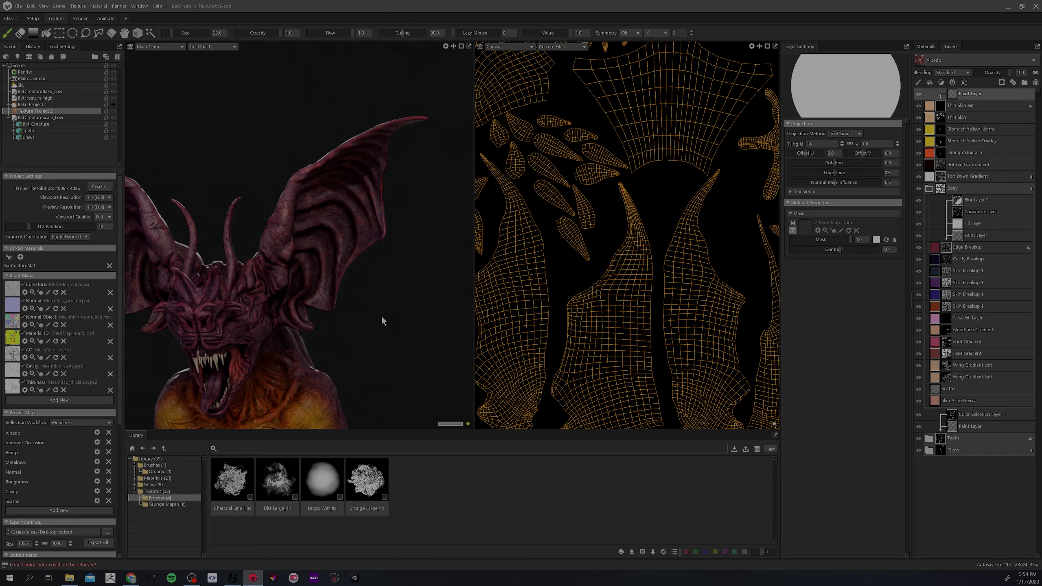
pyautogui.moveTo(381, 316); pyautogui.dragTo(347, 232, button='middle')
pyautogui.moveTo(324, 185); pyautogui.dragTo(390, 363, button='middle')
pyautogui.scroll(8, 342, 202)
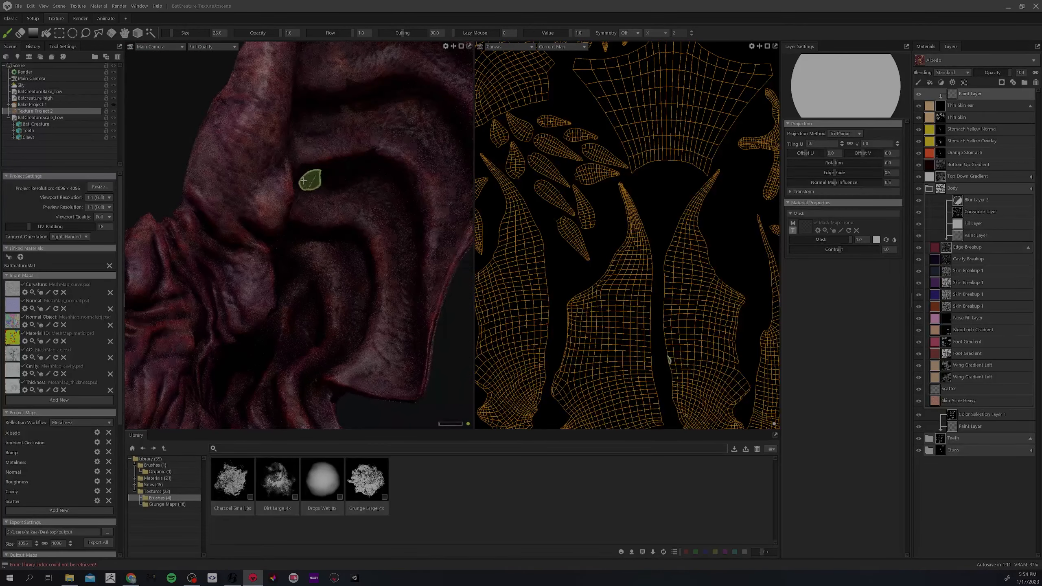
pyautogui.moveTo(304, 174)
pyautogui.mouseDown()
pyautogui.moveTo(354, 177)
pyautogui.moveTo(396, 211)
pyautogui.moveTo(413, 329)
pyautogui.moveTo(408, 381)
pyautogui.mouseUp()
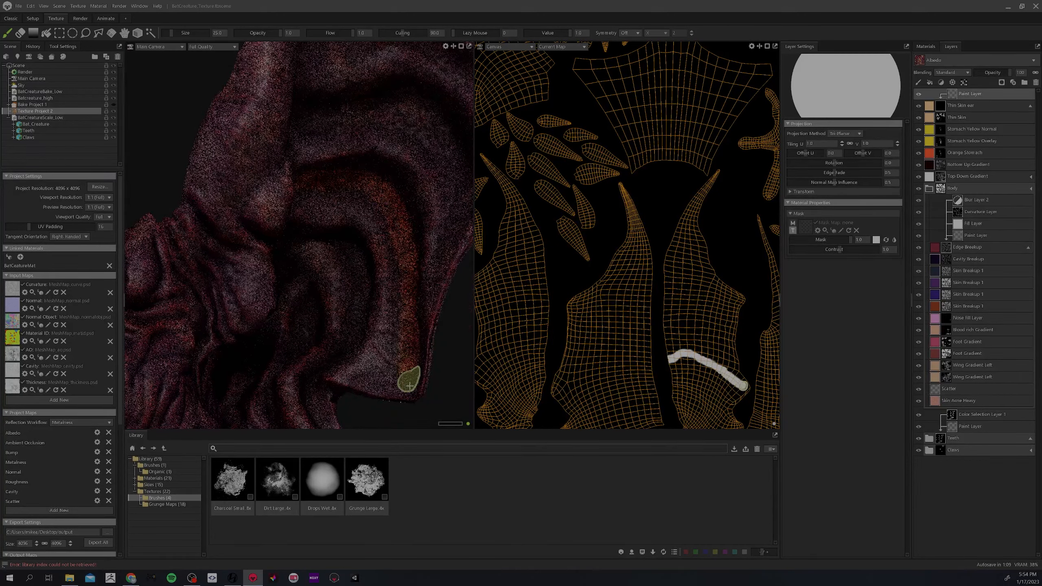
pyautogui.keyDown('alt'); pyautogui.moveTo(345, 289); pyautogui.dragTo(379, 290); pyautogui.keyUp('alt')
pyautogui.moveTo(363, 257); pyautogui.dragTo(383, 319)
pyautogui.moveTo(382, 320)
pyautogui.mouseDown(button='middle')
pyautogui.moveTo(376, 224)
pyautogui.moveTo(377, 240)
pyautogui.mouseUp(button='middle')
pyautogui.moveTo(375, 189); pyautogui.dragTo(365, 271)
pyautogui.moveTo(403, 198); pyautogui.dragTo(330, 326, button='middle')
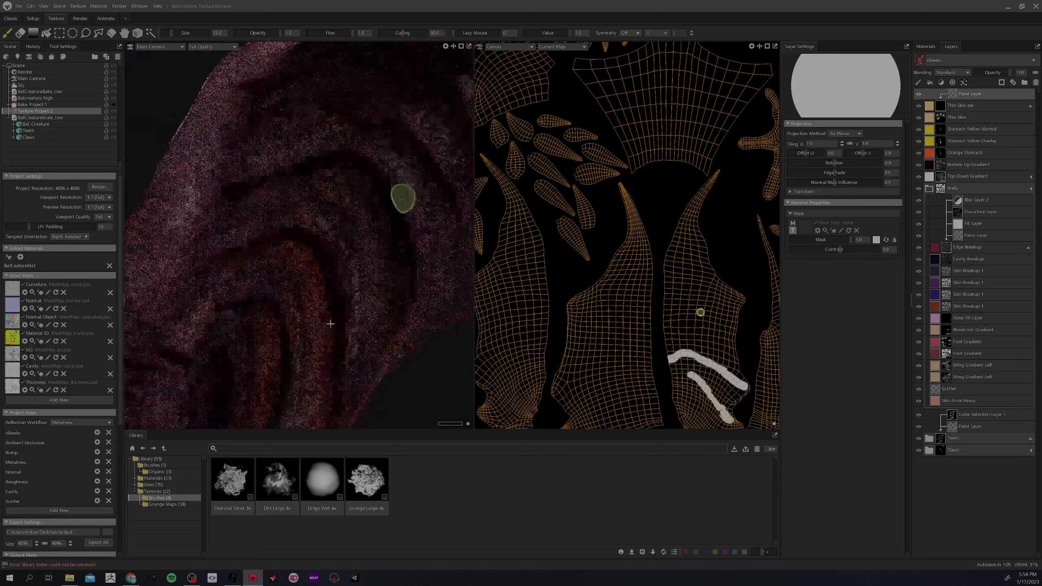
pyautogui.moveTo(330, 326)
pyautogui.keyDown('alt'); pyautogui.mouseDown()
pyautogui.moveTo(316, 287)
pyautogui.moveTo(368, 300)
pyautogui.moveTo(368, 222)
pyautogui.moveTo(348, 164)
pyautogui.moveTo(294, 135)
pyautogui.moveTo(225, 153)
pyautogui.moveTo(251, 203)
pyautogui.moveTo(225, 186)
pyautogui.moveTo(325, 191)
pyautogui.moveTo(379, 240)
pyautogui.moveTo(429, 363)
pyautogui.moveTo(400, 303)
pyautogui.mouseUp(); pyautogui.keyUp('alt')
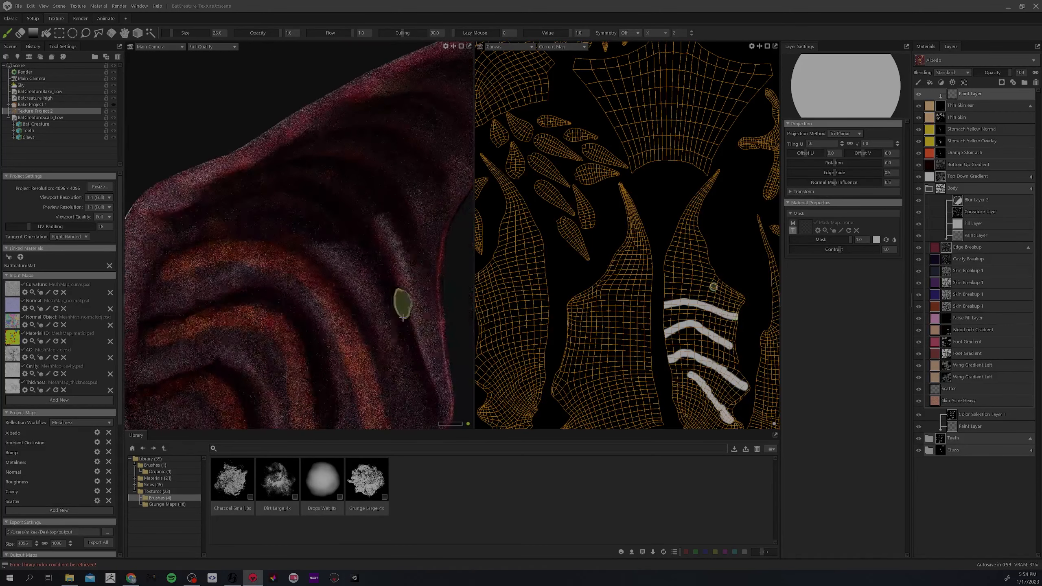
# - Continue the white mask stripes along the middle and upper ear folds up towards the ear tip
pyautogui.moveTo(410, 394)
pyautogui.mouseDown()
pyautogui.moveTo(414, 405)
pyautogui.moveTo(372, 271)
pyautogui.moveTo(353, 242)
pyautogui.moveTo(298, 216)
pyautogui.moveTo(332, 187)
pyautogui.moveTo(314, 147)
pyautogui.moveTo(365, 175)
pyautogui.moveTo(434, 253)
pyautogui.mouseUp()
pyautogui.keyDown('alt'); pyautogui.moveTo(398, 177); pyautogui.dragTo(401, 280, button='middle'); pyautogui.keyUp('alt')
pyautogui.moveTo(350, 223)
pyautogui.mouseDown()
pyautogui.moveTo(400, 235)
pyautogui.moveTo(436, 264)
pyautogui.mouseUp()
pyautogui.moveTo(388, 182); pyautogui.dragTo(465, 216)
pyautogui.keyDown('alt'); pyautogui.moveTo(465, 216); pyautogui.dragTo(355, 228, button='middle'); pyautogui.keyUp('alt')
pyautogui.moveTo(337, 176); pyautogui.dragTo(365, 172)
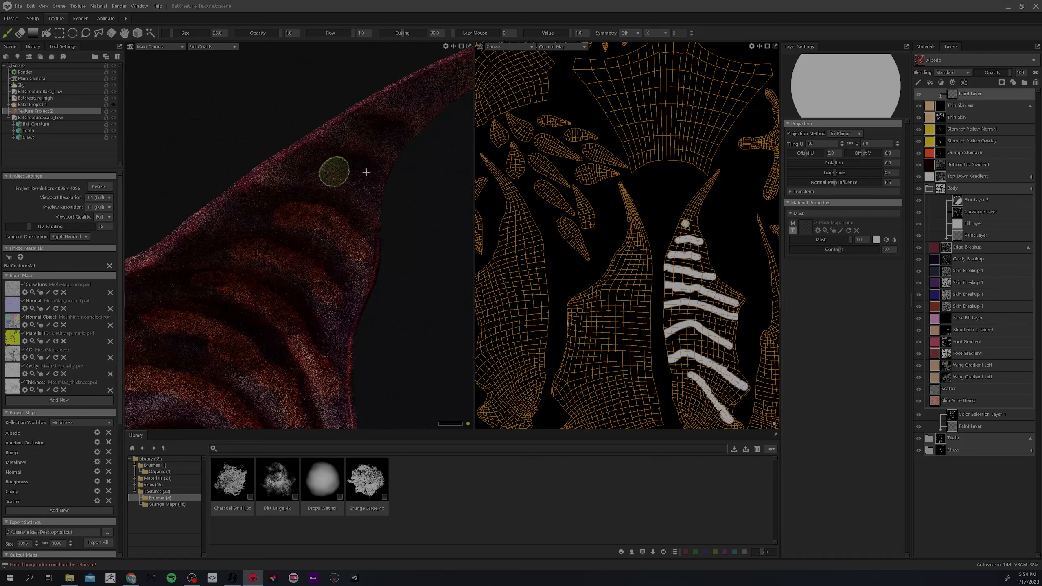
pyautogui.moveTo(330, 295); pyautogui.dragTo(346, 307)
pyautogui.keyDown('alt'); pyautogui.moveTo(333, 318); pyautogui.dragTo(360, 206, button='middle'); pyautogui.keyUp('alt')
pyautogui.moveTo(360, 206)
pyautogui.mouseDown()
pyautogui.moveTo(369, 247)
pyautogui.moveTo(365, 191)
pyautogui.mouseUp()
# - Trim the painted stripes near the ear's outer edge with black, then switch the brush back to white
pyautogui.press('x')
pyautogui.moveTo(418, 265); pyautogui.dragTo(374, 186)
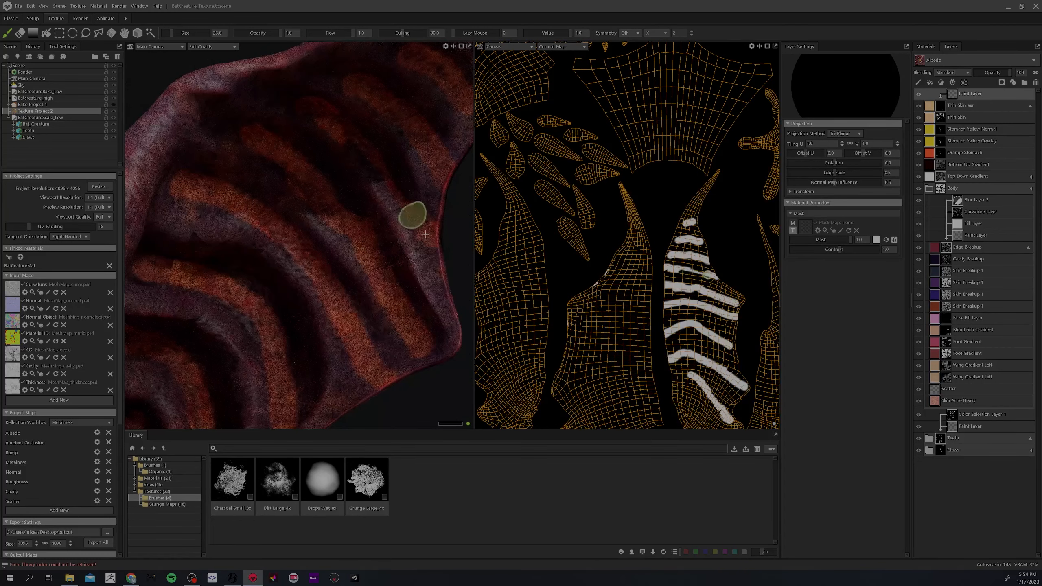
pyautogui.press('x')
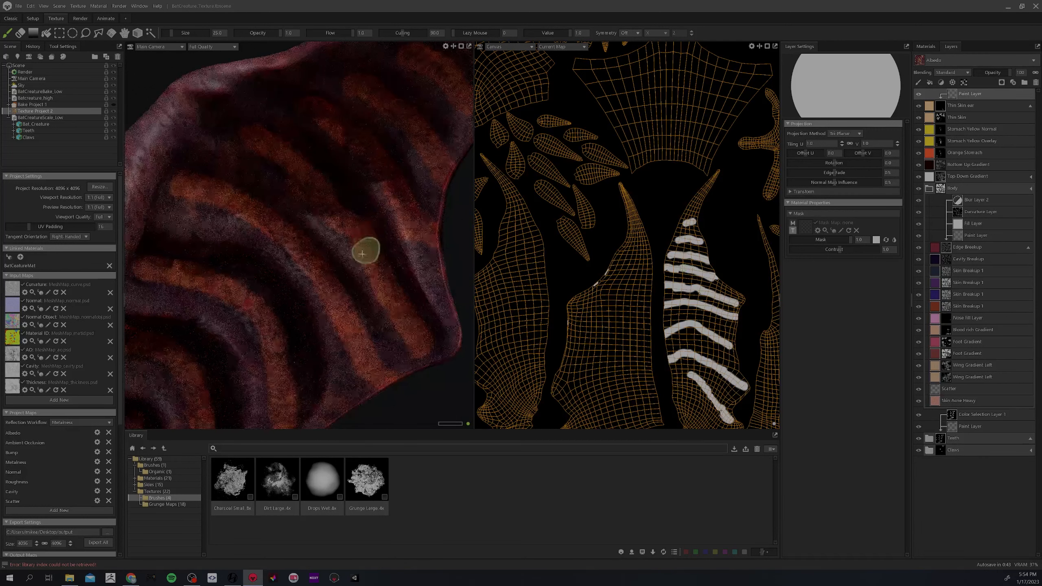
pyautogui.scroll(-5, 360, 253)
pyautogui.keyDown('alt'); pyautogui.moveTo(353, 255); pyautogui.dragTo(302, 249); pyautogui.keyUp('alt')
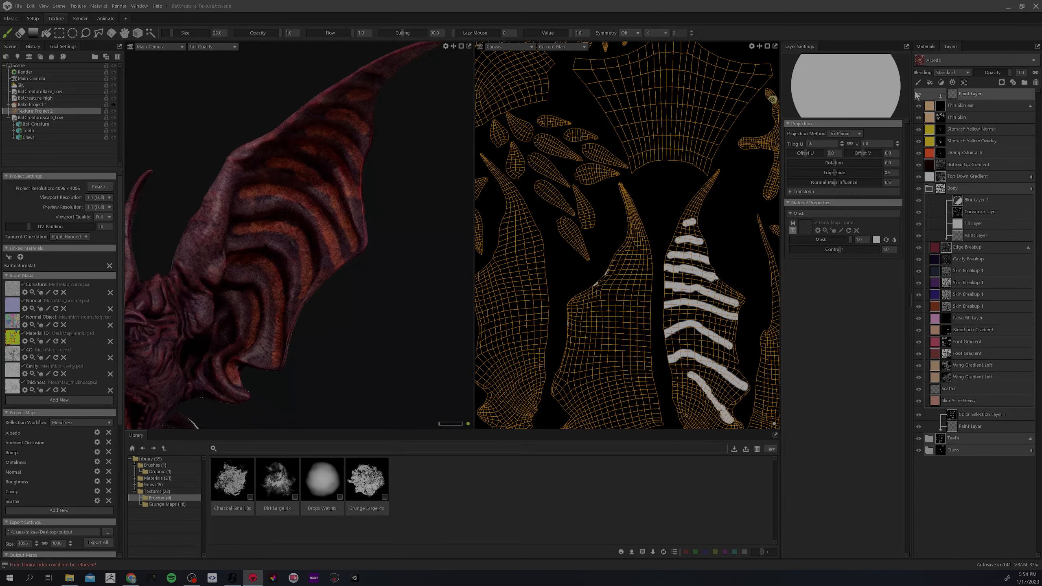
# - Add a blur layer to the Thin Skin ear mask and raise its blur radius until the stripes soften
pyautogui.click(941, 82)
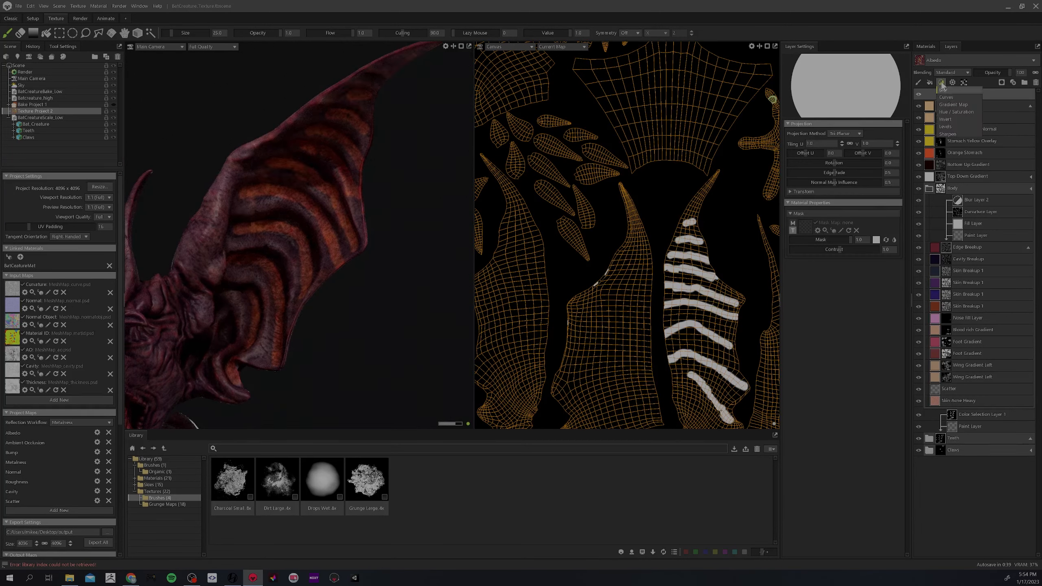
pyautogui.click(943, 90)
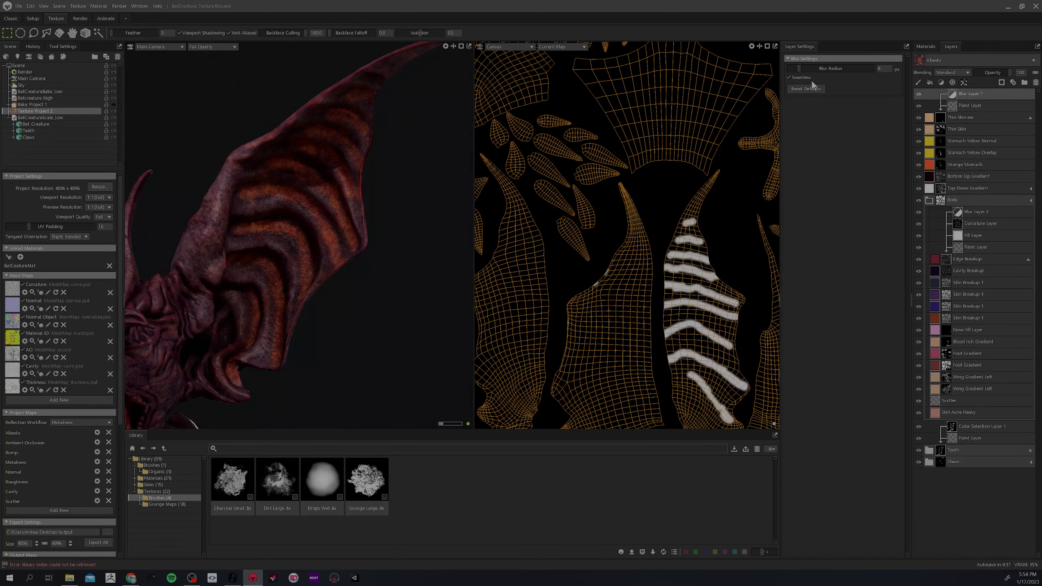
pyautogui.moveTo(801, 68); pyautogui.dragTo(812, 69)
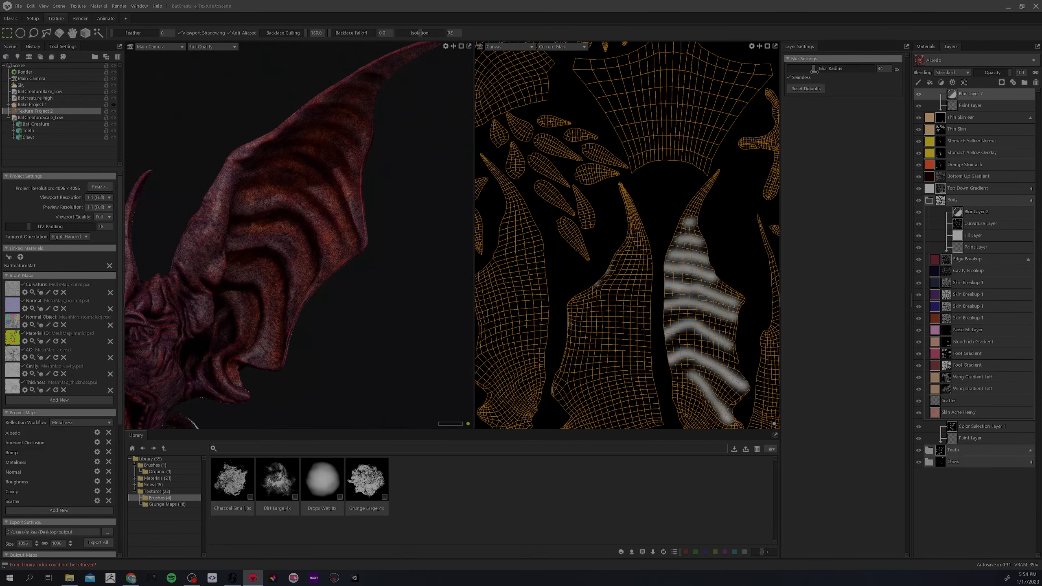
pyautogui.scroll(-6, 358, 280)
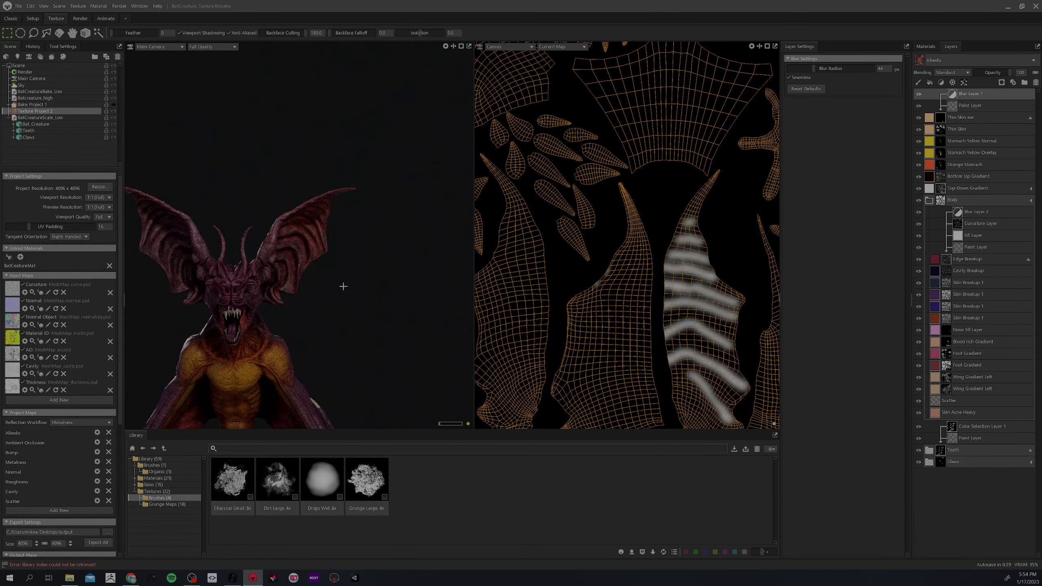
pyautogui.moveTo(343, 286); pyautogui.dragTo(387, 227, button='middle')
pyautogui.scroll(4, 387, 227)
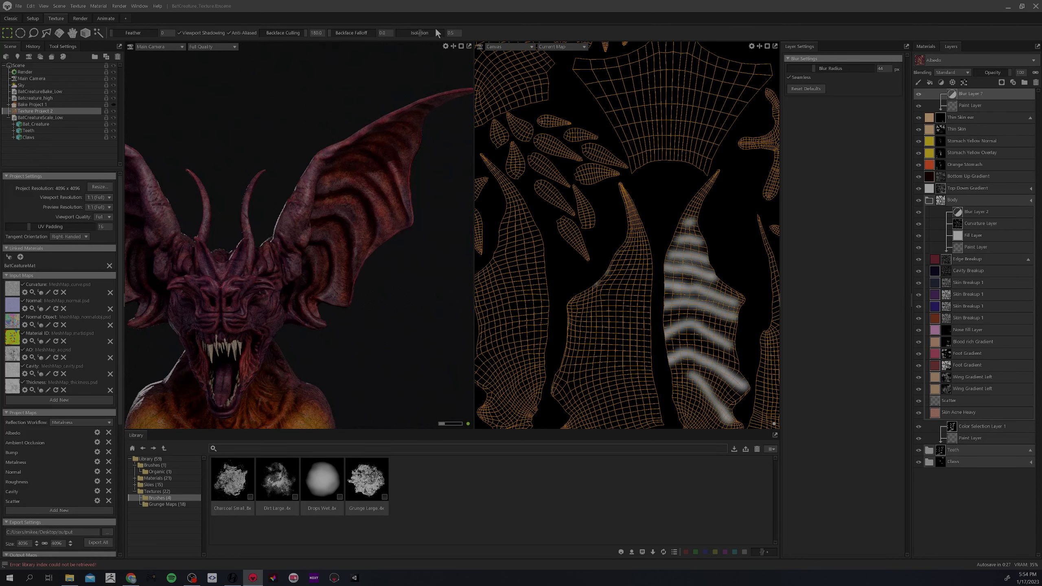
# - Select the paint layer in the Thin Skin ear mask and set the brush symmetry to Mirror
pyautogui.click(970, 106)
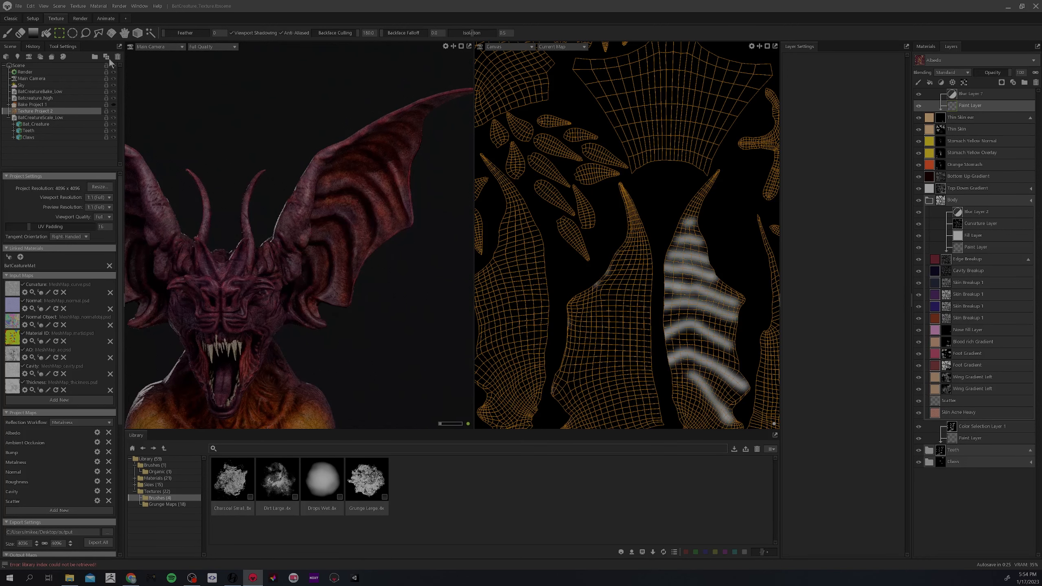
pyautogui.click(7, 34)
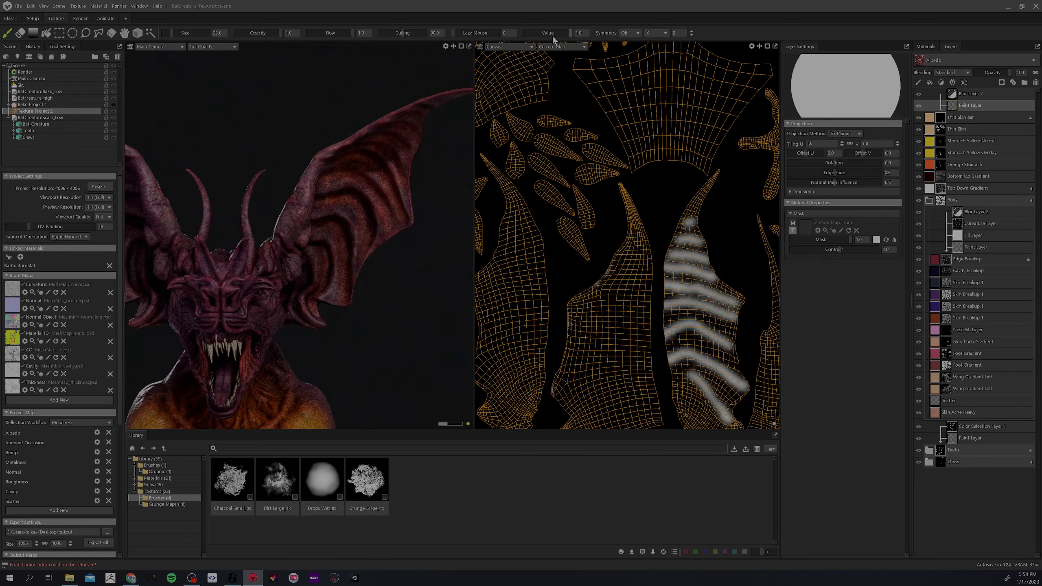
pyautogui.click(636, 33)
pyautogui.click(634, 49)
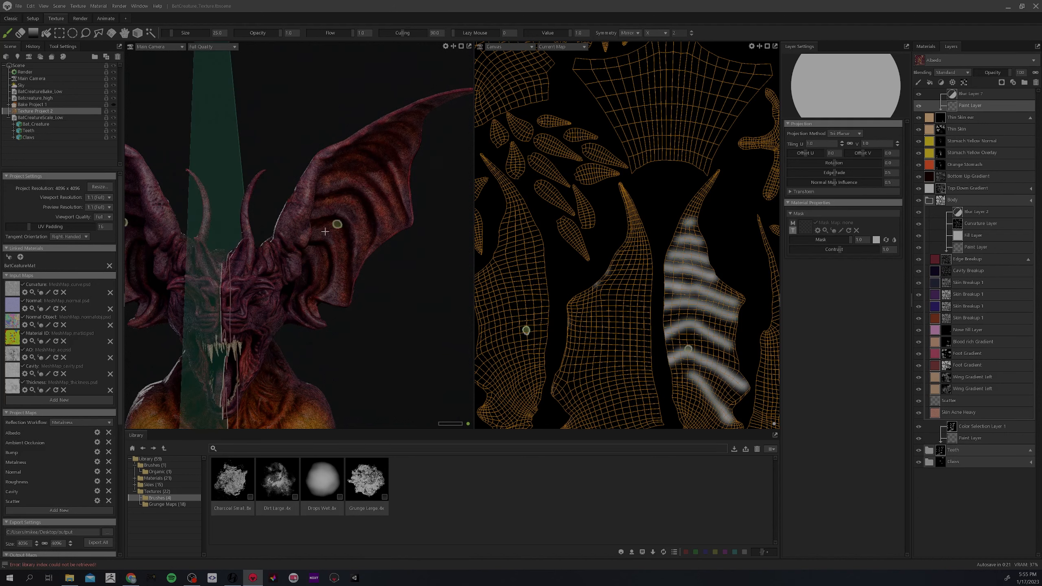
# - Paint mirrored mask stripes along the folds of both ears from the base to the tips, refining them with black
pyautogui.scroll(3, 352, 232)
pyautogui.keyDown('alt'); pyautogui.moveTo(328, 224); pyautogui.dragTo(346, 222); pyautogui.keyUp('alt')
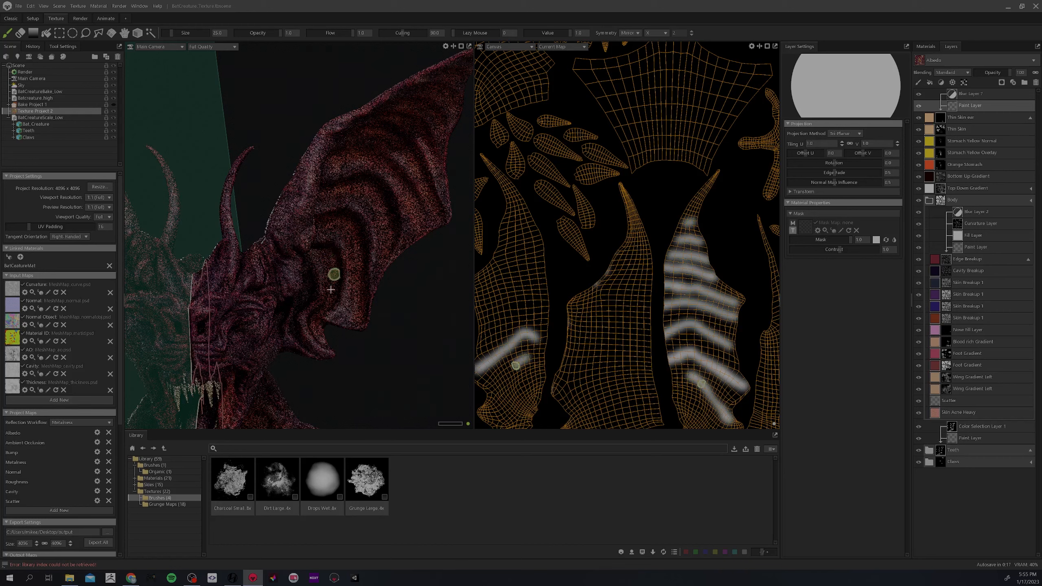
pyautogui.keyDown('alt'); pyautogui.moveTo(365, 253); pyautogui.dragTo(372, 254); pyautogui.keyUp('alt')
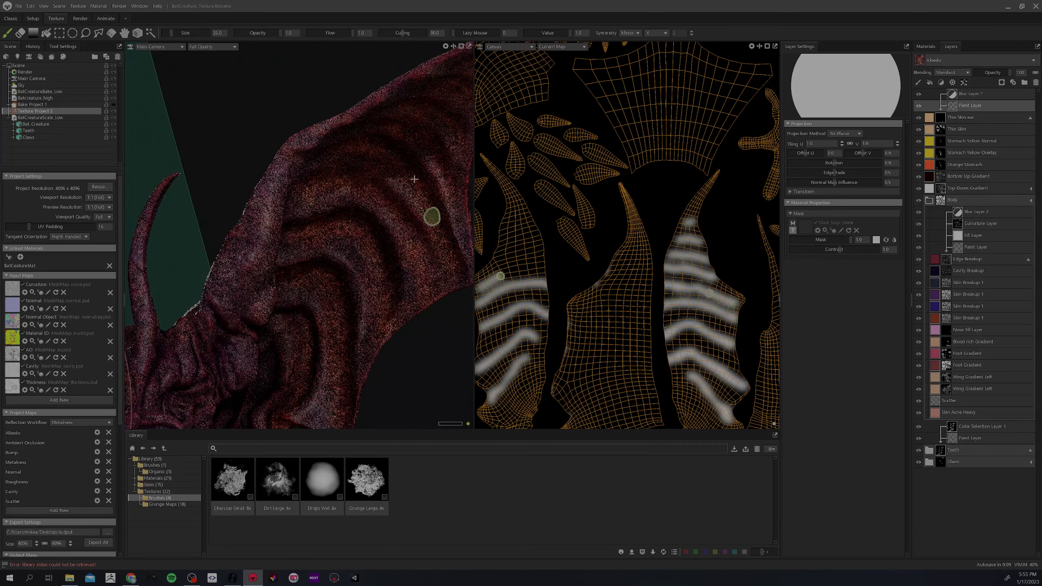
pyautogui.keyDown('alt'); pyautogui.moveTo(420, 153); pyautogui.dragTo(367, 218); pyautogui.keyUp('alt')
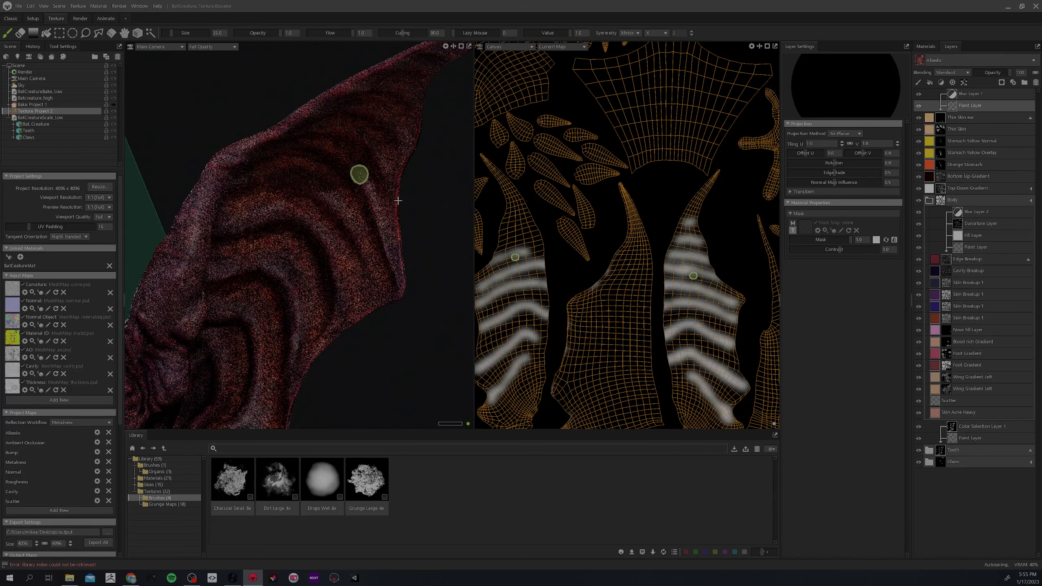
pyautogui.keyDown('alt'); pyautogui.moveTo(398, 201); pyautogui.dragTo(377, 218, button='middle'); pyautogui.keyUp('alt')
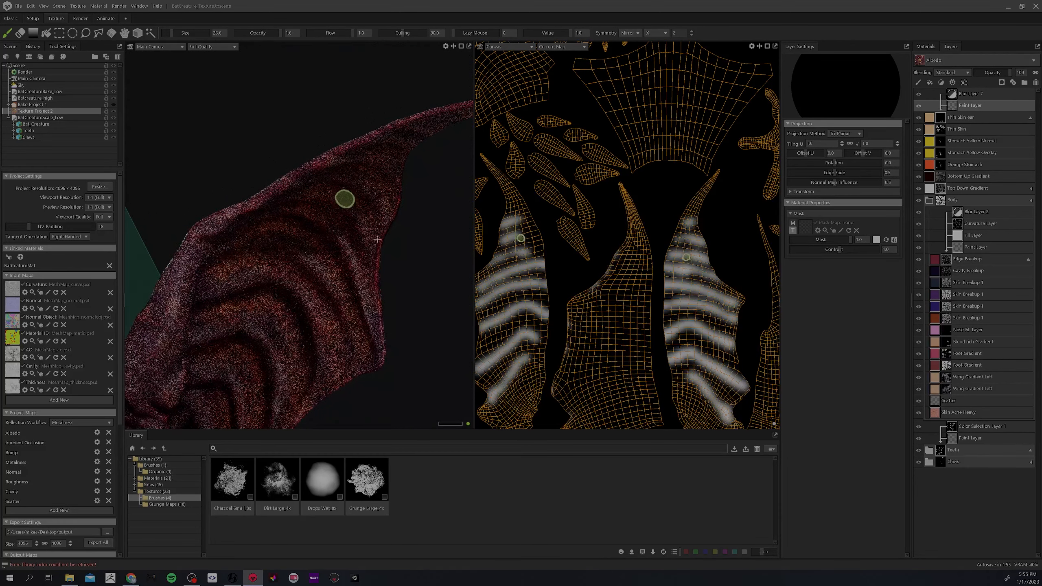
pyautogui.keyDown('alt'); pyautogui.moveTo(365, 287); pyautogui.dragTo(339, 279, button='right'); pyautogui.keyUp('alt')
pyautogui.keyDown('alt'); pyautogui.moveTo(339, 279); pyautogui.dragTo(383, 229, button='middle'); pyautogui.keyUp('alt')
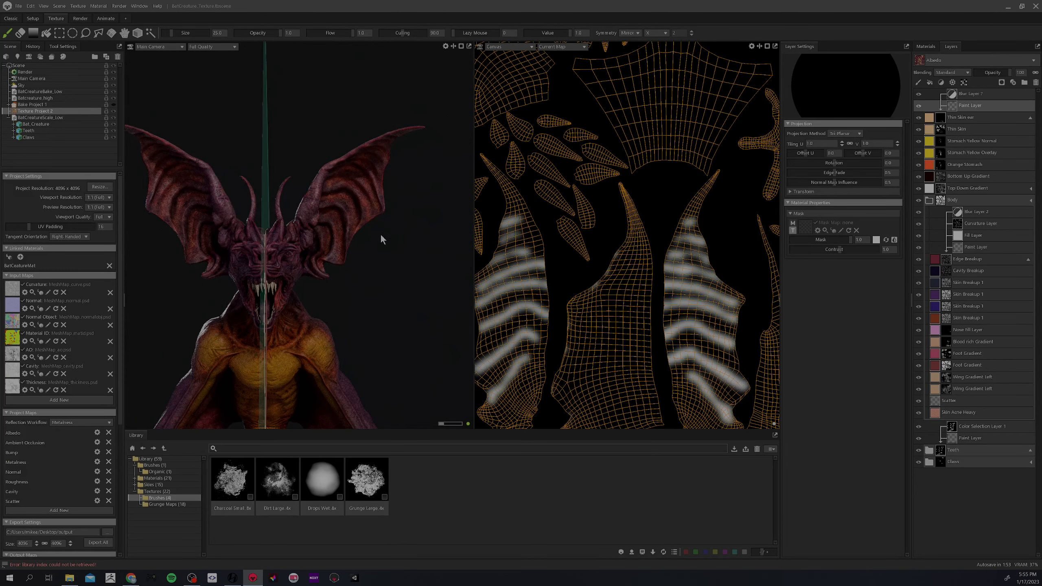
pyautogui.keyDown('alt'); pyautogui.moveTo(362, 224); pyautogui.dragTo(423, 254, button='right'); pyautogui.keyUp('alt')
# - Paint mirrored color onto the sides of the head in the Stomach Yellow Overlay layer's mask
pyautogui.click(932, 117)
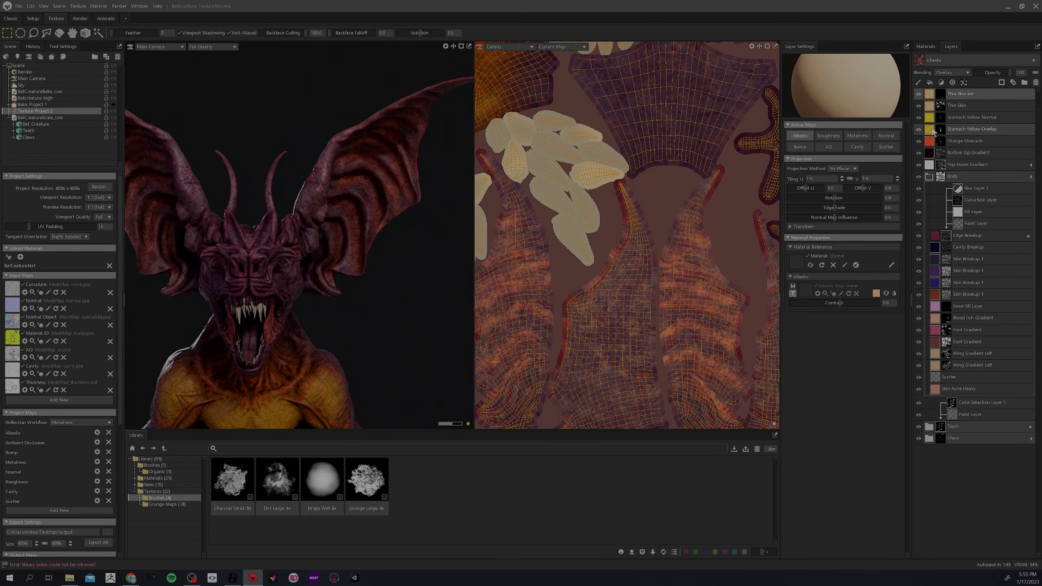
pyautogui.click(939, 129)
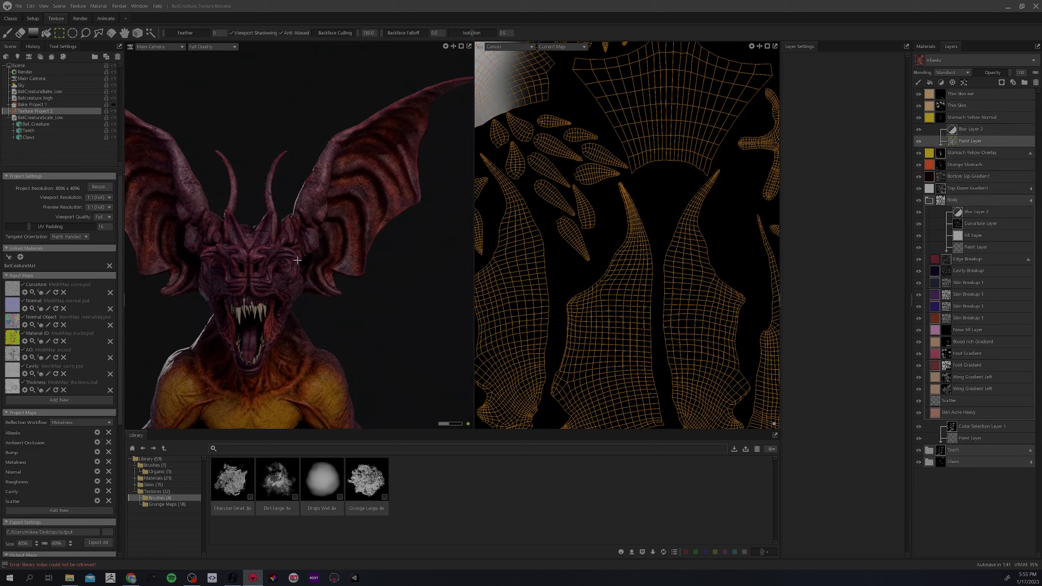
pyautogui.click(8, 33)
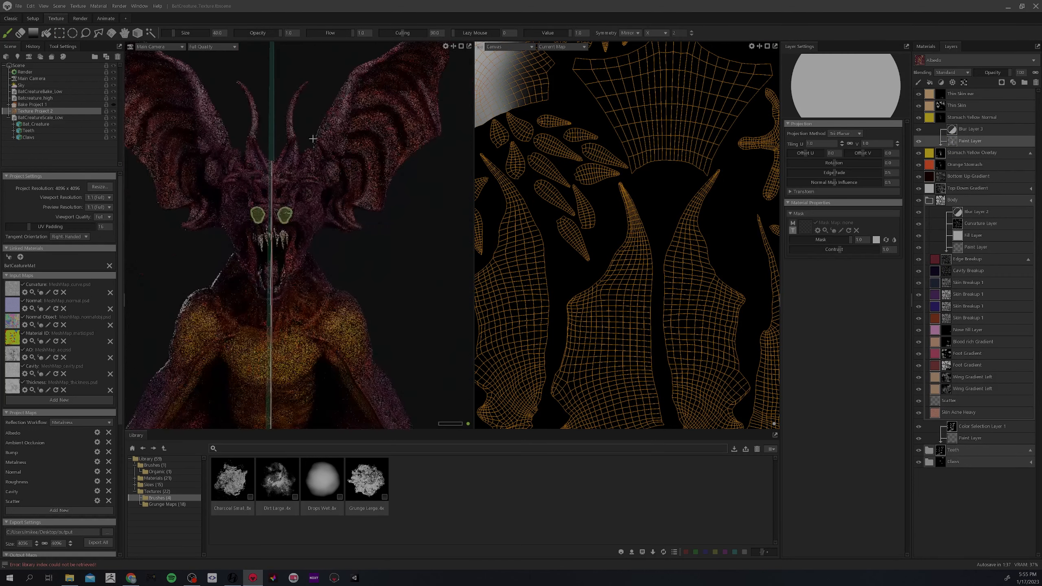
pyautogui.keyDown('alt'); pyautogui.moveTo(311, 176); pyautogui.dragTo(351, 173); pyautogui.keyUp('alt')
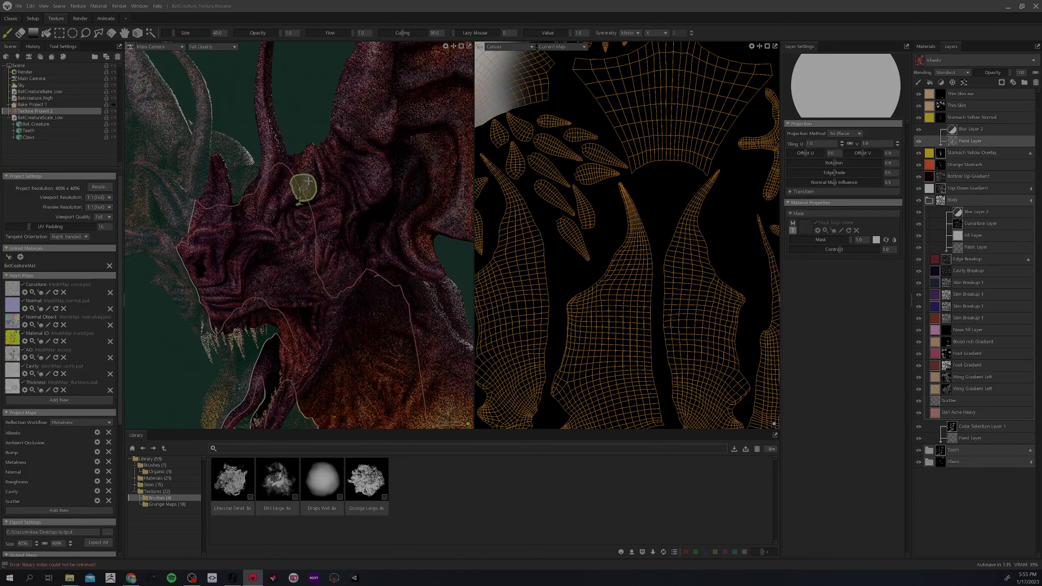
pyautogui.press('x')
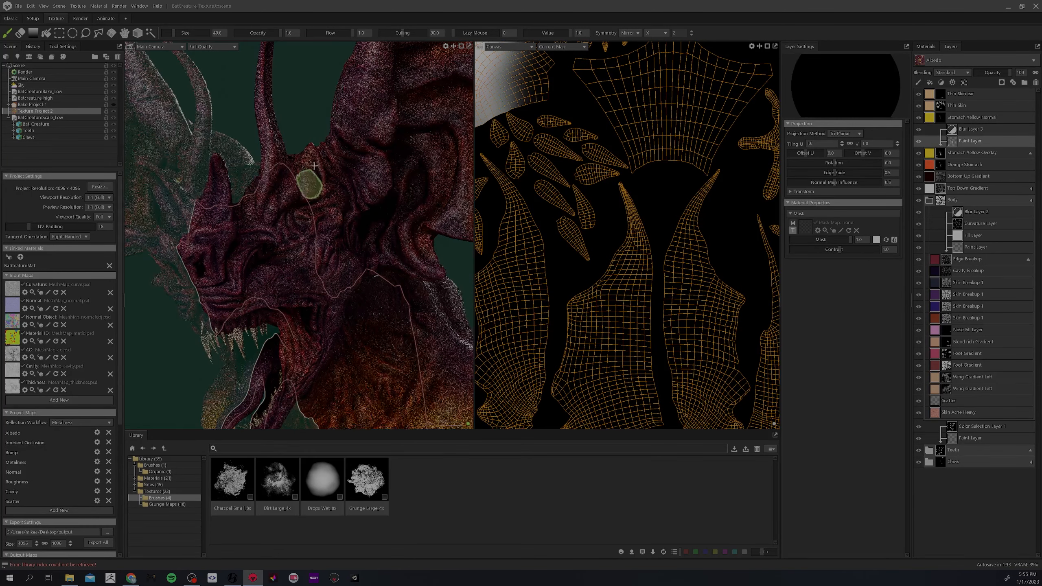
pyautogui.press('x')
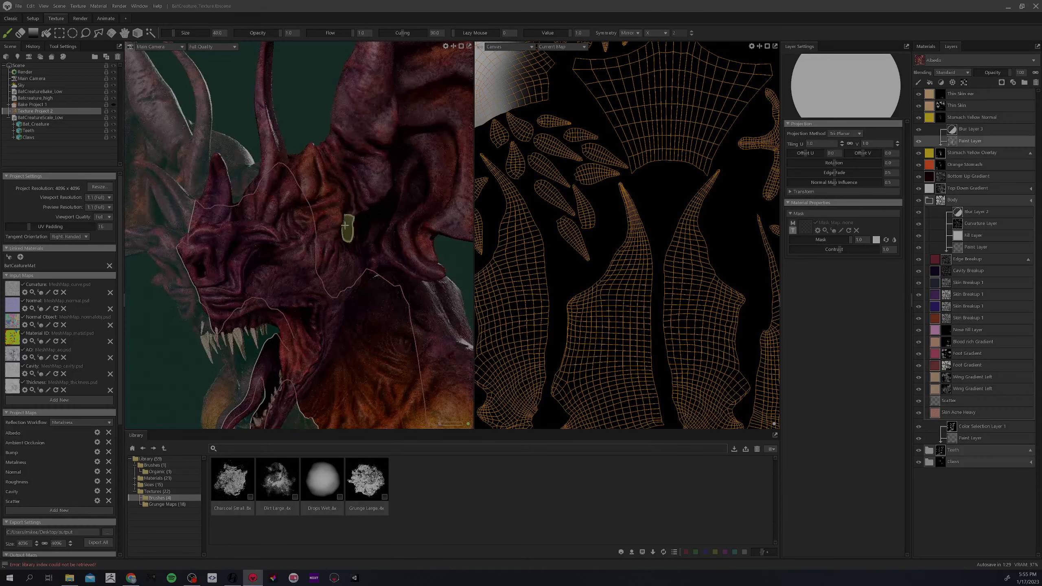
pyautogui.keyDown('alt'); pyautogui.moveTo(347, 228); pyautogui.dragTo(307, 235); pyautogui.keyUp('alt')
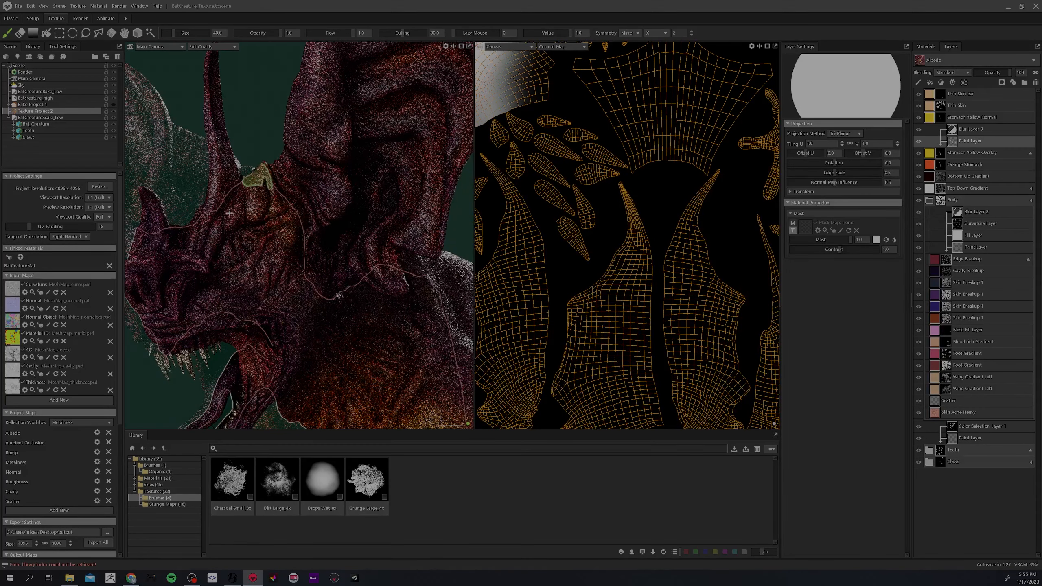
# - Paint mirrored mask color from the ear bases up the front edges of both ears in the Stomach Yellow Overlay mask, varying the brush size
pyautogui.press(']')
pyautogui.press(']')
pyautogui.press(']')
pyautogui.press(']')
pyautogui.press(']')
pyautogui.press(']')
pyautogui.press(']')
pyautogui.press(']')
pyautogui.press(']')
pyautogui.press(']')
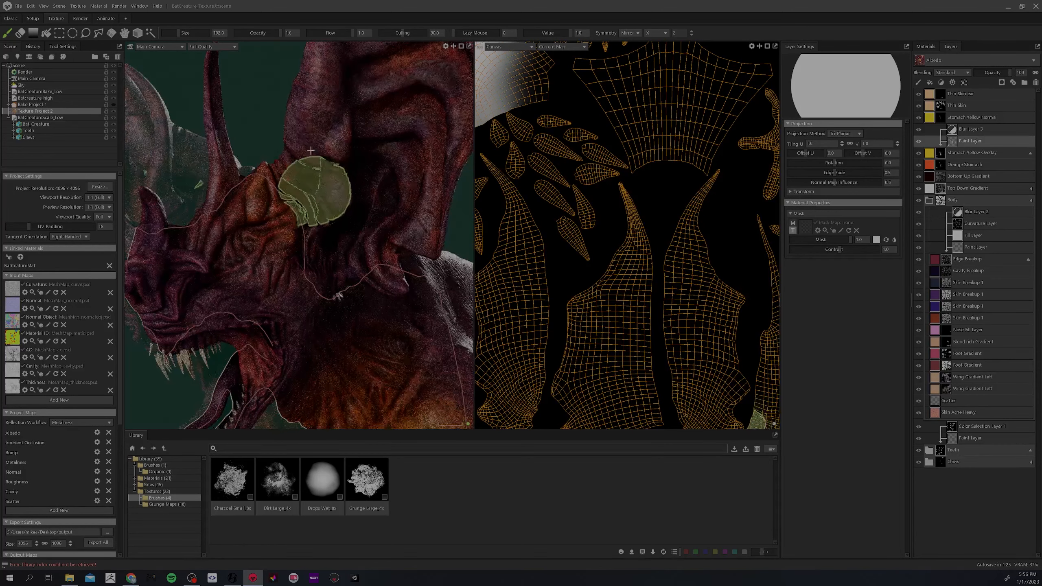
pyautogui.moveTo(315, 191); pyautogui.dragTo(308, 116)
pyautogui.keyDown('alt'); pyautogui.moveTo(308, 116); pyautogui.dragTo(302, 211, button='middle'); pyautogui.keyUp('alt')
pyautogui.press('[')
pyautogui.press('[')
pyautogui.press('[')
pyautogui.press('[')
pyautogui.press('[')
pyautogui.press('[')
pyautogui.press('[')
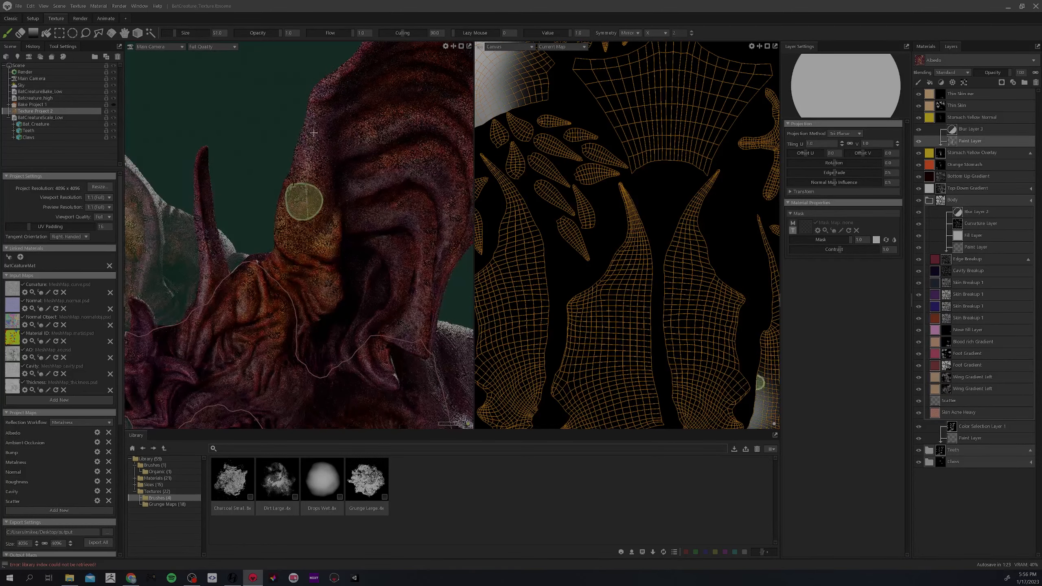
pyautogui.moveTo(318, 105)
pyautogui.keyDown('alt'); pyautogui.mouseDown()
pyautogui.moveTo(352, 238)
pyautogui.moveTo(321, 290)
pyautogui.moveTo(328, 283)
pyautogui.moveTo(309, 266)
pyautogui.moveTo(392, 243)
pyautogui.moveTo(353, 251)
pyautogui.moveTo(345, 215)
pyautogui.moveTo(353, 224)
pyautogui.mouseUp(); pyautogui.keyUp('alt')
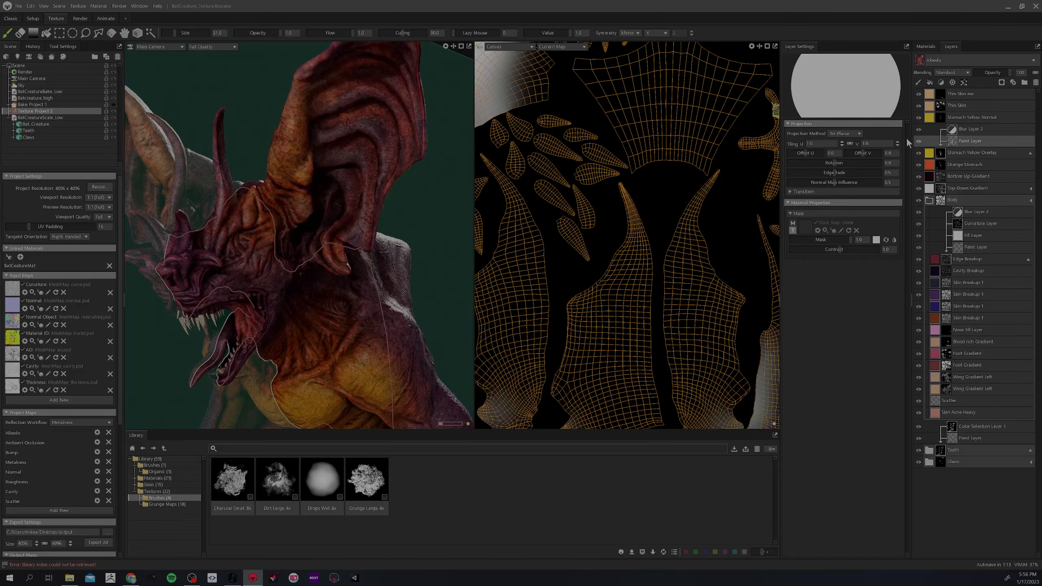
# - Show the Stomach Yellow Normal layer's mask contents and select their paint layer with the Brush tool
pyautogui.click(930, 152)
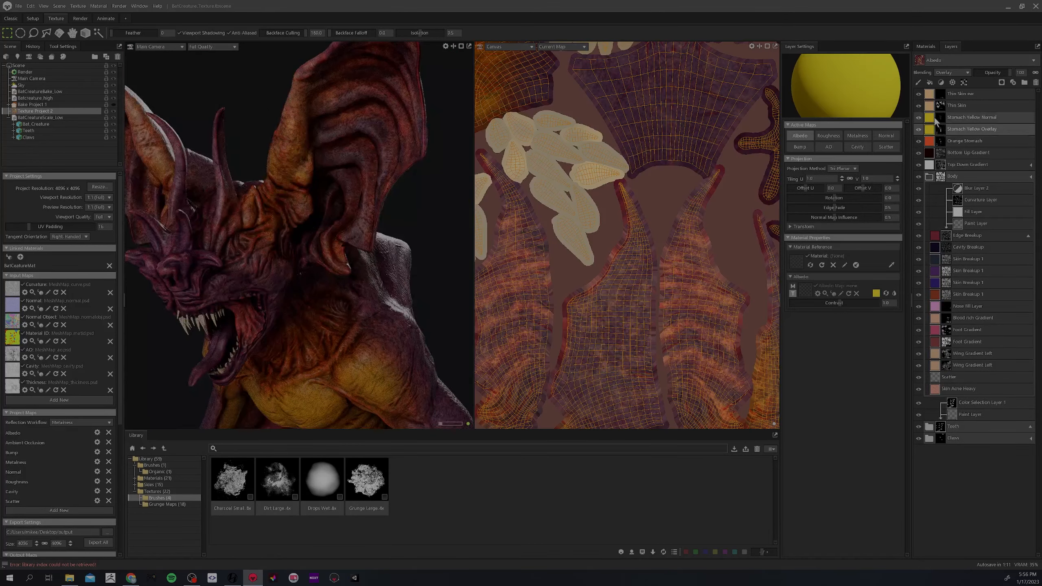
pyautogui.click(932, 118)
pyautogui.click(941, 119)
pyautogui.click(953, 129)
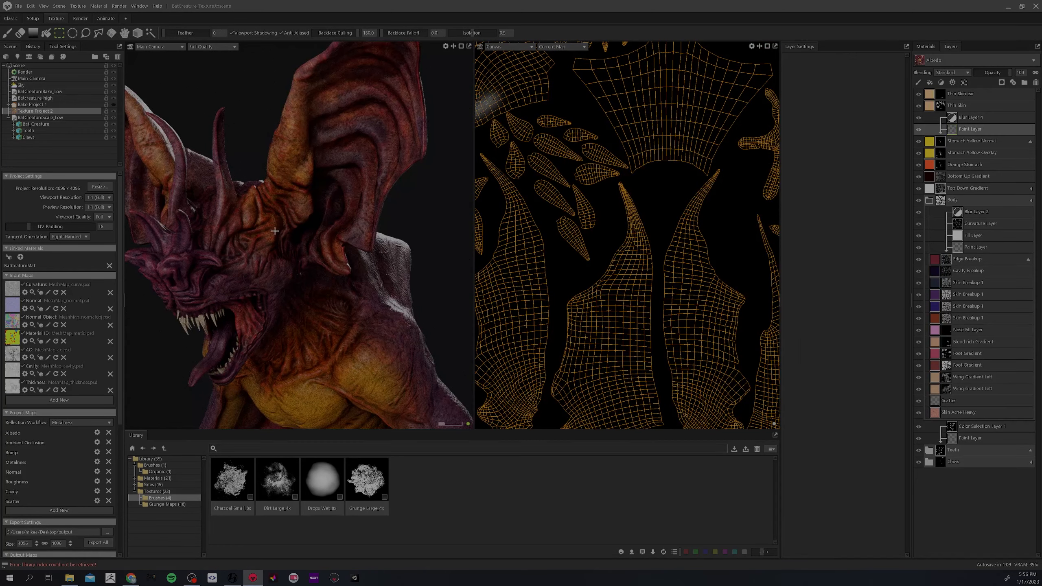
pyautogui.click(8, 33)
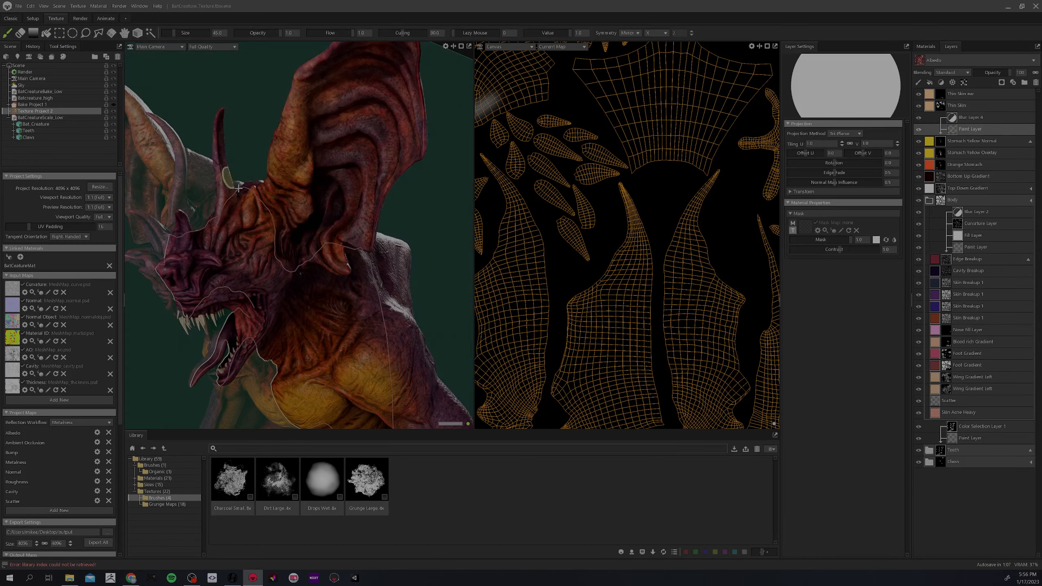
# - Paint mirrored yellow mask strokes along the skin folds between the horn and the ear base
pyautogui.scroll(5, 267, 226)
pyautogui.keyDown('alt'); pyautogui.moveTo(188, 201); pyautogui.dragTo(304, 265); pyautogui.keyUp('alt')
pyautogui.moveTo(290, 201); pyautogui.dragTo(332, 297)
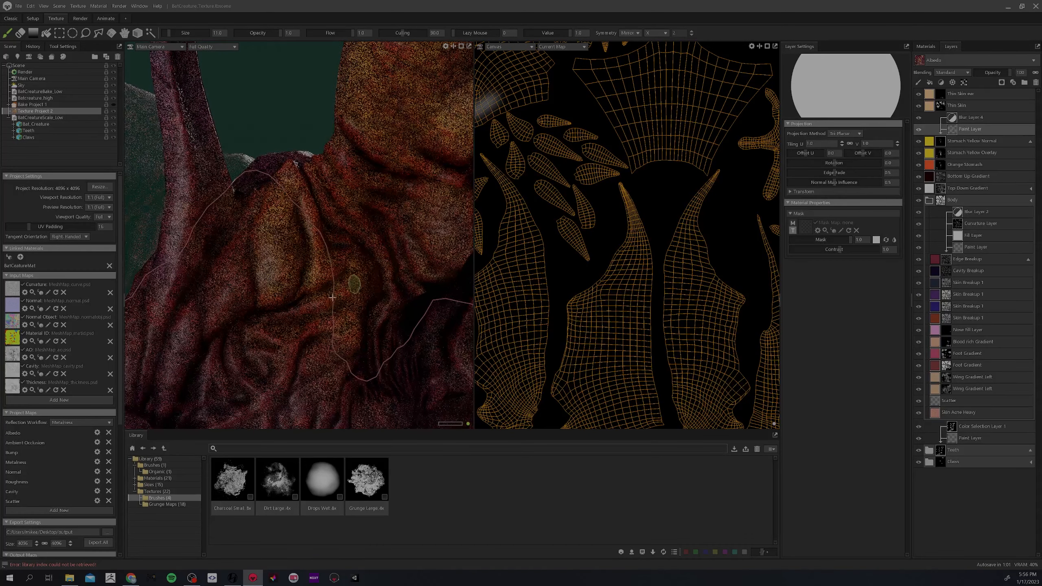
# - Try to paint mask color across the wrinkles on the side of the head and enlarge the brush
pyautogui.moveTo(170, 351)
pyautogui.mouseDown()
pyautogui.moveTo(176, 381)
pyautogui.moveTo(180, 348)
pyautogui.moveTo(246, 311)
pyautogui.mouseUp()
pyautogui.press(']')
pyautogui.press(']')
pyautogui.press(']')
pyautogui.press(']')
pyautogui.press(']')
pyautogui.press(']')
pyautogui.press(']')
pyautogui.press(']')
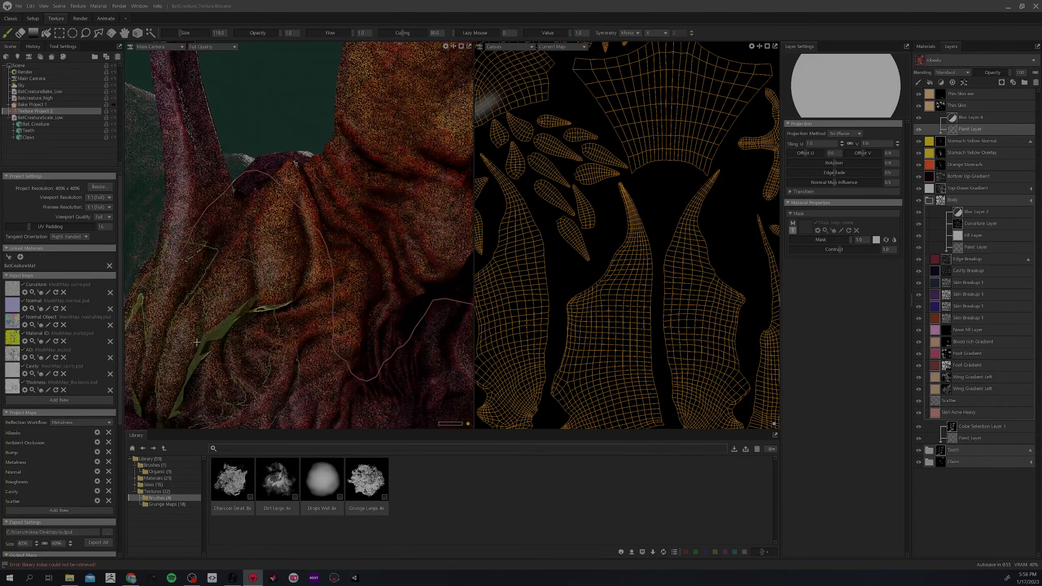
pyautogui.hotkey('ctrl', 'z')
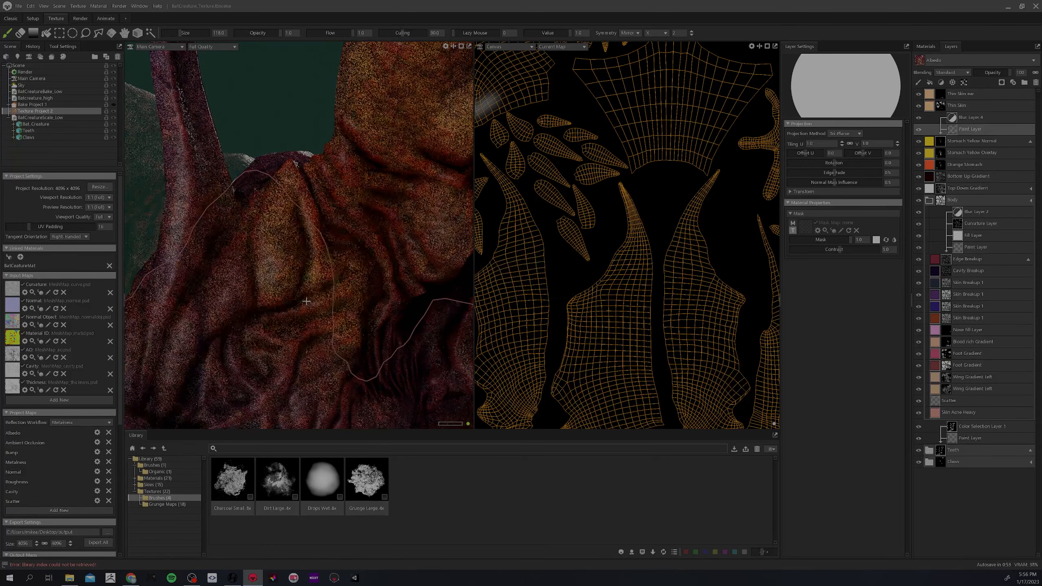
# - Reduce the brush size and paint a finer mask highlight on the fold beside the horn base
pyautogui.press('[')
pyautogui.press('[')
pyautogui.press('[')
pyautogui.press('[')
pyautogui.press('[')
pyautogui.press('[')
pyautogui.moveTo(280, 251); pyautogui.dragTo(276, 243)
# - Enlarge the brush and paint mirrored yellow mask color on the ears' front edges and the lower ear lobes
pyautogui.press(']')
pyautogui.press(']')
pyautogui.press(']')
pyautogui.press(']')
pyautogui.scroll(-5, 391, 174)
pyautogui.keyDown('alt'); pyautogui.moveTo(391, 174); pyautogui.dragTo(385, 236, button='middle'); pyautogui.keyUp('alt')
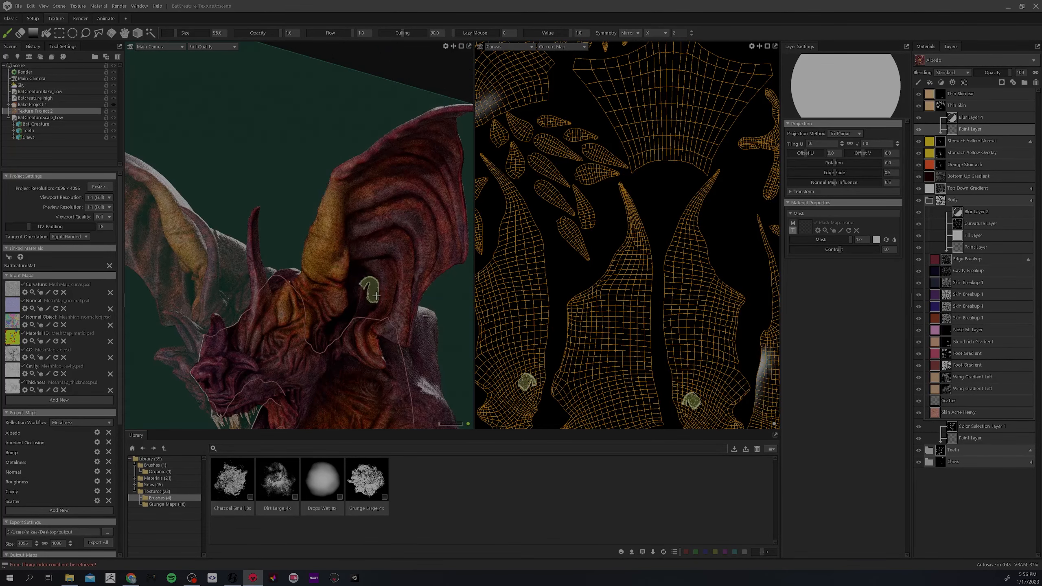
pyautogui.moveTo(369, 353); pyautogui.dragTo(363, 336)
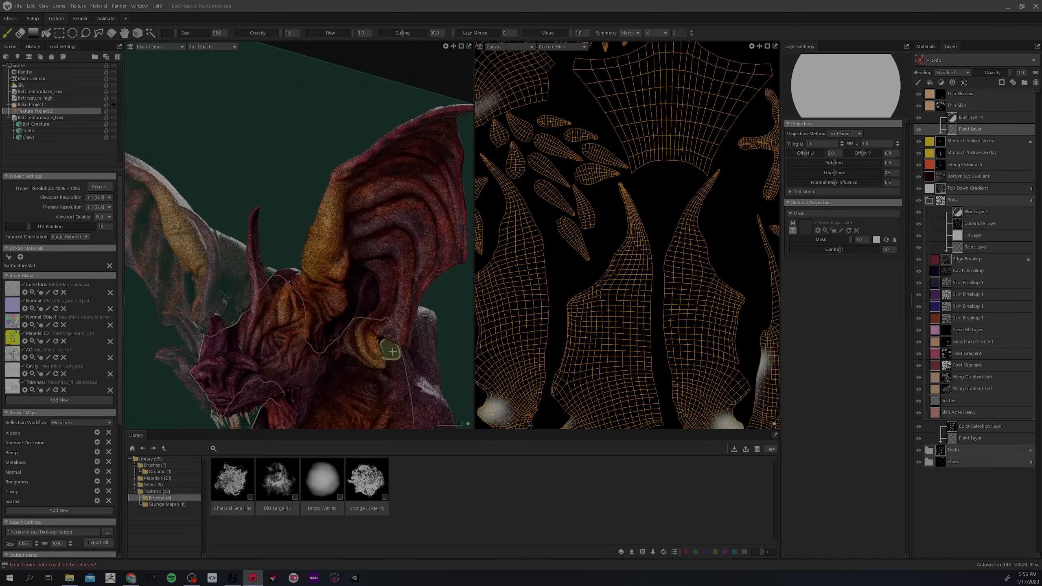
# - Add a fill layer above the Thin Skin ear layer that affects only the Albedo map
pyautogui.keyDown('alt'); pyautogui.moveTo(367, 338); pyautogui.dragTo(656, 156); pyautogui.keyUp('alt')
pyautogui.click(930, 95)
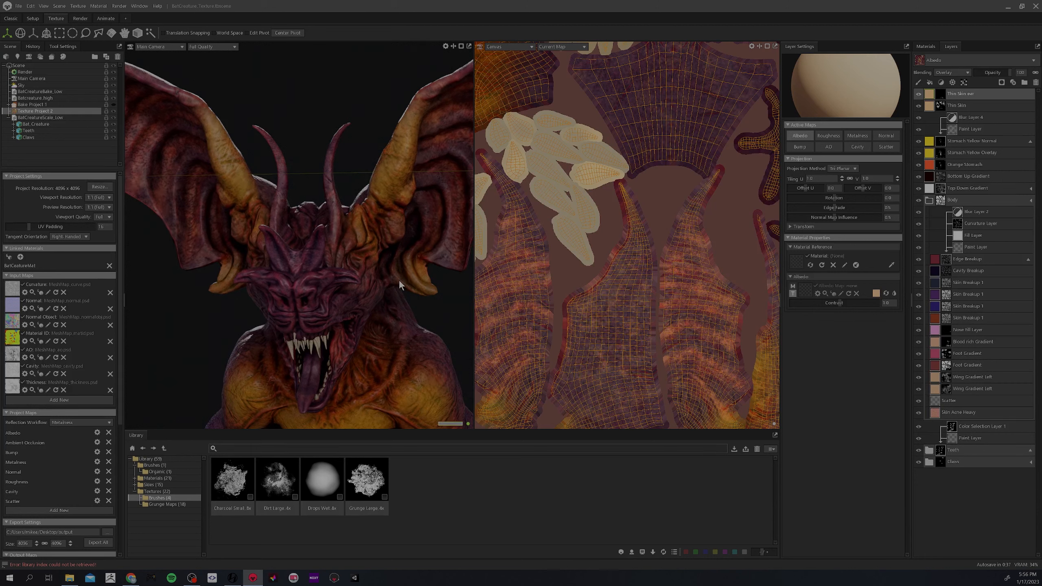
pyautogui.click(929, 83)
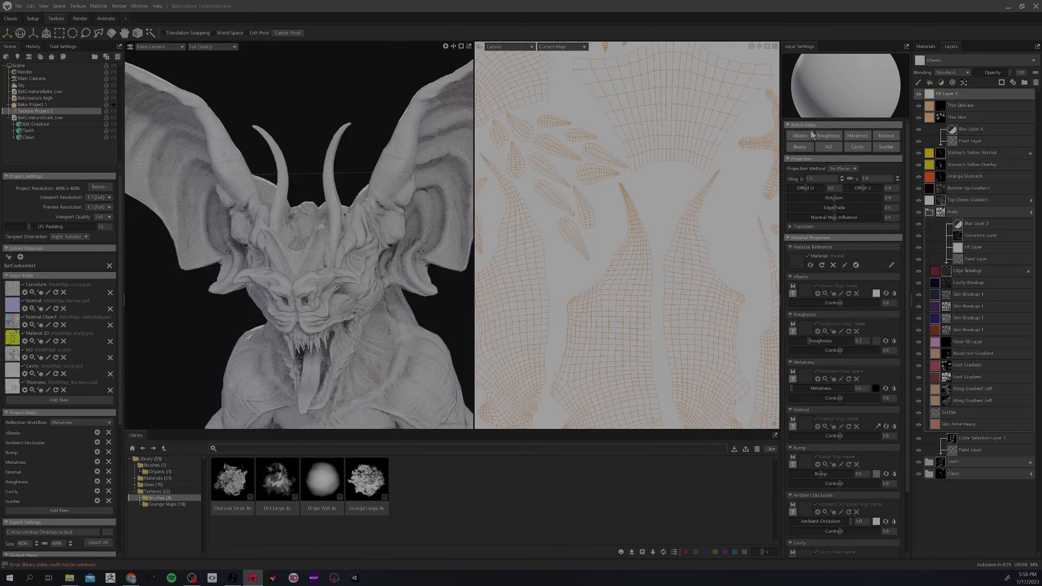
# - Set the new fill layer's Albedo color to a saturated pinkish red
pyautogui.click(876, 293)
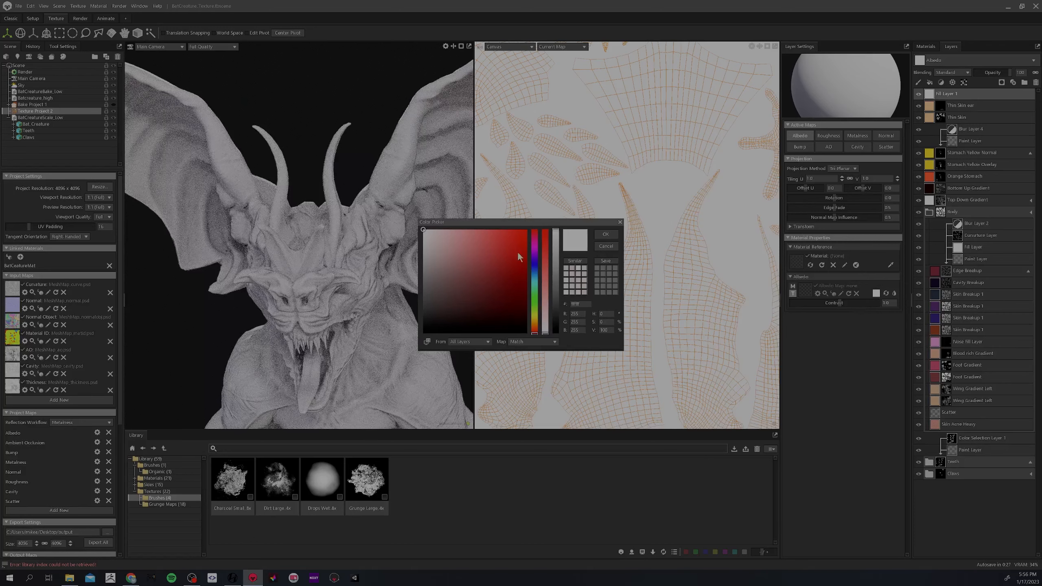
pyautogui.click(534, 251)
pyautogui.click(499, 232)
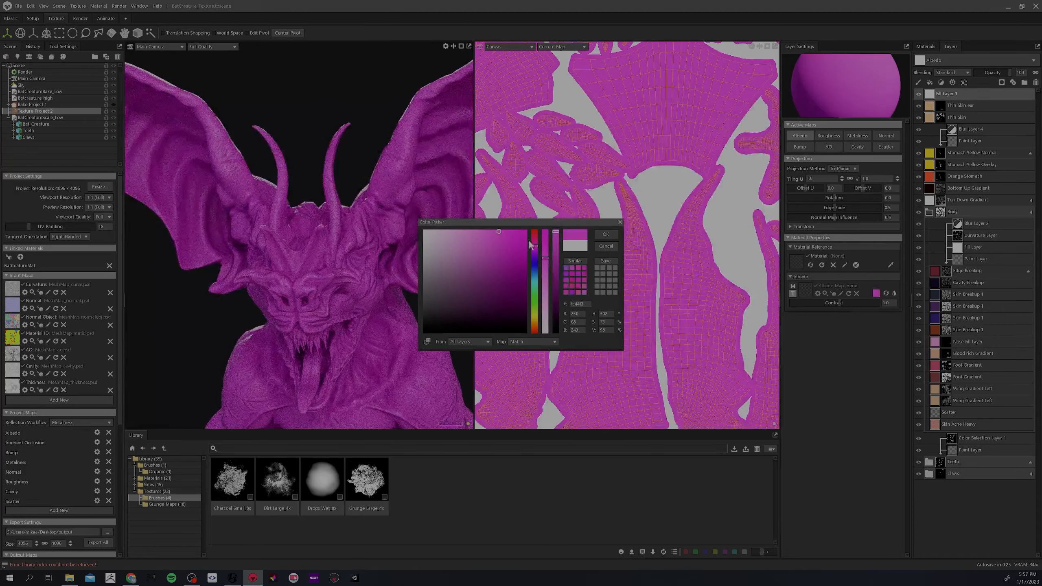
pyautogui.click(534, 236)
pyautogui.moveTo(535, 237); pyautogui.dragTo(534, 235)
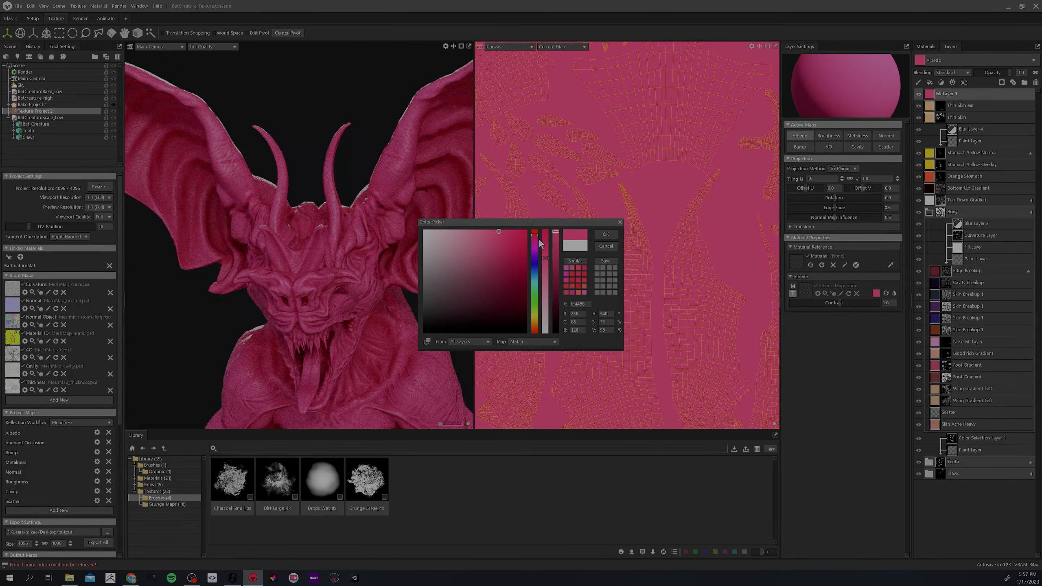
pyautogui.click(534, 238)
pyautogui.click(534, 233)
pyautogui.click(509, 231)
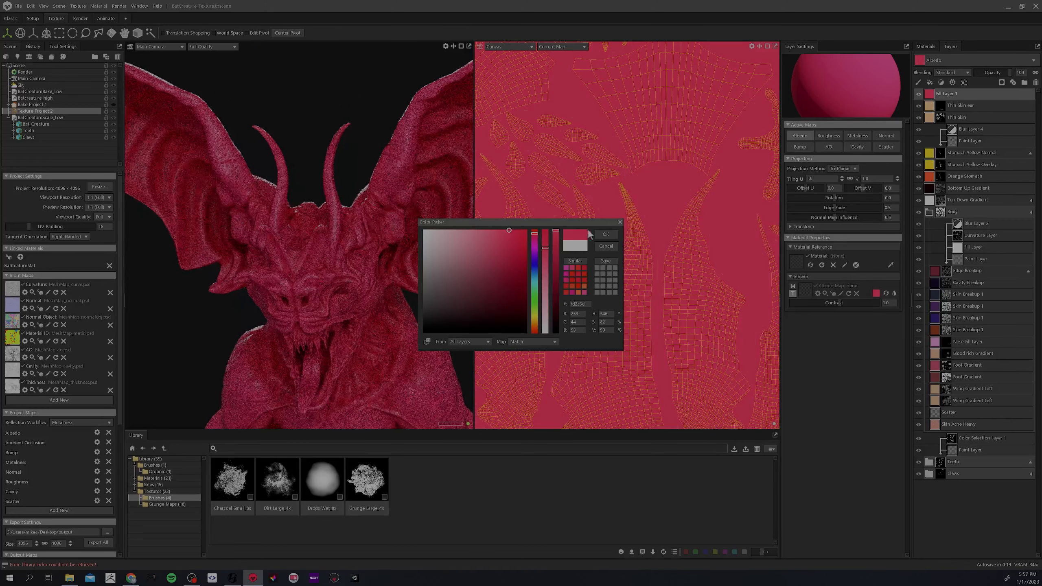
pyautogui.click(605, 234)
# - Rename the new fill layer as Nose Pink
pyautogui.doubleClick(942, 94)
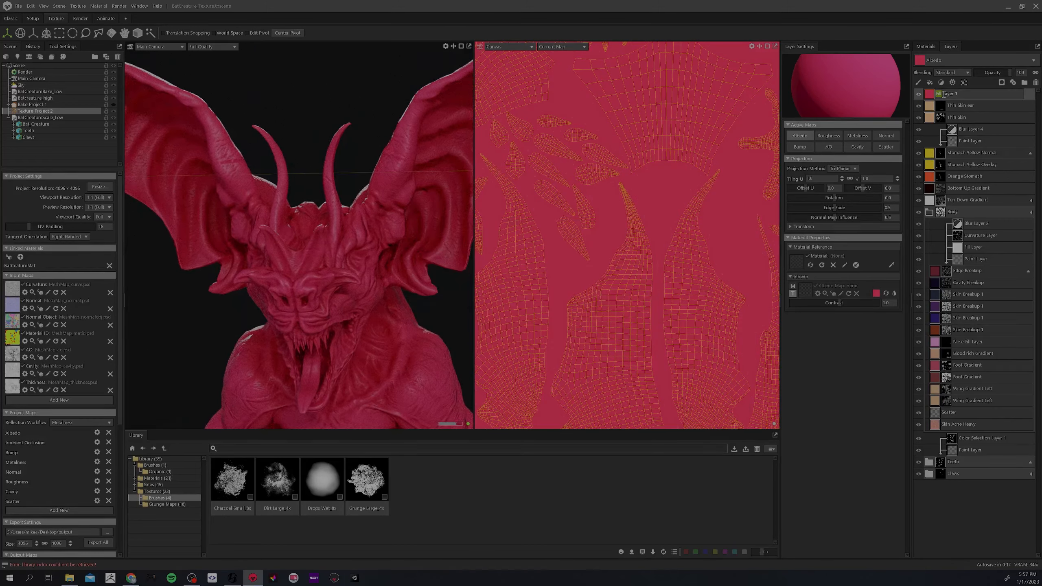
pyautogui.press('BackSpace')
pyautogui.write('Nose Pink')
pyautogui.press('Return')
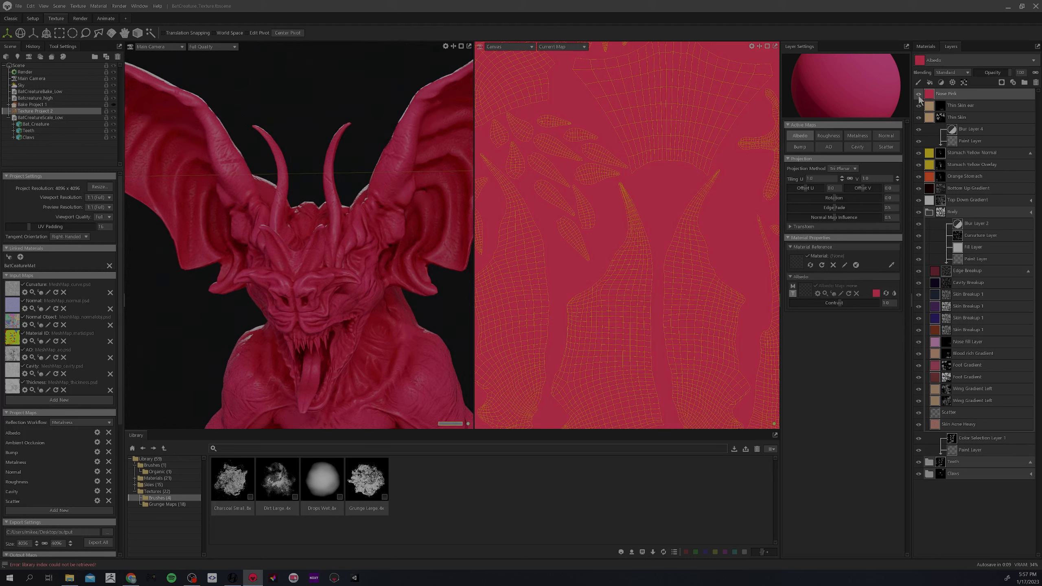
# - Add a black mask with a paint layer to Nose Pink and set the brush symmetry to Mirror
pyautogui.rightClick(930, 93)
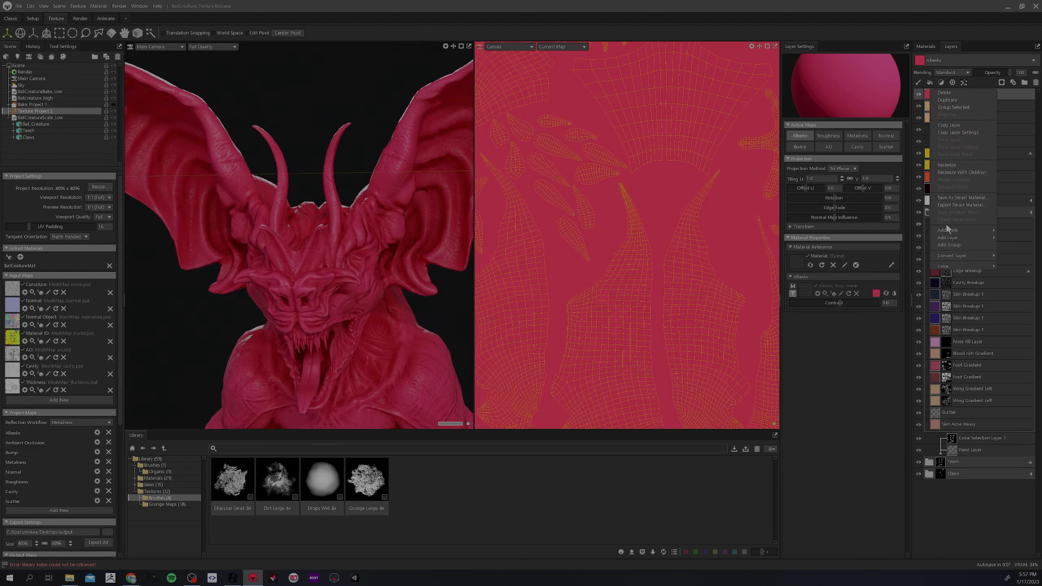
pyautogui.click(904, 230)
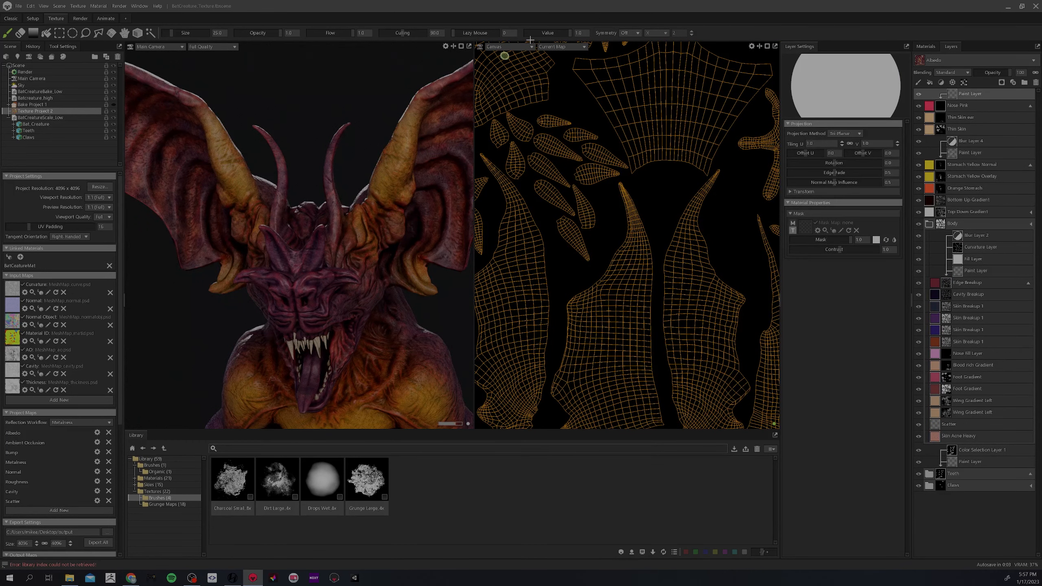
pyautogui.click(635, 33)
pyautogui.click(630, 48)
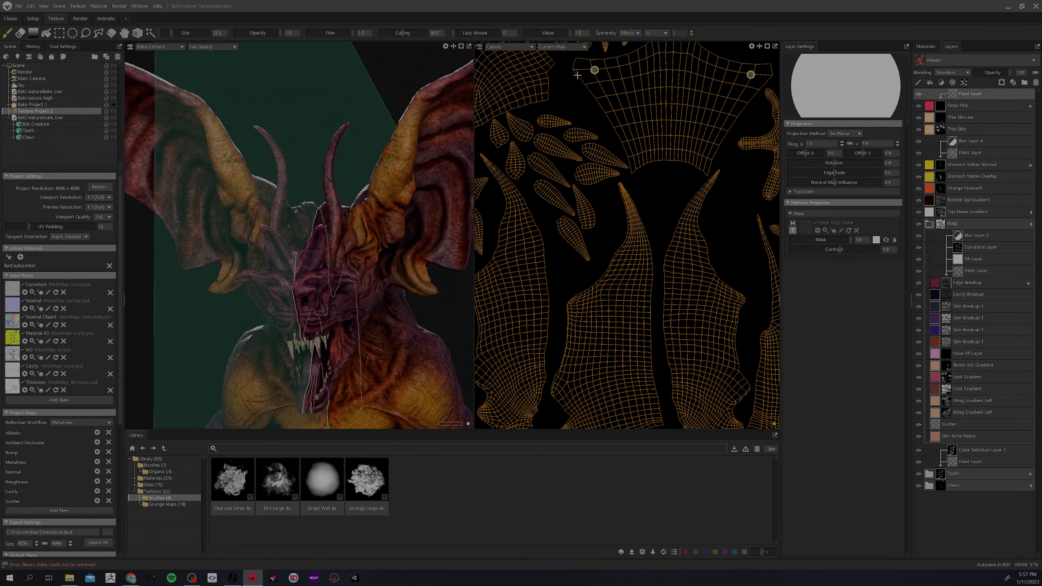
# - Paint the whole nose leaf and its side flaps in the Nose Pink mask, covering the edges from several angles
pyautogui.scroll(3, 303, 292)
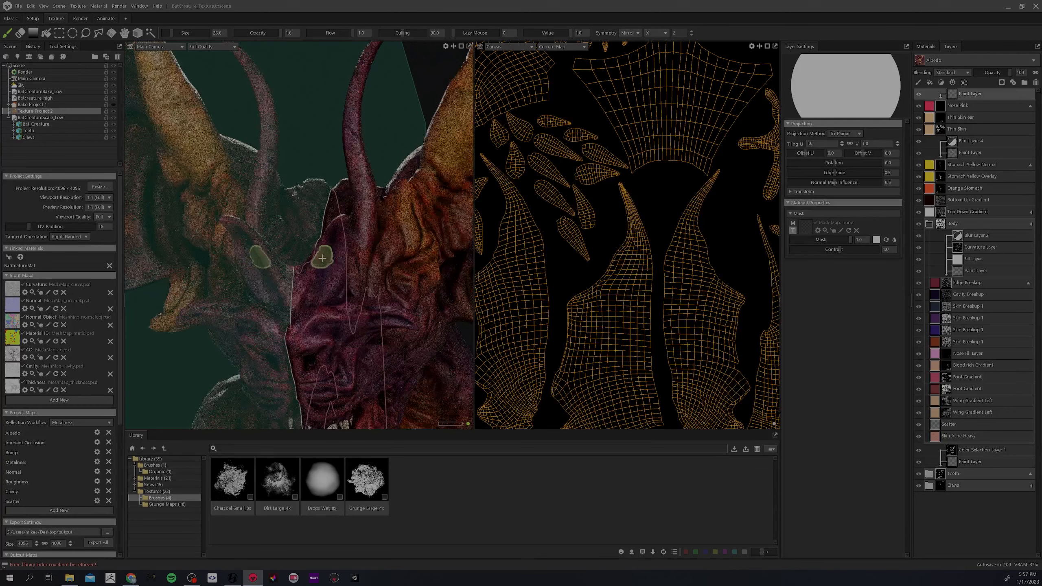
pyautogui.moveTo(329, 282)
pyautogui.mouseDown()
pyautogui.moveTo(334, 229)
pyautogui.moveTo(307, 316)
pyautogui.moveTo(314, 324)
pyautogui.moveTo(338, 313)
pyautogui.mouseUp()
pyautogui.moveTo(337, 314); pyautogui.dragTo(331, 245, button='middle')
pyautogui.moveTo(315, 246)
pyautogui.mouseDown()
pyautogui.moveTo(346, 232)
pyautogui.moveTo(336, 260)
pyautogui.moveTo(318, 236)
pyautogui.moveTo(299, 240)
pyautogui.mouseUp()
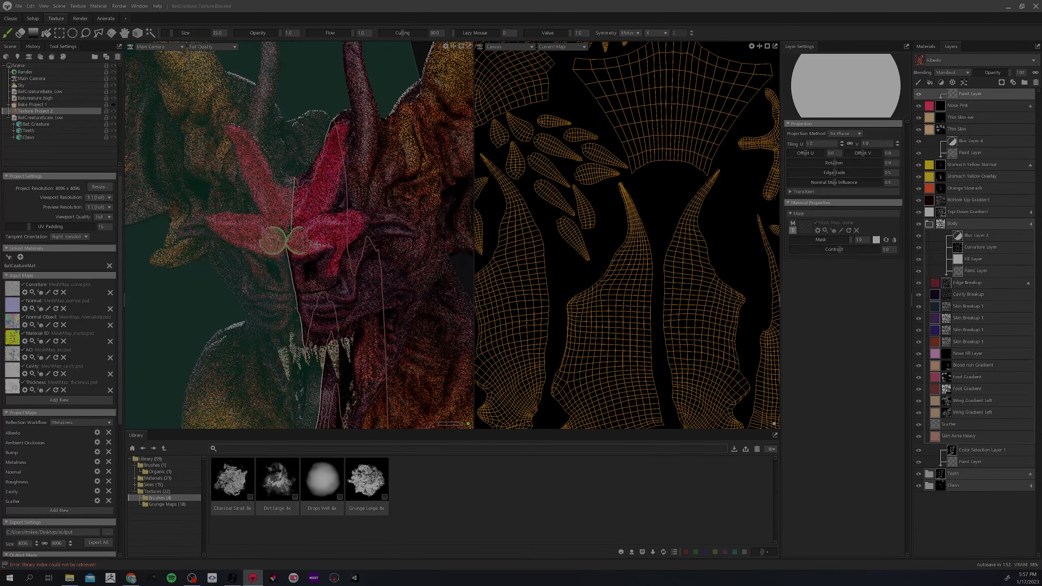
pyautogui.moveTo(362, 225)
pyautogui.mouseDown()
pyautogui.moveTo(387, 221)
pyautogui.moveTo(363, 223)
pyautogui.mouseUp()
pyautogui.keyDown('alt'); pyautogui.moveTo(380, 232); pyautogui.dragTo(249, 287); pyautogui.keyUp('alt')
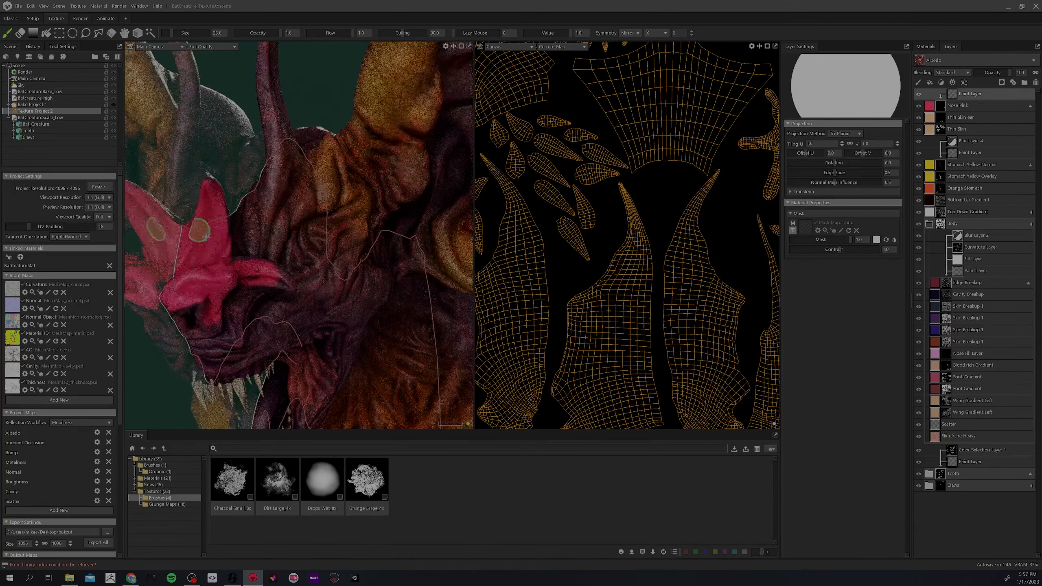
pyautogui.moveTo(276, 279)
pyautogui.keyDown('alt'); pyautogui.mouseDown()
pyautogui.moveTo(418, 173)
pyautogui.moveTo(406, 209)
pyautogui.moveTo(385, 225)
pyautogui.moveTo(285, 212)
pyautogui.moveTo(333, 221)
pyautogui.mouseUp(); pyautogui.keyUp('alt')
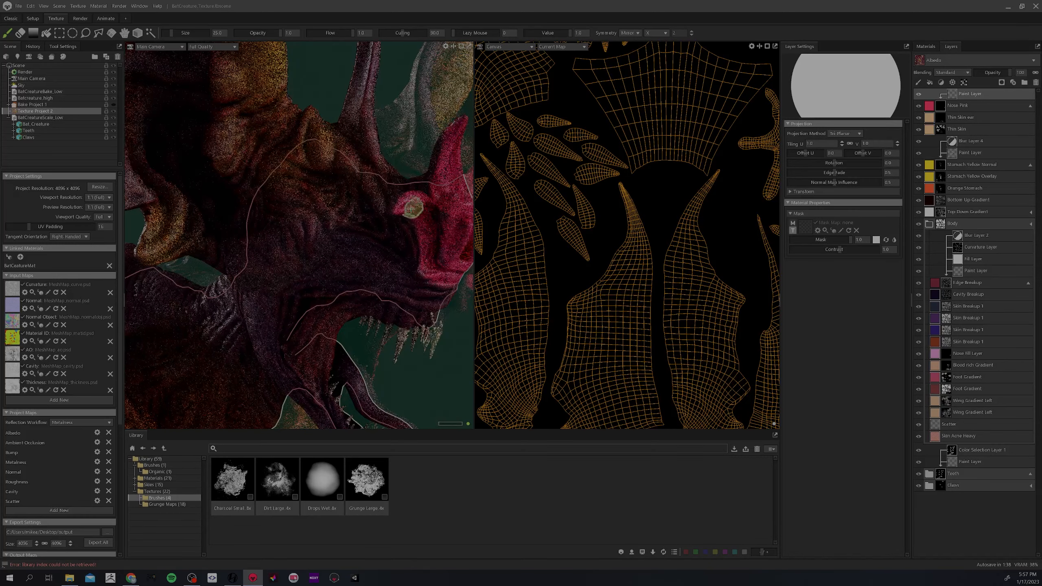
pyautogui.keyDown('alt'); pyautogui.moveTo(449, 201); pyautogui.dragTo(325, 251); pyautogui.keyUp('alt')
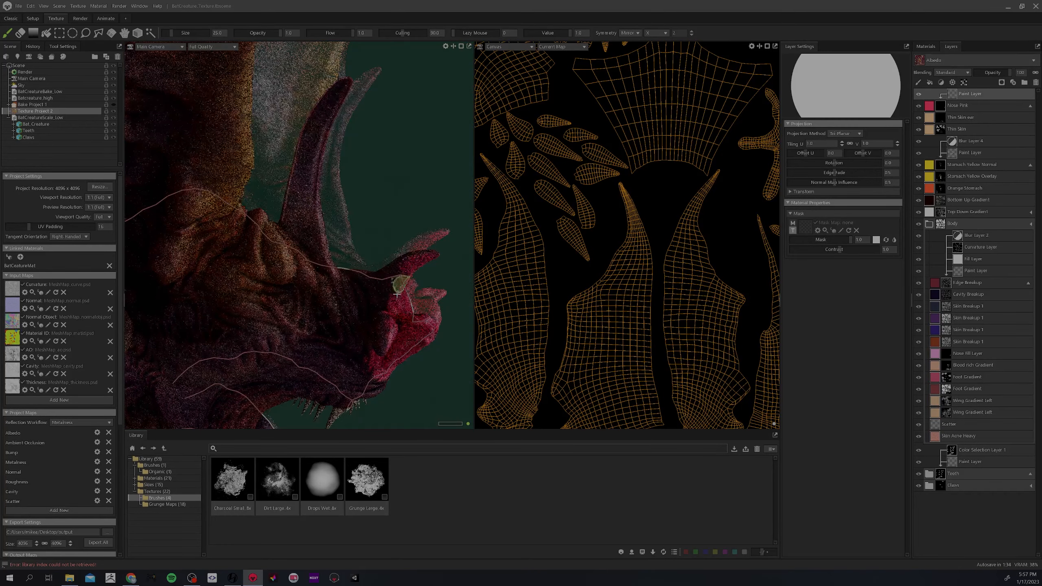
pyautogui.keyDown('alt'); pyautogui.moveTo(416, 287); pyautogui.dragTo(347, 215); pyautogui.keyUp('alt')
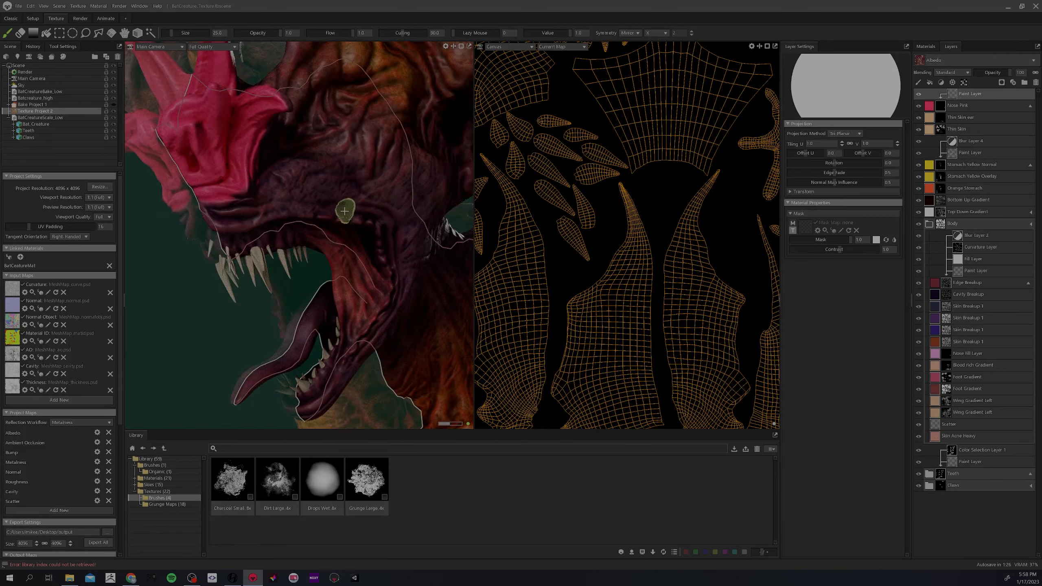
# - Shrink the brush and paint pink onto the bumps along the upper lip toward the corner of the mouth
pyautogui.keyDown('alt'); pyautogui.moveTo(345, 211); pyautogui.dragTo(361, 201, button='right'); pyautogui.keyUp('alt')
pyautogui.press('[')
pyautogui.press('[')
pyautogui.press('[')
pyautogui.press('[')
pyautogui.press('[')
pyautogui.moveTo(381, 190)
pyautogui.keyDown('alt'); pyautogui.mouseDown()
pyautogui.moveTo(339, 203)
pyautogui.moveTo(432, 207)
pyautogui.moveTo(255, 214)
pyautogui.moveTo(300, 282)
pyautogui.mouseUp(); pyautogui.keyUp('alt')
pyautogui.moveTo(297, 320); pyautogui.dragTo(299, 330)
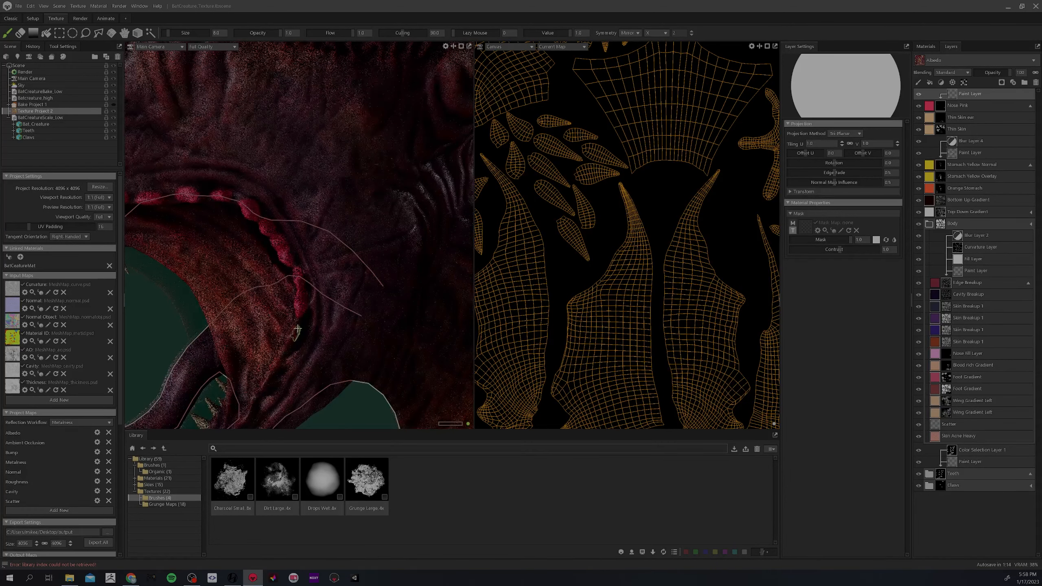
# - Extend the pink lip bumps around the mouth corner to the lower jaw and touch up the upper lip
pyautogui.moveTo(294, 332)
pyautogui.keyDown('alt'); pyautogui.mouseDown(button='middle')
pyautogui.moveTo(361, 131)
pyautogui.moveTo(379, 236)
pyautogui.moveTo(372, 268)
pyautogui.mouseUp(button='middle'); pyautogui.keyUp('alt')
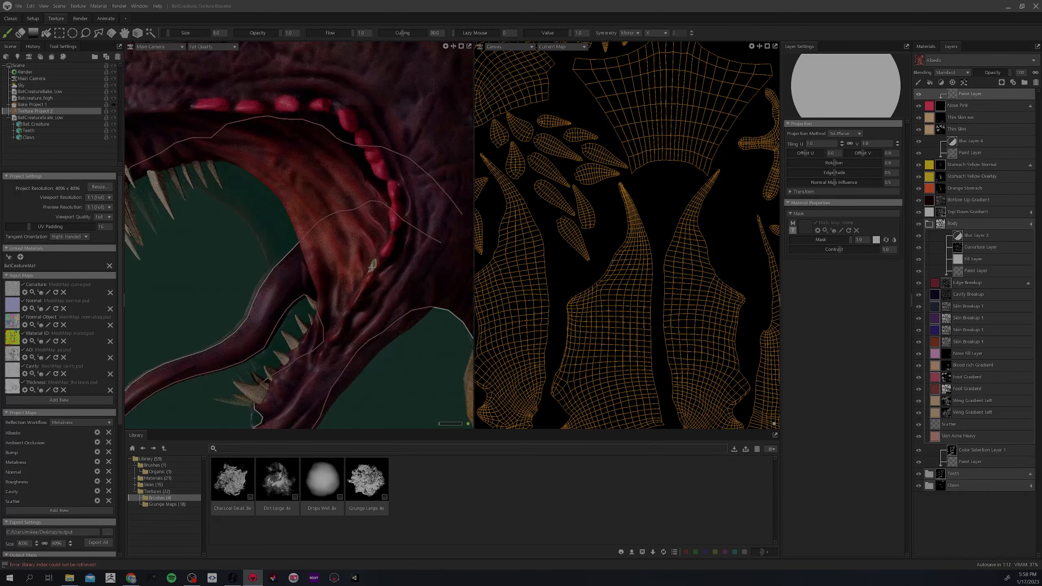
pyautogui.moveTo(375, 265); pyautogui.dragTo(333, 341)
pyautogui.keyDown('alt'); pyautogui.moveTo(336, 287); pyautogui.dragTo(298, 176, button='right'); pyautogui.keyUp('alt')
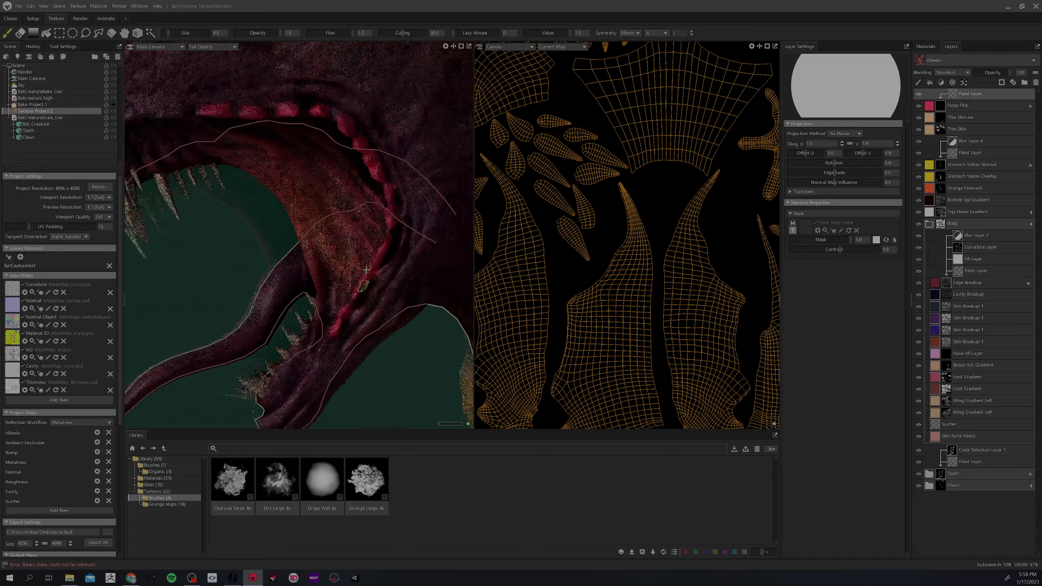
pyautogui.moveTo(297, 176)
pyautogui.keyDown('alt'); pyautogui.mouseDown(button='middle')
pyautogui.moveTo(320, 245)
pyautogui.moveTo(357, 279)
pyautogui.mouseUp(button='middle'); pyautogui.keyUp('alt')
pyautogui.click(395, 286)
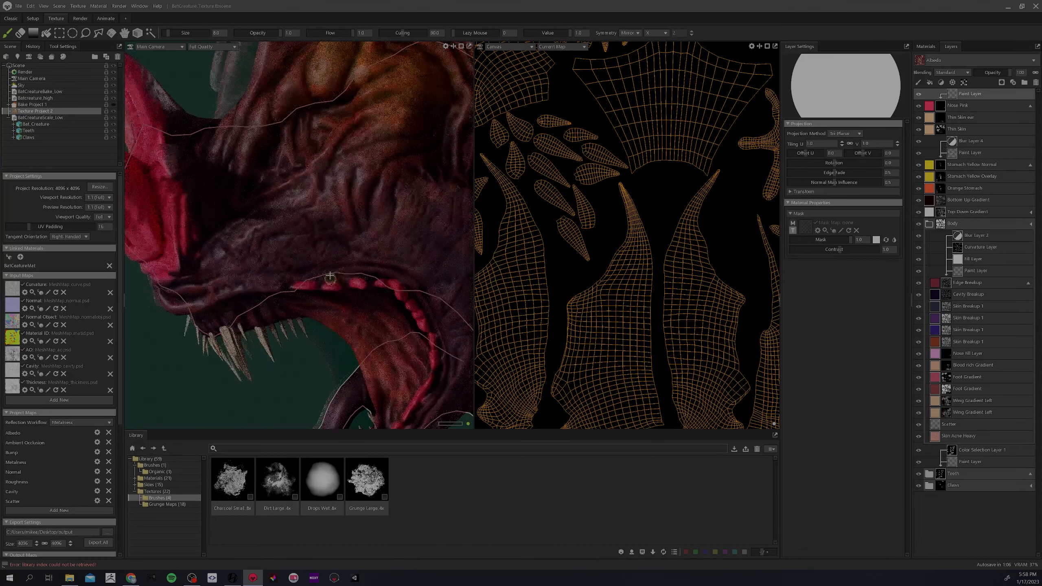
pyautogui.moveTo(330, 275)
pyautogui.keyDown('alt'); pyautogui.mouseDown()
pyautogui.moveTo(387, 270)
pyautogui.moveTo(307, 168)
pyautogui.moveTo(271, 197)
pyautogui.moveTo(306, 173)
pyautogui.mouseUp(); pyautogui.keyUp('alt')
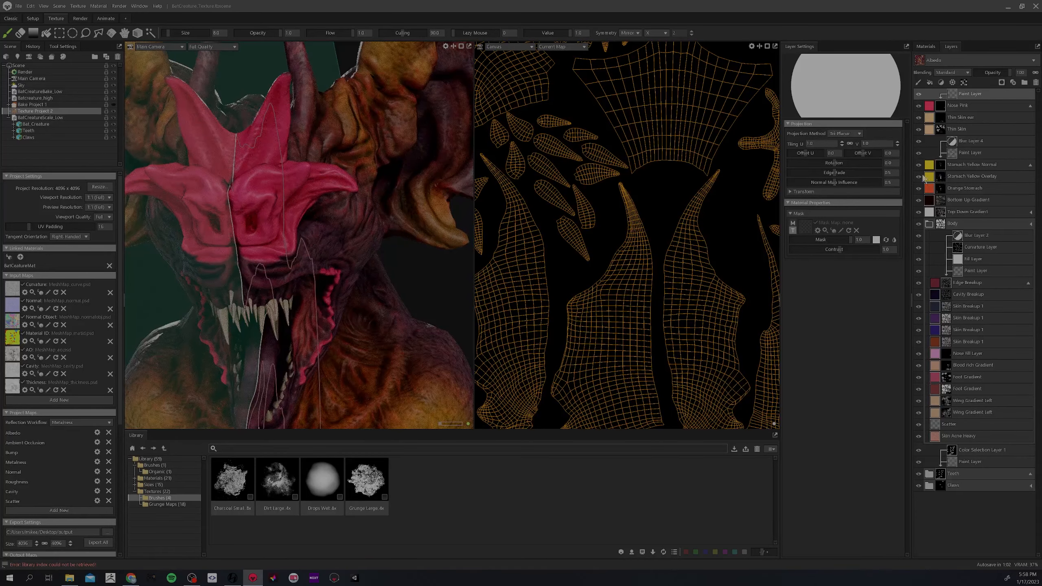
# - Switch from brush painting to the Nose Pink layer and set its blending mode to Overlay
pyautogui.press(']')
pyautogui.press(']')
pyautogui.press('[')
pyautogui.press('Delete')
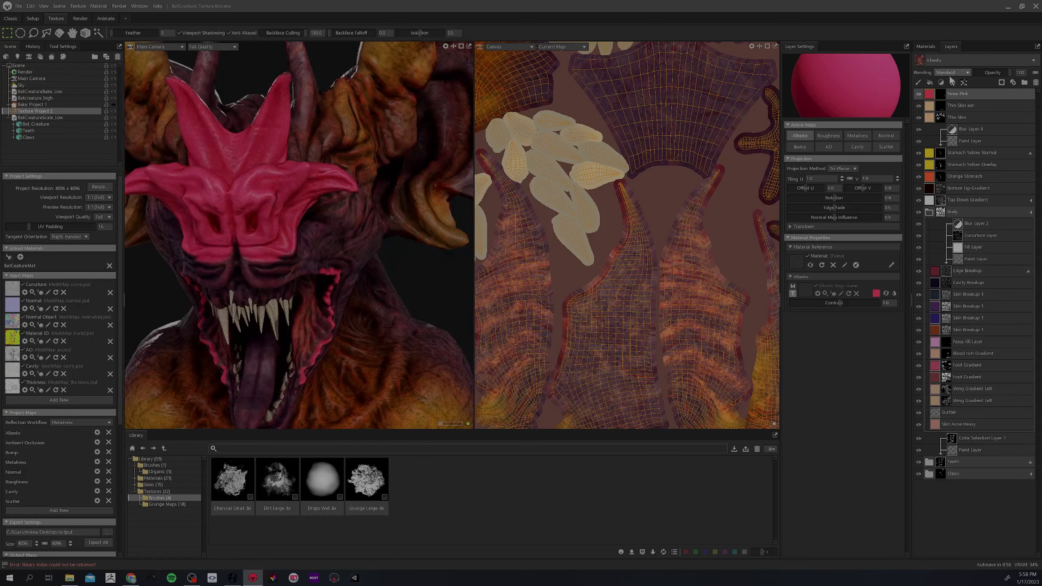
pyautogui.click(950, 72)
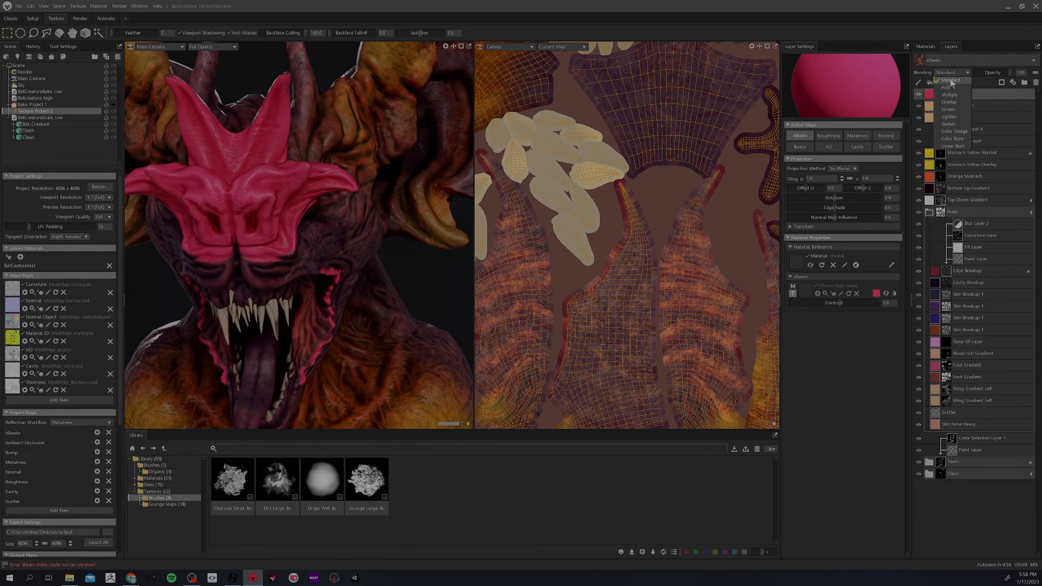
pyautogui.click(949, 103)
# - Lower the opacity of the Nose Pink layer to soften the pink on the nose and lips
pyautogui.scroll(-3, 352, 240)
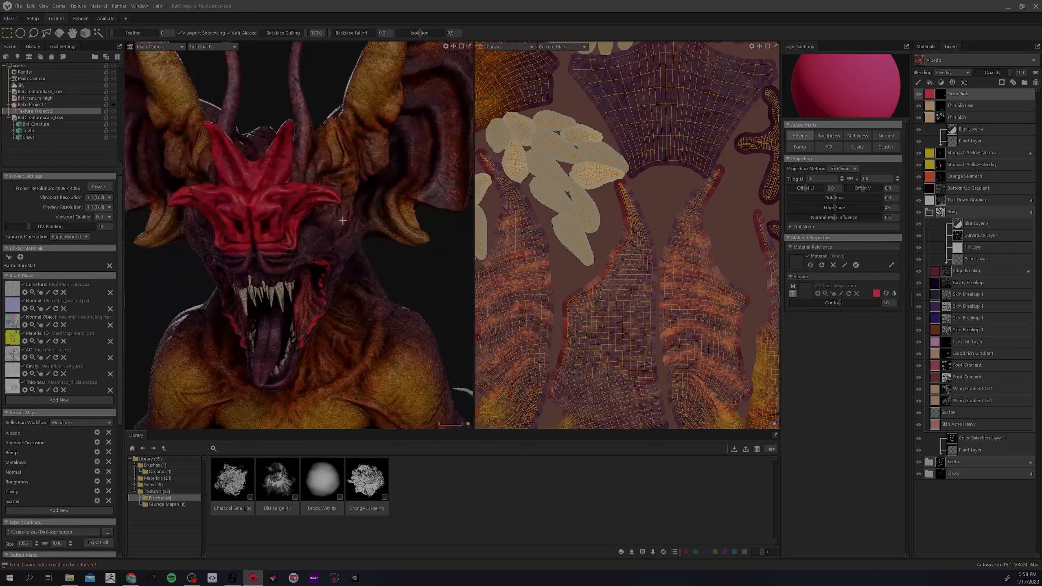
pyautogui.scroll(-4, 374, 249)
pyautogui.keyDown('alt'); pyautogui.moveTo(373, 249); pyautogui.dragTo(349, 225); pyautogui.keyUp('alt')
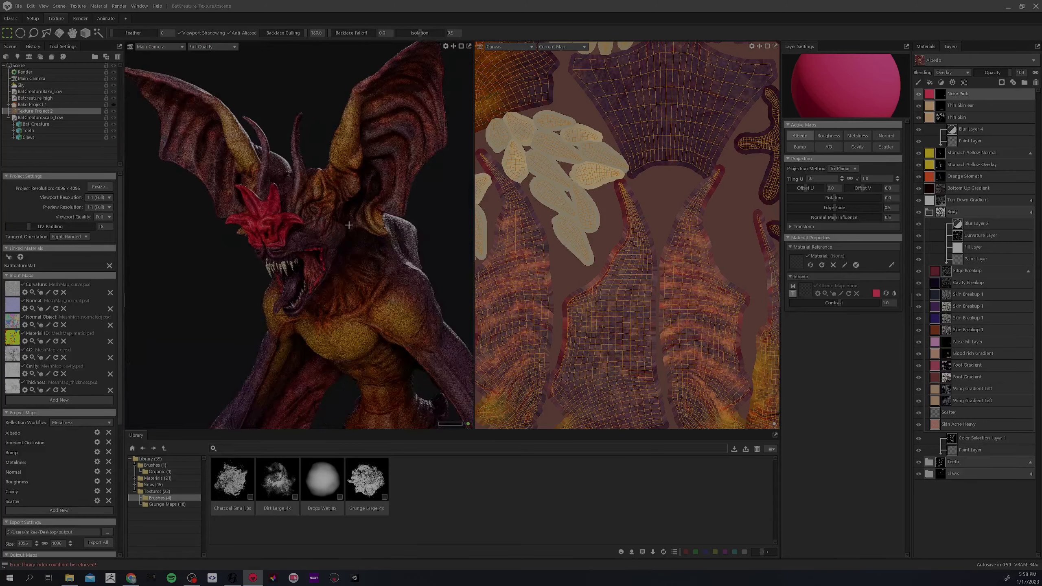
pyautogui.scroll(3, 354, 237)
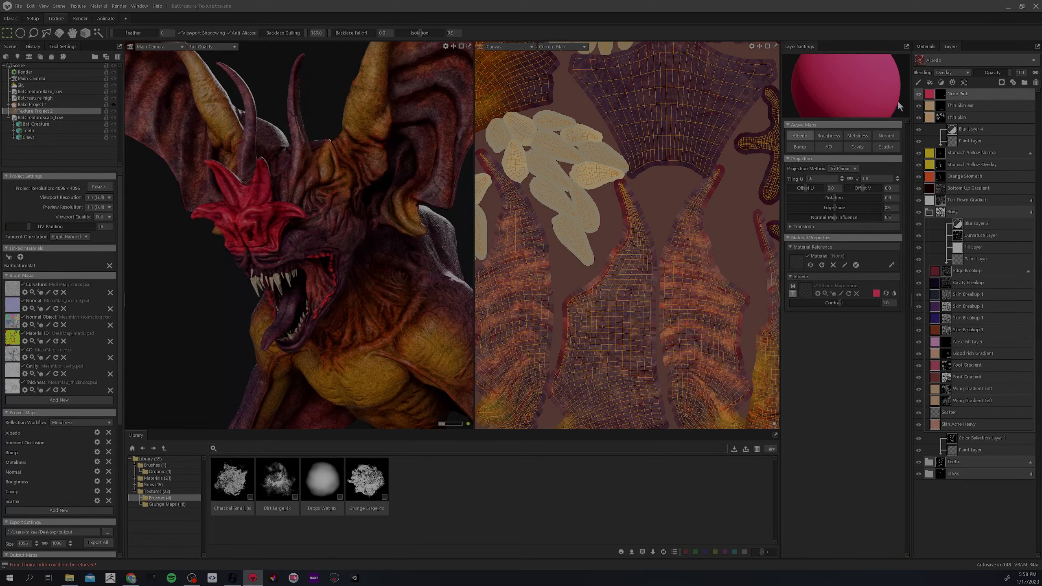
pyautogui.moveTo(1004, 75); pyautogui.dragTo(996, 72)
# - Examine the blended pink on the nose and lips against the whole creature, from near and far
pyautogui.scroll(-4, 372, 246)
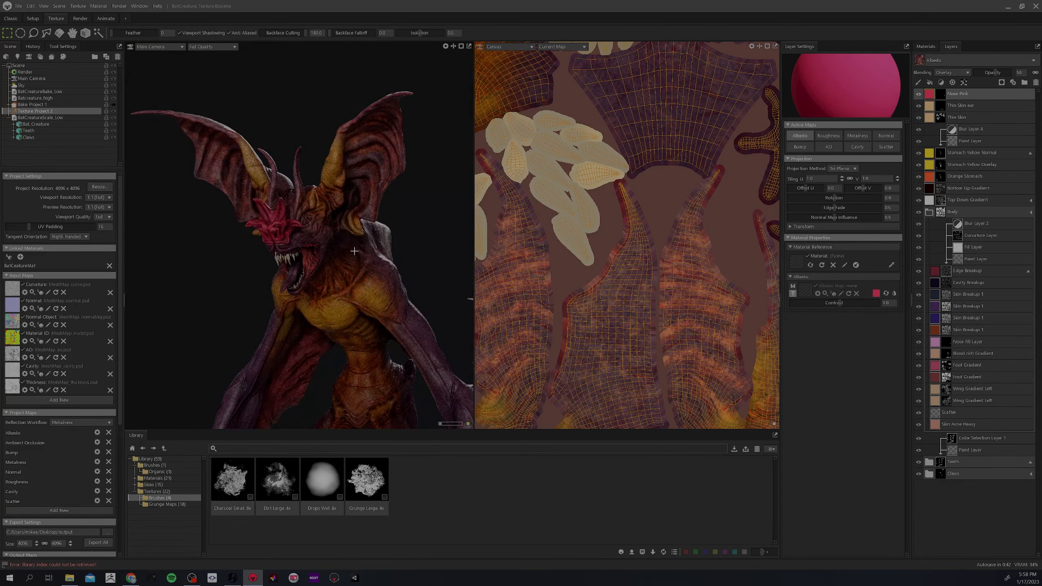
pyautogui.moveTo(354, 250); pyautogui.dragTo(334, 242)
pyautogui.scroll(3, 334, 241)
pyautogui.scroll(-5, 334, 241)
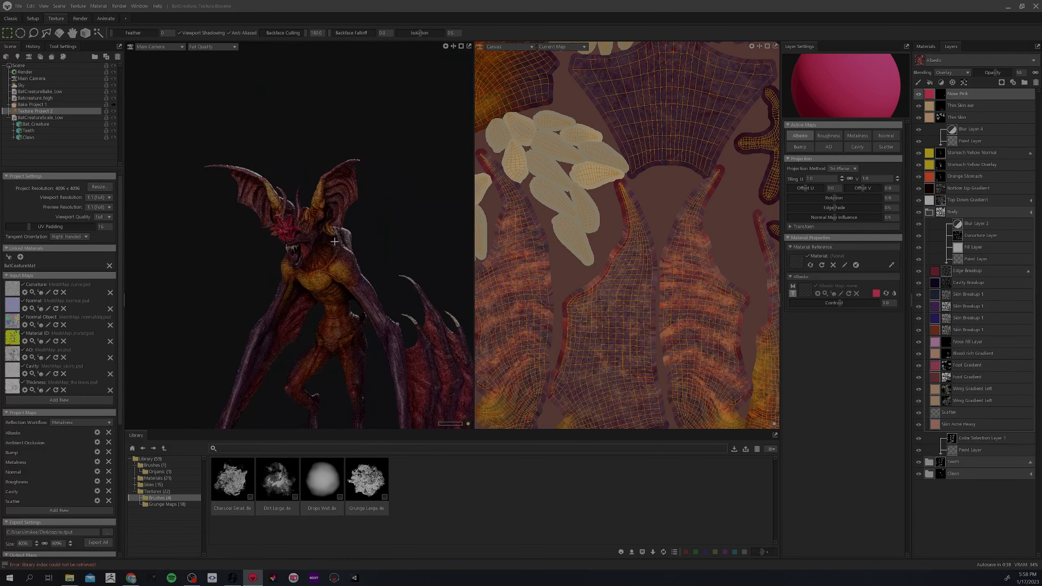
pyautogui.scroll(5, 332, 269)
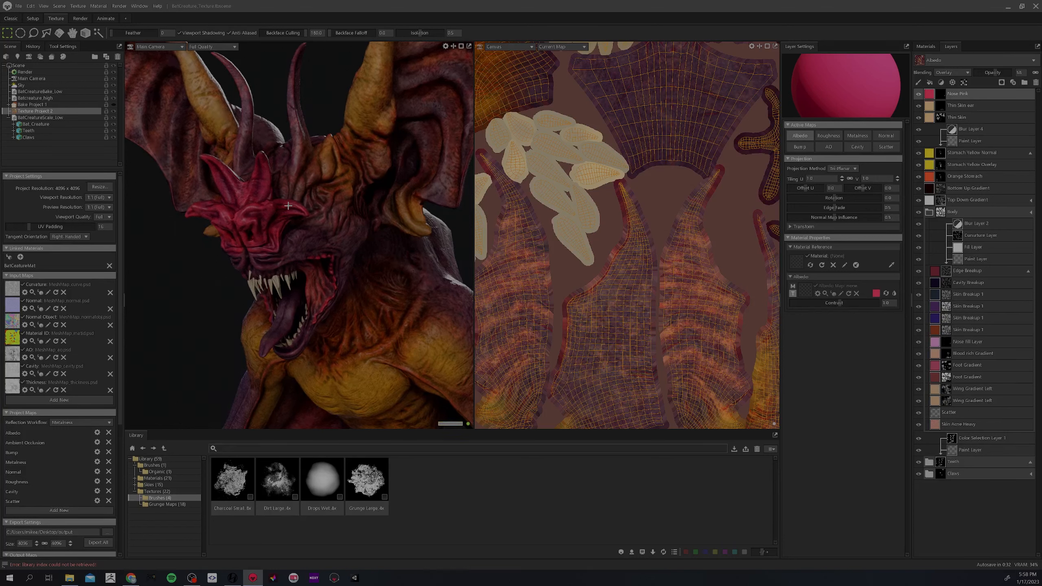
pyautogui.keyDown('alt'); pyautogui.moveTo(298, 209); pyautogui.dragTo(322, 269); pyautogui.keyUp('alt')
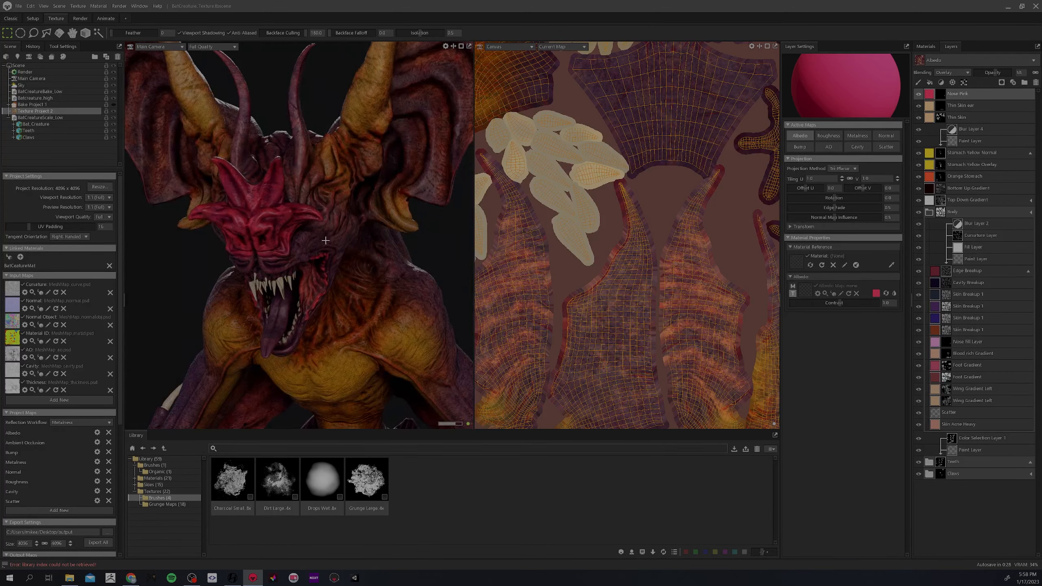
pyautogui.keyDown('alt'); pyautogui.moveTo(392, 296); pyautogui.dragTo(363, 275, button='right'); pyautogui.keyUp('alt')
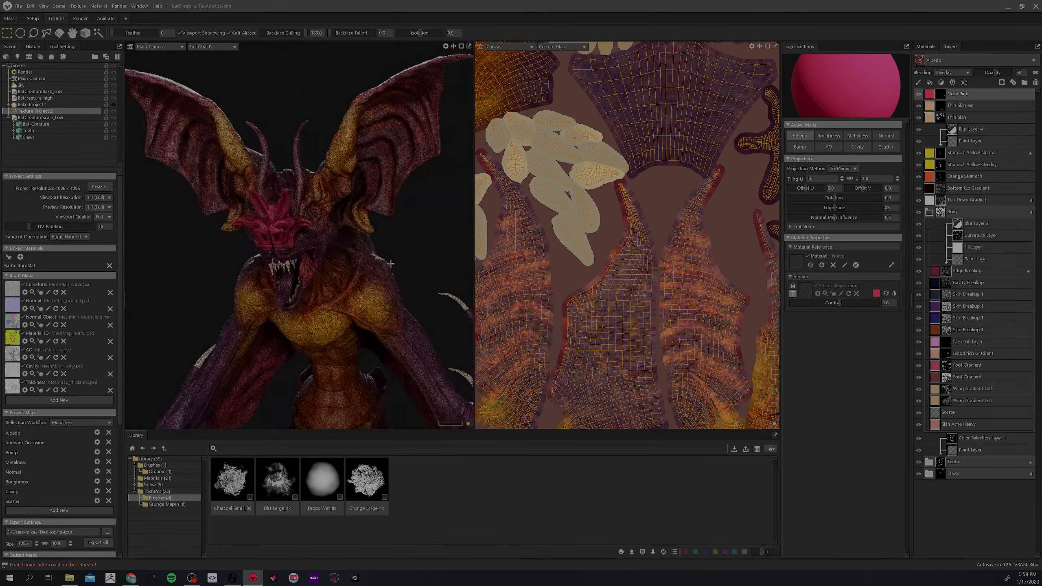
pyautogui.keyDown('alt'); pyautogui.moveTo(363, 274); pyautogui.dragTo(360, 237, button='middle'); pyautogui.keyUp('alt')
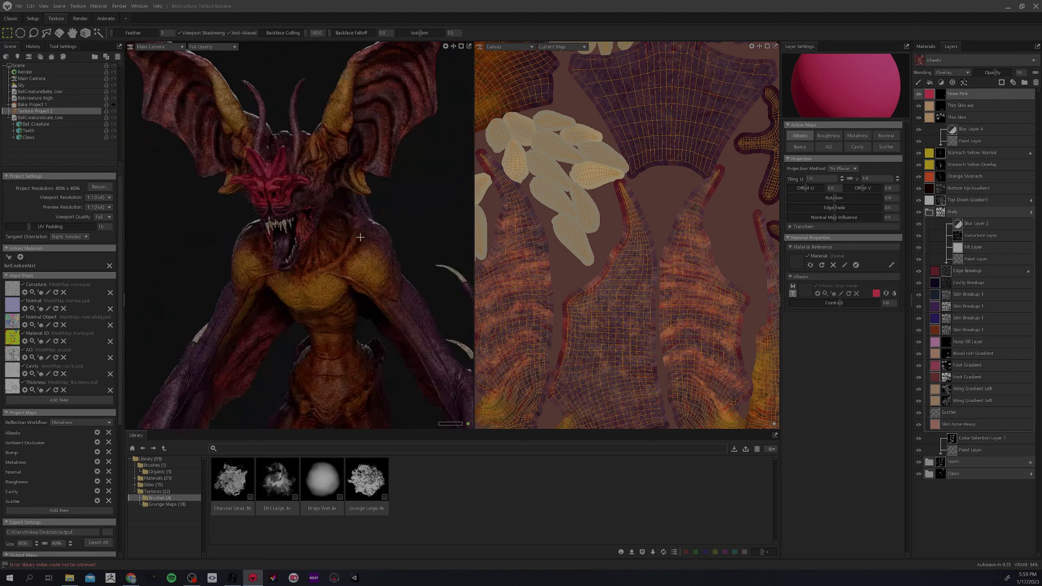
# - Reduce the opacity of the Stomach Yellow Normal layer and check the full body's coloring
pyautogui.click(929, 155)
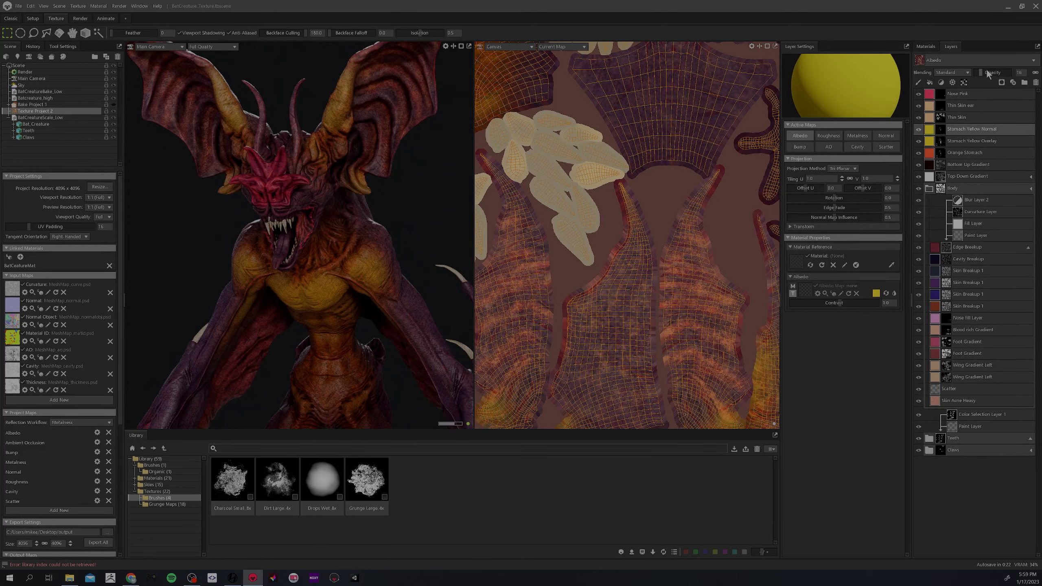
pyautogui.moveTo(988, 74); pyautogui.dragTo(977, 73)
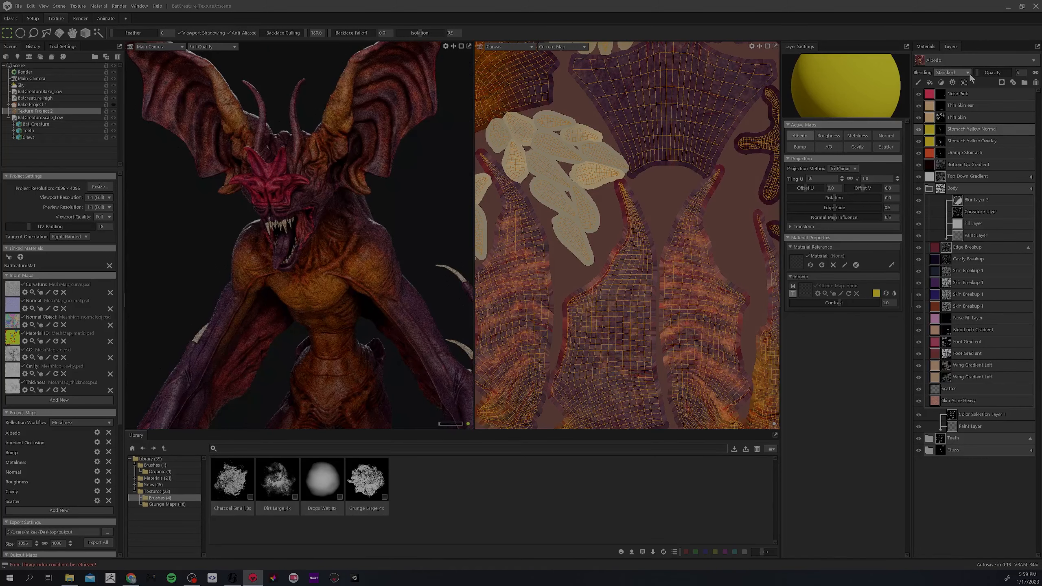
pyautogui.moveTo(393, 284); pyautogui.dragTo(361, 229)
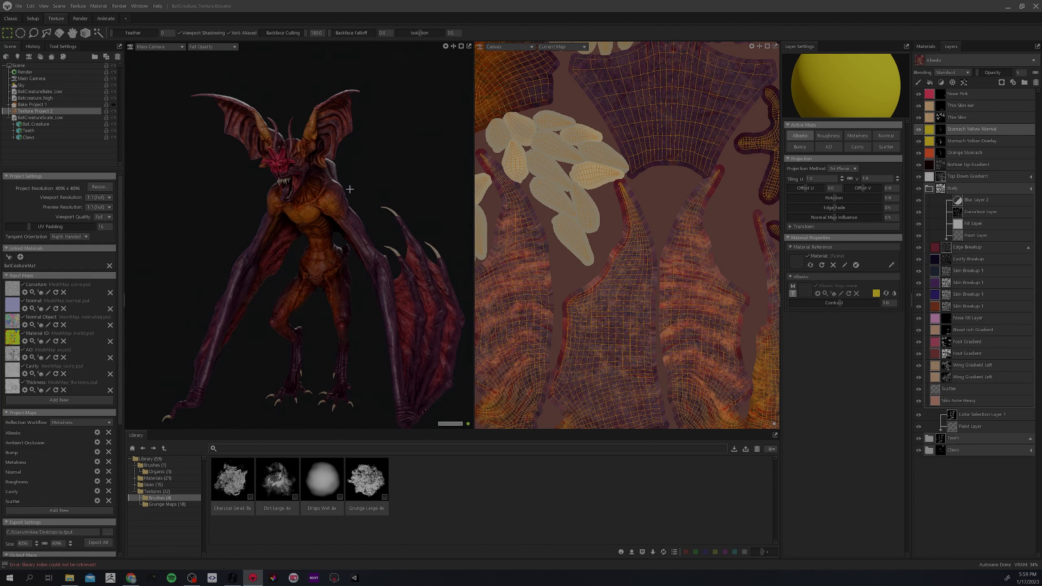
pyautogui.scroll(3, 378, 177)
pyautogui.moveTo(378, 176)
pyautogui.keyDown('alt'); pyautogui.mouseDown()
pyautogui.moveTo(349, 197)
pyautogui.moveTo(378, 180)
pyautogui.mouseUp(); pyautogui.keyUp('alt')
pyautogui.scroll(-4, 377, 180)
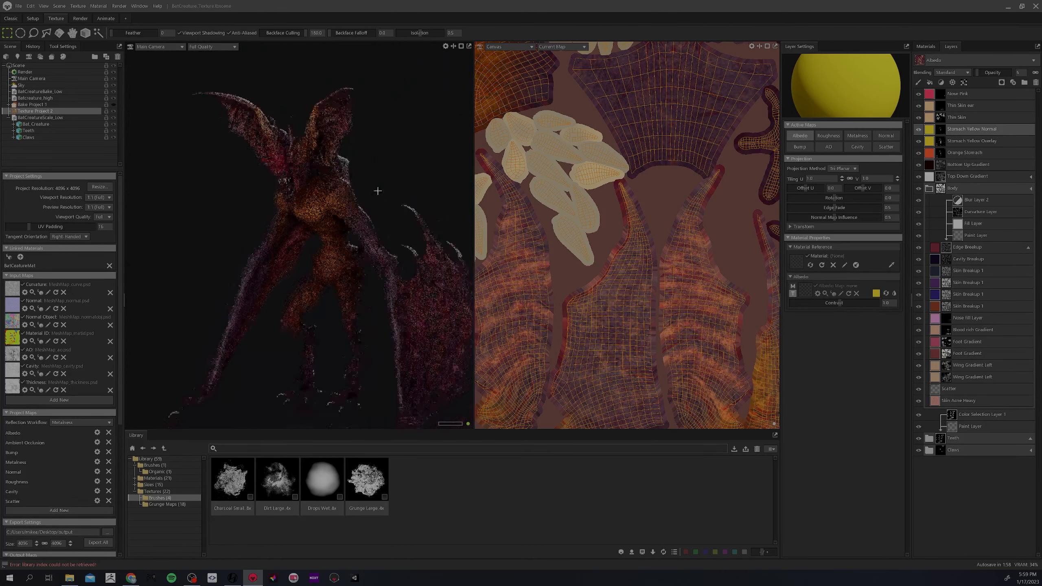
pyautogui.moveTo(393, 218)
pyautogui.keyDown('alt'); pyautogui.mouseDown()
pyautogui.moveTo(361, 217)
pyautogui.moveTo(392, 217)
pyautogui.moveTo(371, 237)
pyautogui.moveTo(365, 230)
pyautogui.moveTo(401, 245)
pyautogui.moveTo(382, 222)
pyautogui.mouseUp(); pyautogui.keyUp('alt')
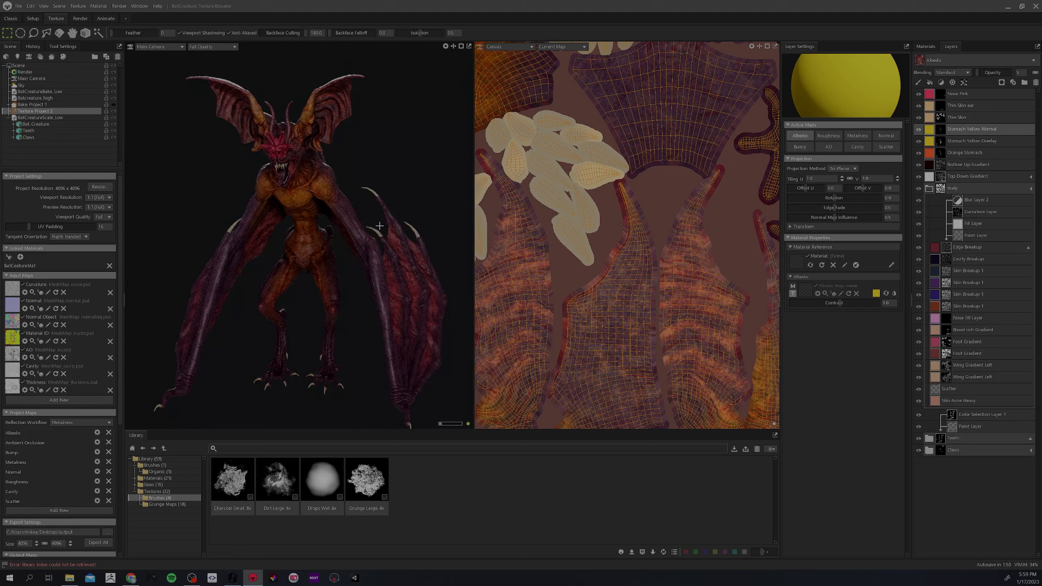